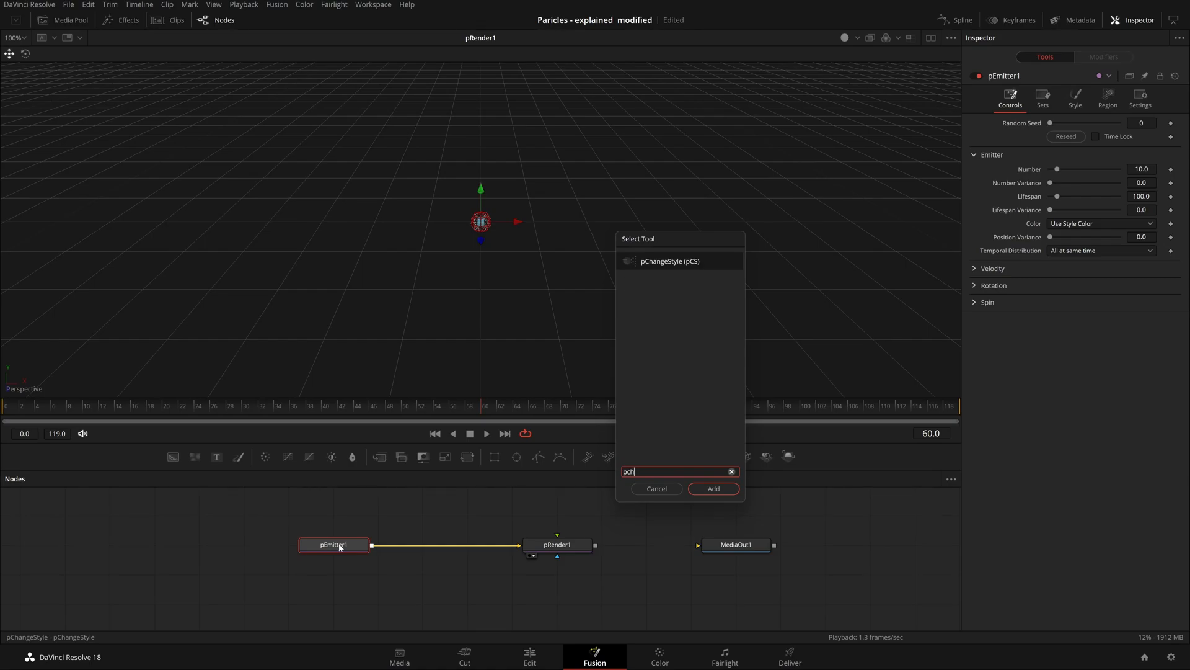
Insert a pChangeStyle node between pEmitter1 and pRender1, and frame the emitter's particle sphere in the 3D viewer.
{"action": "left_click_drag", "start_coordinate": [436, 547], "coordinate": [505, 531]}
{"action": "left_click", "coordinate": [379, 548]}
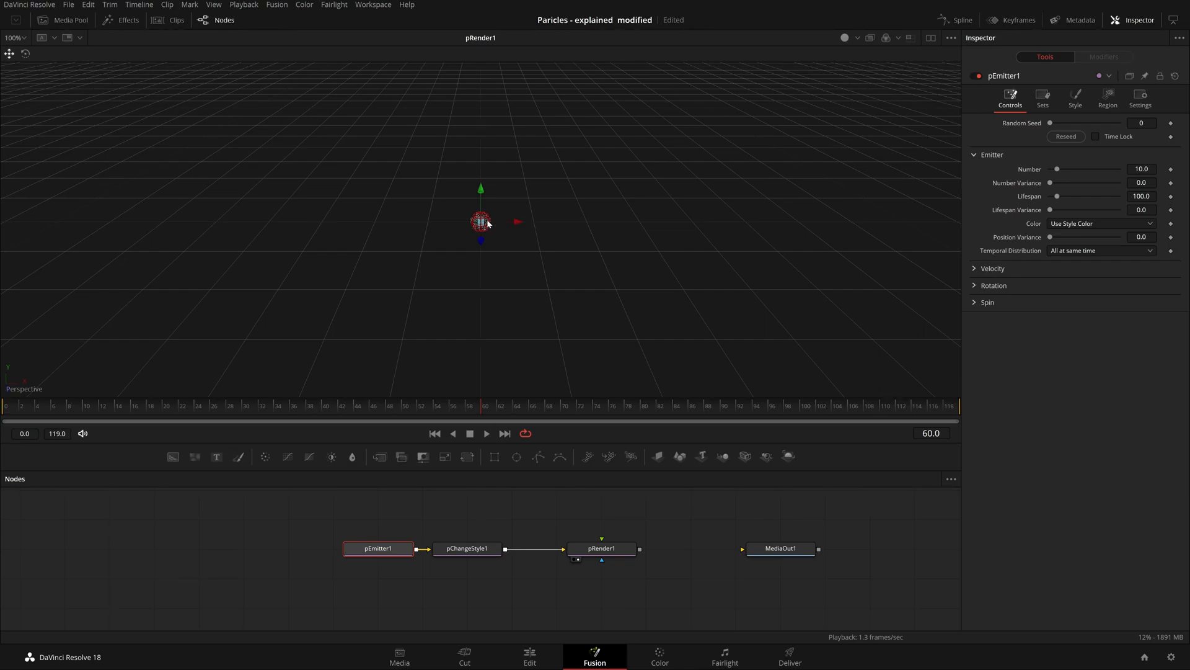
{"action": "key", "text": "f"}
{"action": "left_click_drag", "start_coordinate": [601, 202], "coordinate": [476, 197]}
{"action": "left_click_drag", "start_coordinate": [509, 259], "coordinate": [459, 276]}
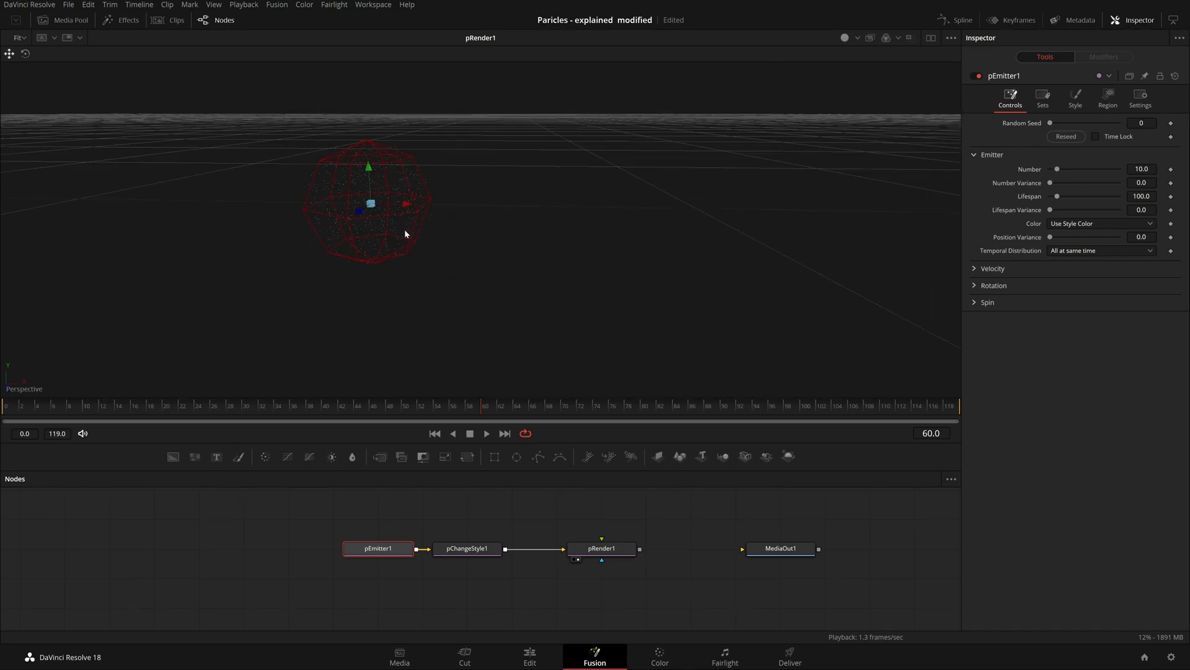
{"action": "left_click_drag", "start_coordinate": [674, 355], "coordinate": [598, 353]}
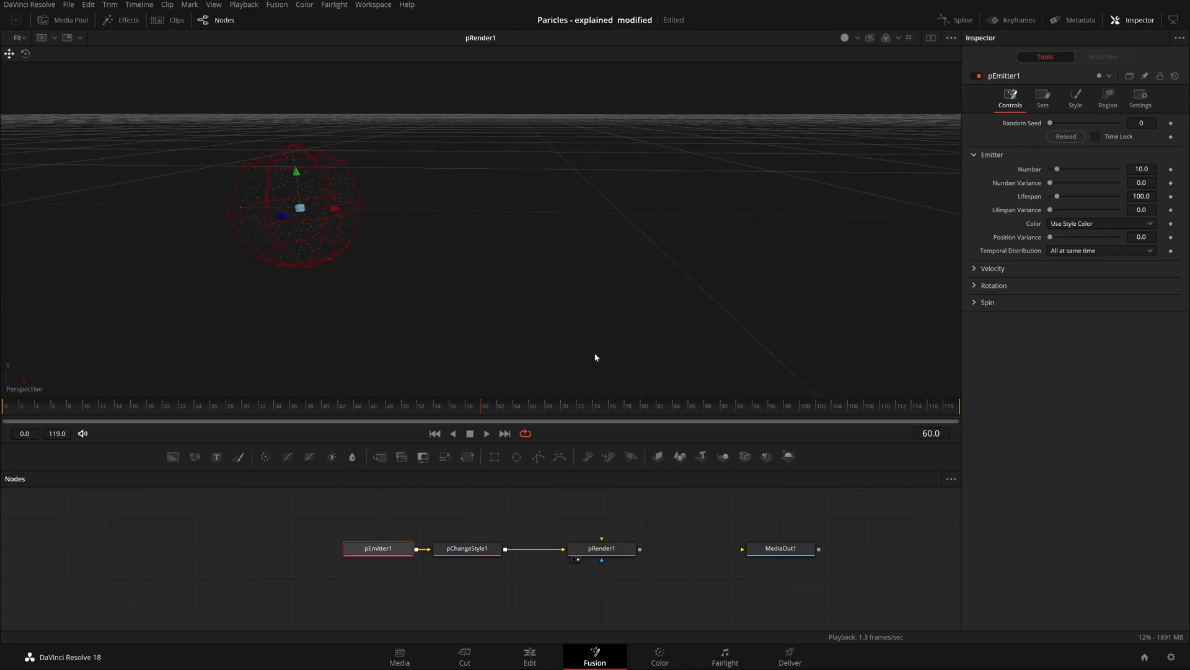
Check pEmitter1's region shape and set the pChangeStyle1 region to Sphere.
{"action": "left_click", "coordinate": [468, 548]}
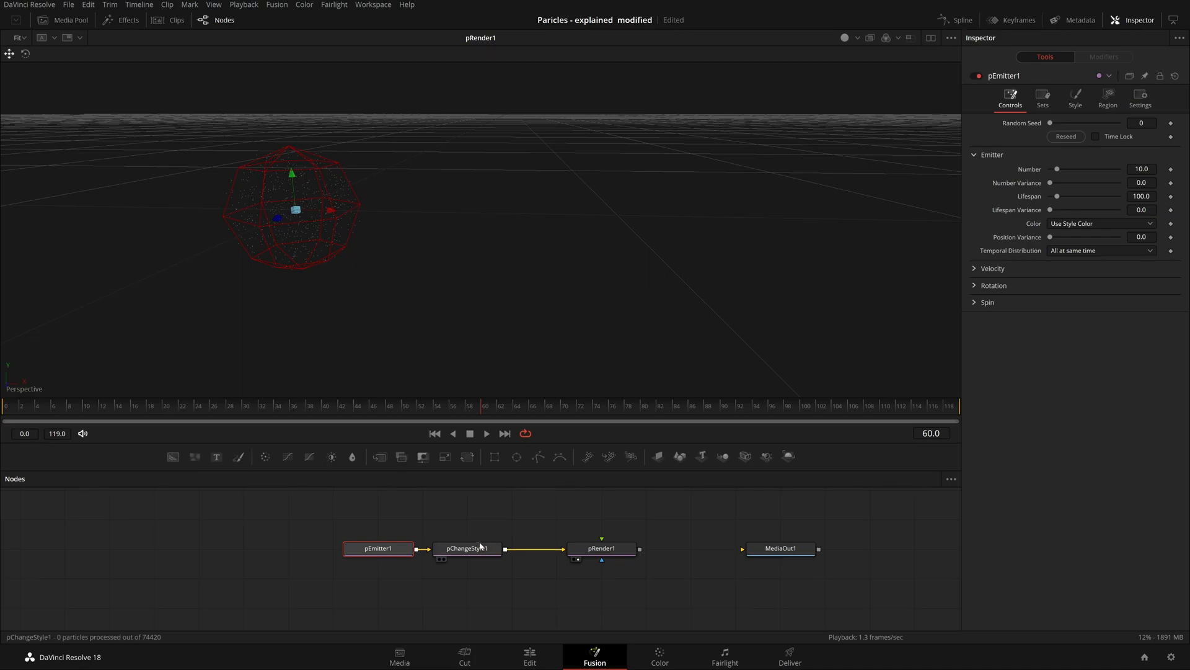
{"action": "left_click", "coordinate": [1101, 97]}
{"action": "left_click", "coordinate": [1107, 150]}
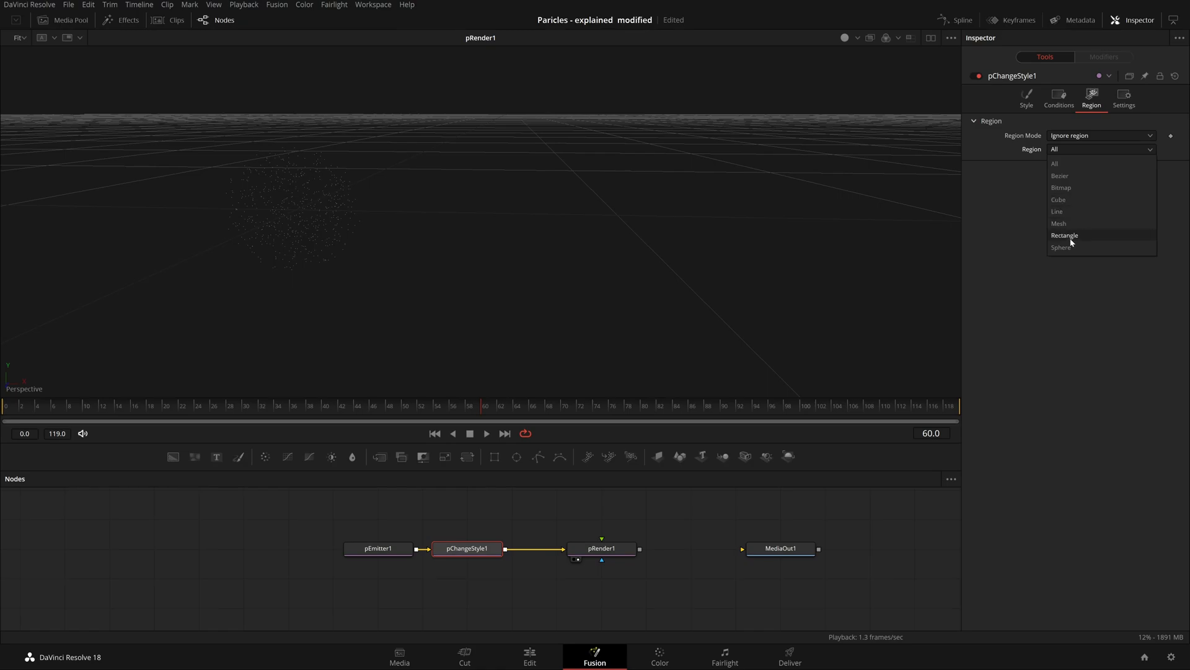
{"action": "left_click", "coordinate": [1060, 318]}
{"action": "left_click", "coordinate": [355, 554]}
{"action": "left_click", "coordinate": [1109, 98]}
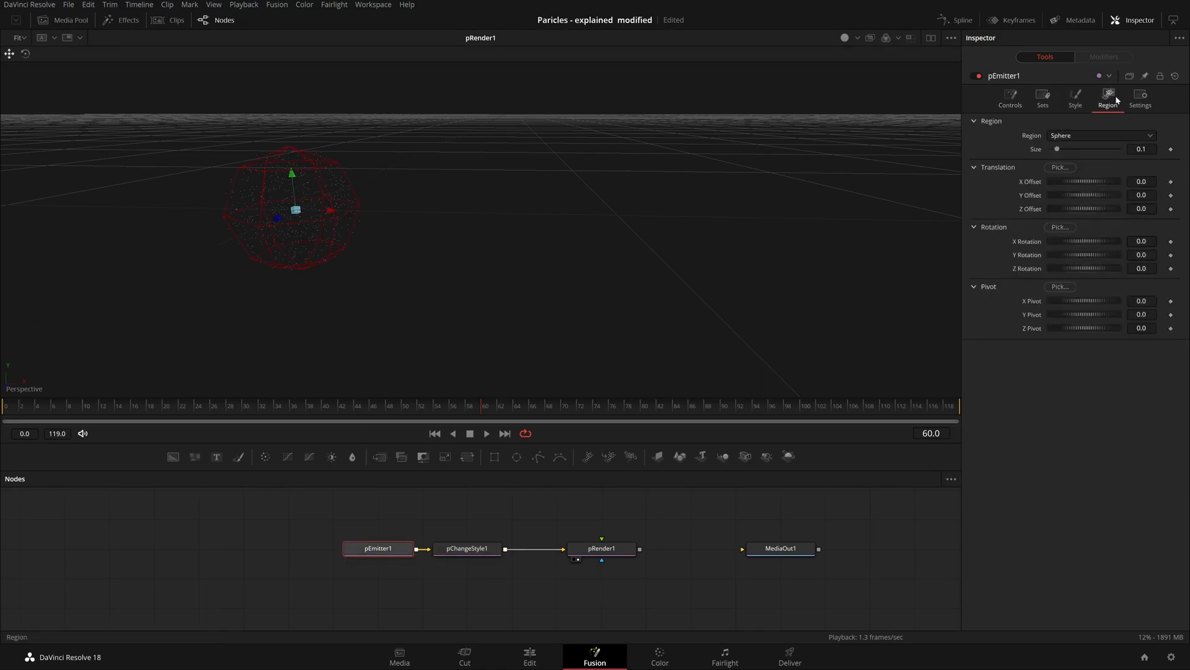
{"action": "left_click", "coordinate": [467, 548]}
{"action": "left_click", "coordinate": [1071, 149]}
{"action": "left_click", "coordinate": [1081, 248]}
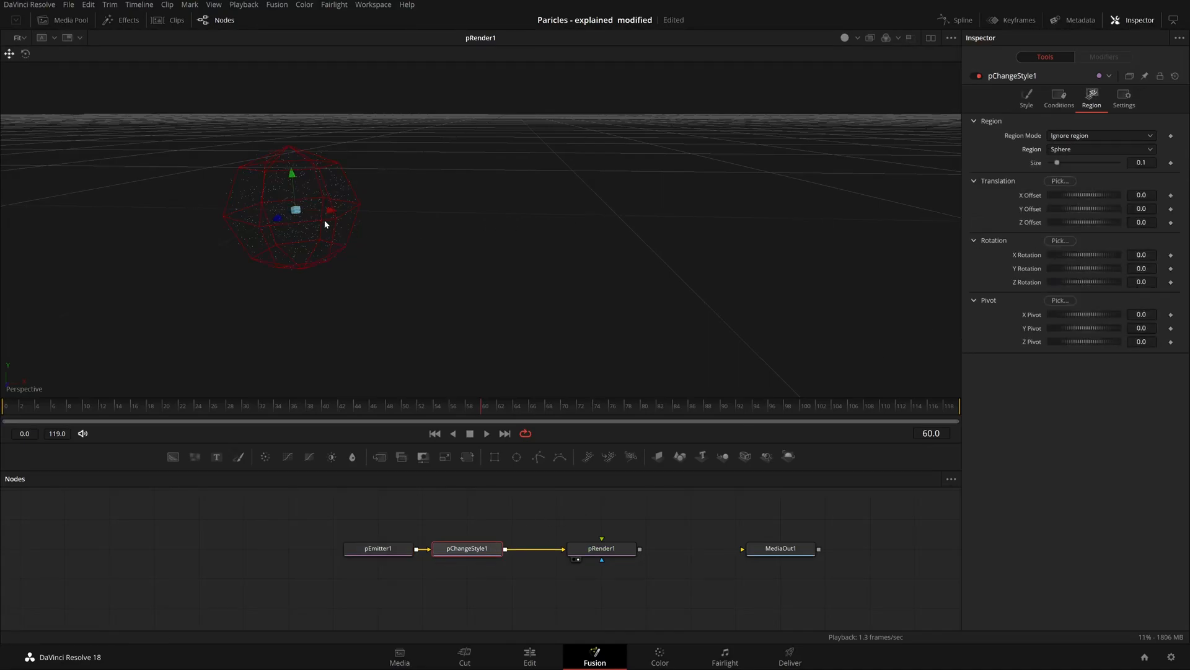
Move the pChangeStyle1 sphere region to an X offset of about 0.27 and set its region mode to When intersecting region.
{"action": "left_click_drag", "start_coordinate": [329, 211], "coordinate": [682, 218]}
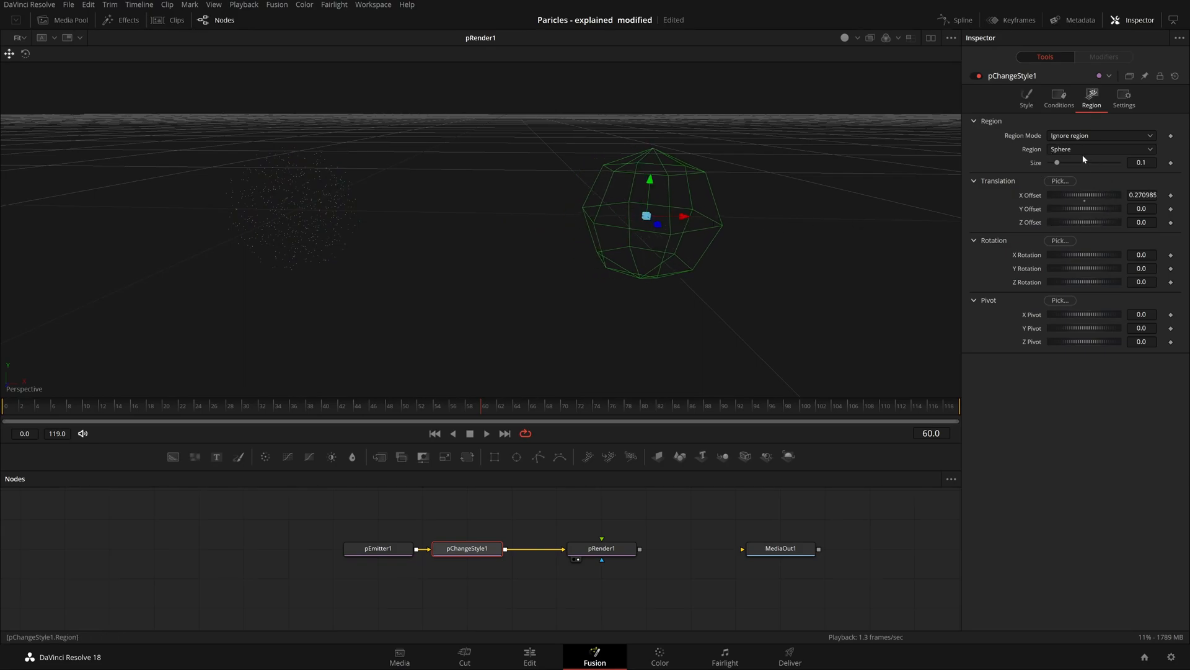
{"action": "left_click", "coordinate": [1106, 135]}
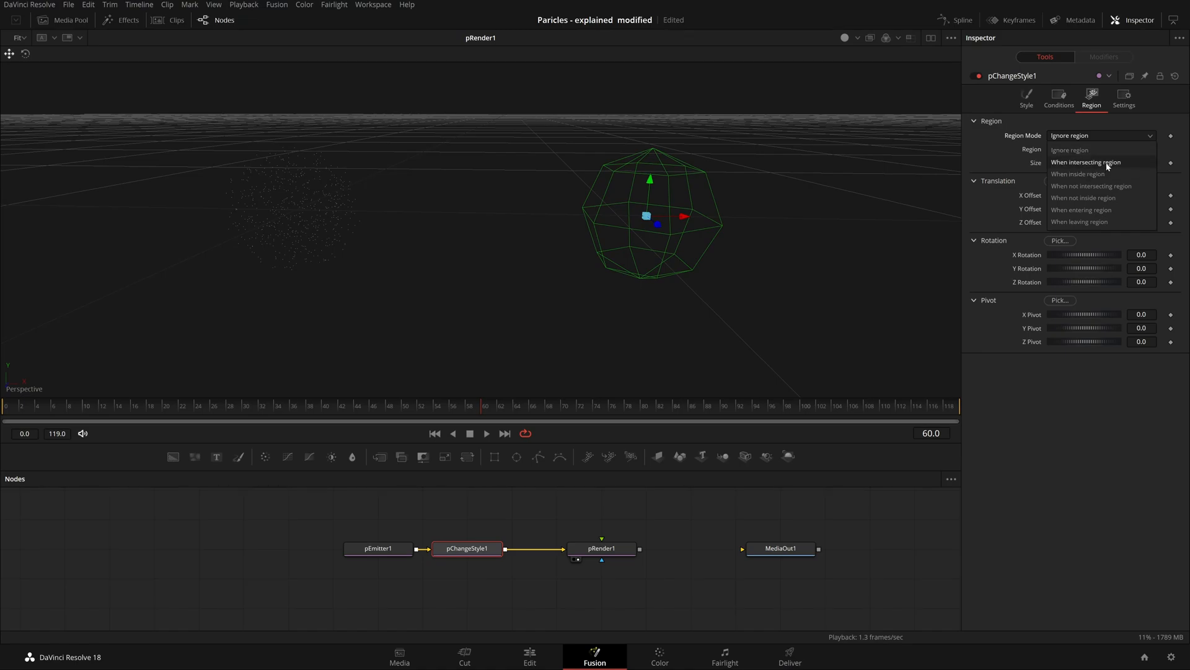
{"action": "left_click", "coordinate": [1108, 162]}
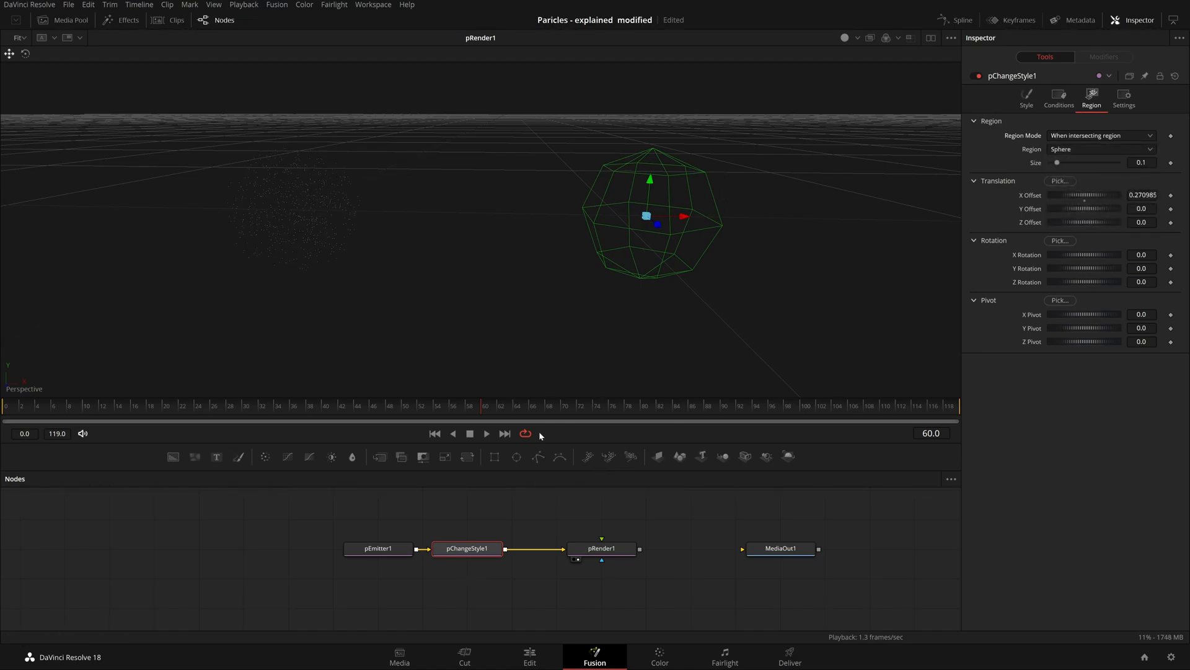
Play the animation from frame 0 and examine the particles around the emitter region and the offset style region.
{"action": "left_click_drag", "start_coordinate": [325, 413], "coordinate": [5, 413]}
{"action": "left_click", "coordinate": [489, 435]}
{"action": "left_click_drag", "start_coordinate": [271, 171], "coordinate": [334, 309]}
{"action": "left_click_drag", "start_coordinate": [524, 131], "coordinate": [715, 313]}
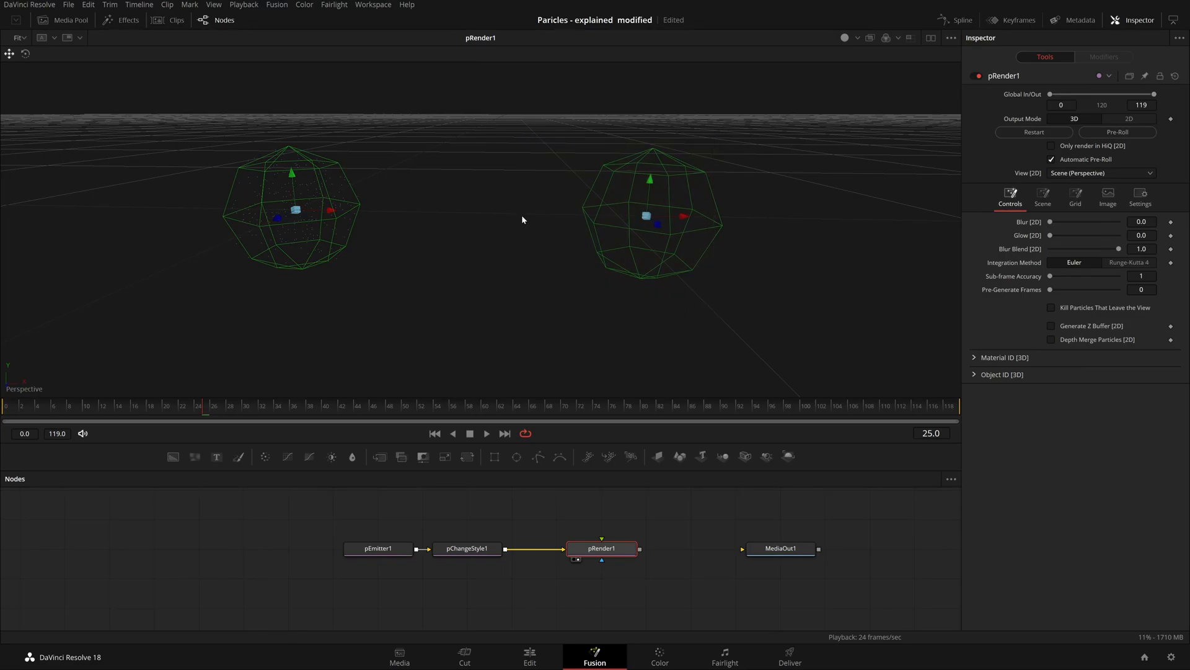
Set the velocity of pEmitter1 to 0.139 and play the animation from the start with pChangeStyle1 selected.
{"action": "left_click", "coordinate": [301, 212]}
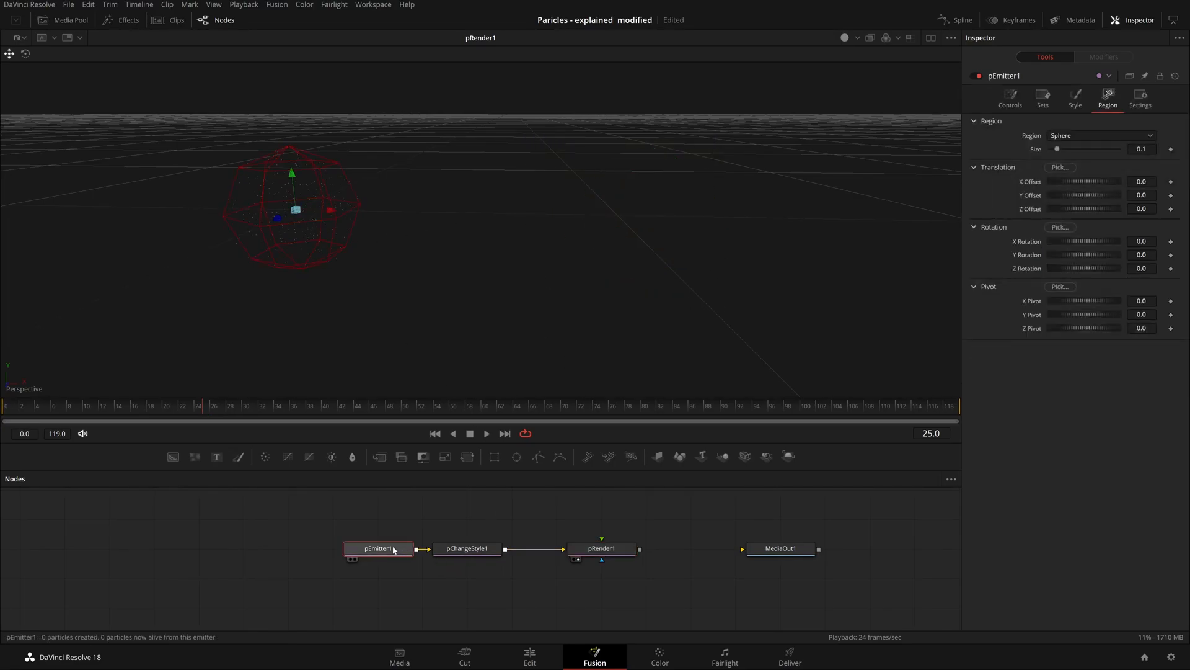
{"action": "left_click", "coordinate": [1010, 112]}
{"action": "left_click", "coordinate": [974, 268]}
{"action": "left_click_drag", "start_coordinate": [1051, 283], "coordinate": [1060, 283]}
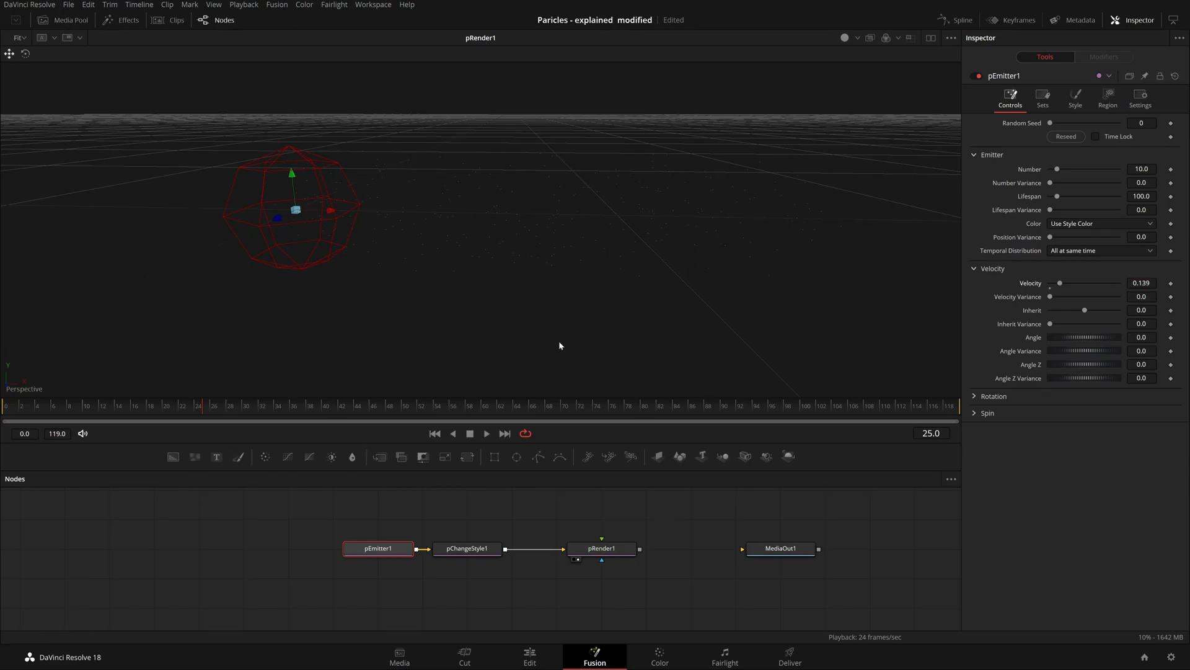
{"action": "left_click", "coordinate": [482, 546]}
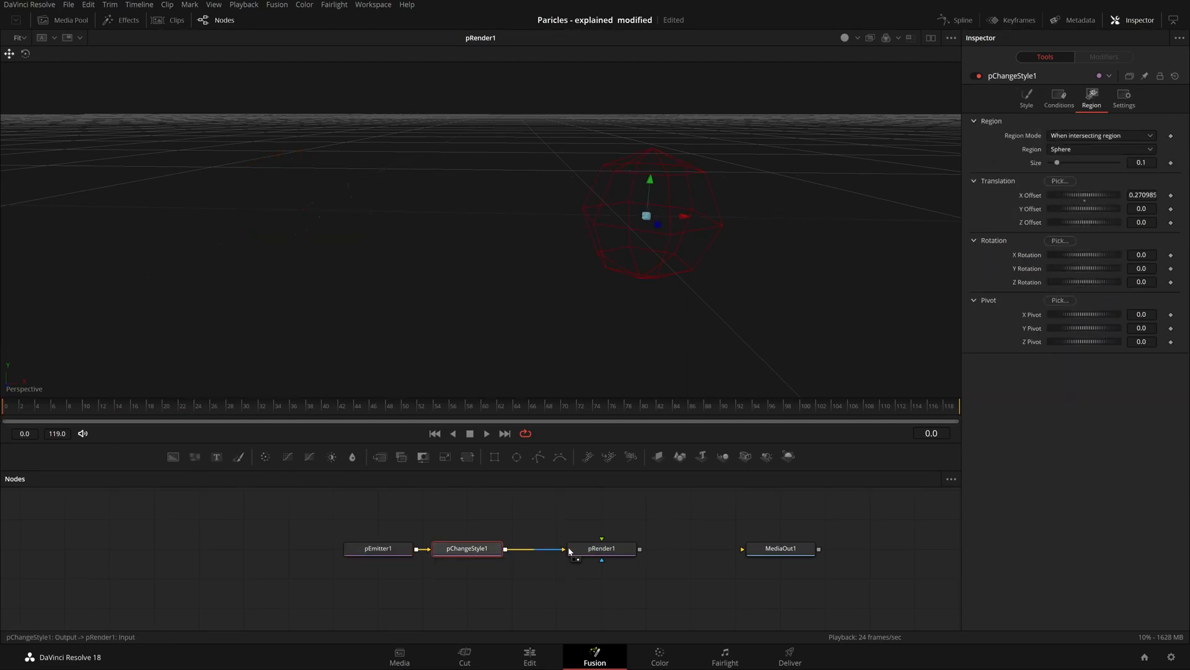
{"action": "left_click", "coordinate": [486, 436]}
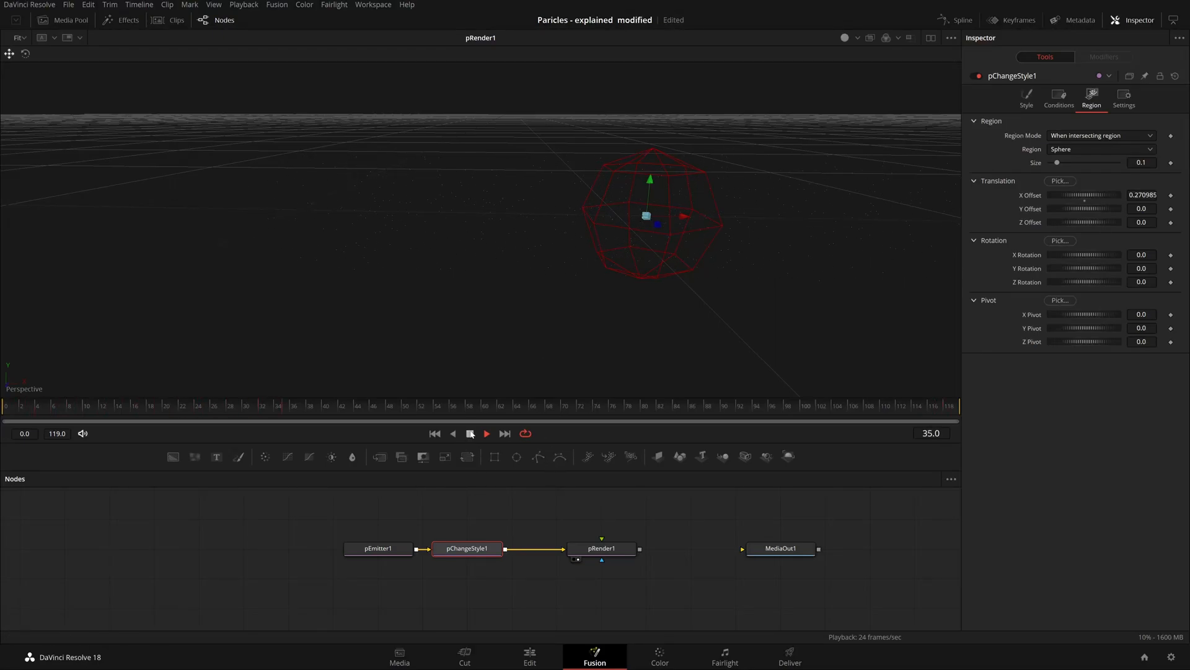
Try the Blob style on pChangeStyle1, and settle on the NGon style with the solid circle type.
{"action": "left_click", "coordinate": [1032, 98]}
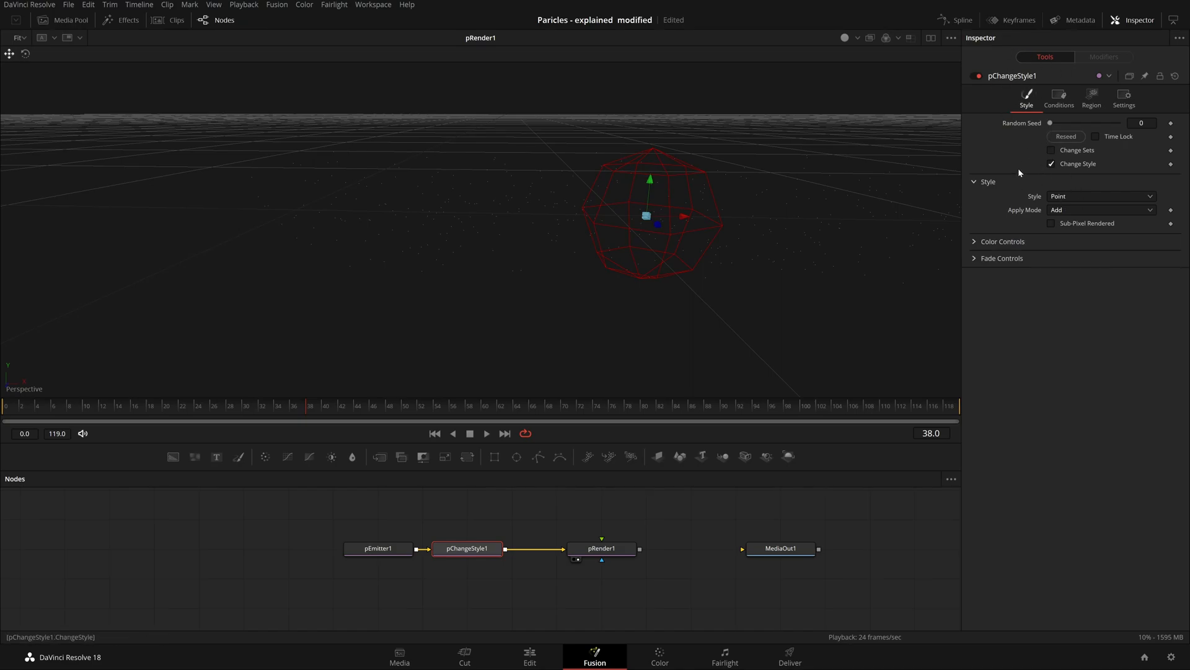
{"action": "left_click", "coordinate": [1112, 195]}
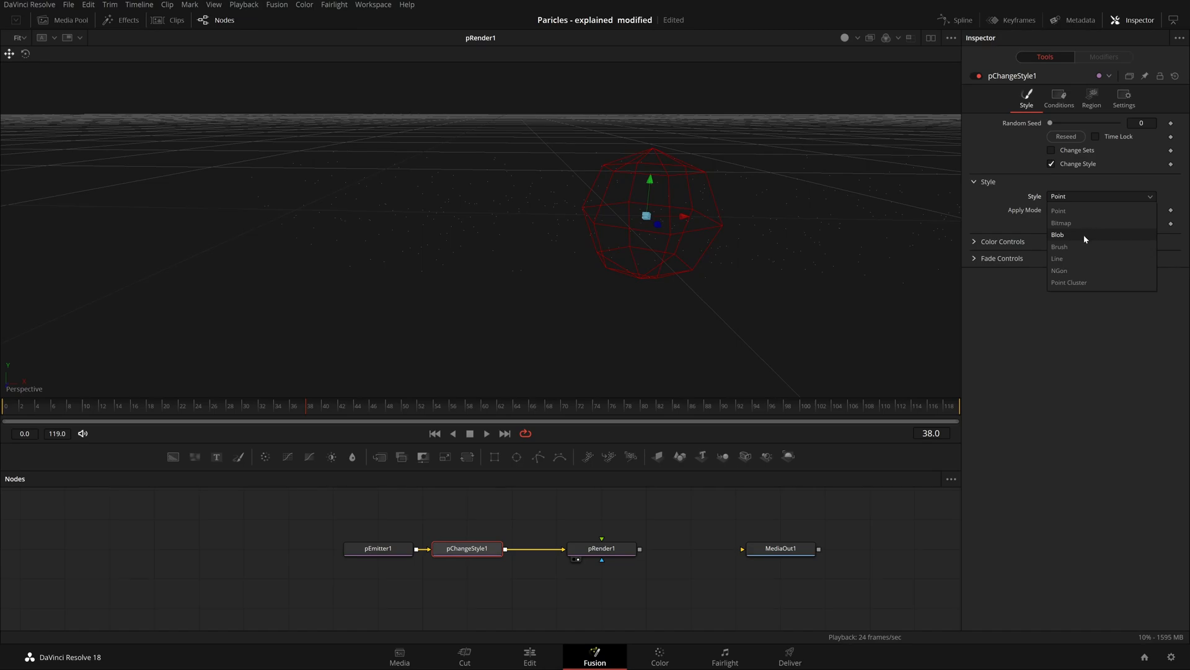
{"action": "left_click", "coordinate": [1085, 236]}
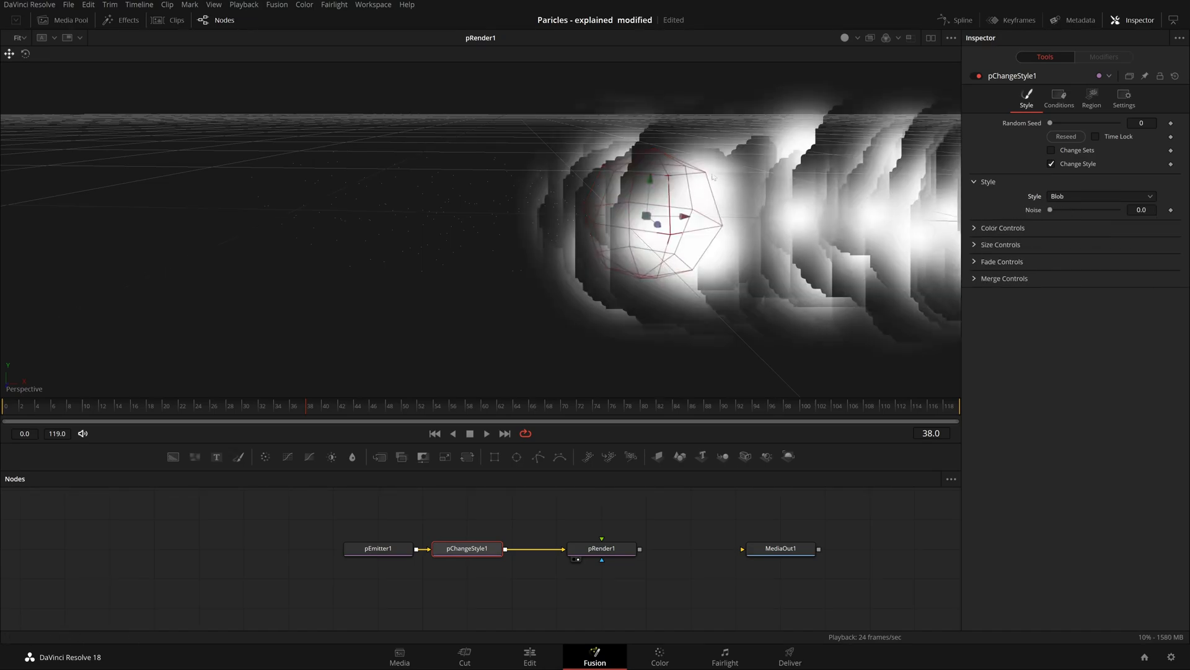
{"action": "left_click", "coordinate": [1066, 195]}
{"action": "left_click", "coordinate": [1092, 271]}
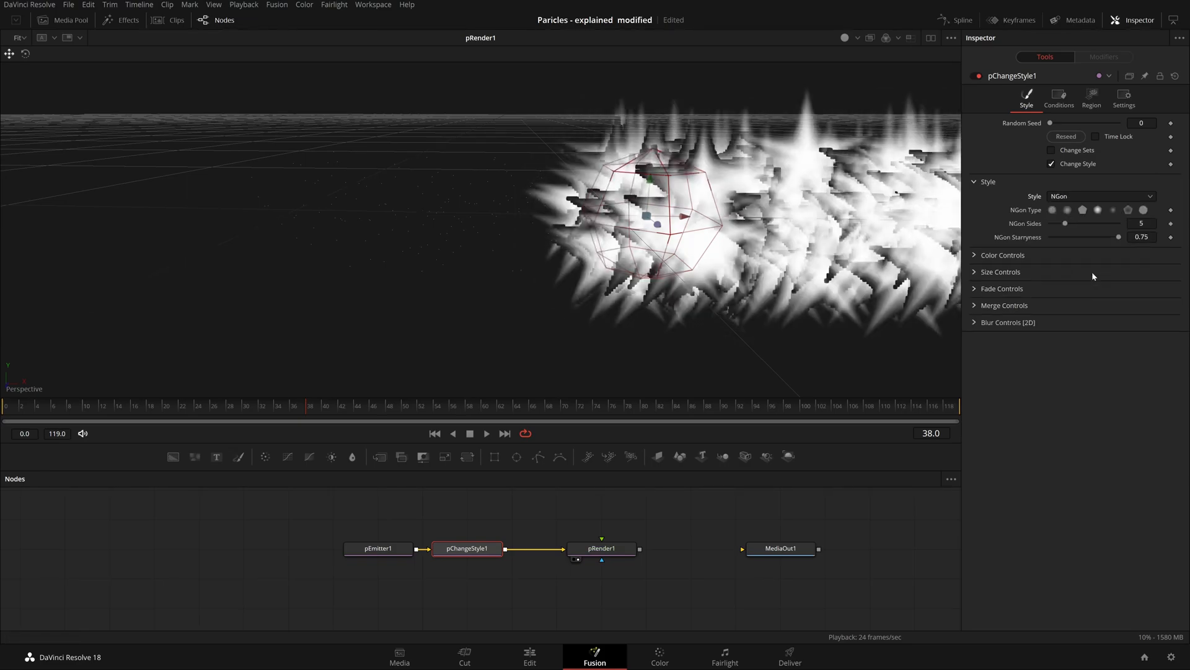
{"action": "left_click", "coordinate": [1052, 209]}
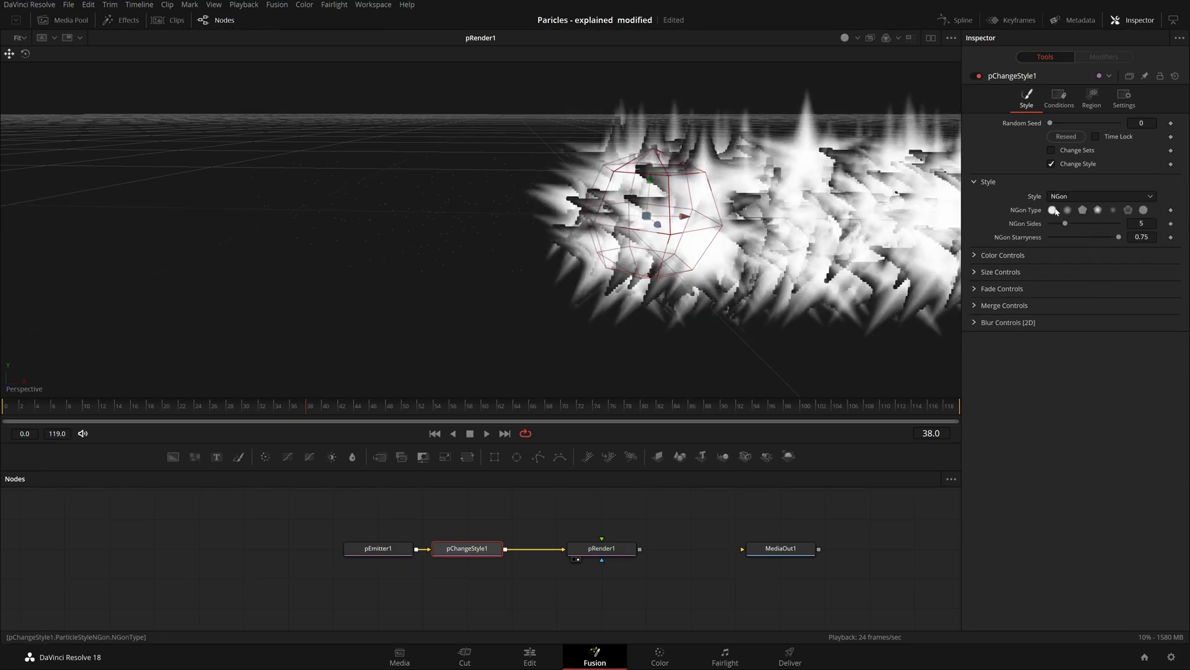
Set the pChangeStyle1 particle size to 0.0045 and play the animation.
{"action": "left_click", "coordinate": [975, 273]}
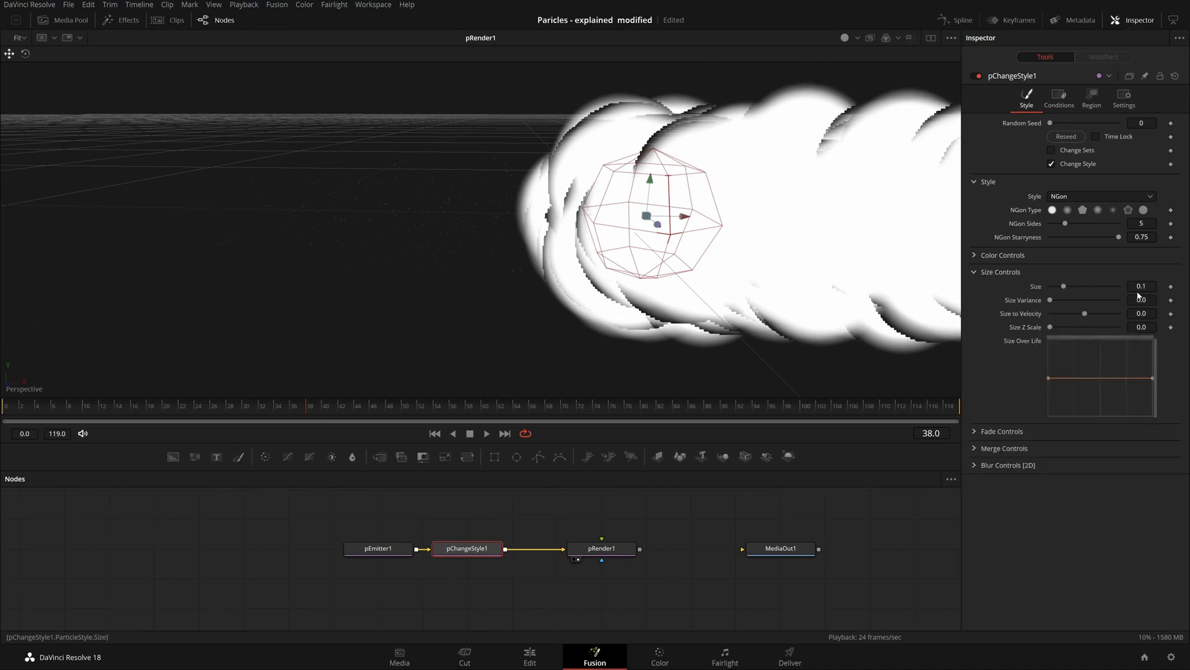
{"action": "left_click_drag", "start_coordinate": [1063, 286], "coordinate": [1051, 286]}
{"action": "left_click_drag", "start_coordinate": [1141, 286], "coordinate": [1156, 286]}
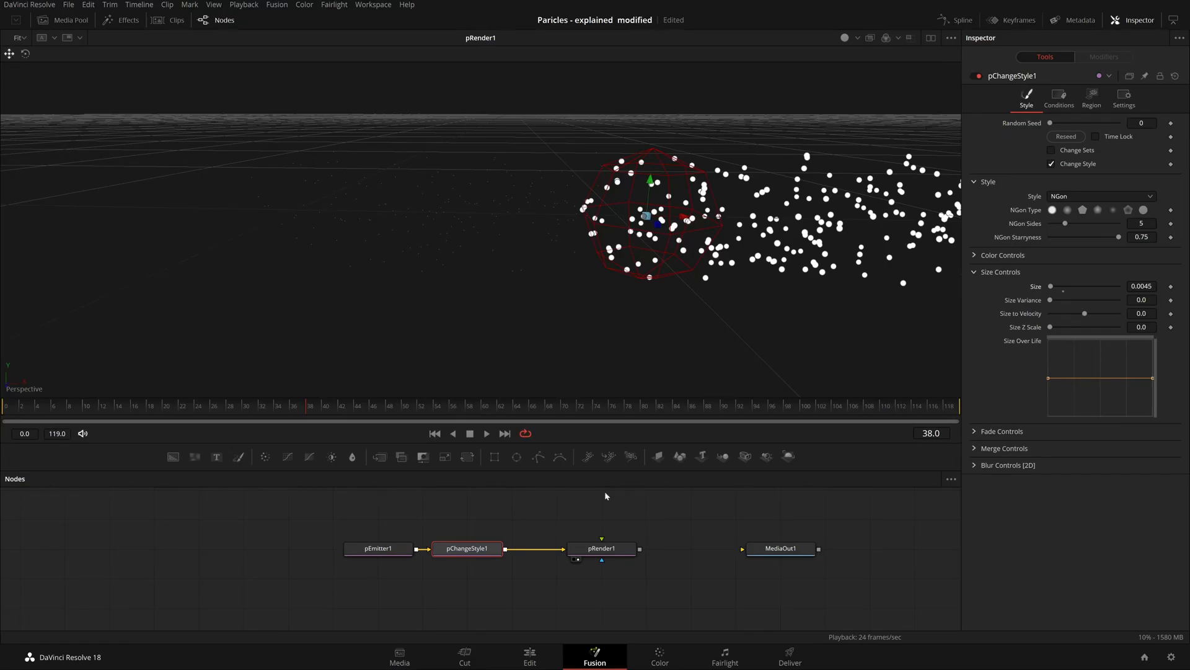
{"action": "left_click", "coordinate": [488, 433]}
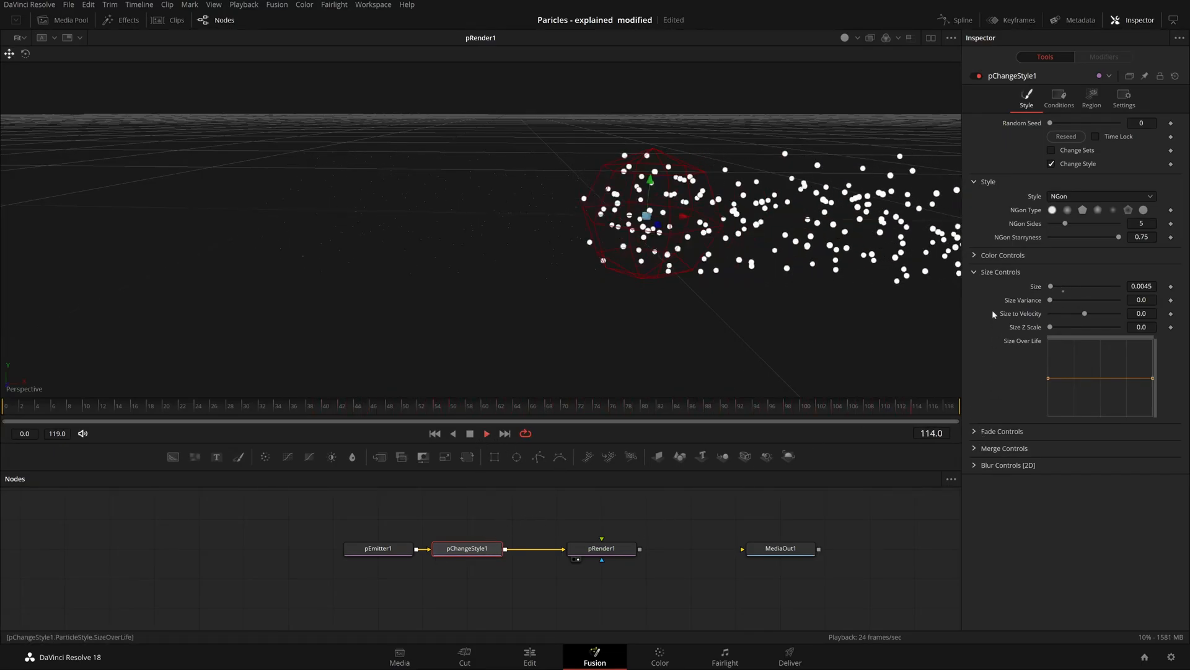
Color the pChangeStyle1 particles orange with green at 0.386 and blue at 0.181.
{"action": "left_click", "coordinate": [980, 260]}
{"action": "left_click_drag", "start_coordinate": [1119, 296], "coordinate": [1065, 295]}
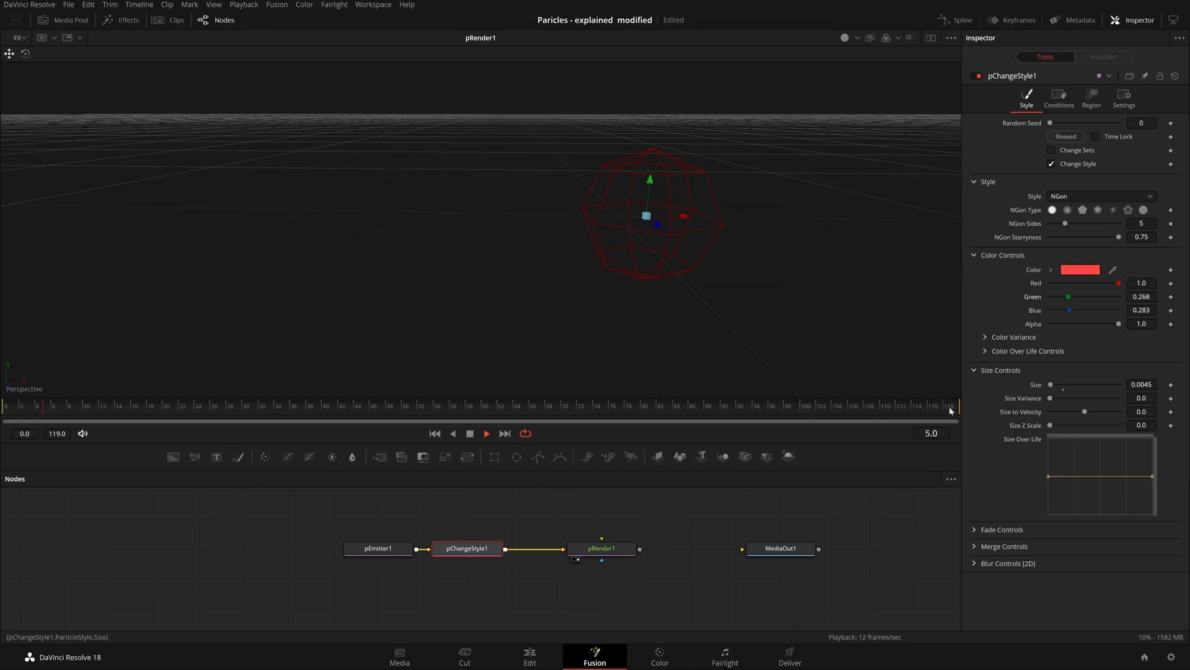
{"action": "left_click_drag", "start_coordinate": [1069, 296], "coordinate": [1062, 310]}
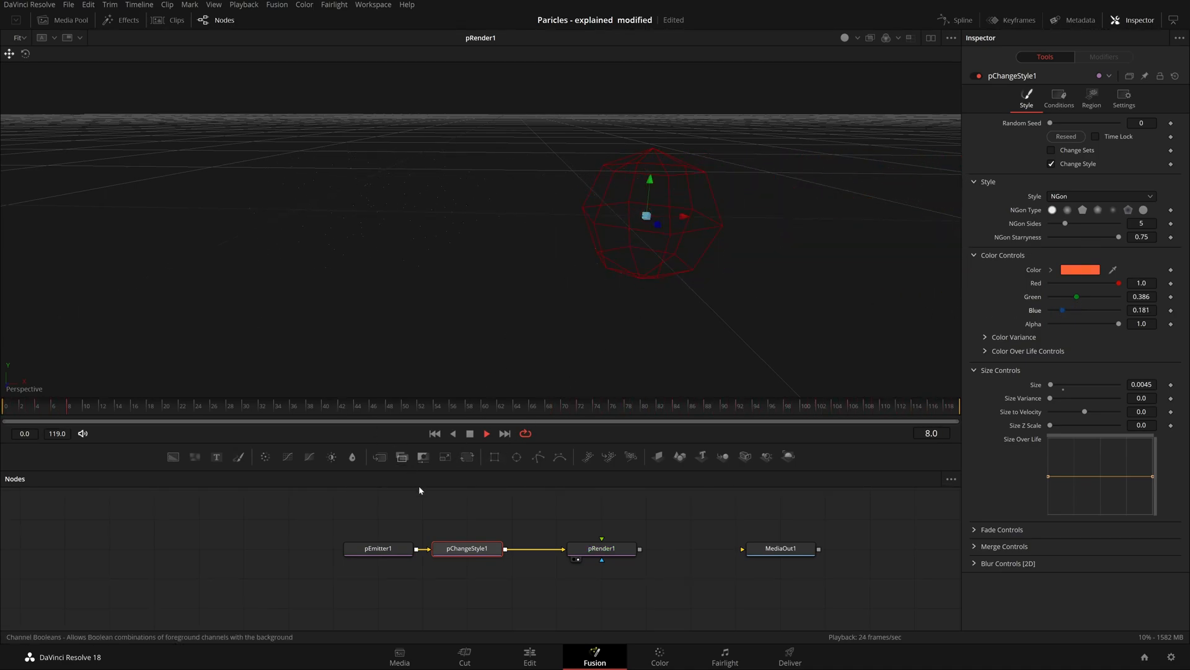
Examine how the particles change as they travel from the pEmitter1 region into the pChangeStyle1 region during playback.
{"action": "left_click", "coordinate": [381, 554]}
{"action": "left_click_drag", "start_coordinate": [191, 77], "coordinate": [348, 299]}
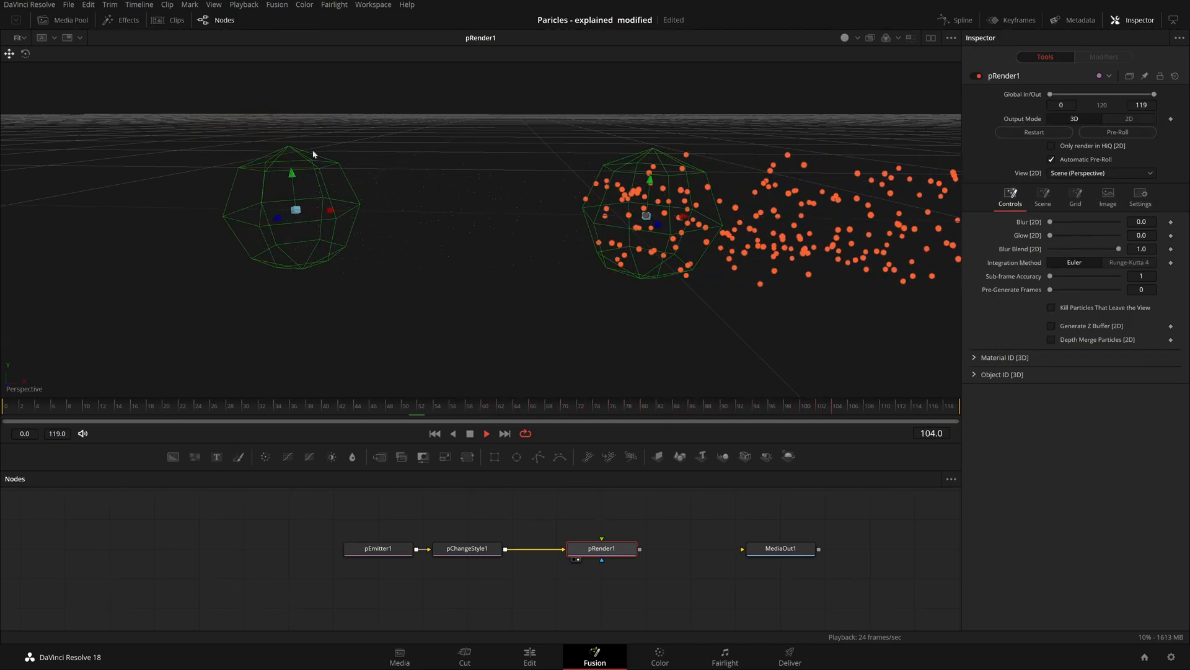
{"action": "left_click", "coordinate": [467, 548]}
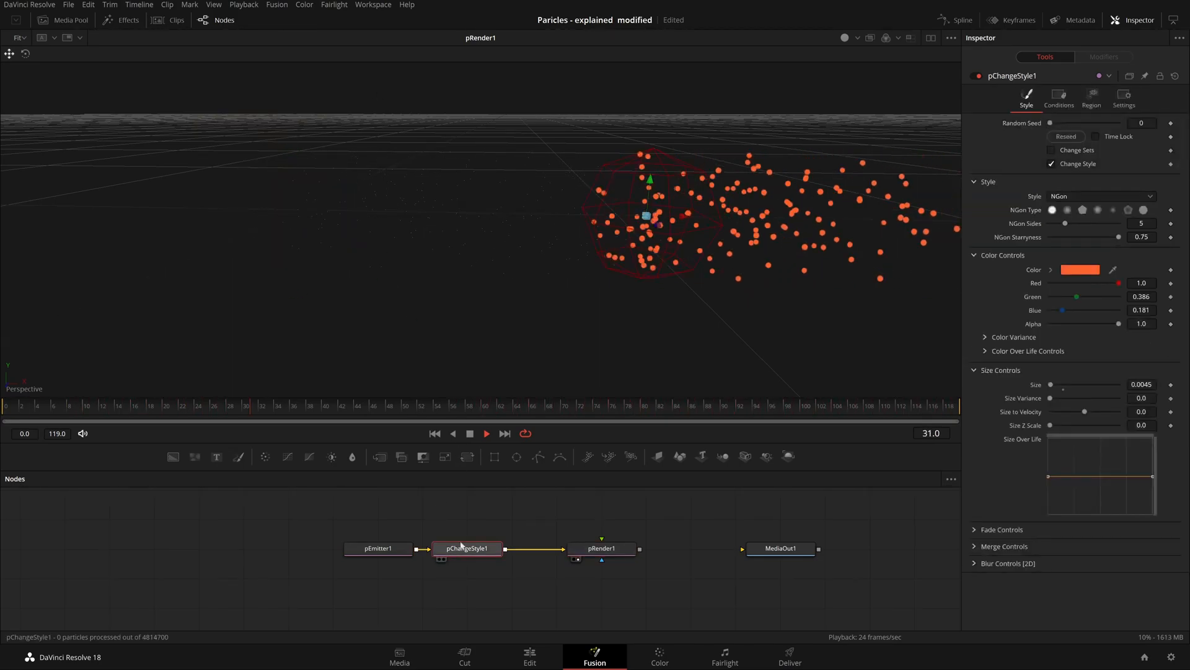
{"action": "left_click_drag", "start_coordinate": [419, 112], "coordinate": [746, 307]}
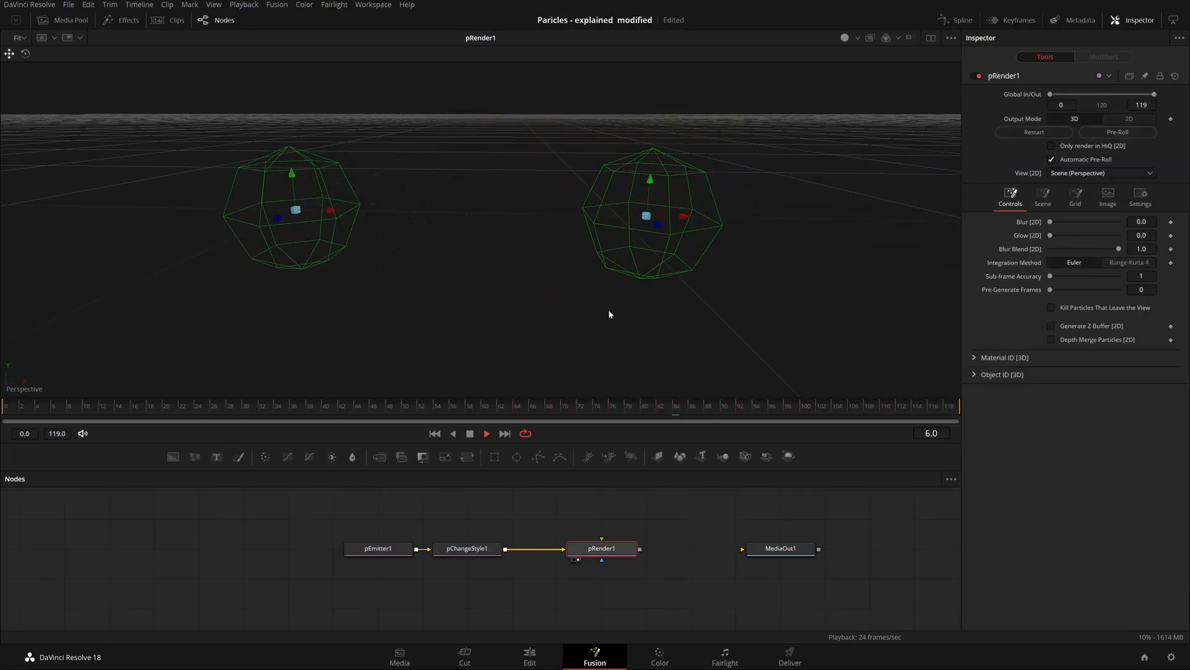
{"action": "left_click", "coordinate": [480, 549]}
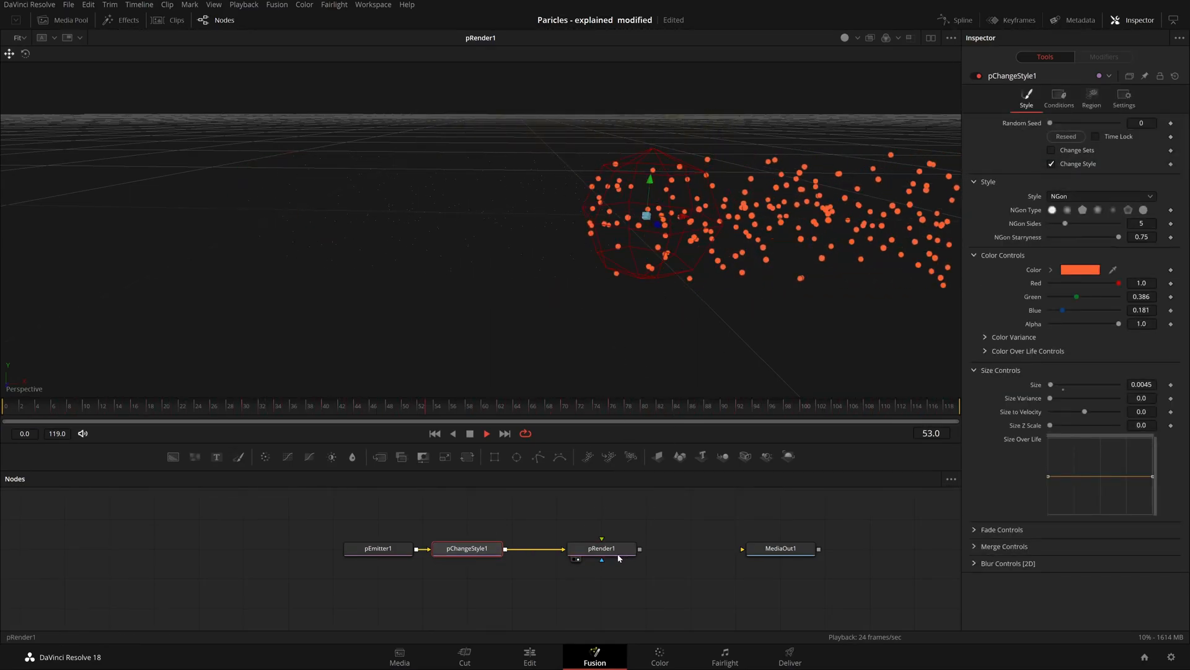
{"action": "left_click", "coordinate": [628, 276]}
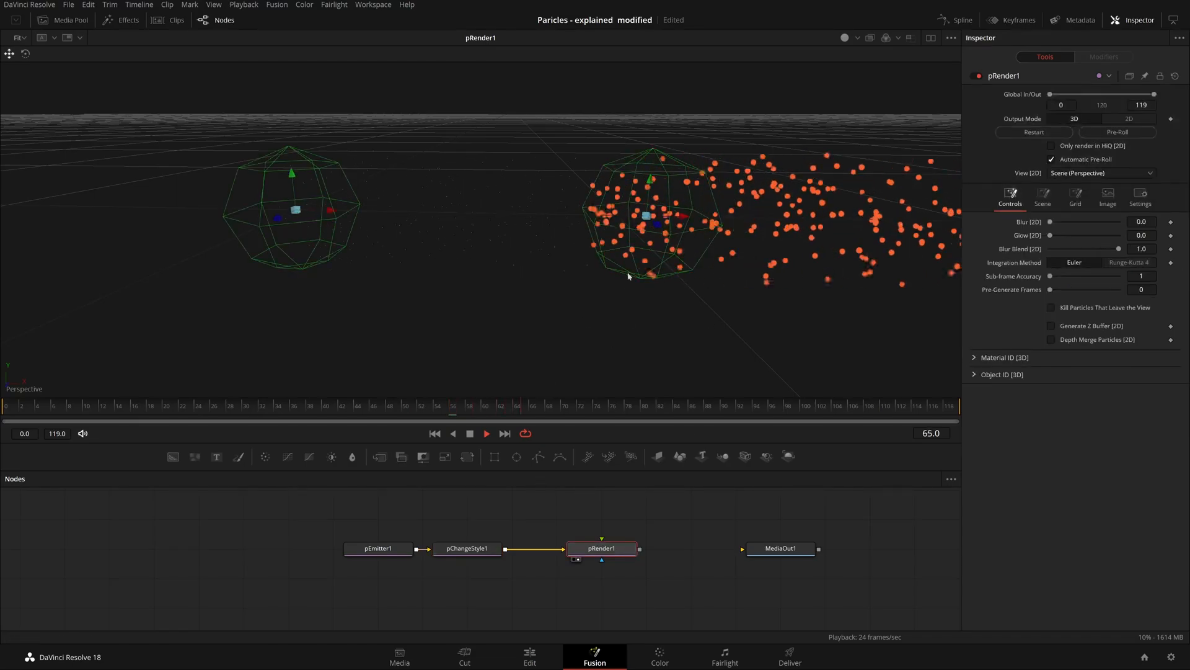
{"action": "left_click", "coordinate": [456, 506]}
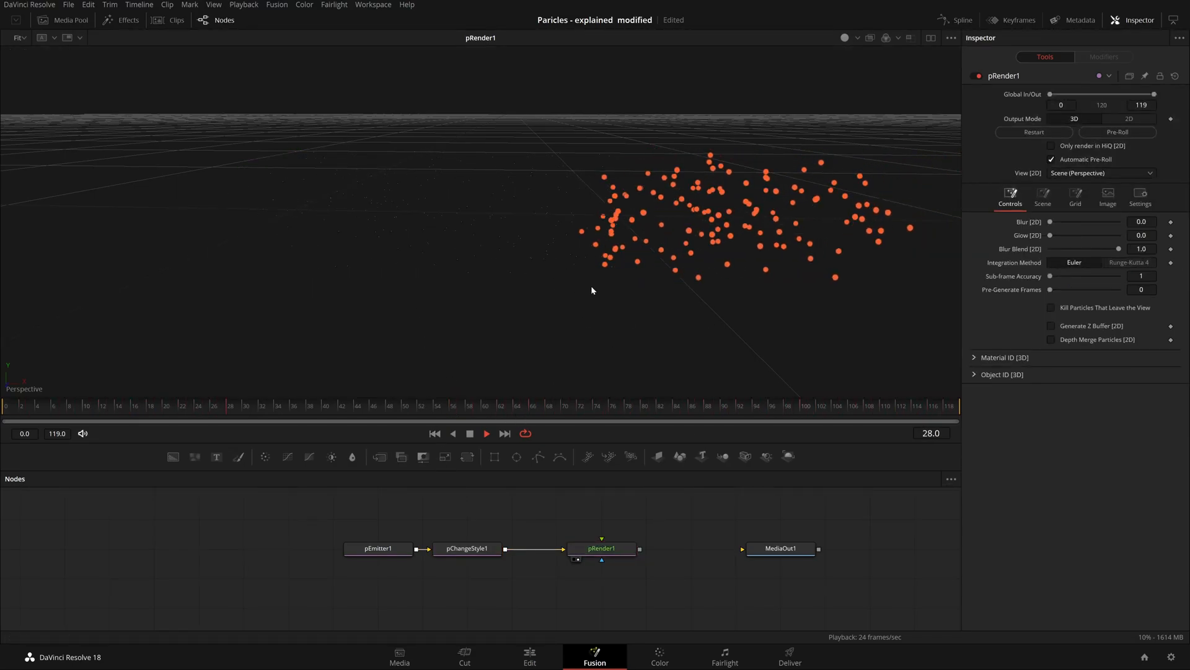
Try the Bitmap style on pChangeStyle1 and go to its Style Bitmap input.
{"action": "left_click", "coordinate": [488, 546]}
{"action": "left_click", "coordinate": [1088, 196]}
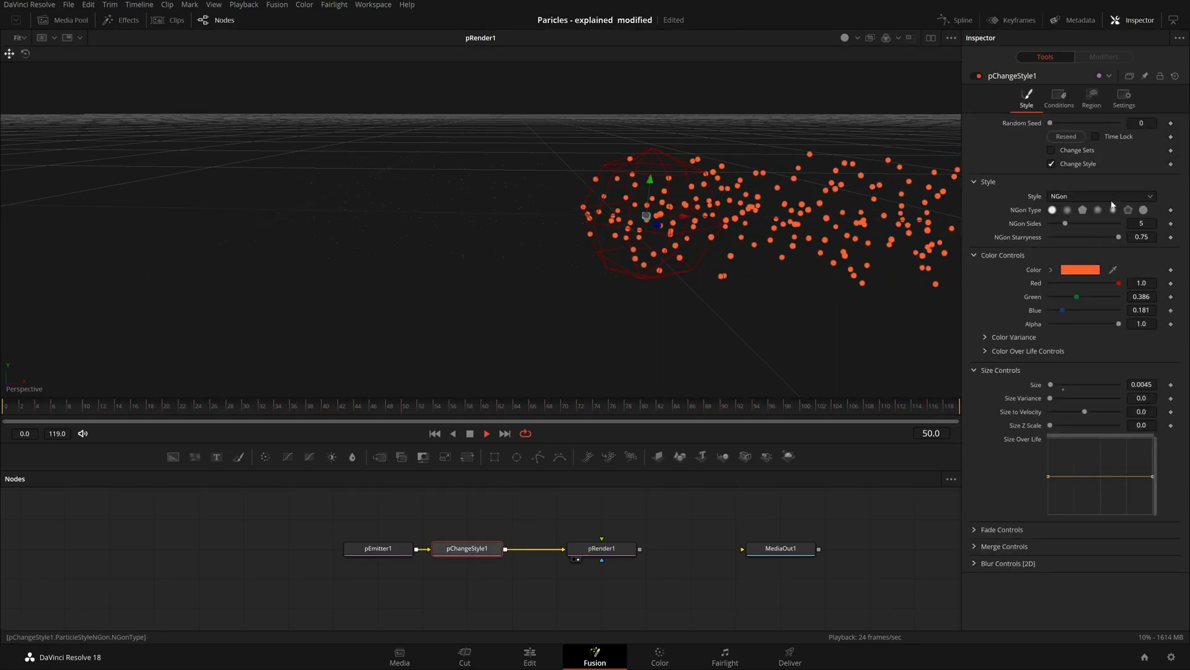
{"action": "left_click", "coordinate": [1090, 223]}
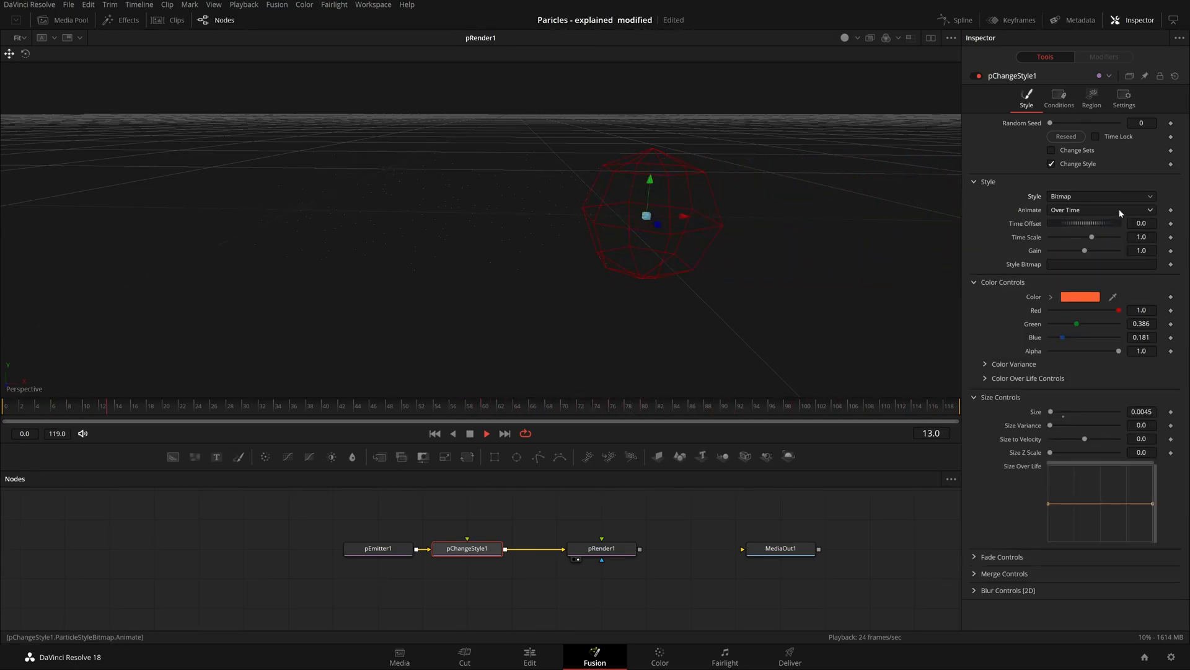
{"action": "left_click", "coordinate": [1101, 264]}
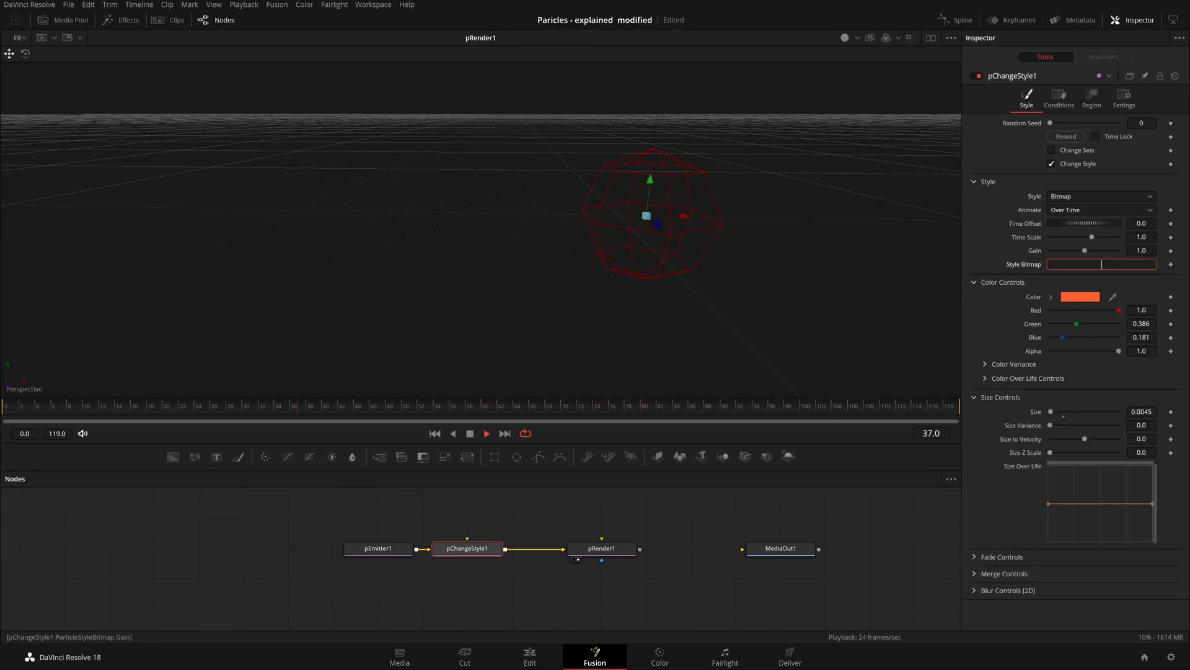
Switch the pChangeStyle1 style to Brush, try the ball_metal brush and settle on the bomb brush.
{"action": "left_click", "coordinate": [1111, 195]}
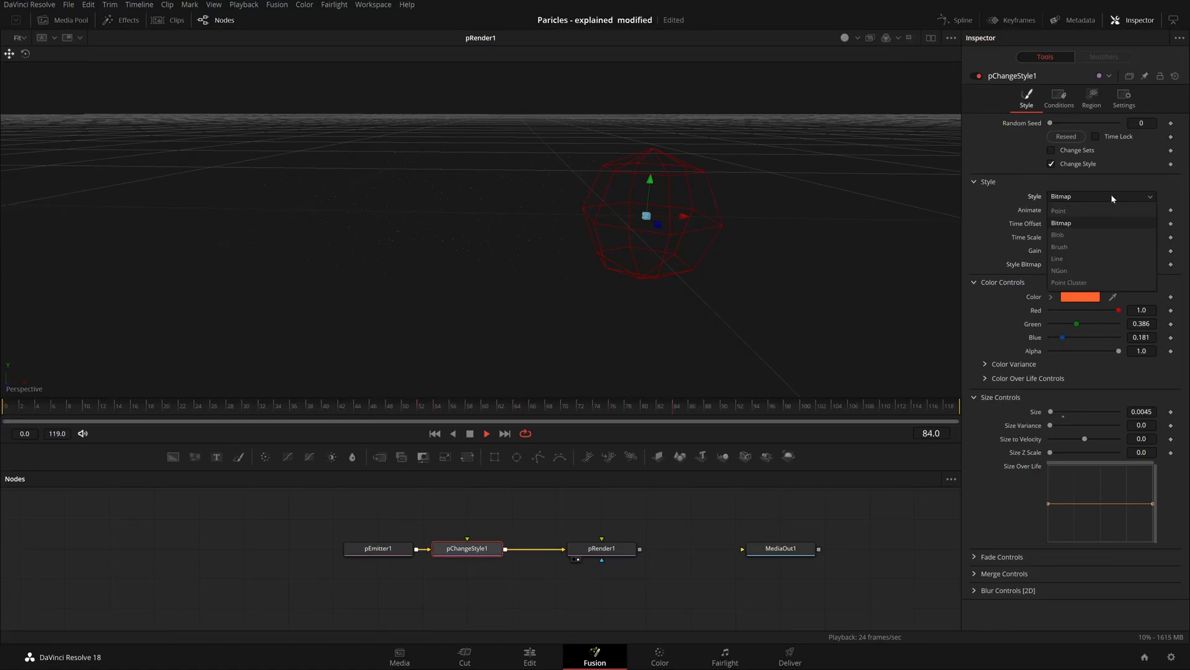
{"action": "left_click", "coordinate": [1096, 247]}
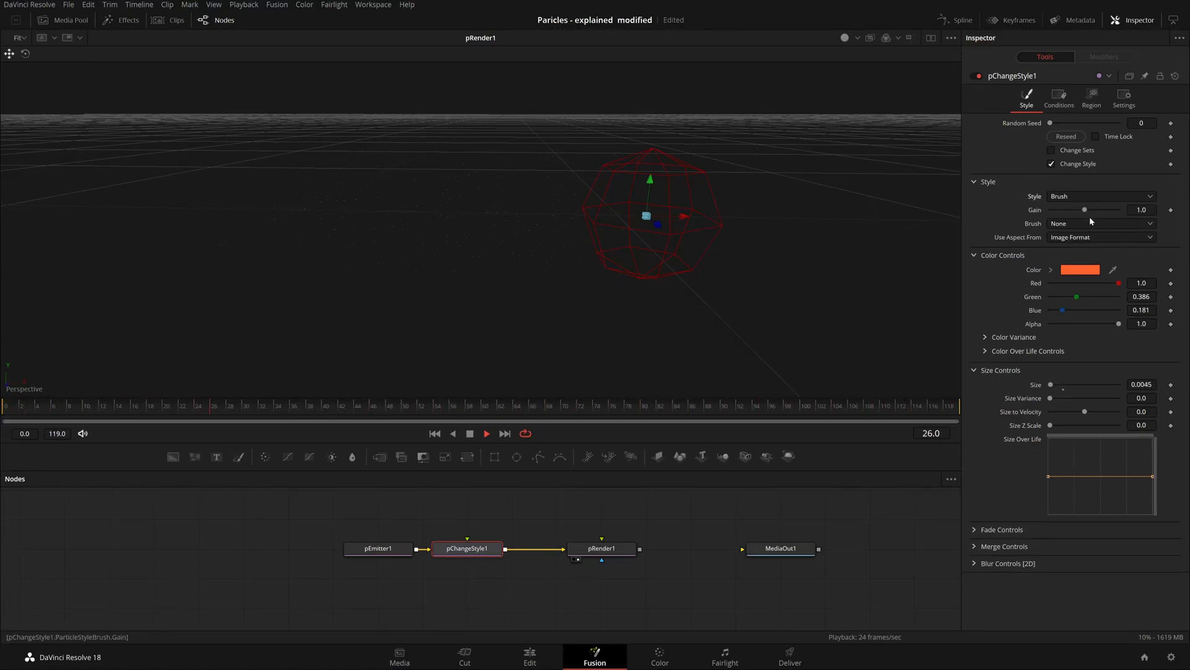
{"action": "left_click", "coordinate": [1086, 224]}
{"action": "left_click", "coordinate": [1096, 249]}
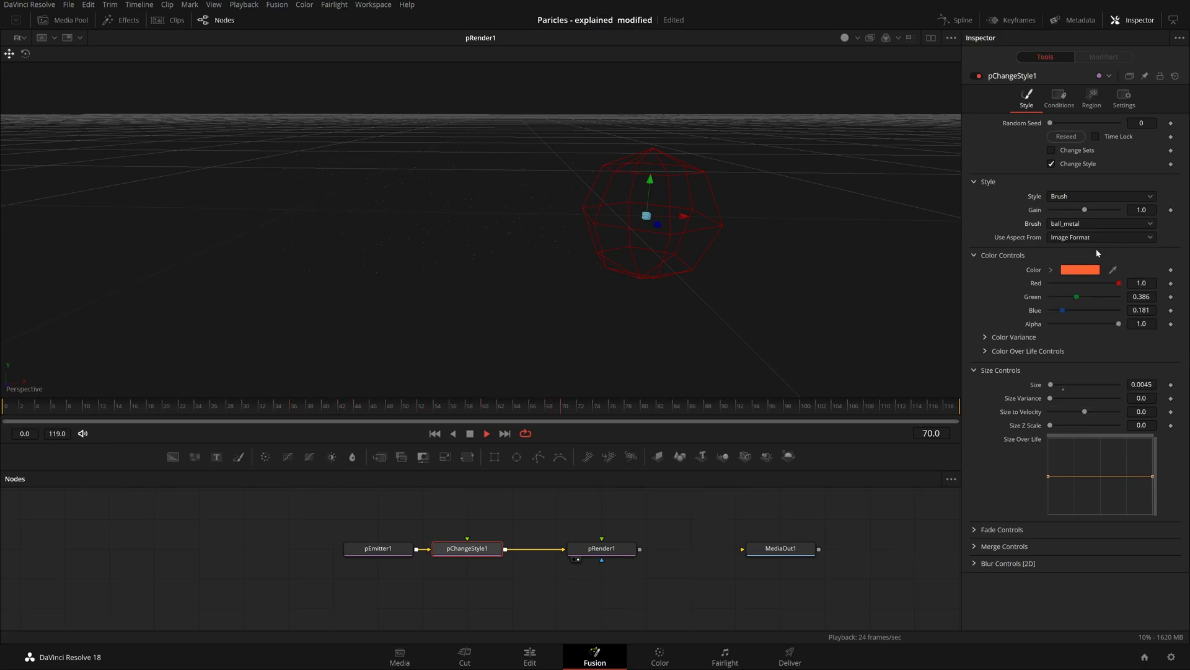
{"action": "left_click", "coordinate": [1092, 227]}
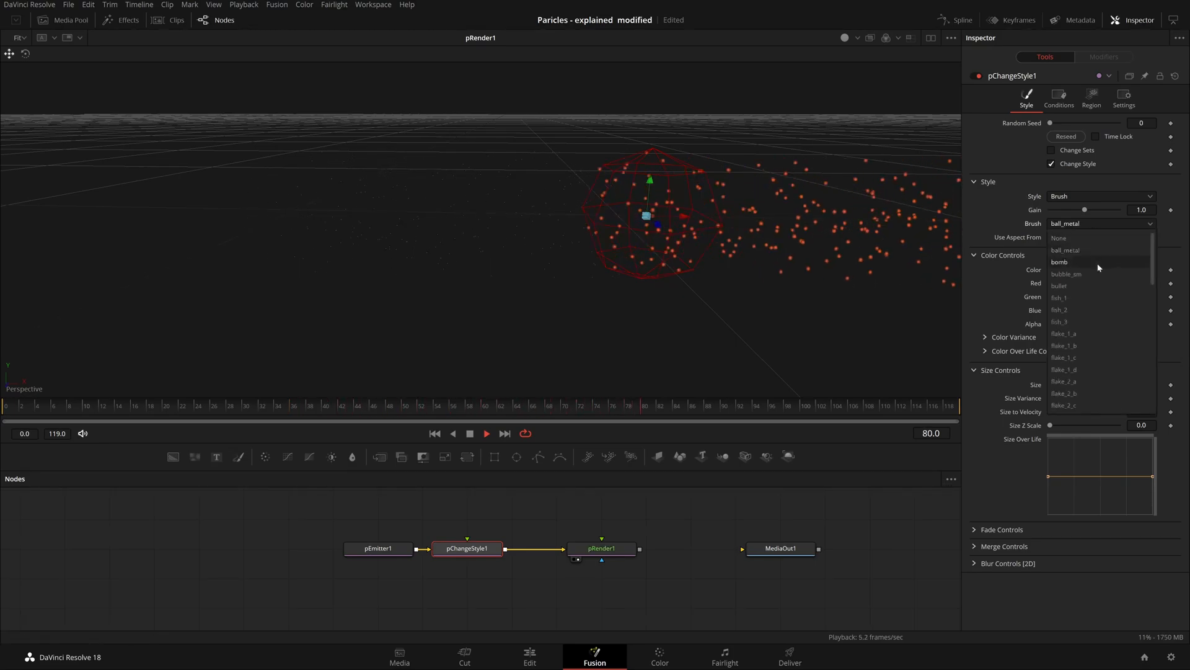
{"action": "left_click", "coordinate": [1100, 265]}
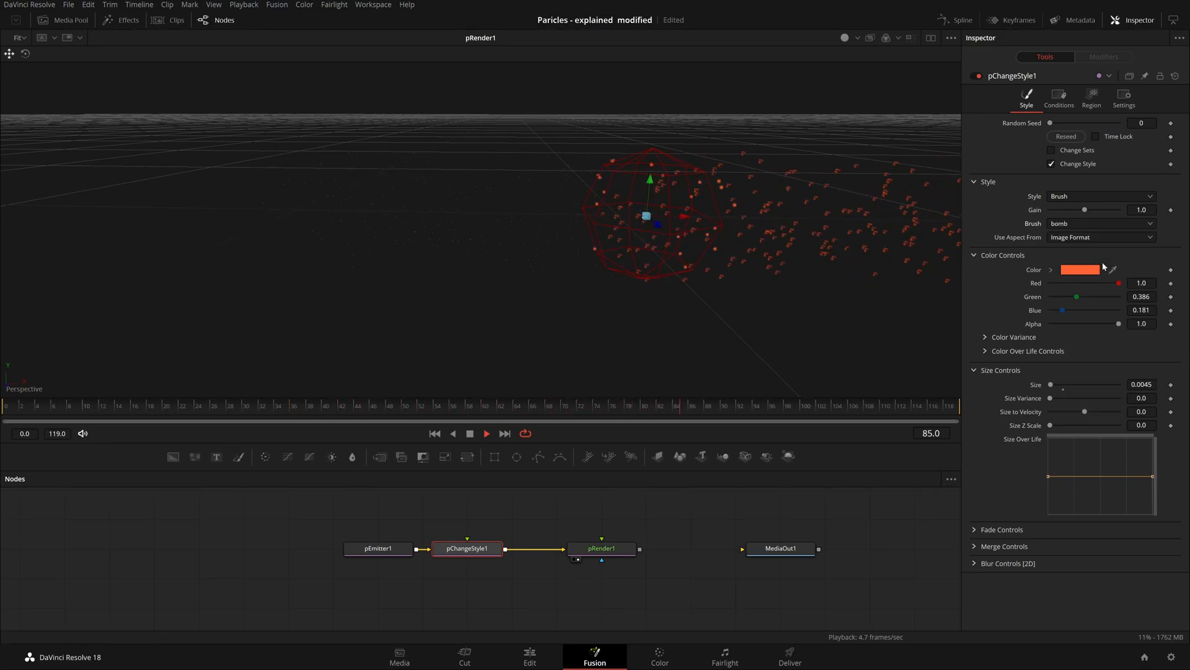
Make the bomb particles white with green and blue at 1.0, and set their size to 0.0359.
{"action": "left_click", "coordinate": [1077, 223]}
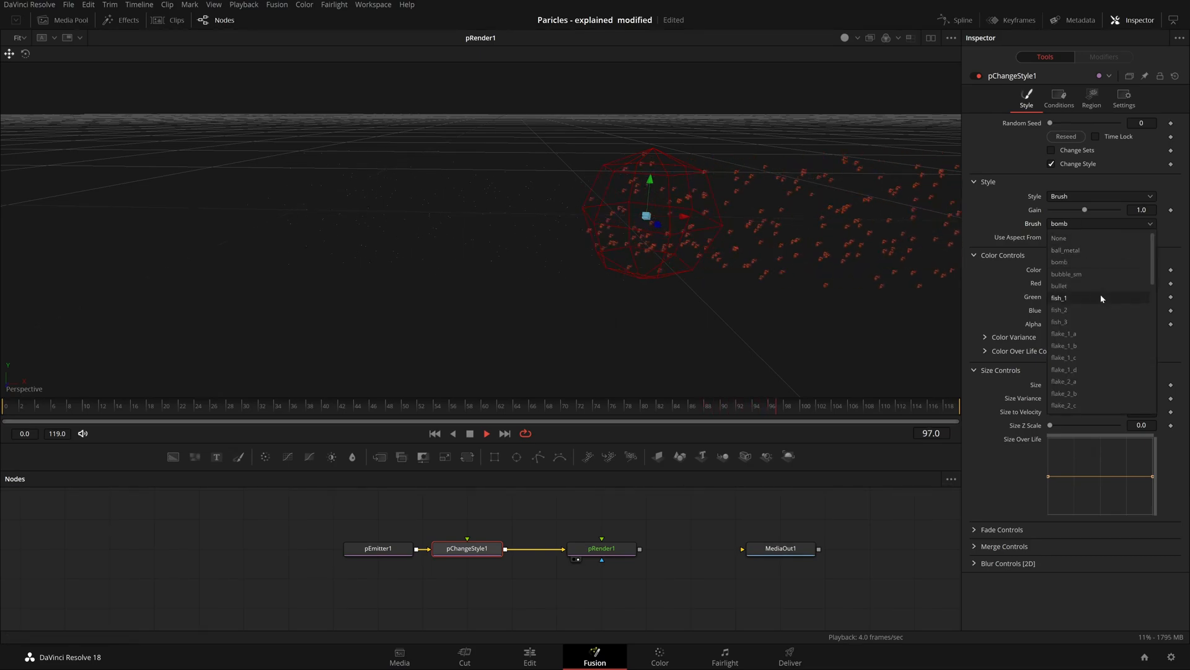
{"action": "scroll", "coordinate": [1100, 294], "scroll_direction": "down", "scroll_amount": 1}
{"action": "left_click", "coordinate": [995, 411]}
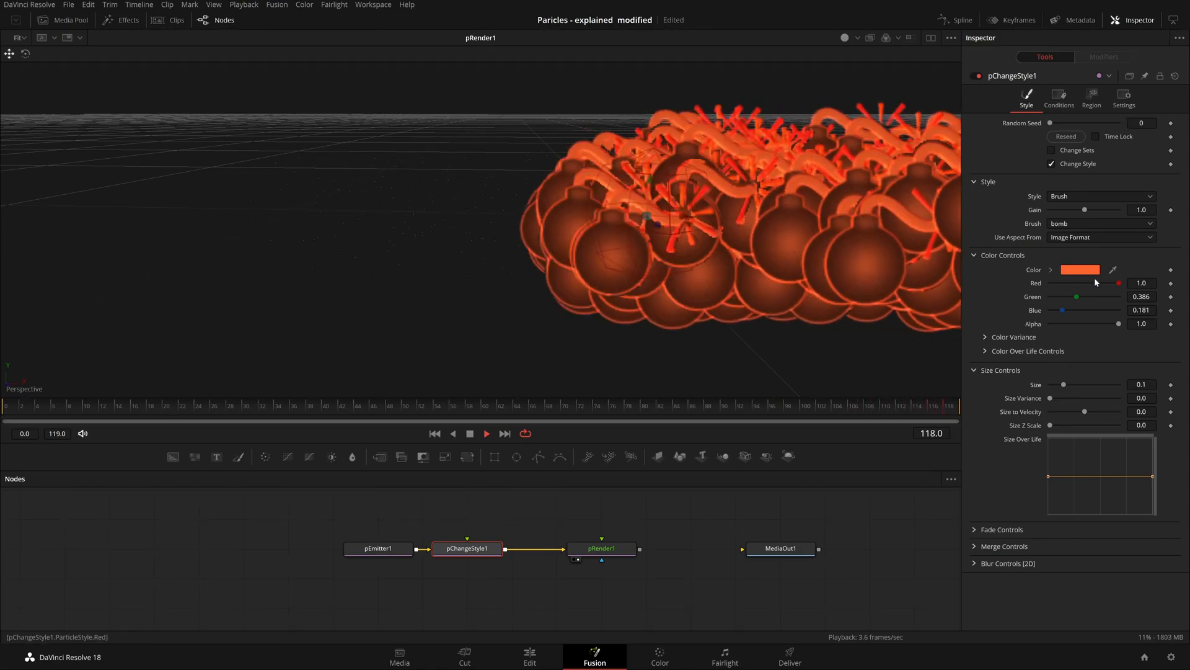
{"action": "left_click", "coordinate": [1092, 297]}
{"action": "left_click_drag", "start_coordinate": [1063, 310], "coordinate": [1119, 297]}
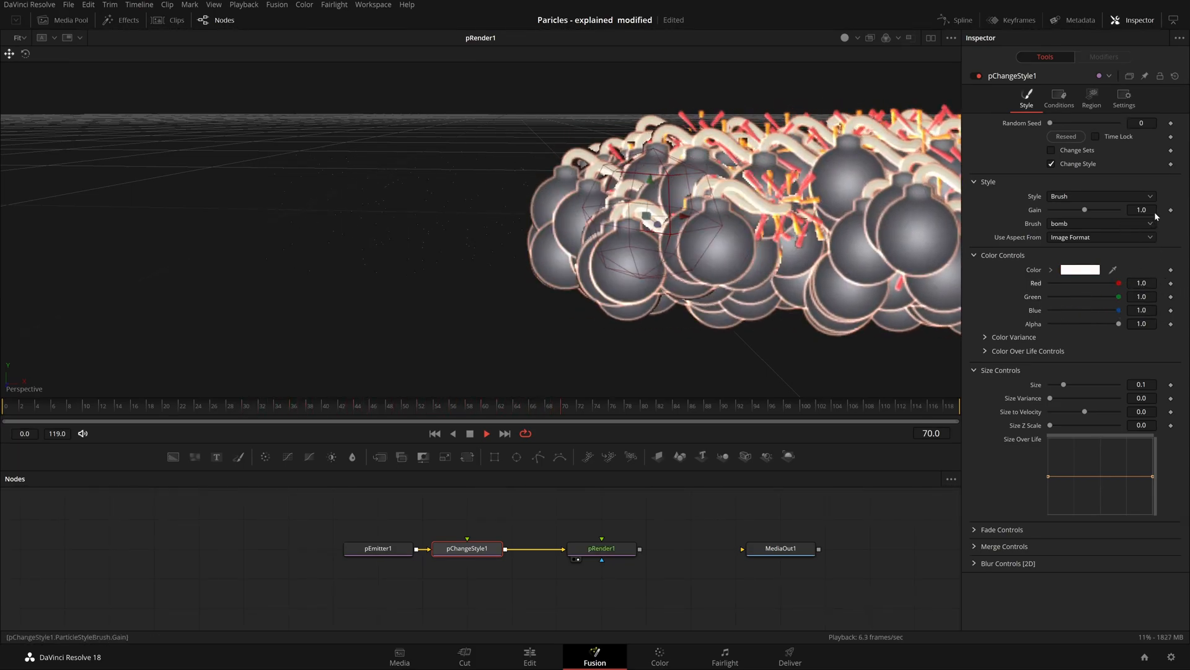
{"action": "left_click_drag", "start_coordinate": [1140, 385], "coordinate": [1101, 384]}
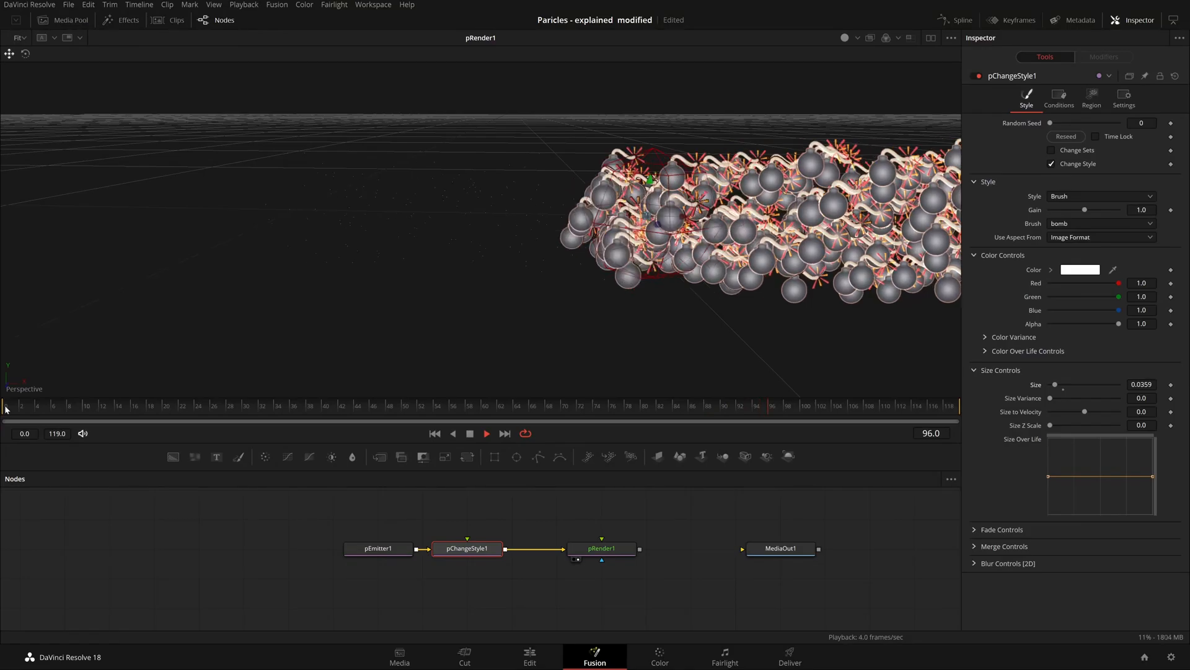
Return the animation to frame 0, try the bullet brush on pChangeStyle1 and preview it in playback.
{"action": "left_click", "coordinate": [470, 433]}
{"action": "left_click_drag", "start_coordinate": [254, 411], "coordinate": [4, 408]}
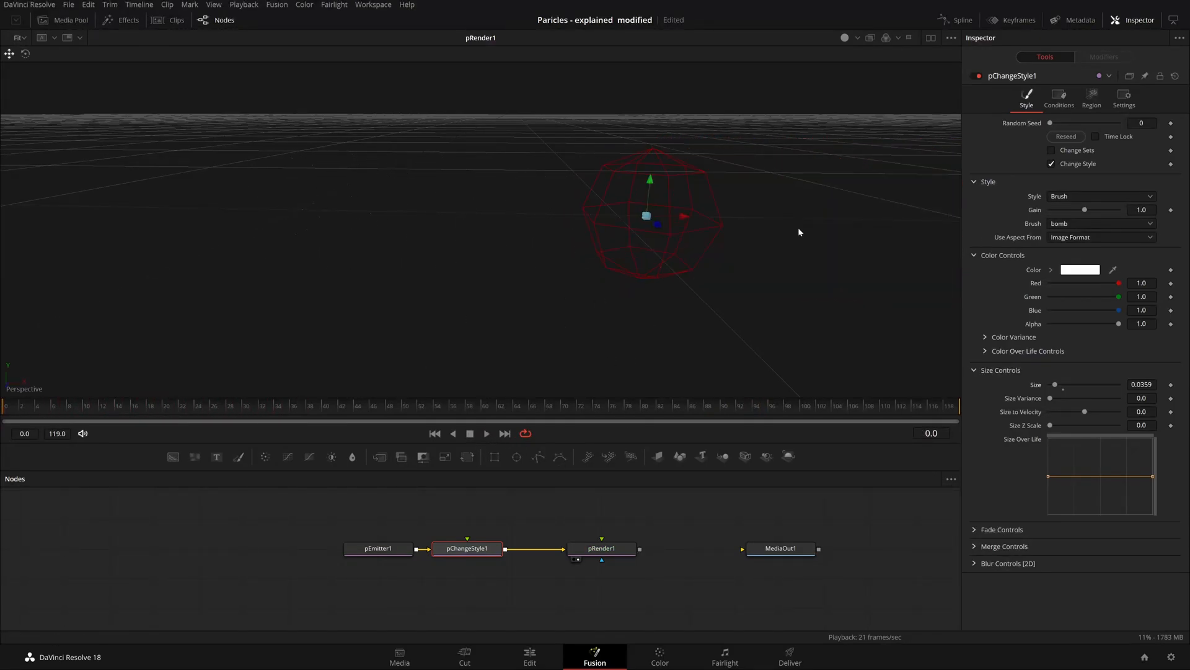
{"action": "left_click", "coordinate": [1107, 223]}
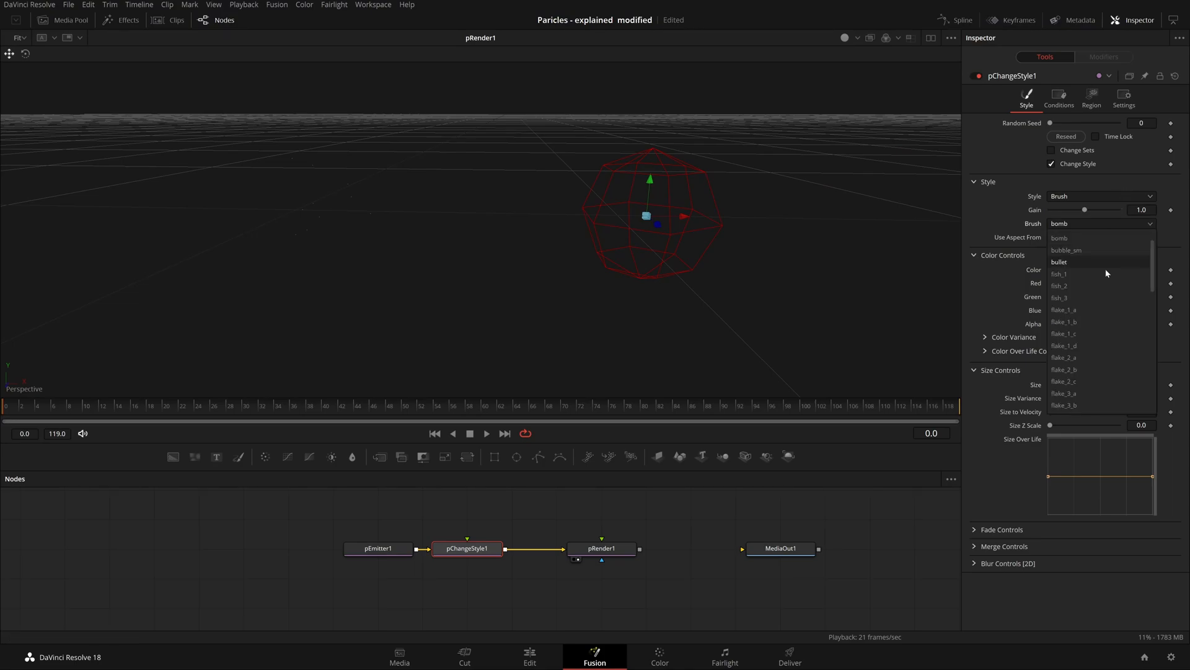
{"action": "left_click", "coordinate": [1108, 262]}
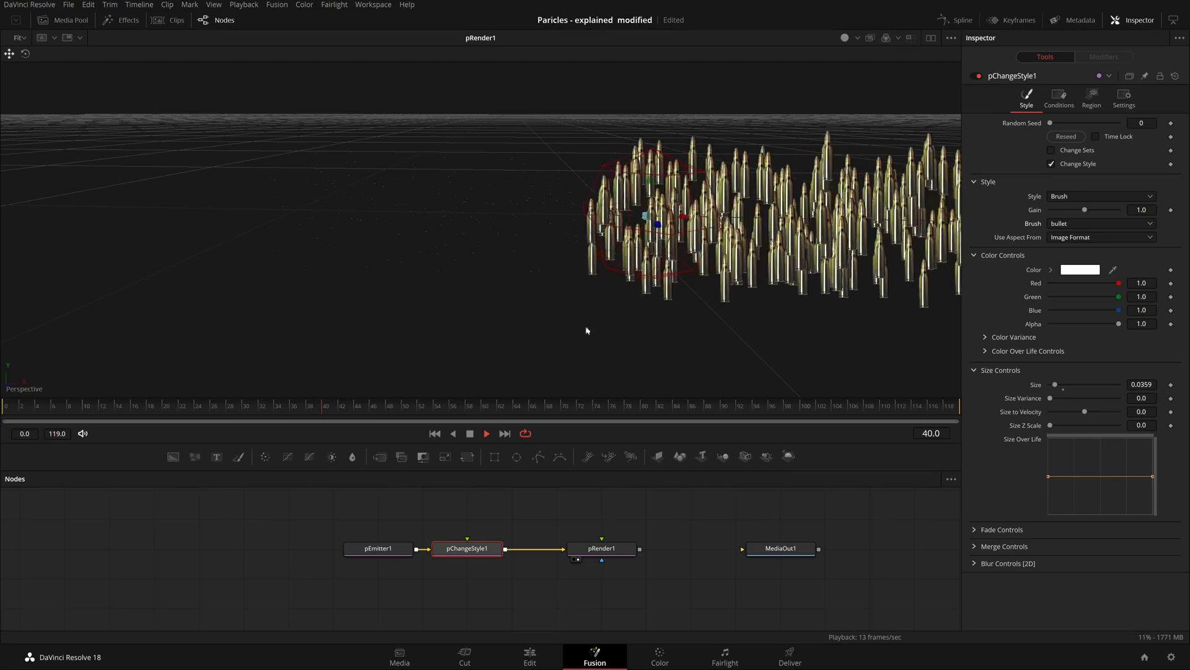
{"action": "left_click", "coordinate": [470, 433]}
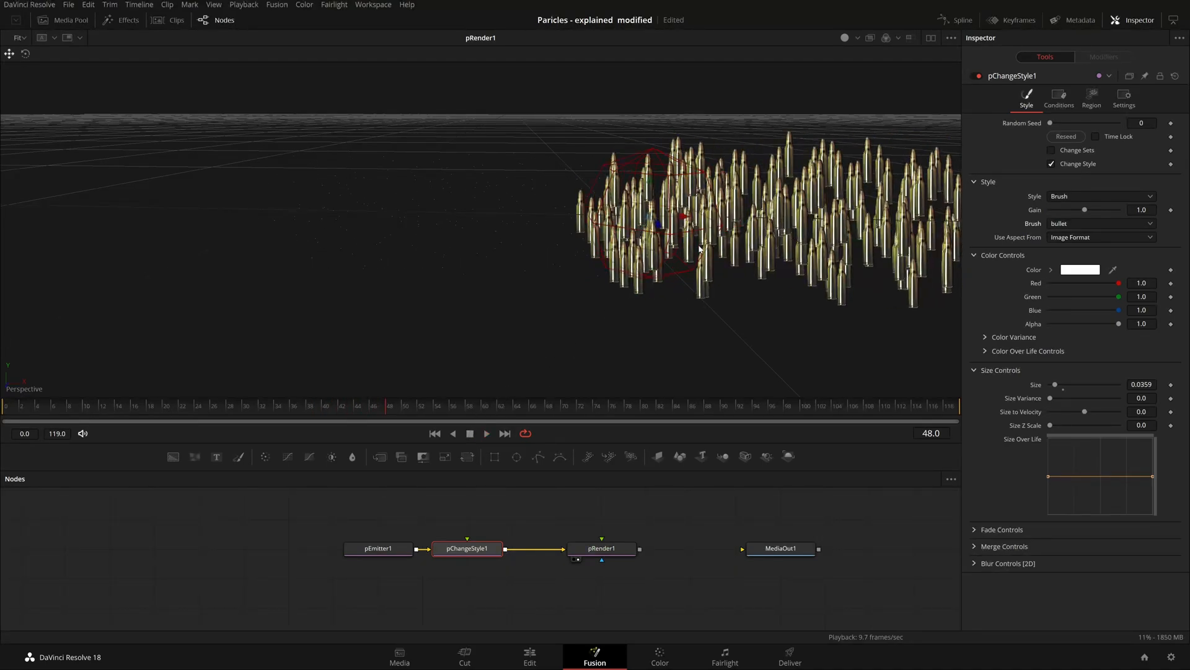
Rewind to frame 0 and shorten the render range to frames 0 to 39.
{"action": "left_click_drag", "start_coordinate": [732, 275], "coordinate": [706, 290]}
{"action": "left_click_drag", "start_coordinate": [53, 427], "coordinate": [3, 427]}
{"action": "left_click_drag", "start_coordinate": [880, 410], "coordinate": [356, 420]}
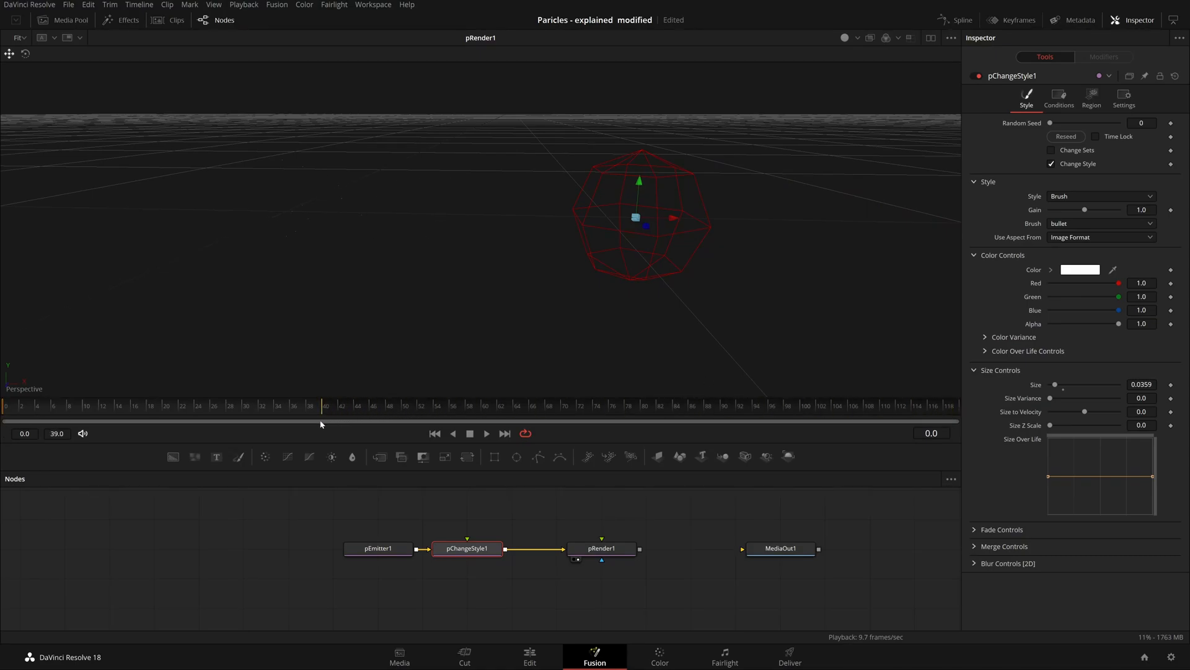
Preview the fish_1, fish_2 and fish_3 brushes on the pChangeStyle1 particles during playback.
{"action": "left_click", "coordinate": [1100, 223]}
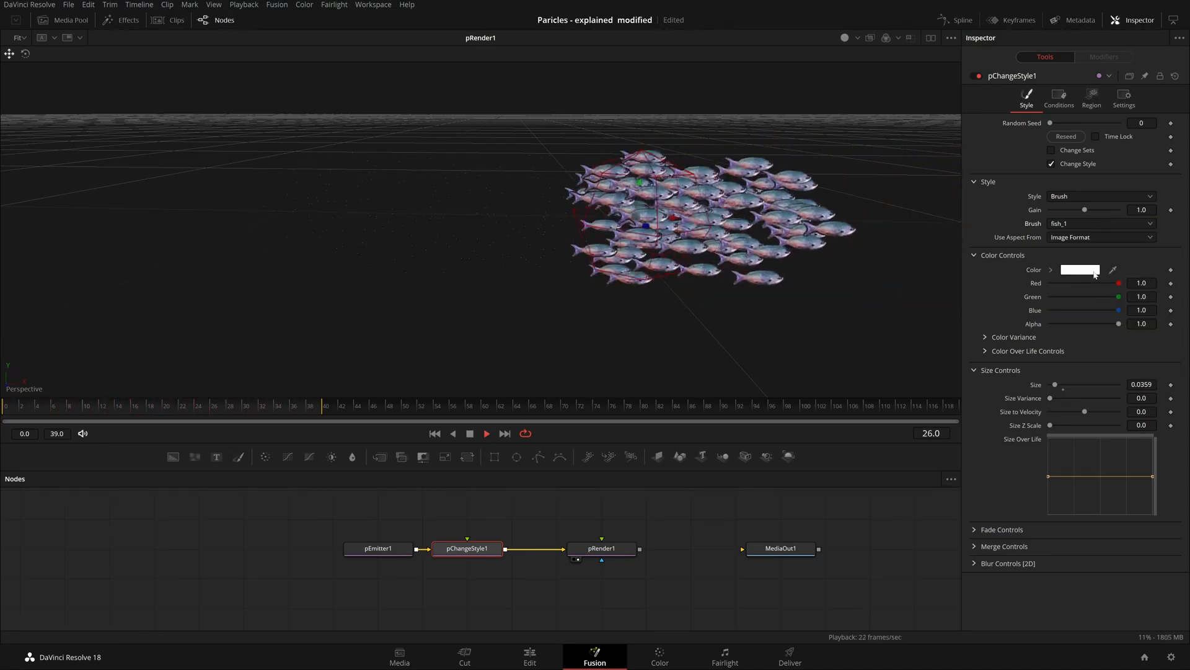
{"action": "left_click", "coordinate": [1111, 223]}
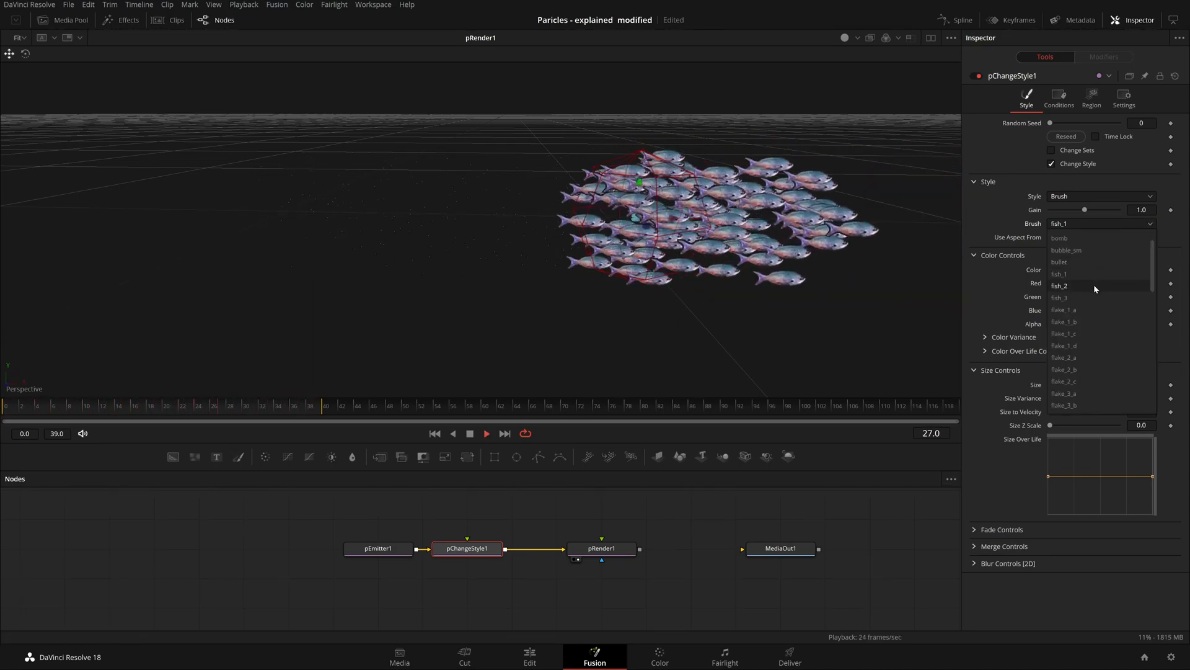
{"action": "left_click", "coordinate": [1093, 285]}
{"action": "left_click", "coordinate": [1098, 220]}
{"action": "left_click", "coordinate": [1084, 290]}
Try the snowflake brushes flake_1_a, flake_1_b and flake_3_c on the pChangeStyle1 particles.
{"action": "left_click", "coordinate": [1098, 225]}
{"action": "left_click", "coordinate": [1097, 303]}
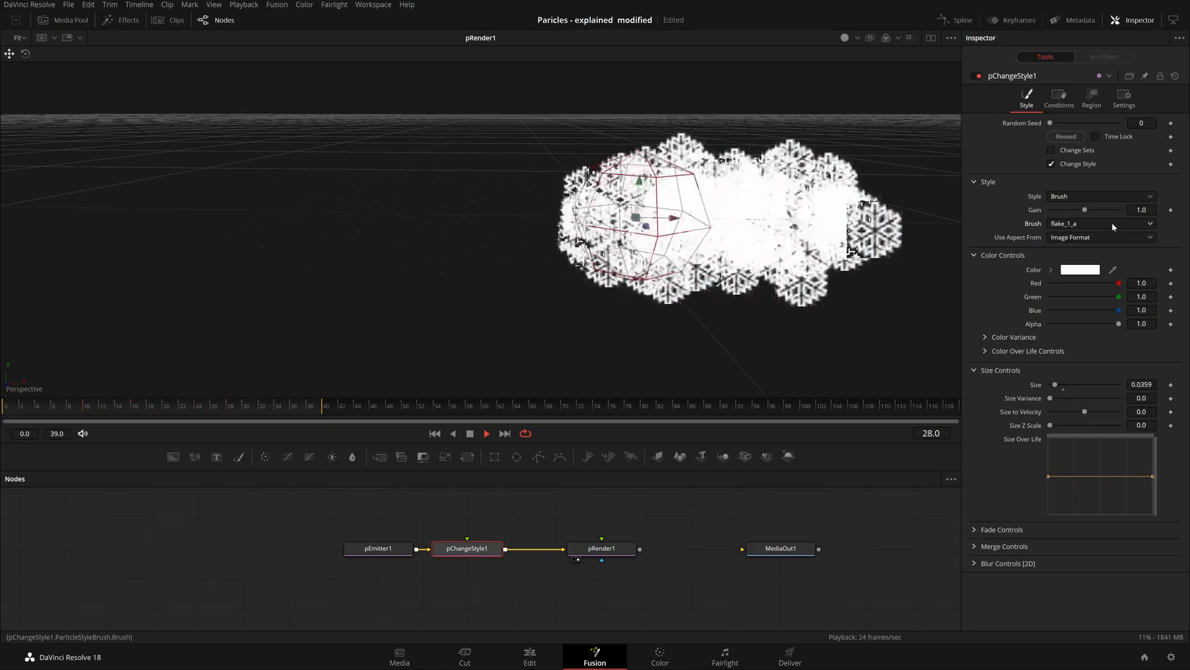
{"action": "left_click", "coordinate": [1111, 222]}
{"action": "left_click", "coordinate": [1082, 318]}
{"action": "left_click", "coordinate": [1099, 225]}
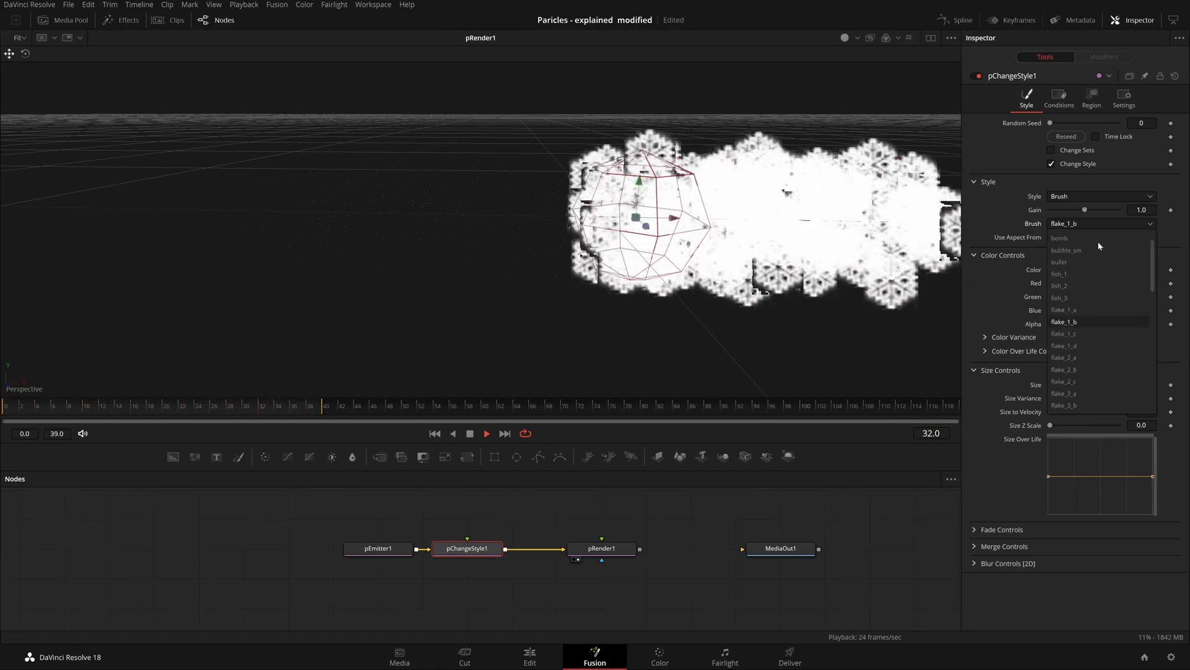
{"action": "left_click", "coordinate": [1096, 309]}
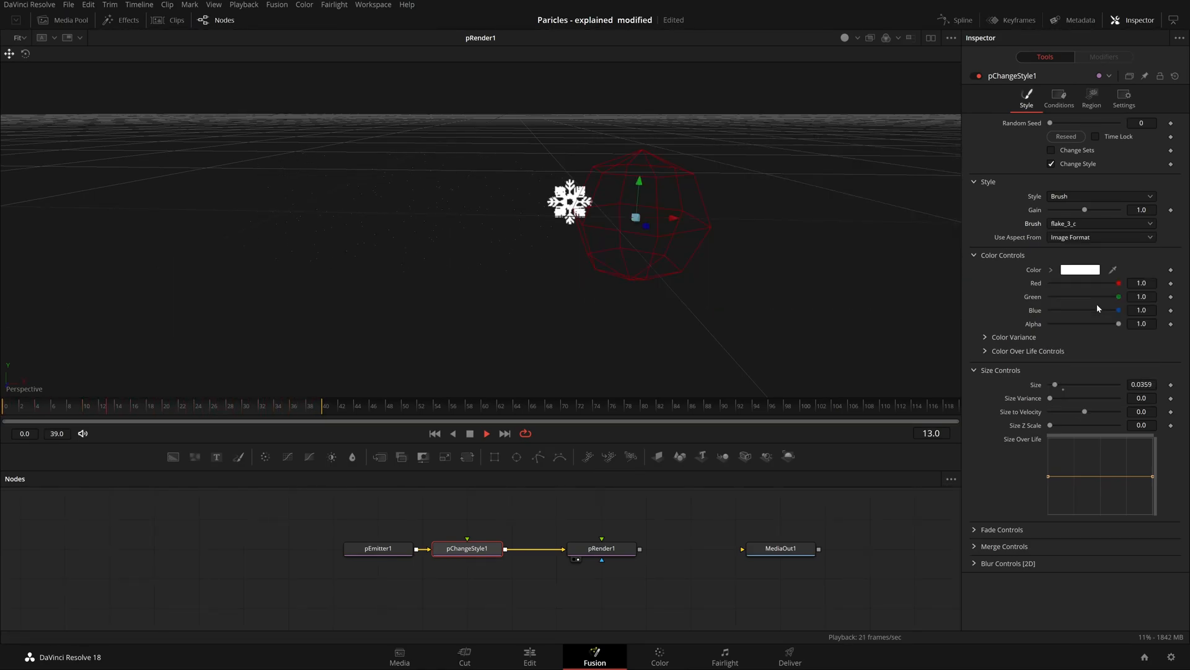
Try the gull_a, leaf_gold_a and line_longfat brushes on the pChangeStyle1 particles.
{"action": "left_click", "coordinate": [1121, 227]}
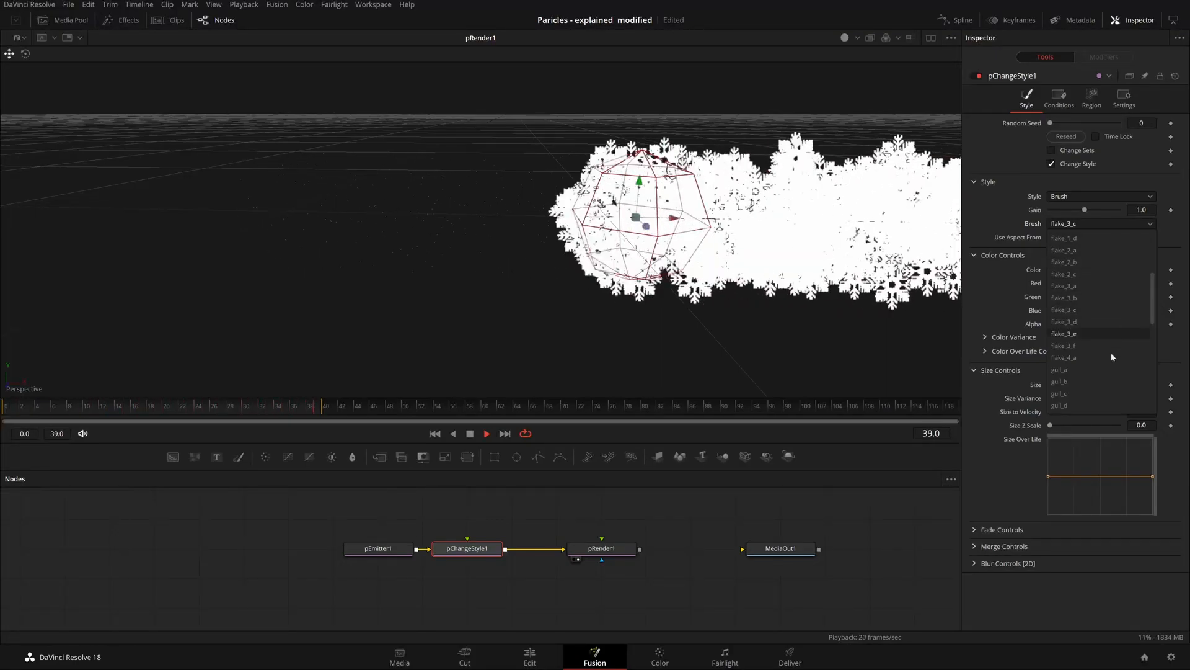
{"action": "left_click", "coordinate": [1078, 370]}
{"action": "left_click", "coordinate": [1093, 223]}
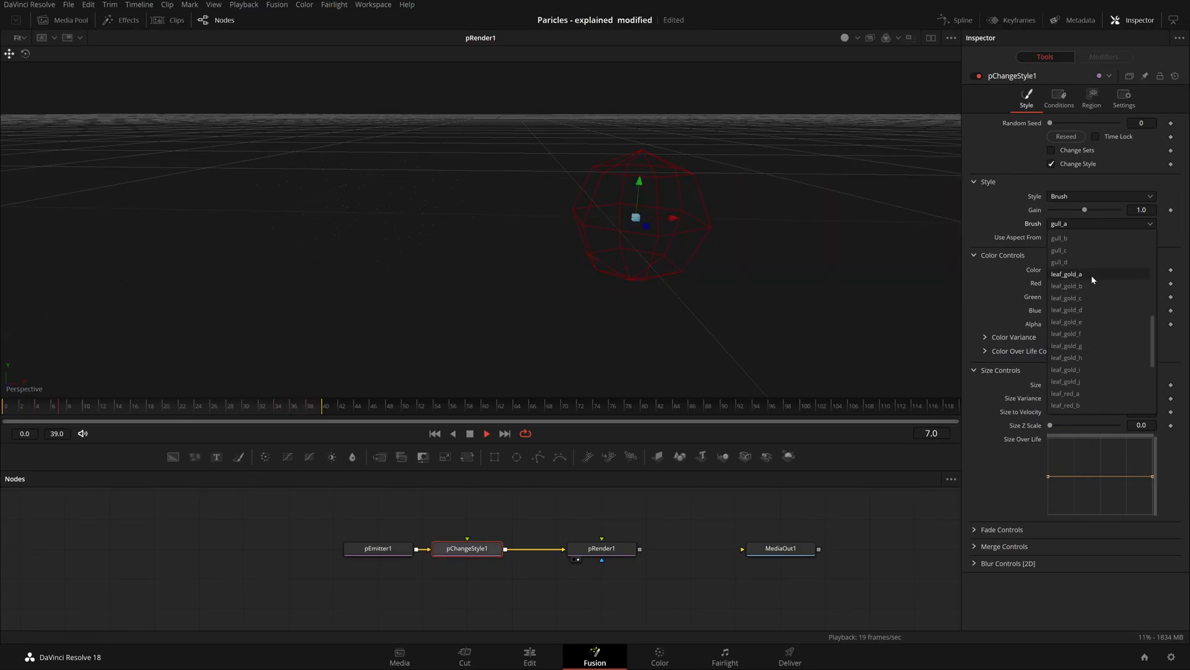
{"action": "left_click", "coordinate": [1091, 277]}
{"action": "left_click", "coordinate": [1106, 222]}
{"action": "scroll", "coordinate": [1091, 344], "scroll_direction": "down", "scroll_amount": 3}
{"action": "left_click", "coordinate": [1092, 321]}
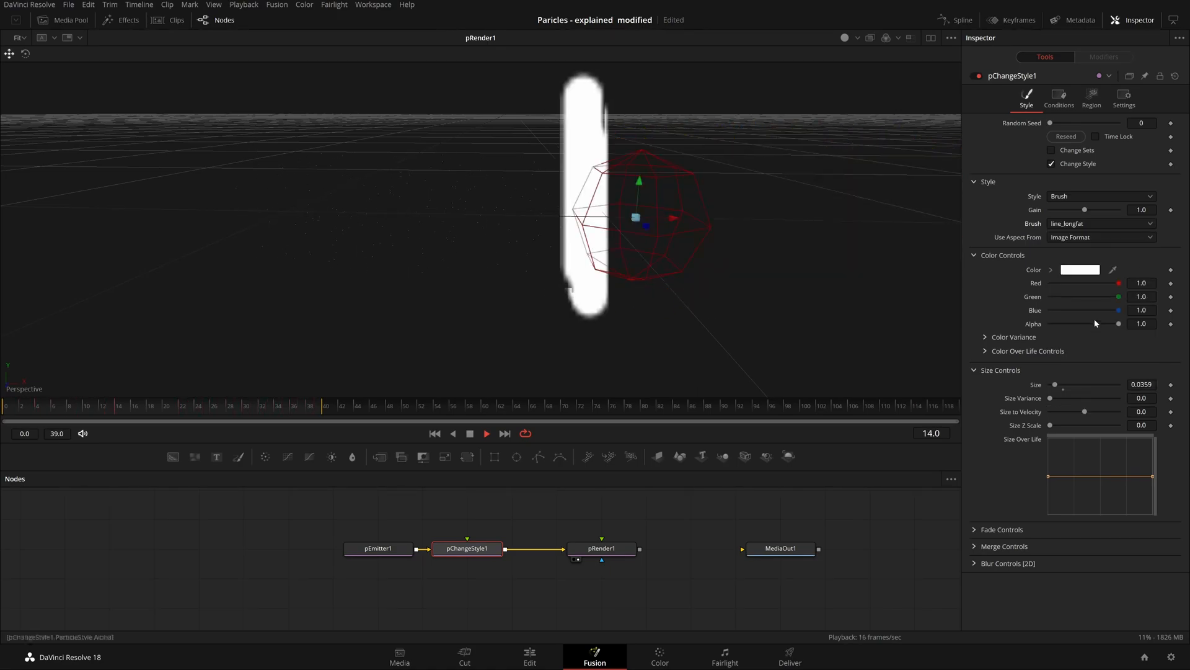
Try the smile, star_4sides and swirl brushes on the pChangeStyle1 particles.
{"action": "left_click", "coordinate": [1113, 226]}
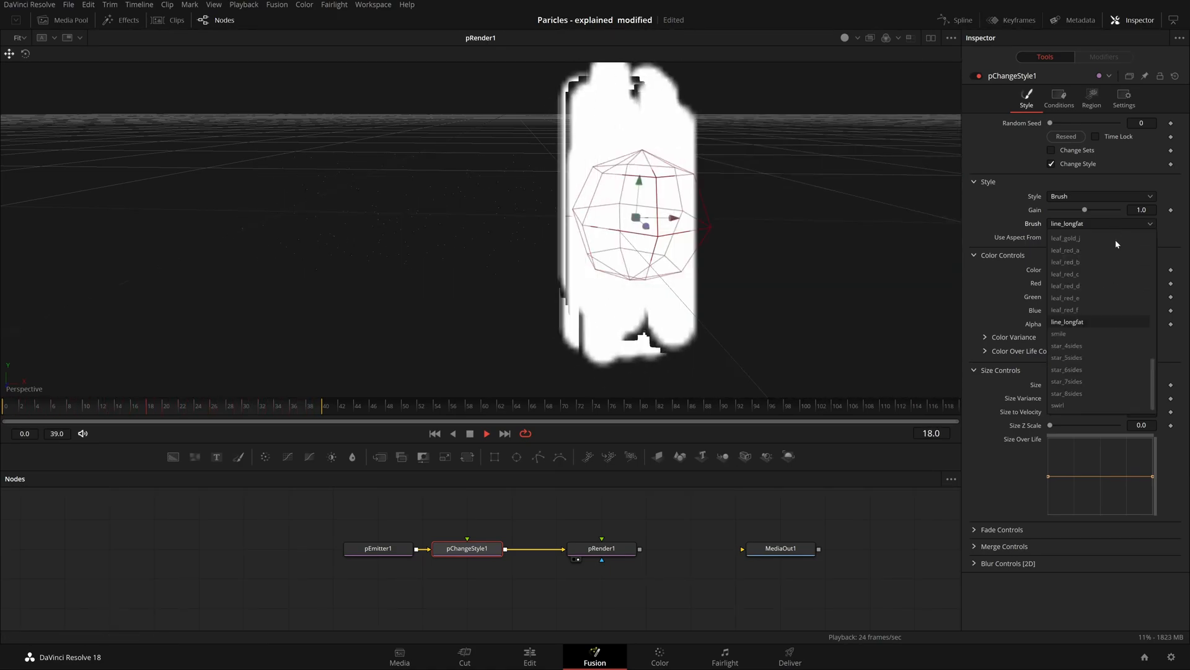
{"action": "left_click", "coordinate": [1103, 333]}
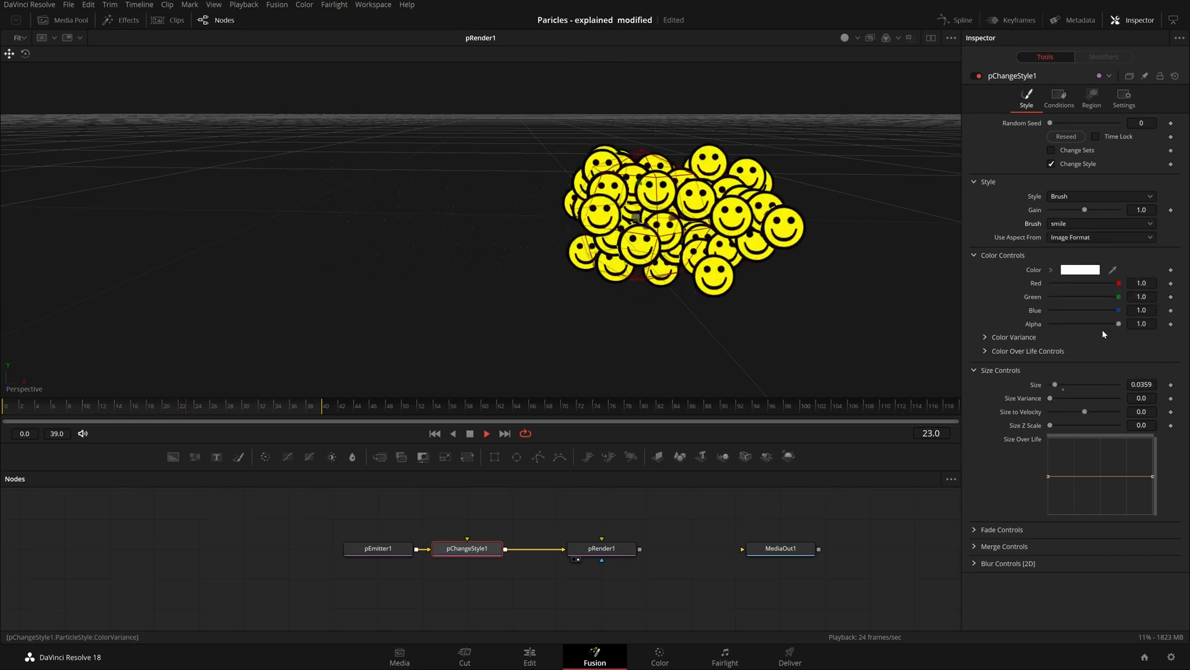
{"action": "left_click", "coordinate": [1117, 225]}
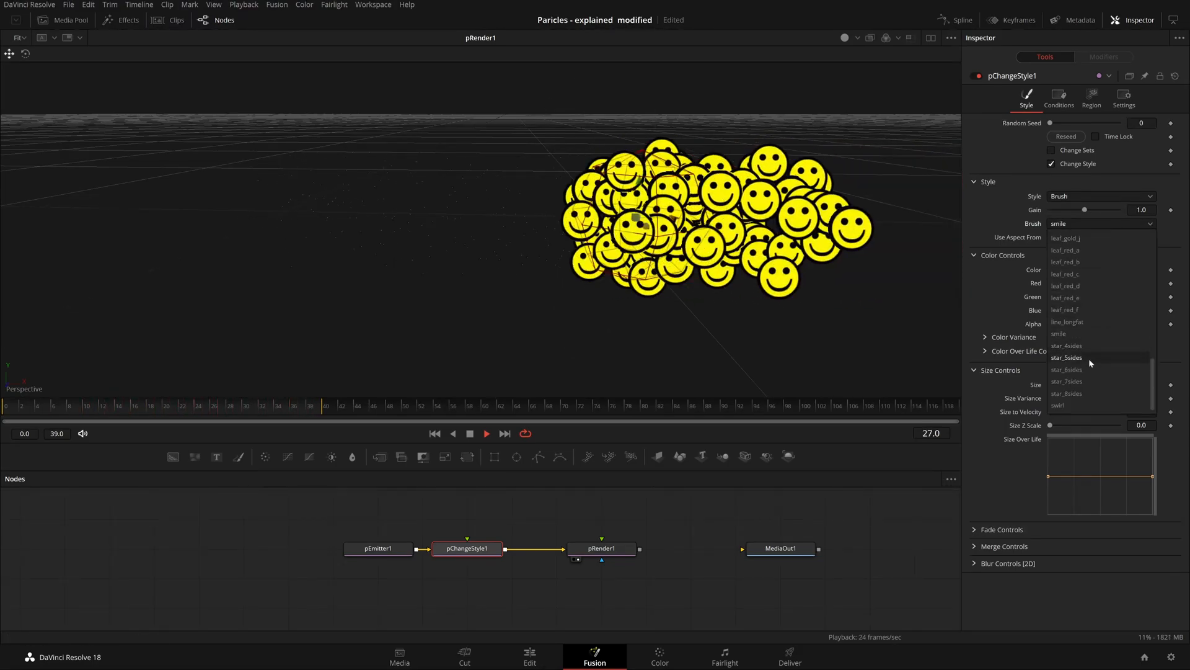
{"action": "left_click", "coordinate": [1092, 349]}
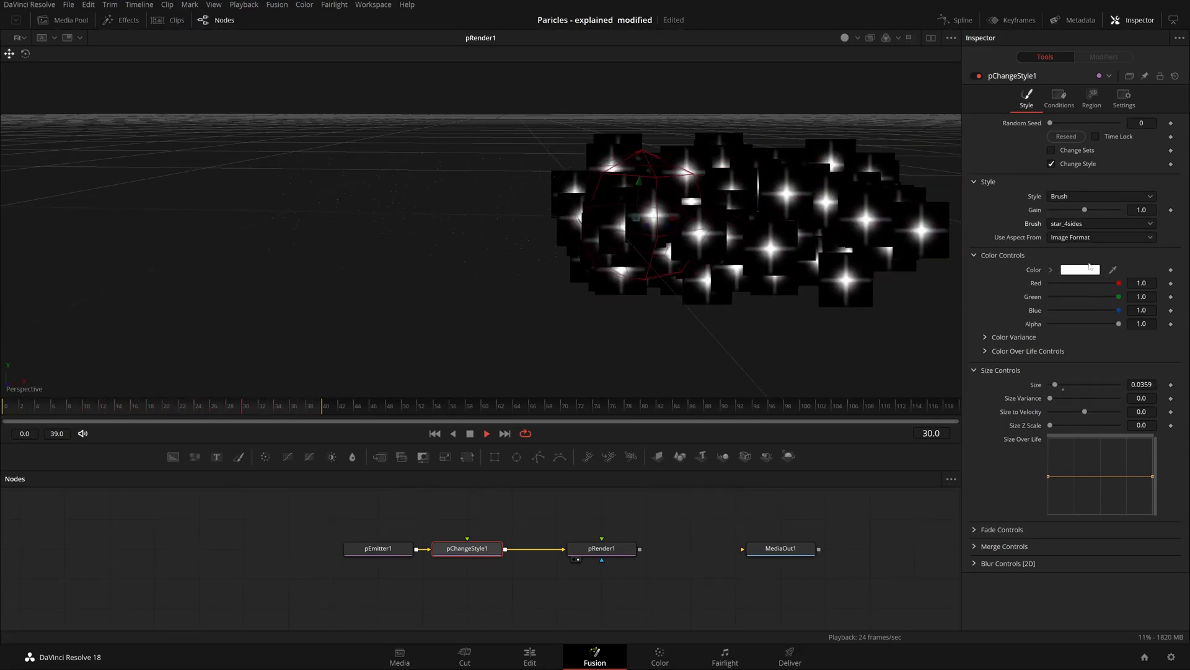
{"action": "left_click", "coordinate": [1101, 223]}
{"action": "left_click", "coordinate": [1083, 406]}
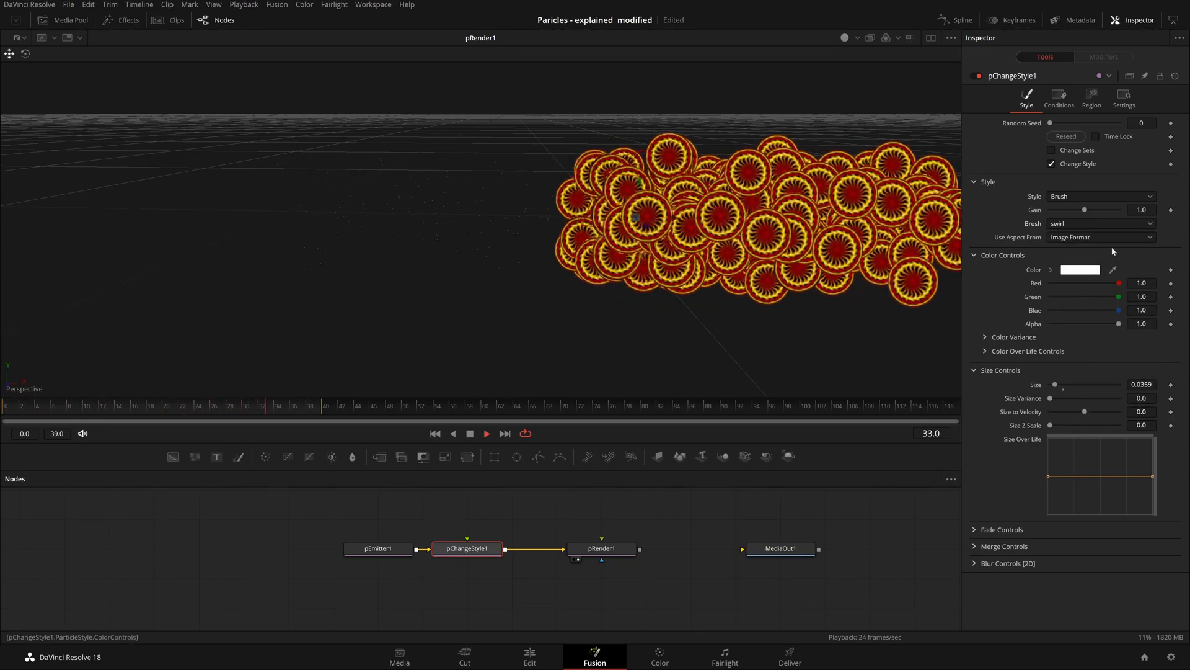
Clear the pChangeStyle1 brush to None, and set it to the bomb brush.
{"action": "left_click", "coordinate": [1120, 225]}
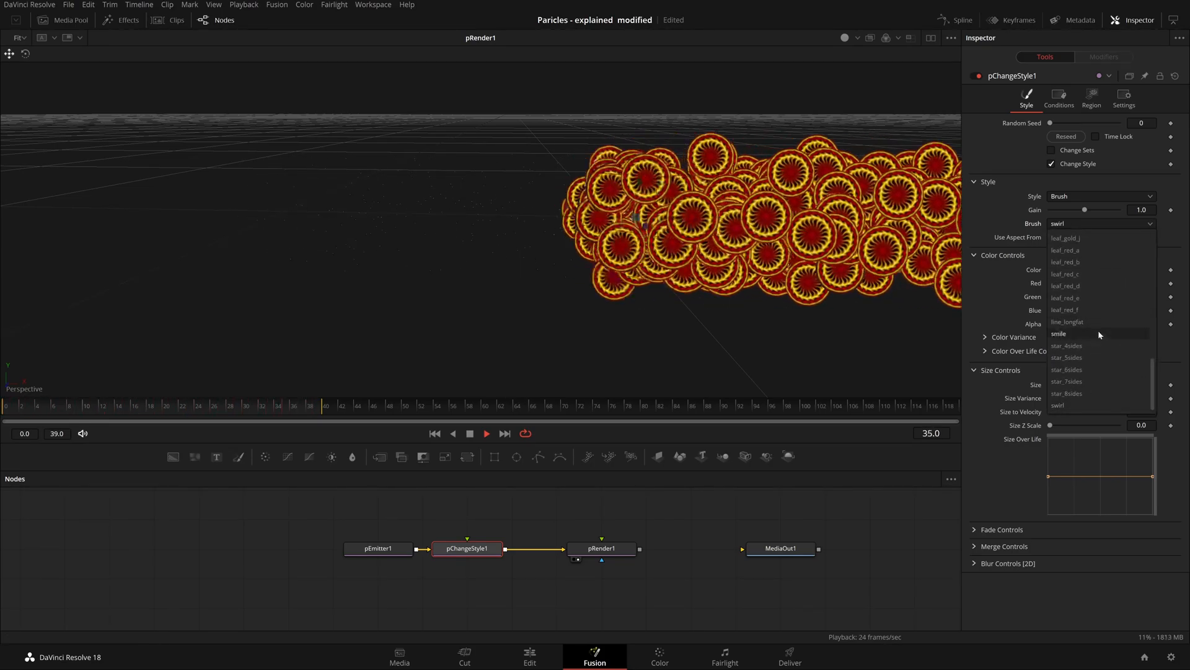
{"action": "scroll", "coordinate": [1098, 330], "scroll_direction": "down", "scroll_amount": 5}
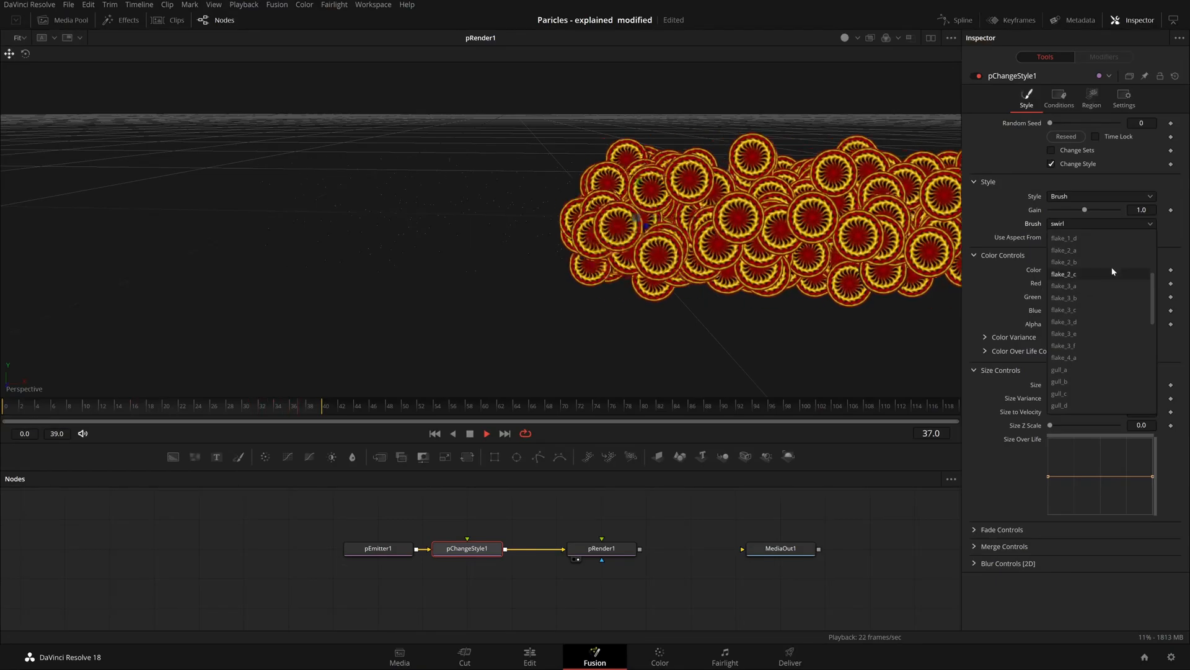
{"action": "scroll", "coordinate": [1091, 319], "scroll_direction": "up", "scroll_amount": 5}
{"action": "left_click", "coordinate": [1100, 238]}
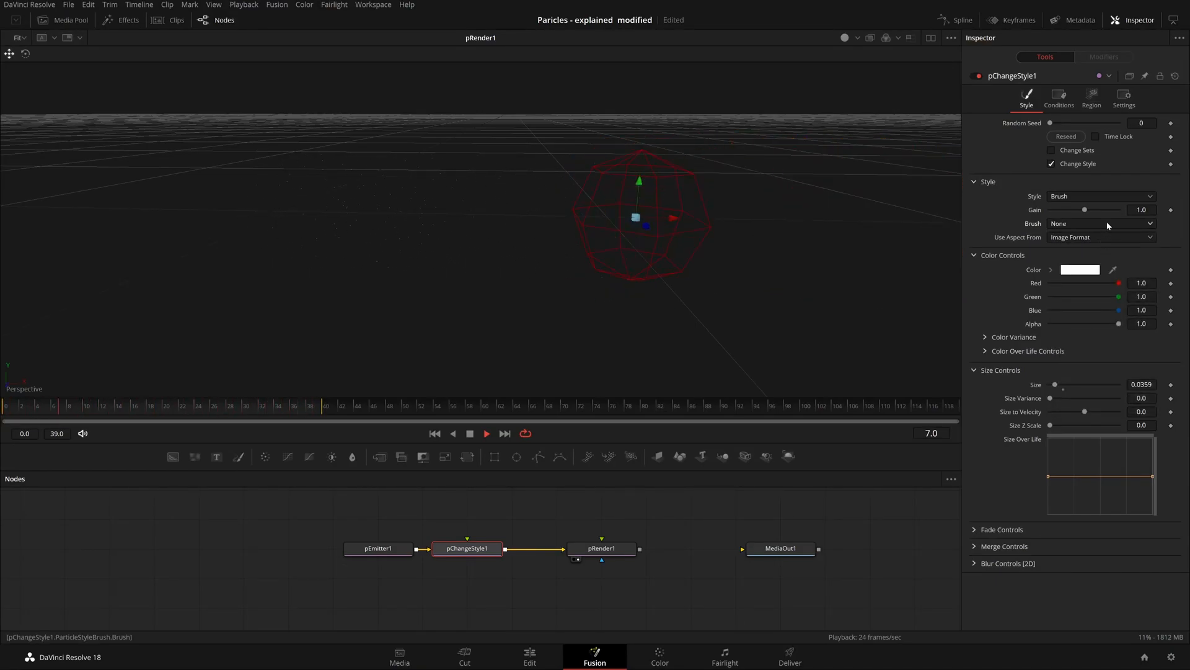
{"action": "left_click", "coordinate": [1095, 225]}
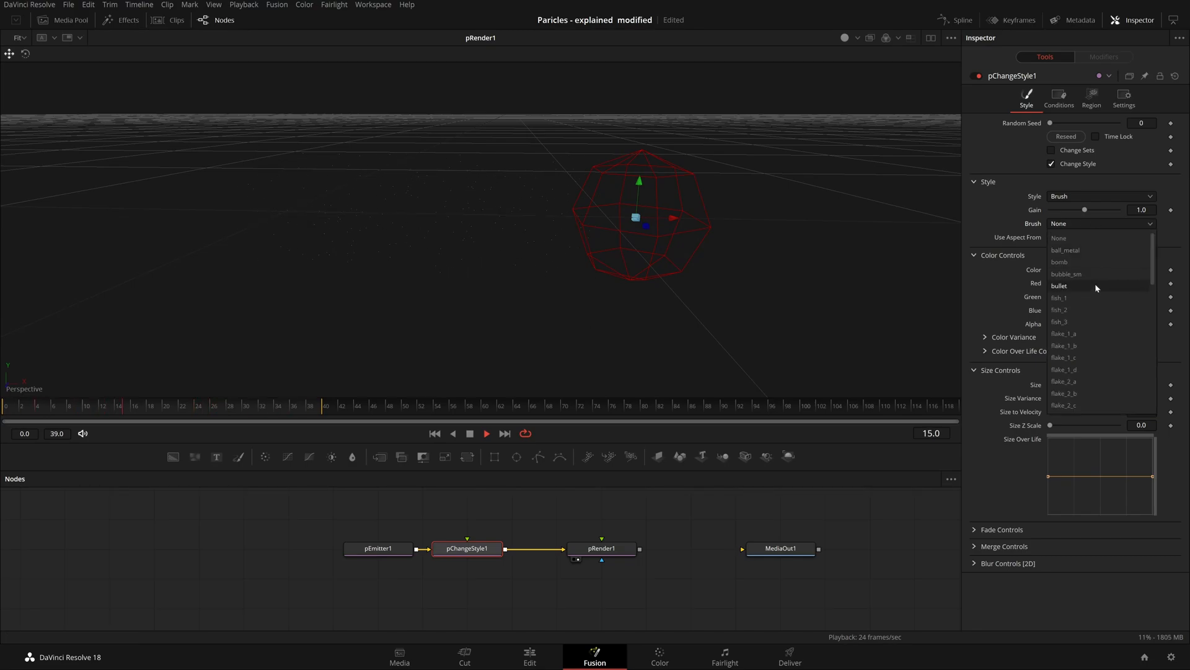
{"action": "left_click", "coordinate": [1041, 234]}
{"action": "left_click", "coordinate": [1092, 224]}
{"action": "left_click", "coordinate": [1095, 256]}
Try the Default Frame Format aspect source for the pChangeStyle1 bomb brush, and change it to Custom.
{"action": "left_click", "coordinate": [1107, 237]}
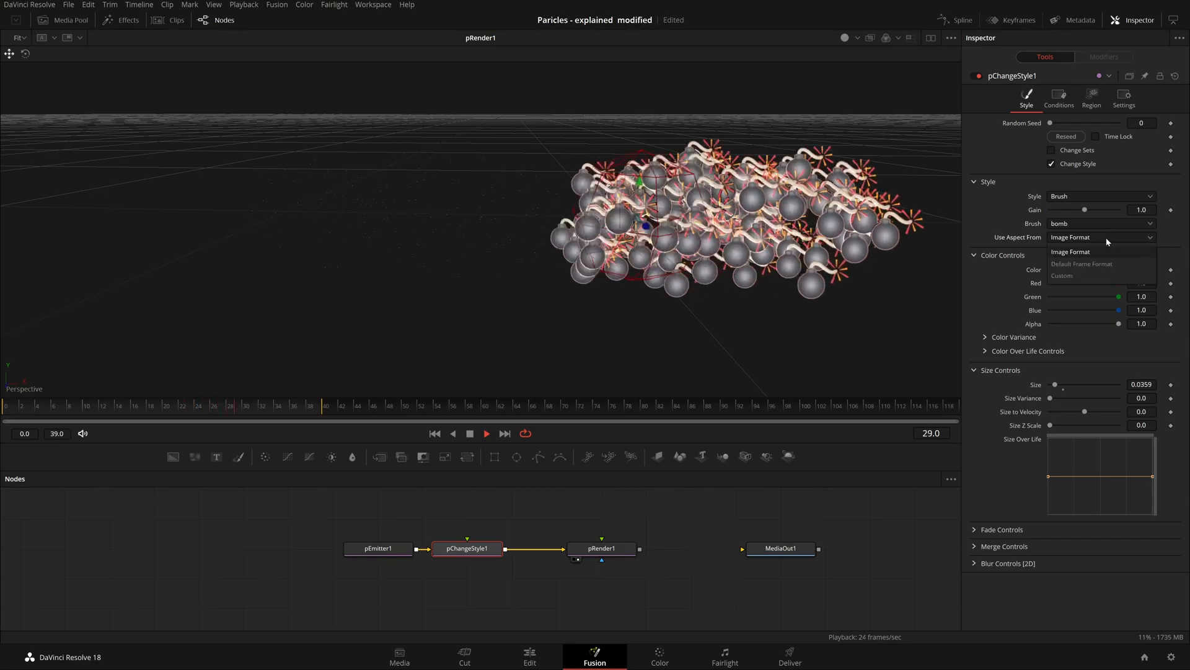
{"action": "left_click", "coordinate": [1095, 261]}
{"action": "left_click", "coordinate": [1103, 241]}
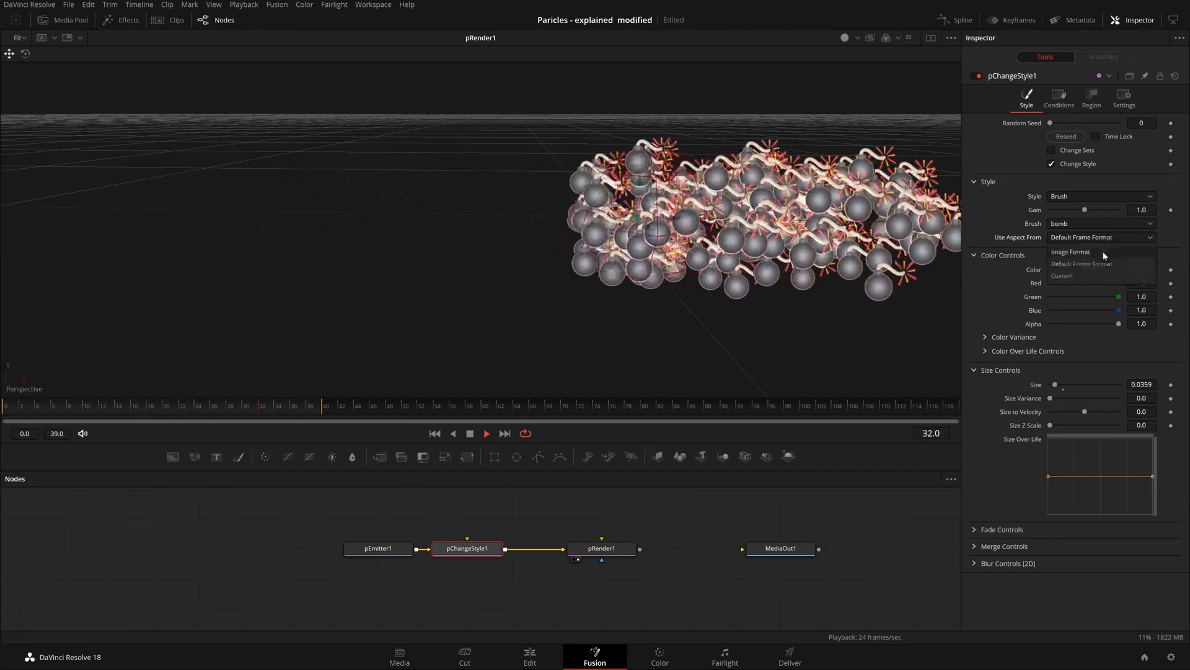
{"action": "left_click", "coordinate": [1097, 269]}
Try a pixel aspect X of about 1.736 on the bomb brush, and set it to 1.
{"action": "mouse_move", "coordinate": [1072, 251]}
{"action": "left_mouse_down"}
{"action": "mouse_move", "coordinate": [1061, 251]}
{"action": "mouse_move", "coordinate": [1079, 251]}
{"action": "left_mouse_up"}
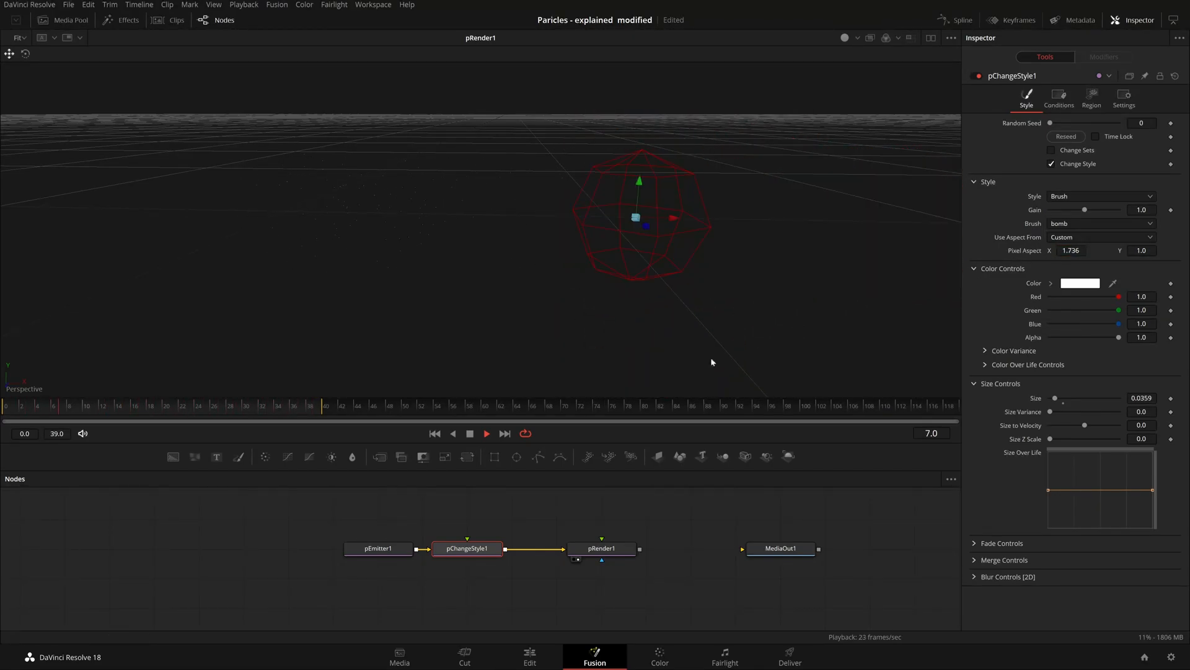
{"action": "left_click", "coordinate": [1079, 251]}
{"action": "type", "text": "1"}
{"action": "key", "text": "Tab"}
{"action": "left_click", "coordinate": [739, 329]}
{"action": "left_click", "coordinate": [373, 163]}
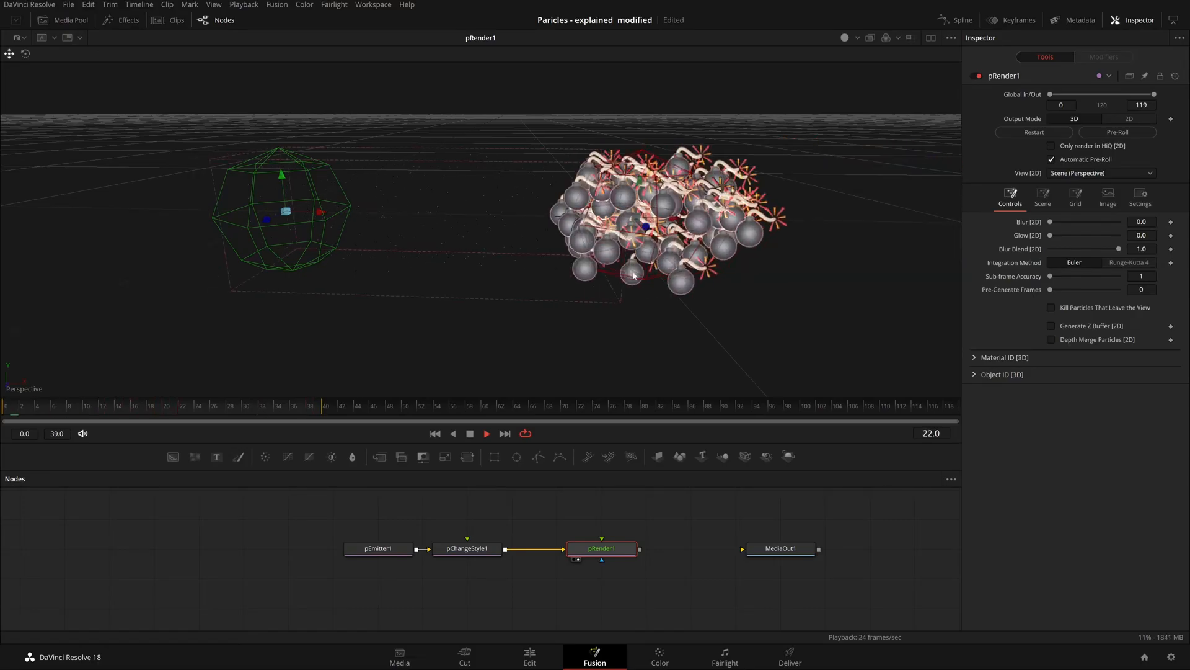
Set the region mode of pChangeStyle1 to When inside region.
{"action": "left_click", "coordinate": [473, 554]}
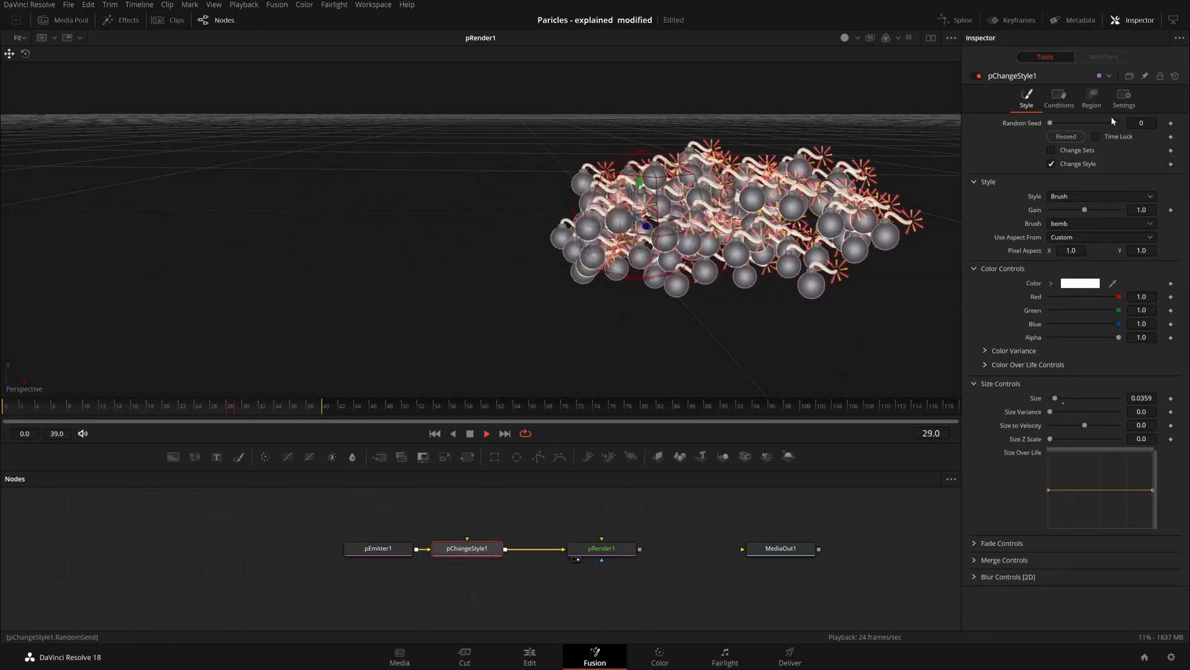
{"action": "left_click", "coordinate": [1089, 103]}
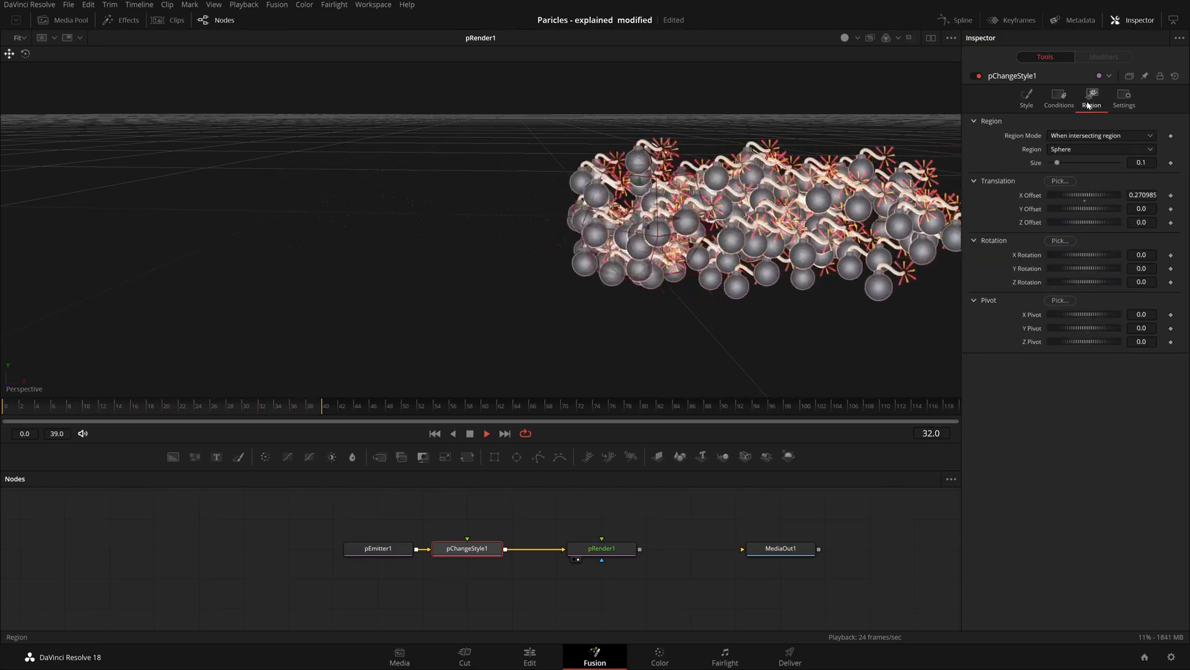
{"action": "left_click", "coordinate": [1099, 135]}
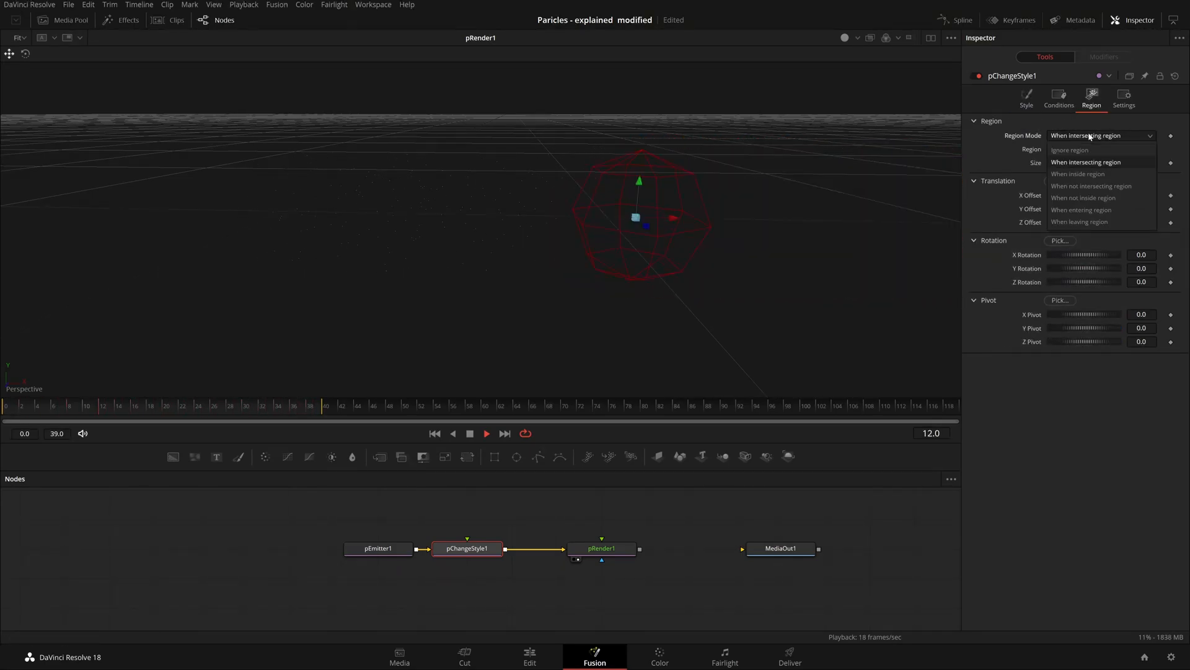
{"action": "left_click", "coordinate": [1105, 175]}
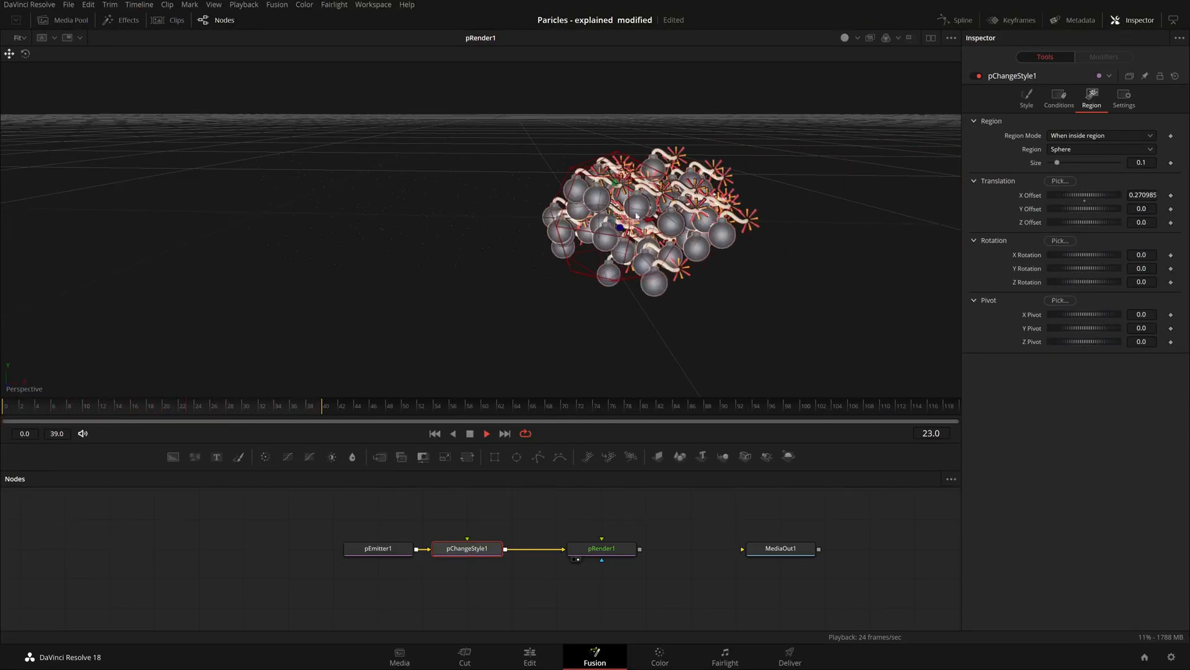
Try the When not intersecting region and When not inside region modes on pChangeStyle1.
{"action": "left_click", "coordinate": [1107, 136]}
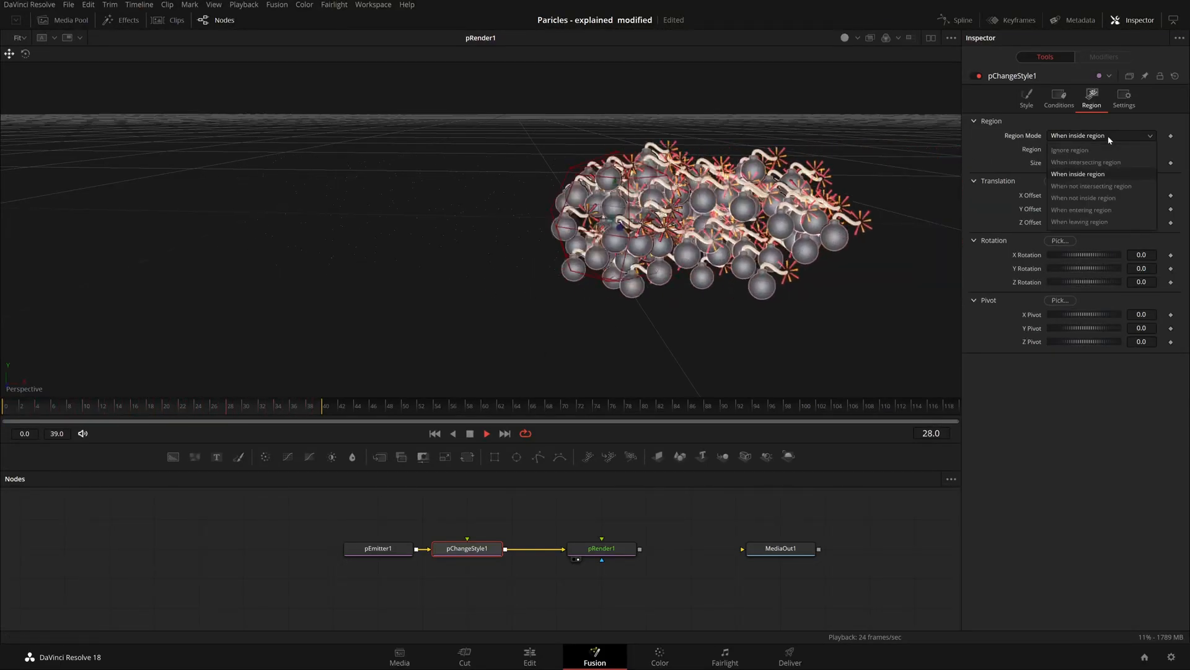
{"action": "left_click", "coordinate": [1110, 186]}
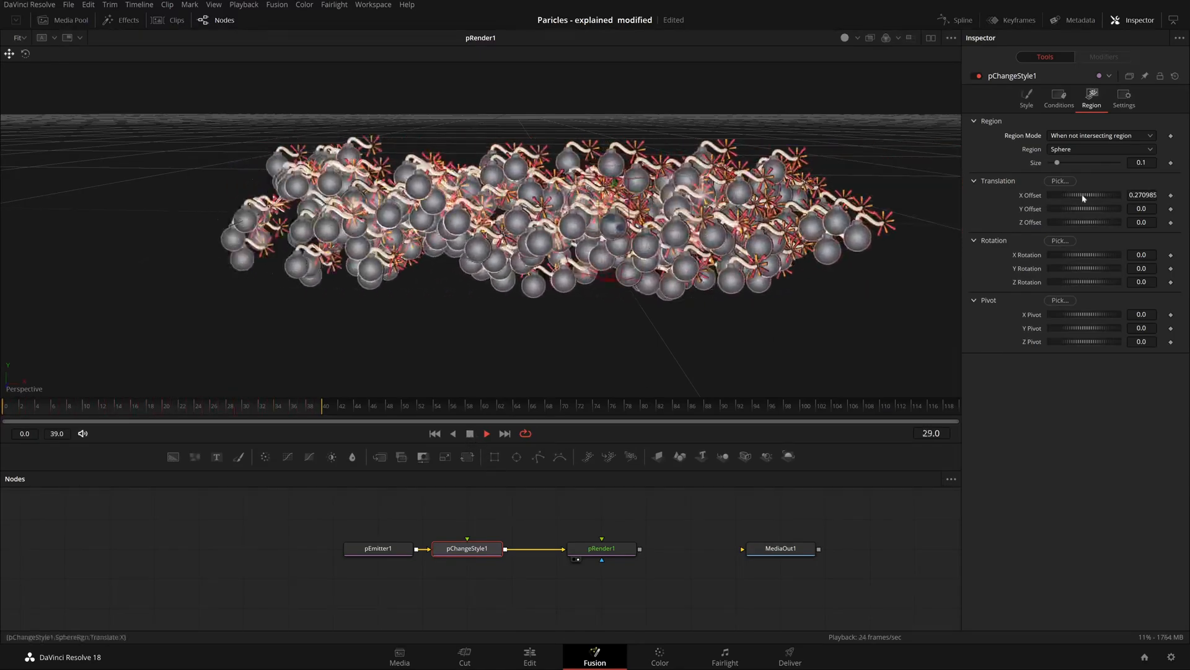
{"action": "left_click", "coordinate": [1097, 135]}
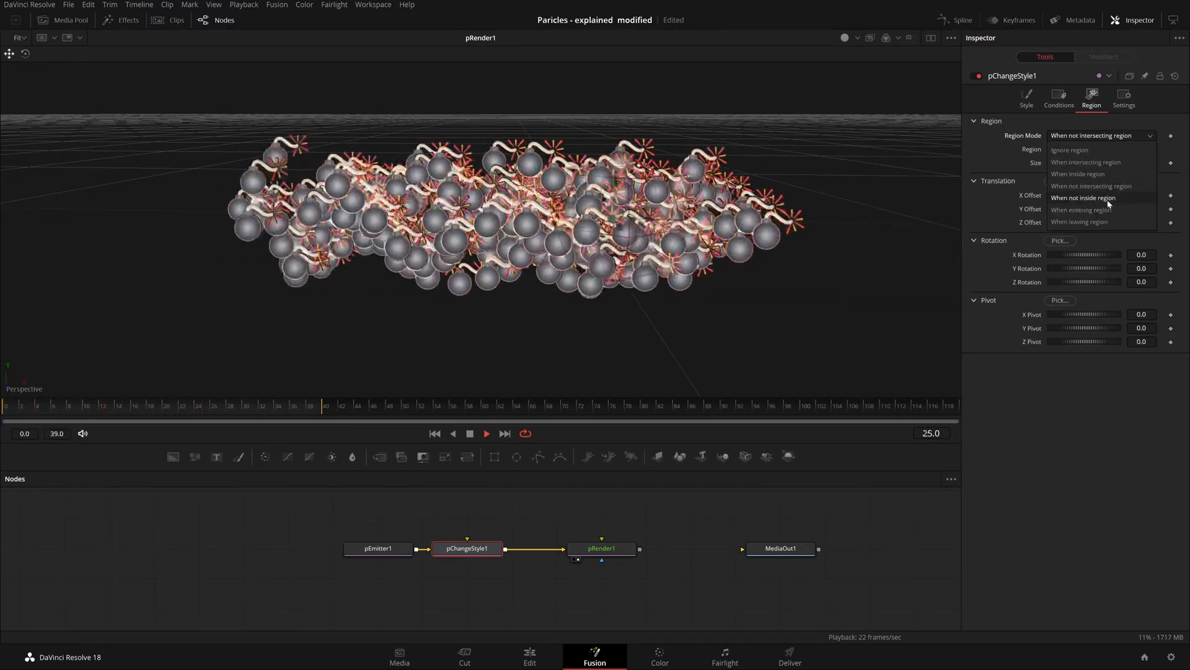
{"action": "left_click", "coordinate": [1109, 199]}
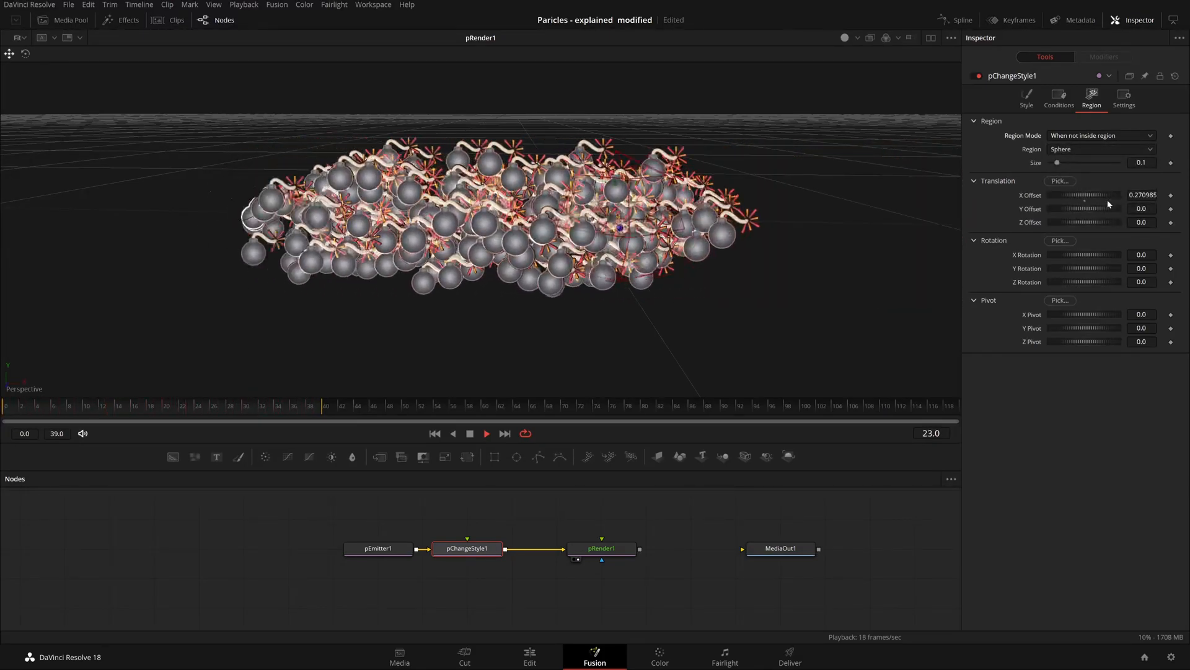
Try the When entering region mode on pChangeStyle1, and set the mode to When leaving region.
{"action": "left_click", "coordinate": [1101, 136]}
{"action": "left_click", "coordinate": [1112, 211]}
{"action": "left_click", "coordinate": [1111, 132]}
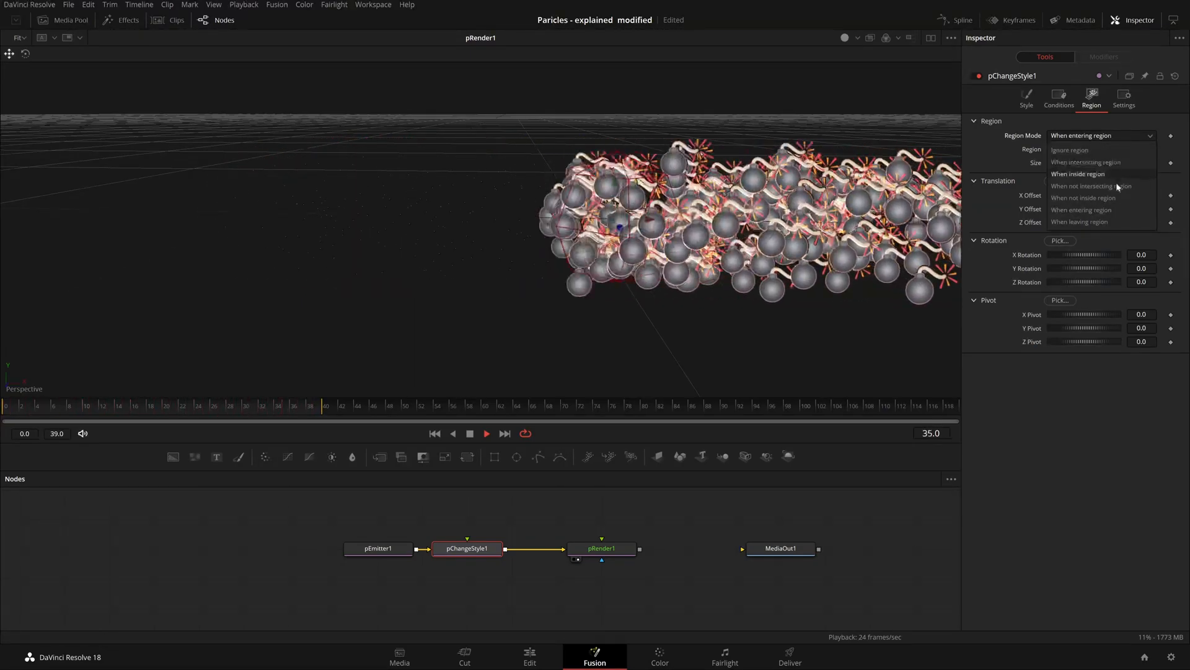
{"action": "left_click", "coordinate": [1110, 221]}
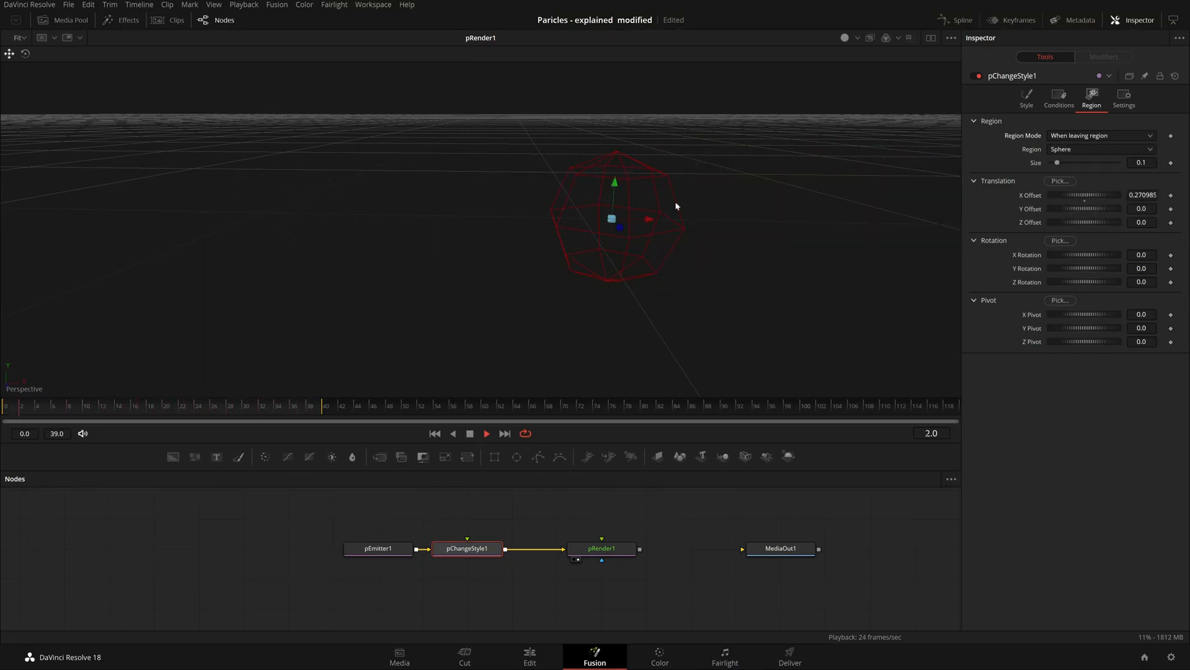
Enlarge the pChangeStyle1 sphere region to a size of 0.26 and set its X offset to about 0.155.
{"action": "left_click", "coordinate": [1062, 161]}
{"action": "left_click_drag", "start_coordinate": [1062, 164], "coordinate": [1071, 167]}
{"action": "scroll", "coordinate": [579, 269], "scroll_direction": "down", "scroll_amount": 4}
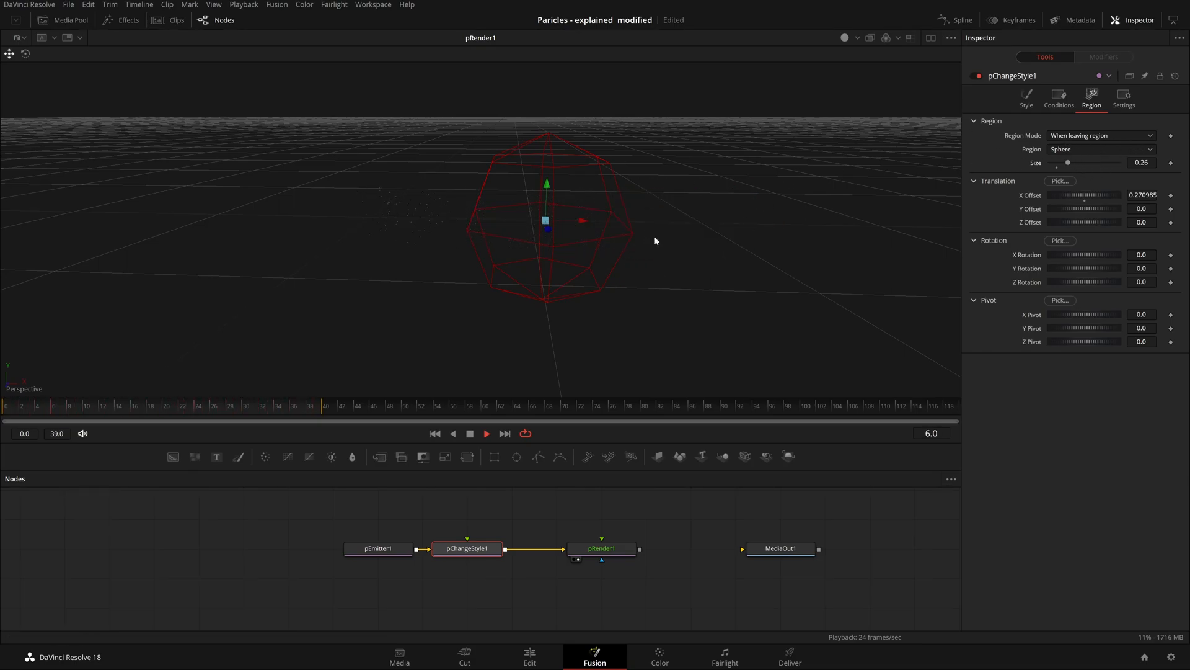
{"action": "left_click", "coordinate": [1108, 135]}
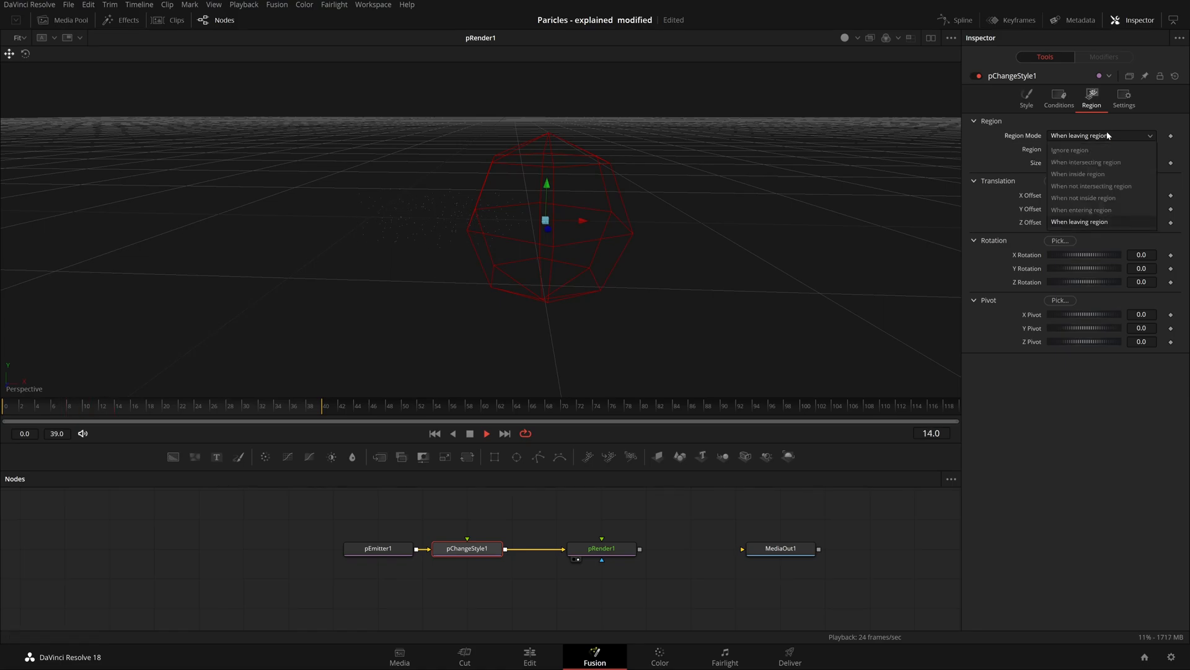
{"action": "left_click", "coordinate": [992, 159]}
{"action": "left_click_drag", "start_coordinate": [1097, 192], "coordinate": [1095, 197]}
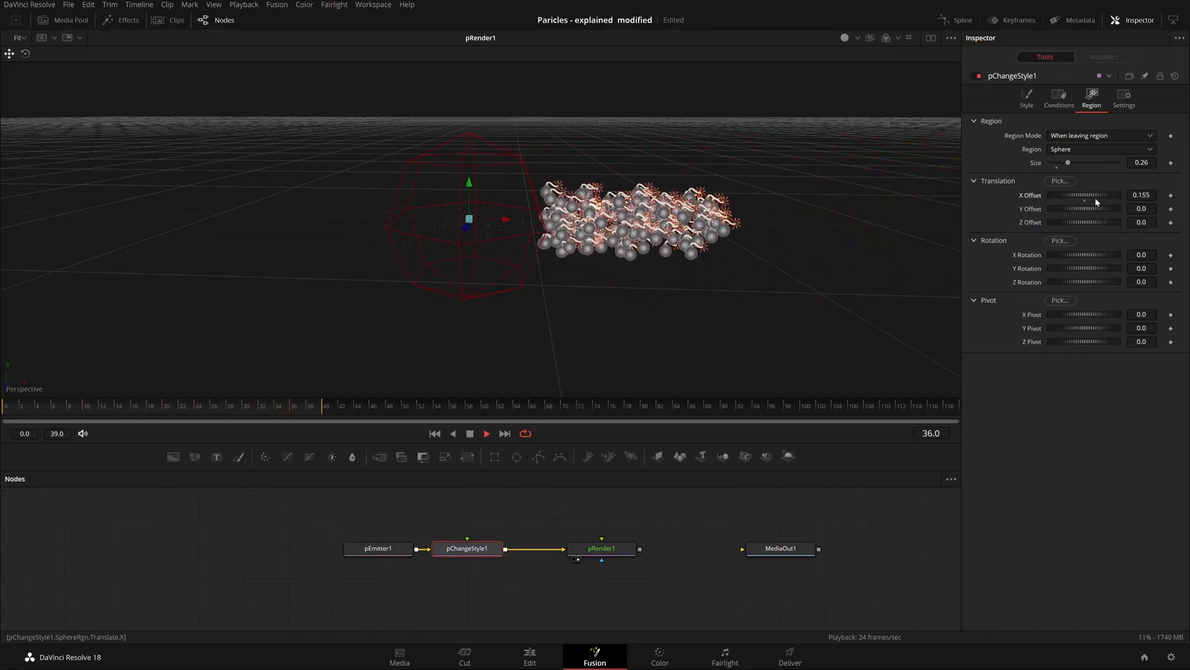
Rotate the sphere region about -7.8 in X and 39.1 in Z, and lower it along Y with its X pivot at 0.
{"action": "left_click_drag", "start_coordinate": [1076, 255], "coordinate": [1077, 316]}
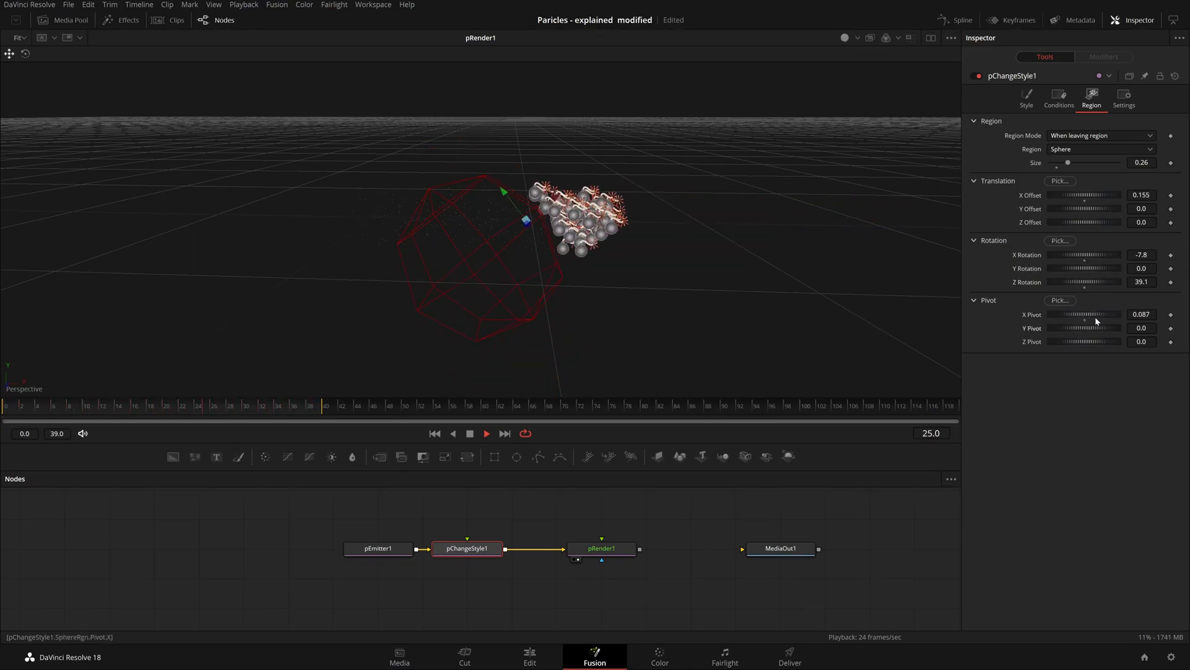
{"action": "left_click", "coordinate": [1085, 319]}
{"action": "left_click_drag", "start_coordinate": [1084, 209], "coordinate": [1067, 209]}
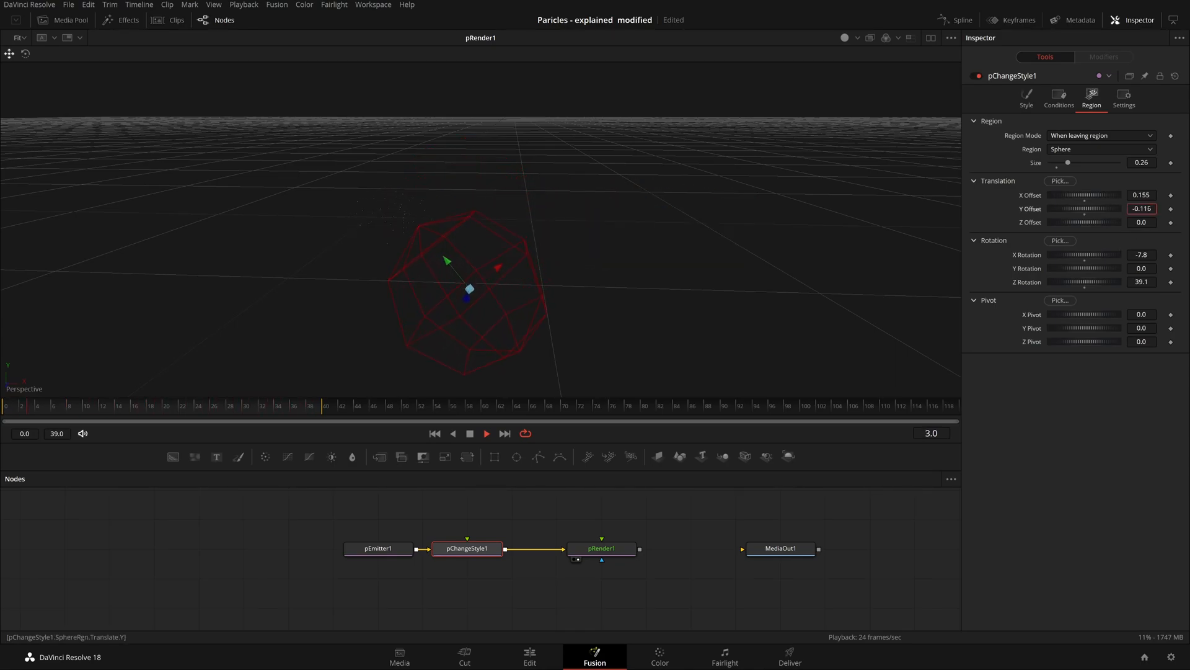
Show the fade controls in the pChangeStyle1 style settings, and select the pEmitter1, pChangeStyle1 and pRender1 nodes together.
{"action": "left_click", "coordinate": [1033, 103]}
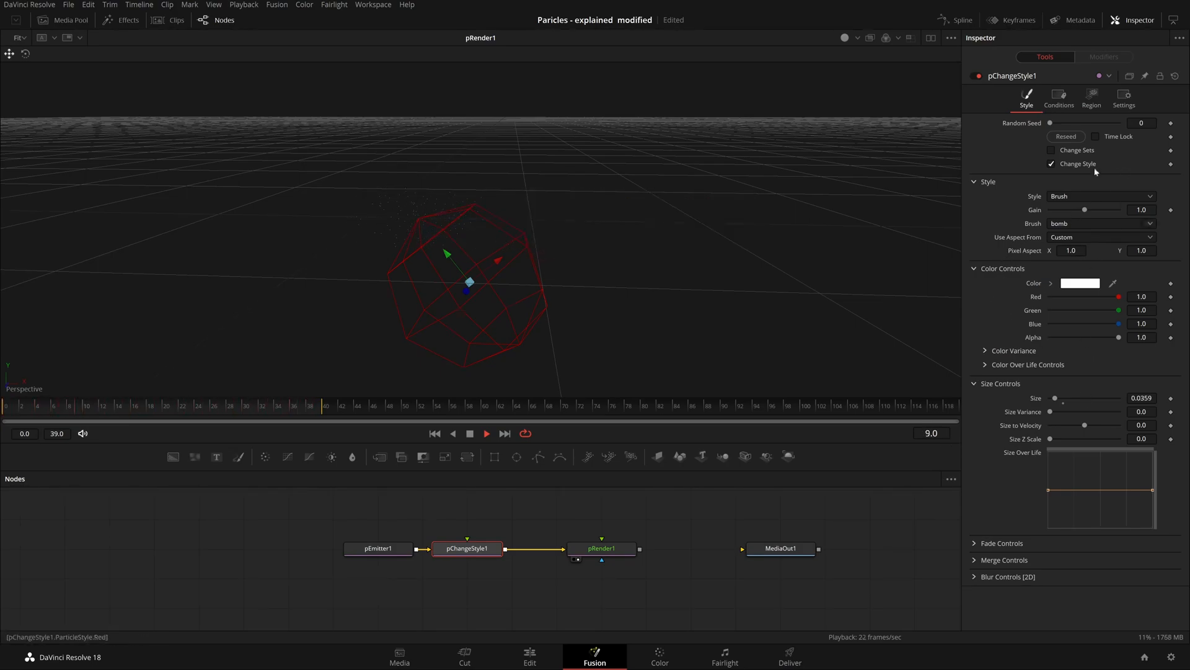
{"action": "left_click", "coordinate": [975, 543]}
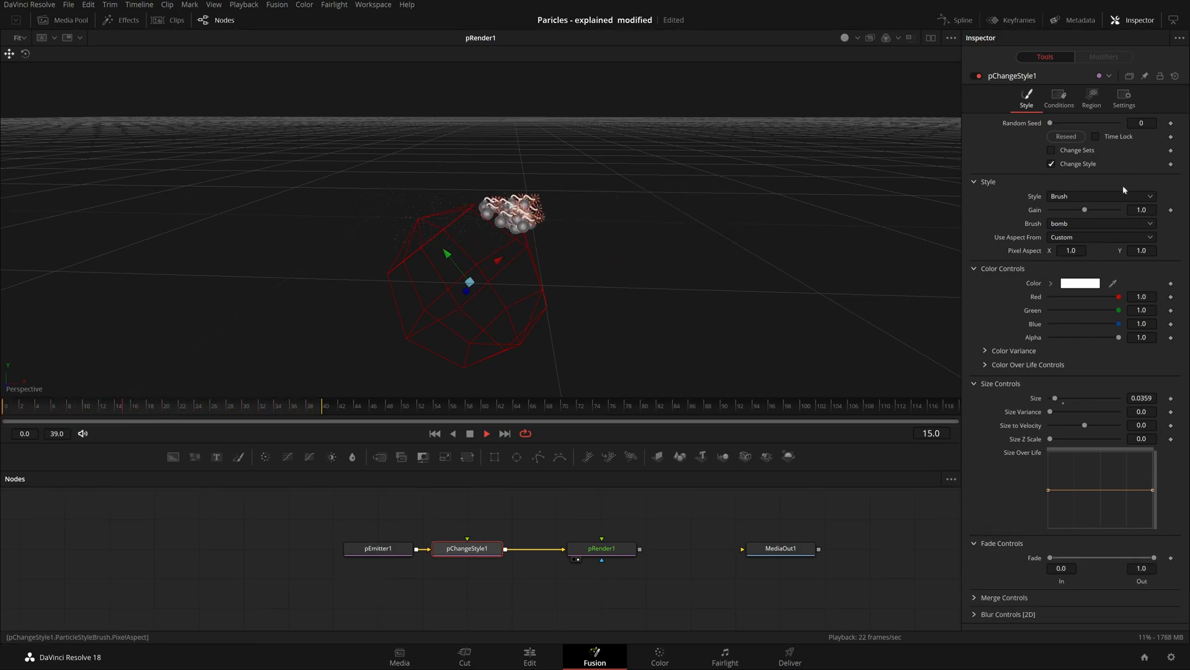
{"action": "left_click_drag", "start_coordinate": [203, 521], "coordinate": [692, 590]}
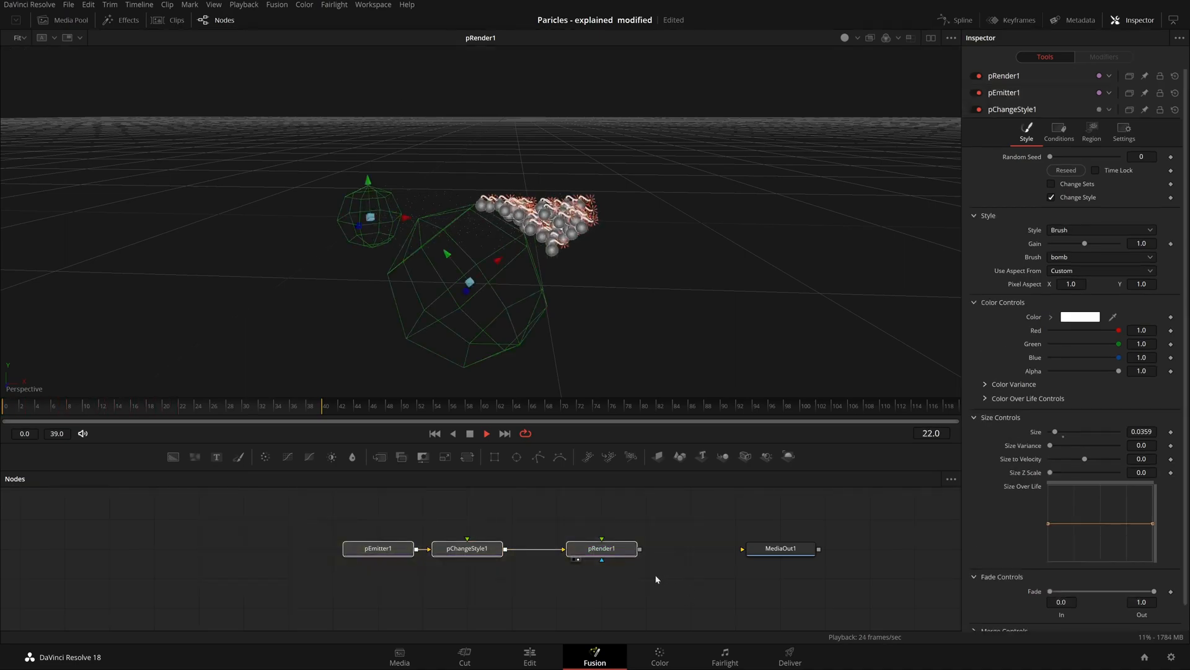
{"action": "left_click_drag", "start_coordinate": [499, 555], "coordinate": [634, 572]}
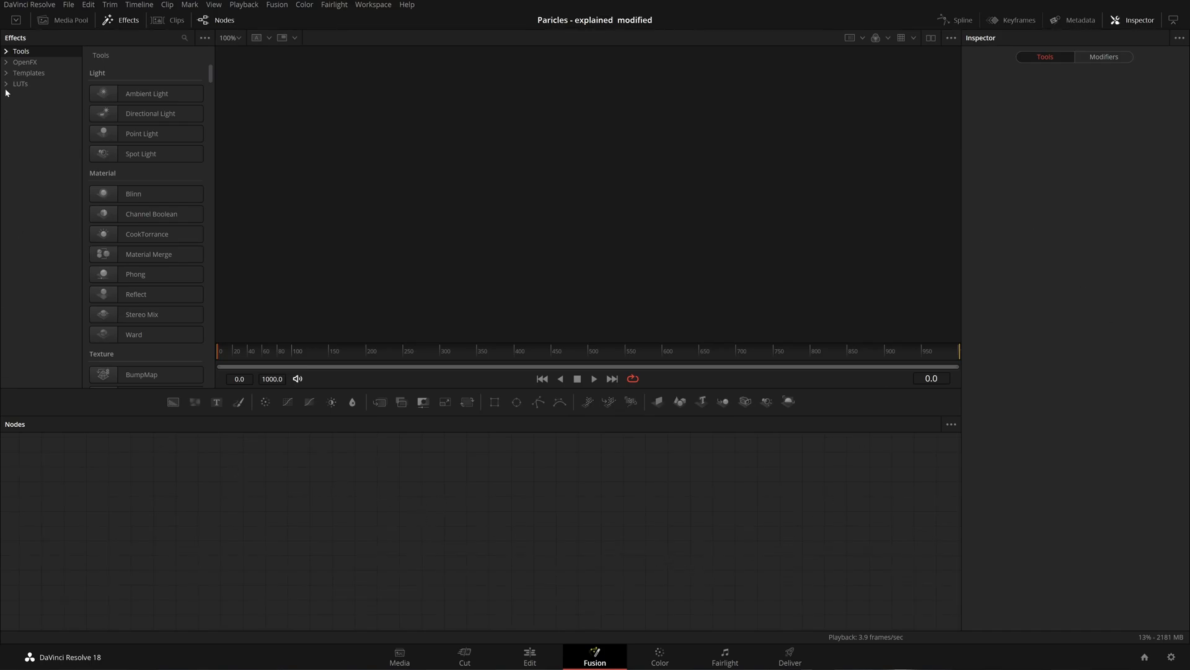
Show the Particles tools in the effects library, and place a pEmitter node well ahead of MediaOut1 in the new composition.
{"action": "left_click", "coordinate": [6, 52]}
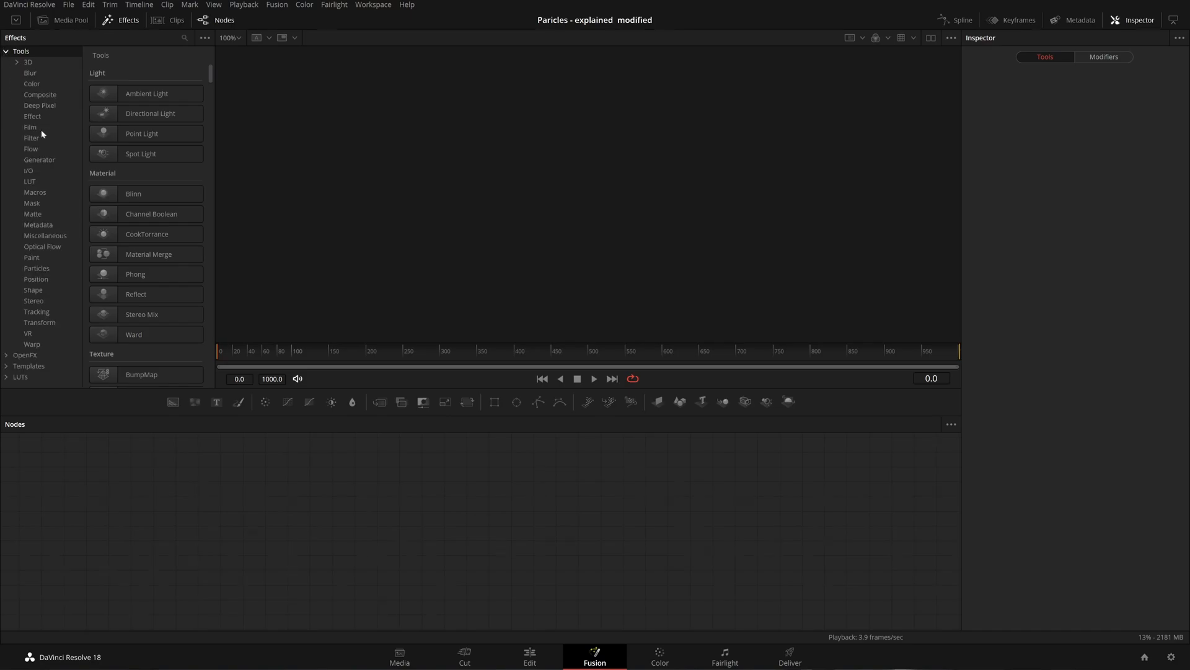
{"action": "left_click", "coordinate": [37, 268]}
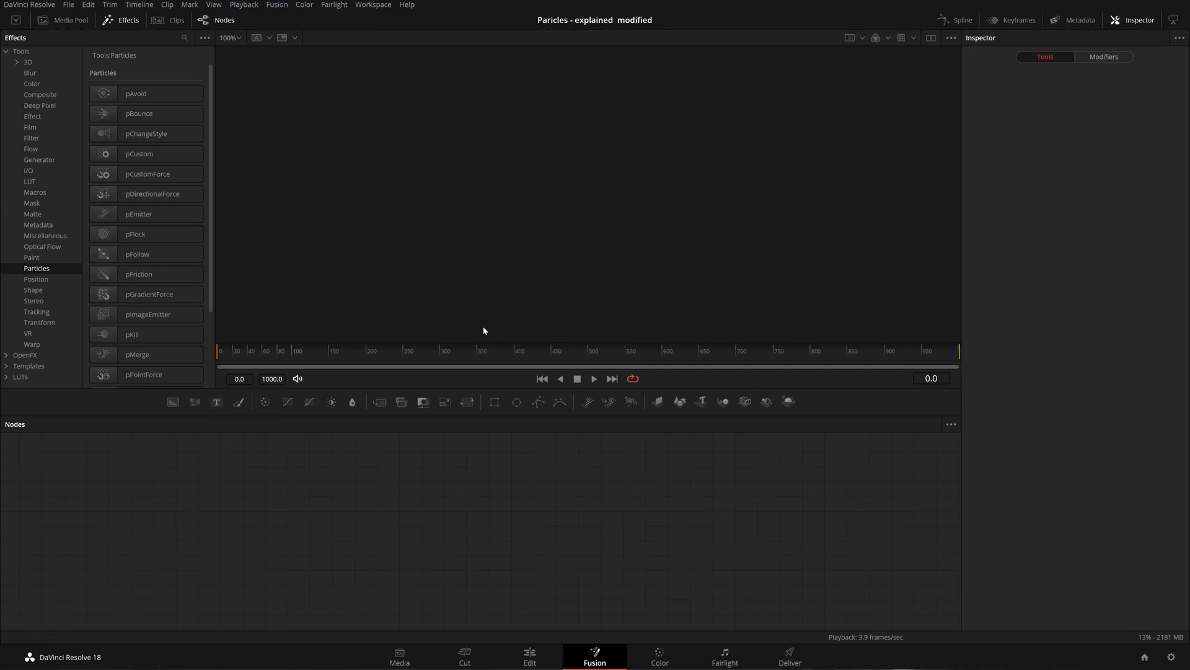
{"action": "left_click_drag", "start_coordinate": [369, 485], "coordinate": [368, 487]}
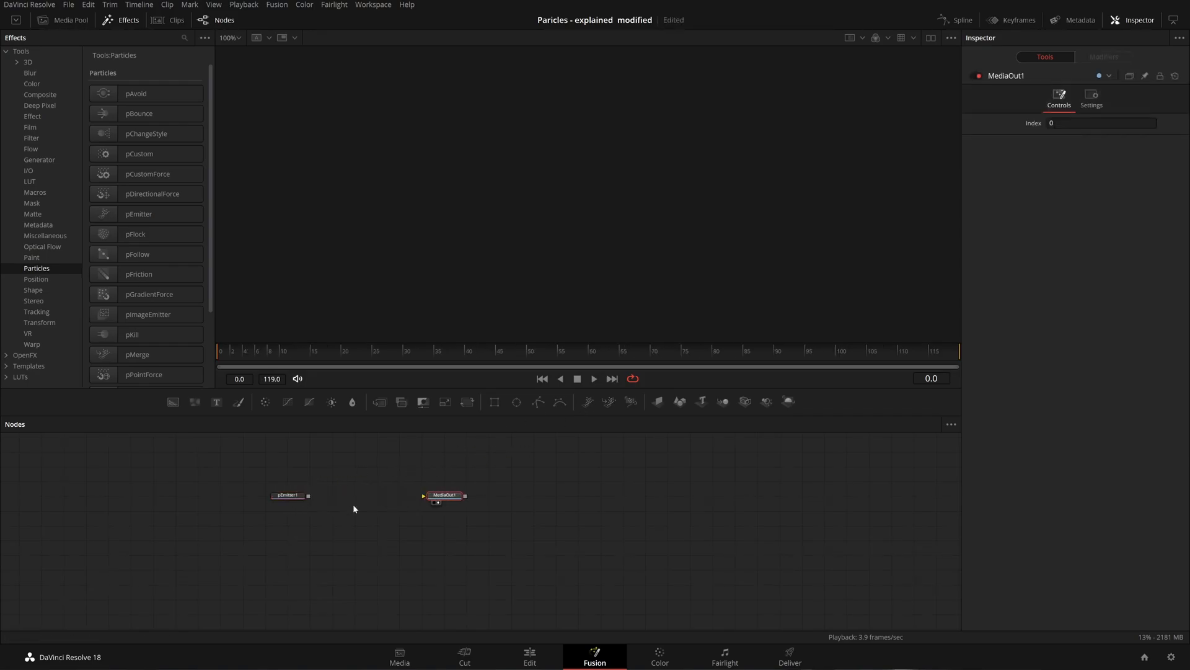
{"action": "left_click_drag", "start_coordinate": [407, 512], "coordinate": [440, 517]}
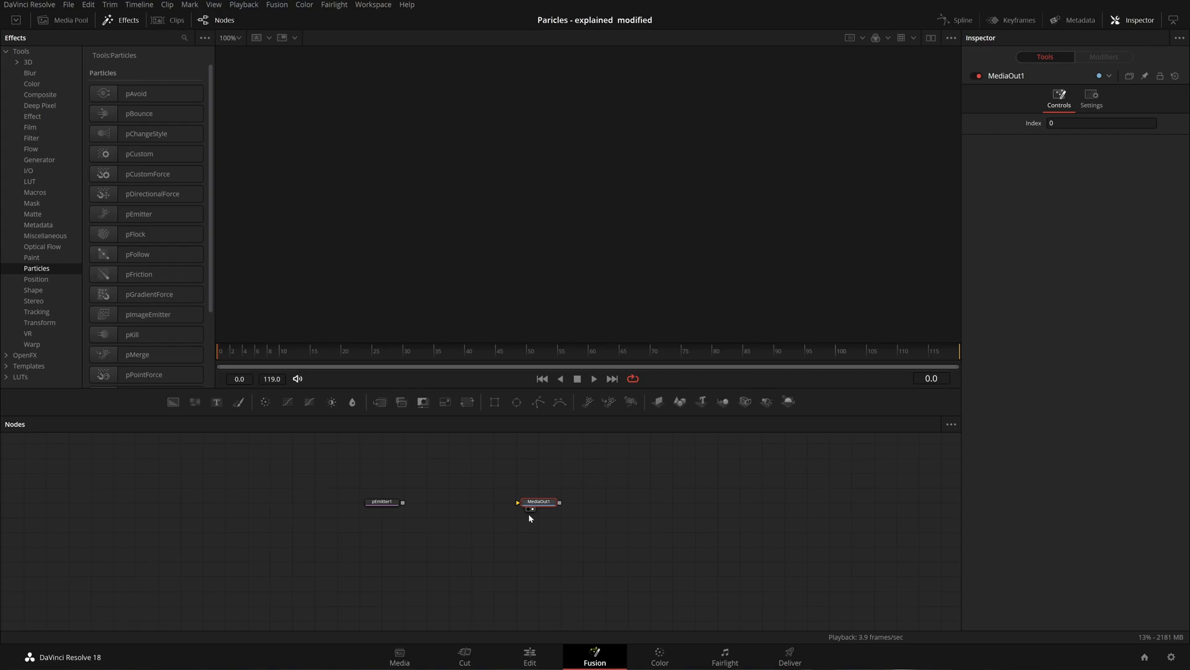
{"action": "scroll", "coordinate": [526, 513], "scroll_direction": "up", "scroll_amount": 3}
{"action": "left_click_drag", "start_coordinate": [354, 513], "coordinate": [303, 513]}
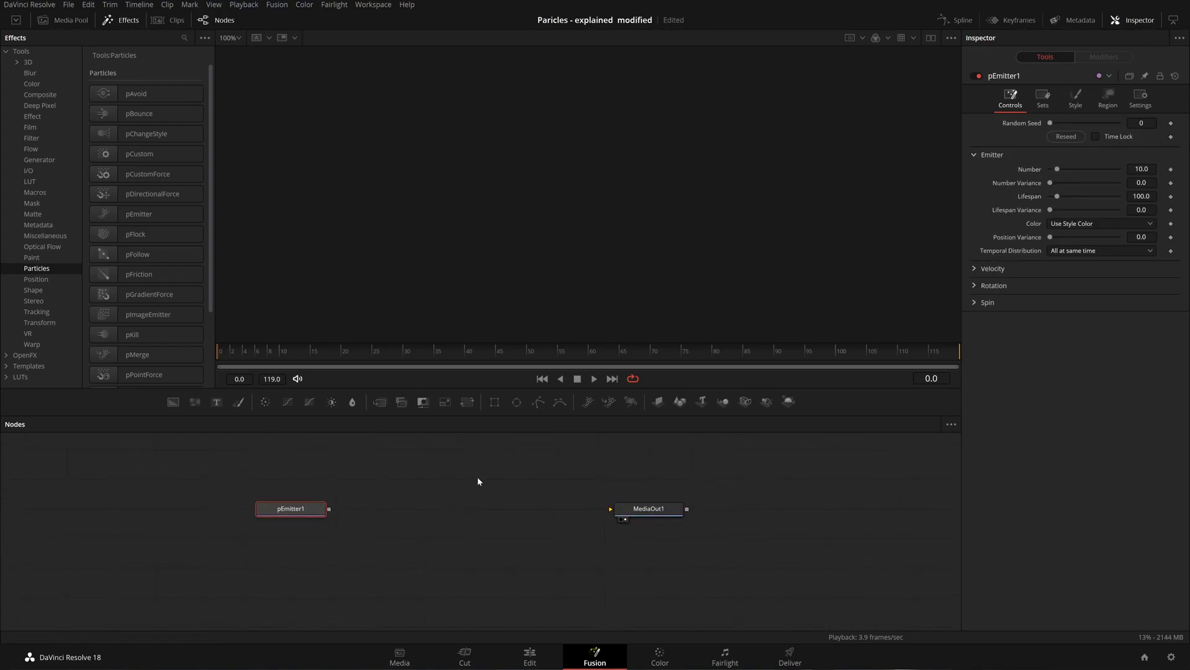
Chain pRender, Renderer3D and Merge nodes after pEmitter1.
{"action": "left_click", "coordinate": [626, 405]}
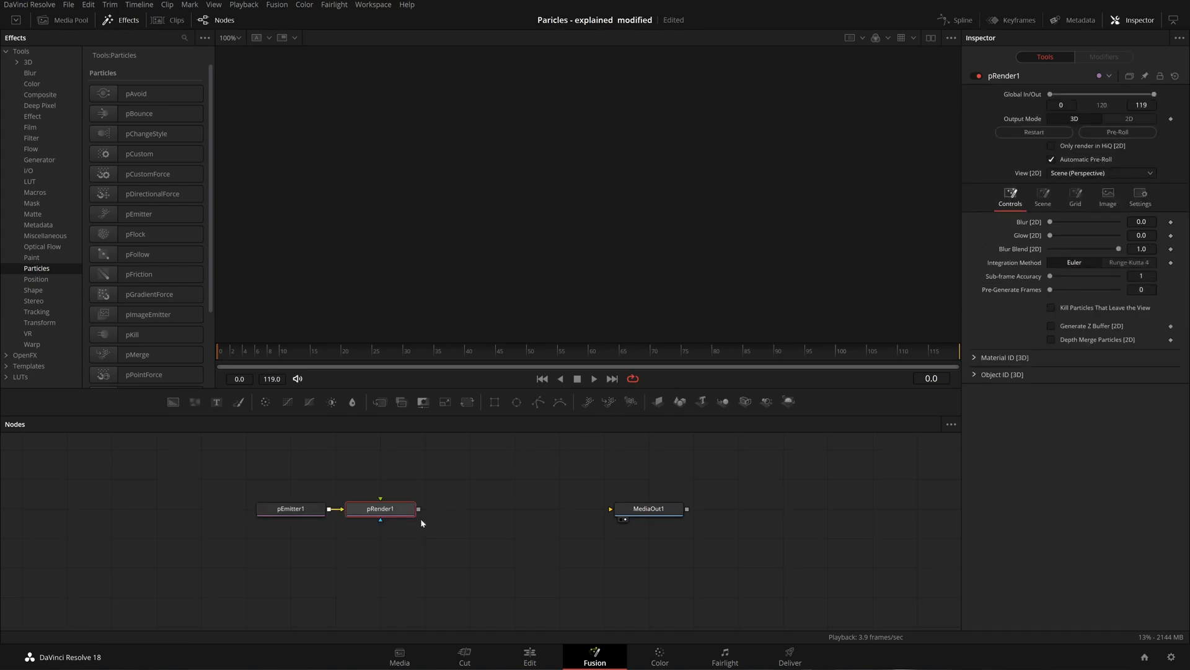
{"action": "left_click", "coordinate": [791, 401]}
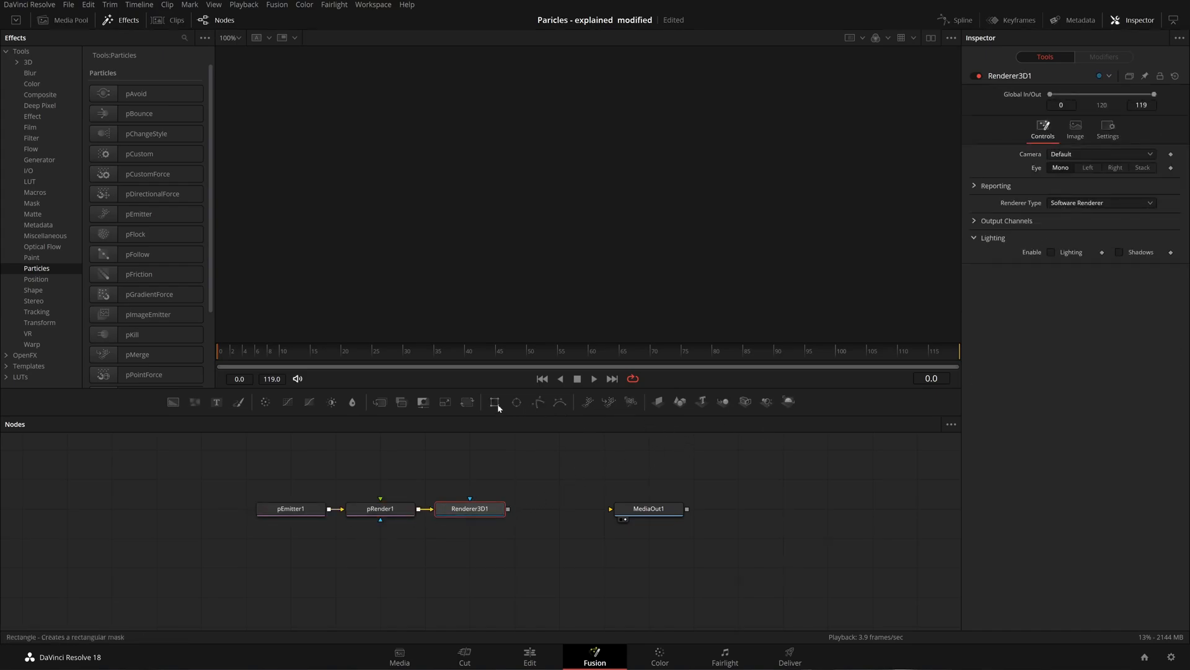
{"action": "left_click", "coordinate": [413, 404]}
Add a Background node as the background input of Merge1, and connect Merge1 to MediaOut1.
{"action": "left_click_drag", "start_coordinate": [598, 509], "coordinate": [748, 510]}
{"action": "left_click", "coordinate": [559, 508]}
{"action": "left_click_drag", "start_coordinate": [173, 402], "coordinate": [561, 499]}
{"action": "left_click", "coordinate": [571, 514]}
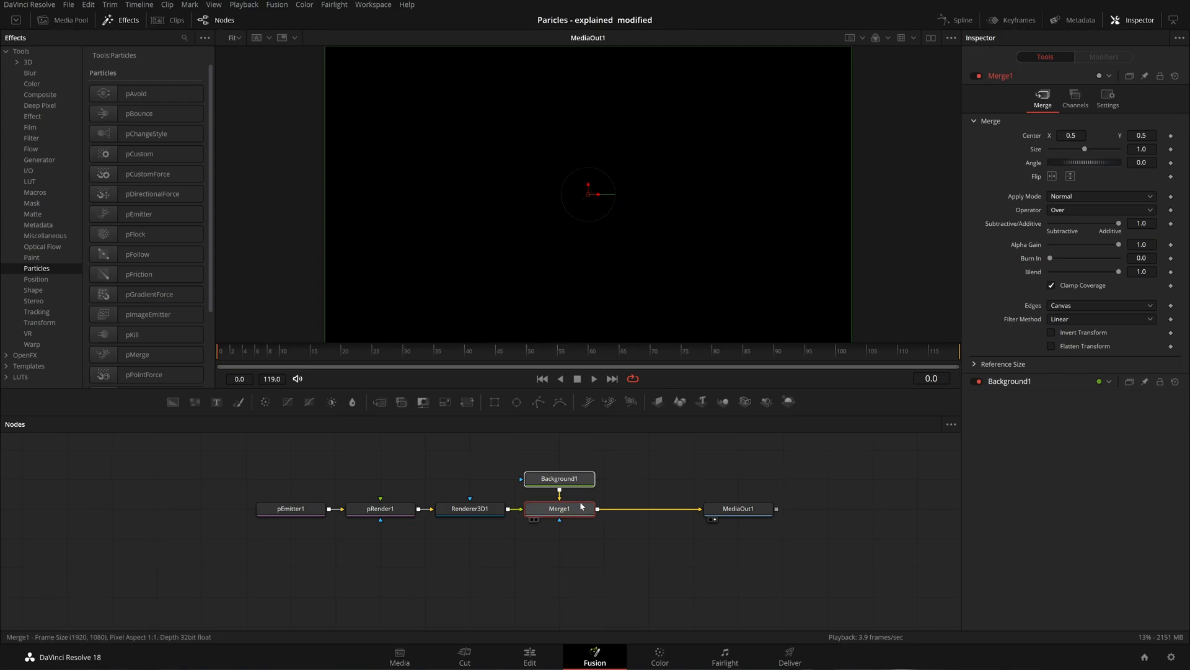
{"action": "left_click", "coordinate": [626, 500]}
Insert a pChangeStyle node between pEmitter1 and pRender1, spacing the nodes out to leave room after it.
{"action": "left_click_drag", "start_coordinate": [510, 550], "coordinate": [463, 566]}
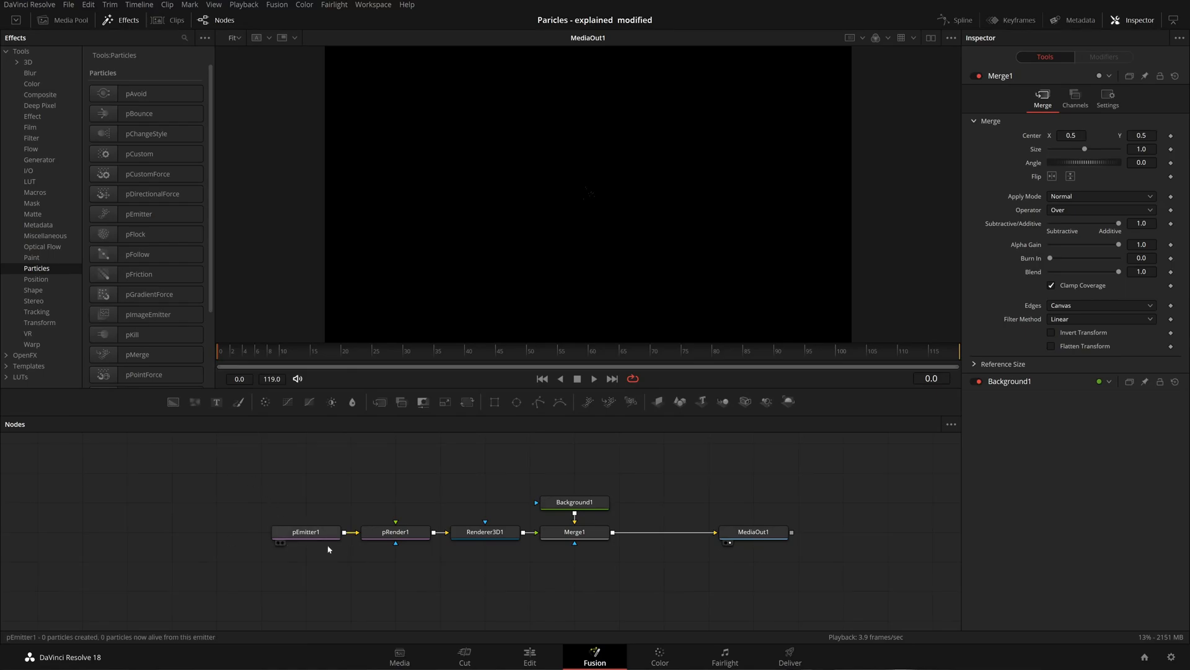
{"action": "left_click_drag", "start_coordinate": [308, 533], "coordinate": [477, 527]}
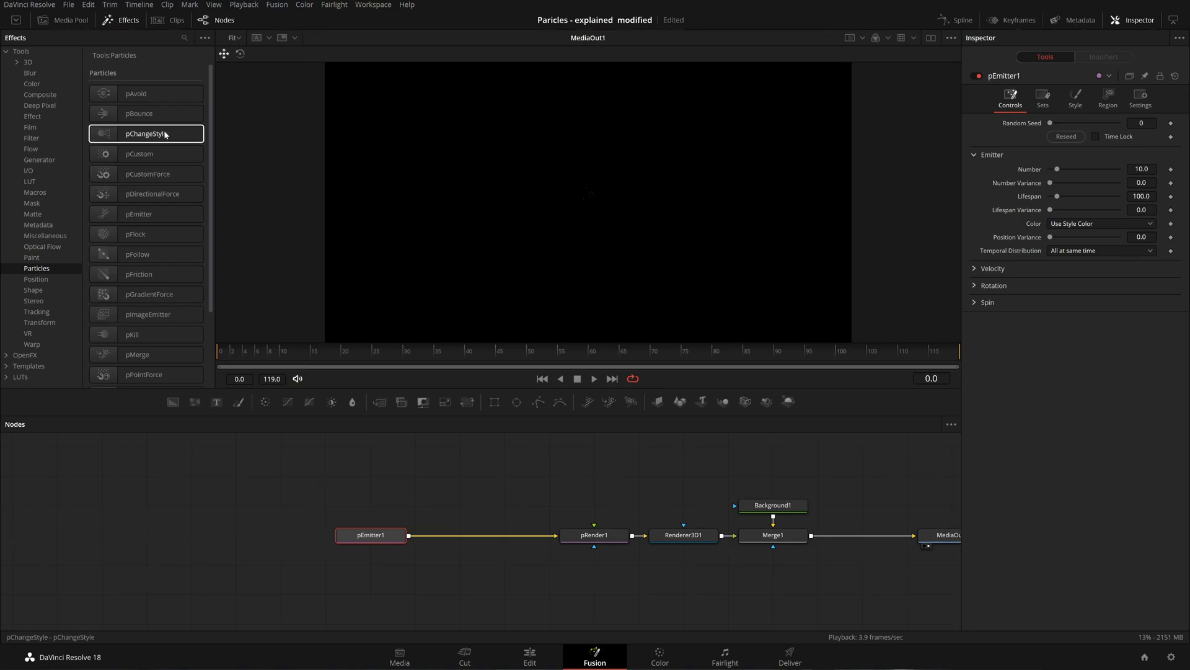
{"action": "left_click_drag", "start_coordinate": [145, 136], "coordinate": [460, 537]}
{"action": "left_click_drag", "start_coordinate": [490, 497], "coordinate": [376, 557]}
{"action": "left_click_drag", "start_coordinate": [460, 534], "coordinate": [326, 535]}
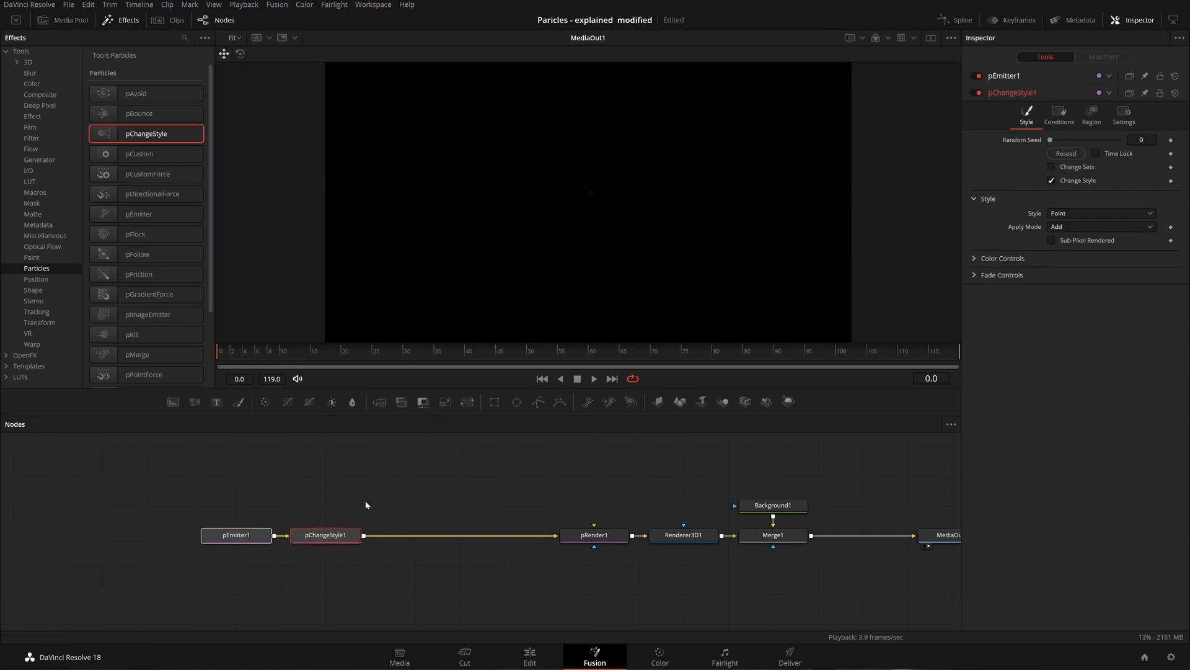
Insert a pBounce node between pChangeStyle1 and pRender1, and space the particle nodes evenly.
{"action": "left_click_drag", "start_coordinate": [130, 114], "coordinate": [440, 543]}
{"action": "left_click_drag", "start_coordinate": [396, 499], "coordinate": [227, 558]}
{"action": "left_click_drag", "start_coordinate": [327, 538], "coordinate": [372, 537]}
{"action": "left_click", "coordinate": [380, 498]}
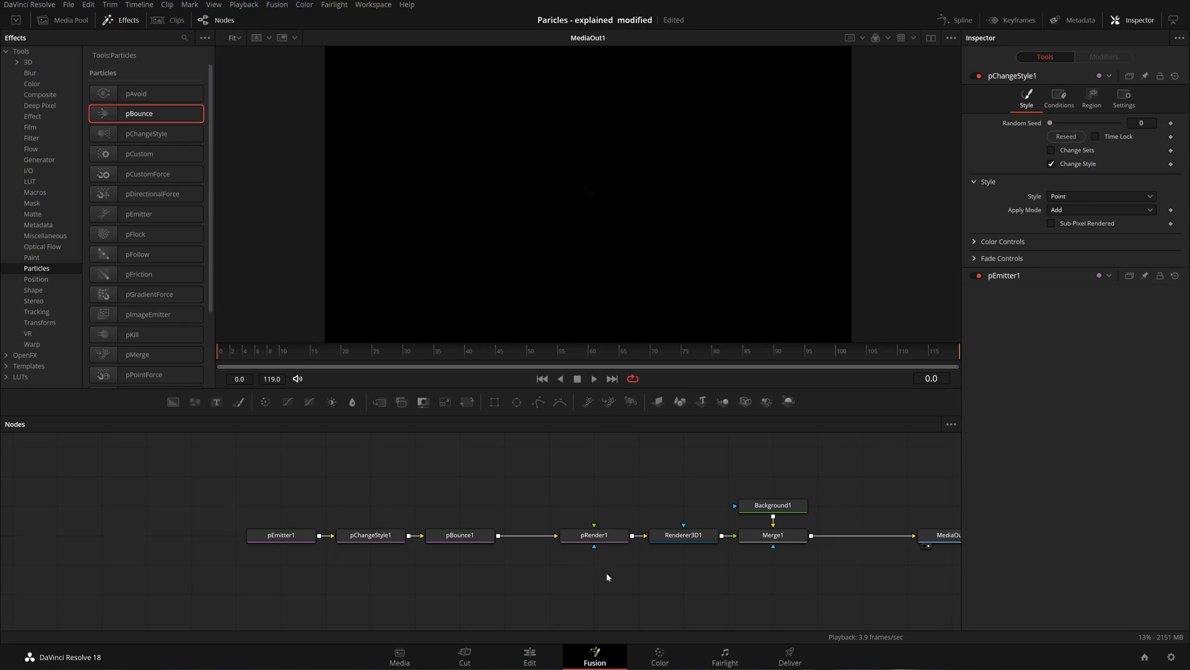
Add a Shape3D node above the pChangeStyle1 node and display it in the viewer.
{"action": "left_click_drag", "start_coordinate": [549, 439], "coordinate": [558, 481]}
{"action": "left_click_drag", "start_coordinate": [642, 461], "coordinate": [619, 471]}
{"action": "left_click_drag", "start_coordinate": [680, 401], "coordinate": [367, 536]}
{"action": "key", "text": "1"}
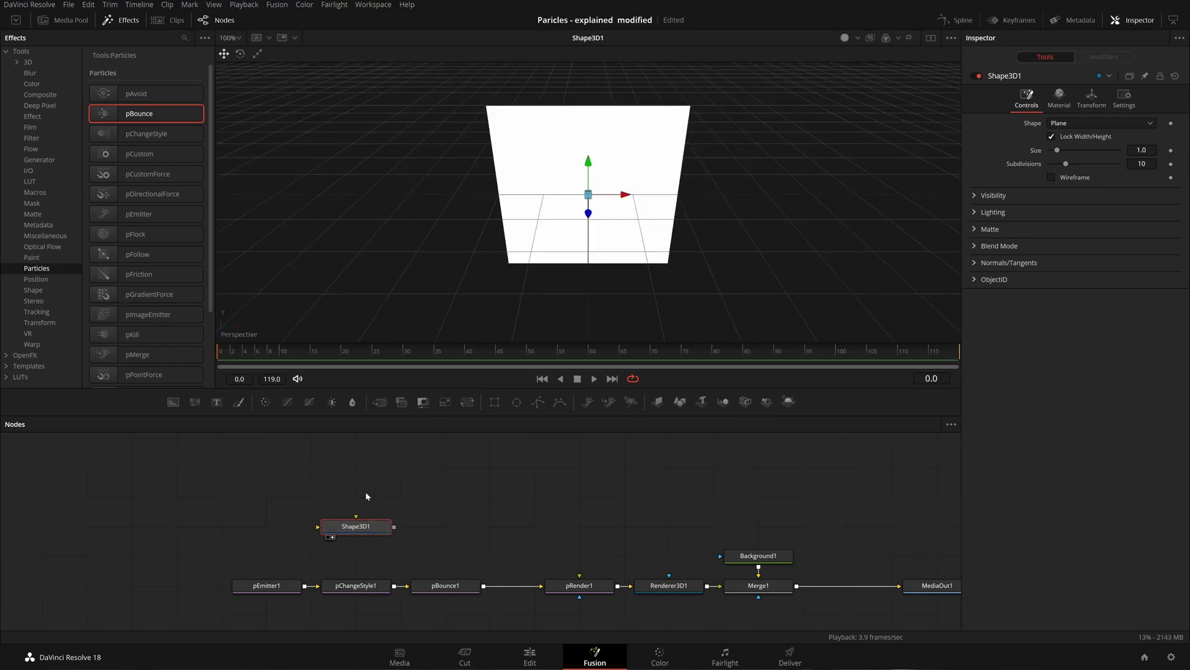
Make Shape3D1 a sphere with a radius of 0.35 and turn on lighting in the viewer.
{"action": "left_click", "coordinate": [1086, 123]}
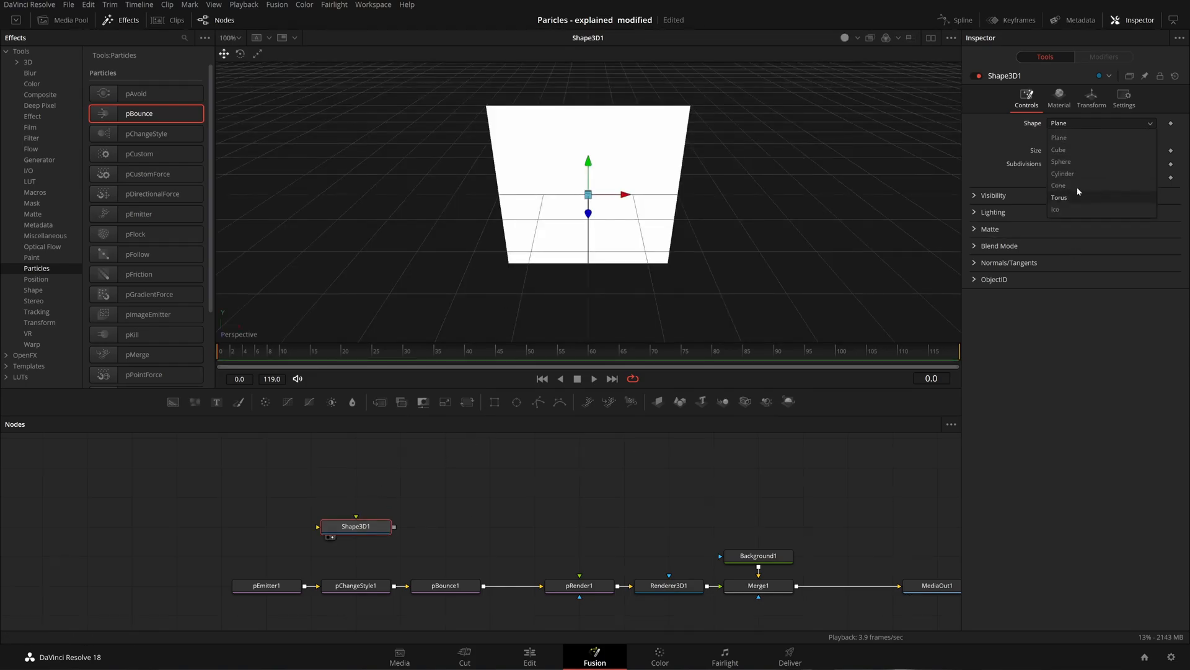
{"action": "left_click", "coordinate": [1061, 162]}
{"action": "mouse_move", "coordinate": [1141, 136]}
{"action": "left_mouse_down"}
{"action": "mouse_move", "coordinate": [1107, 135]}
{"action": "mouse_move", "coordinate": [1124, 135]}
{"action": "left_mouse_up"}
{"action": "left_click", "coordinate": [844, 38]}
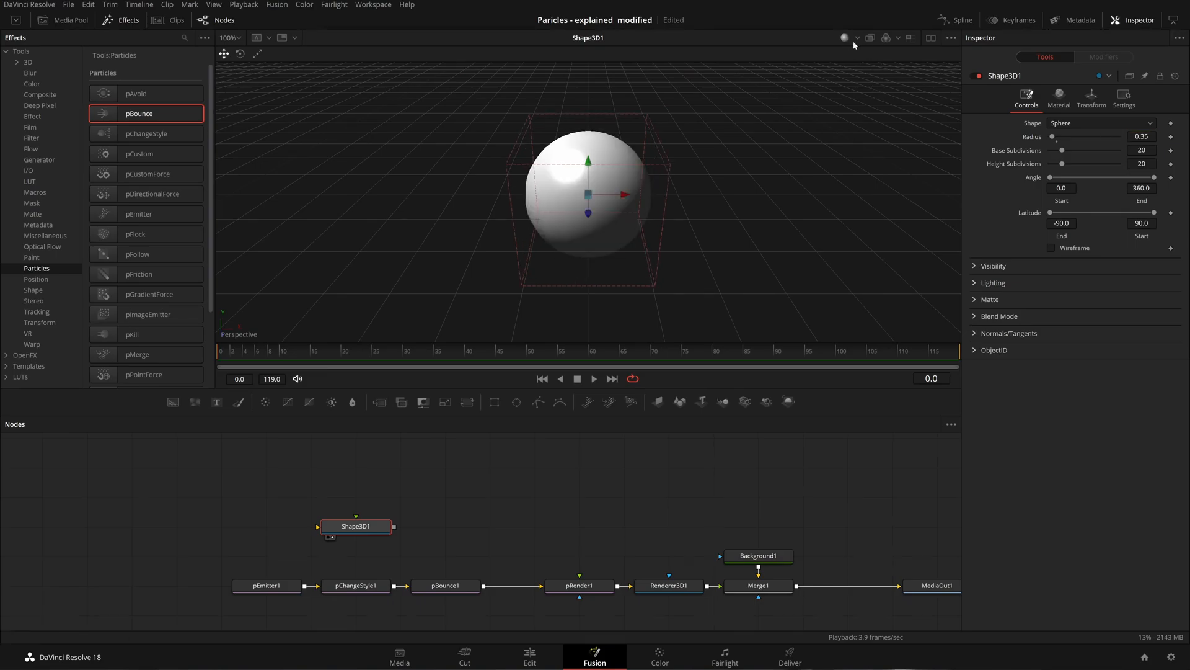
{"action": "left_click", "coordinate": [857, 38]}
{"action": "left_click", "coordinate": [689, 207]}
Set the sphere's base subdivisions and height subdivisions to 50.
{"action": "left_click_drag", "start_coordinate": [1062, 150], "coordinate": [1084, 164]}
{"action": "double_click", "coordinate": [1141, 150]}
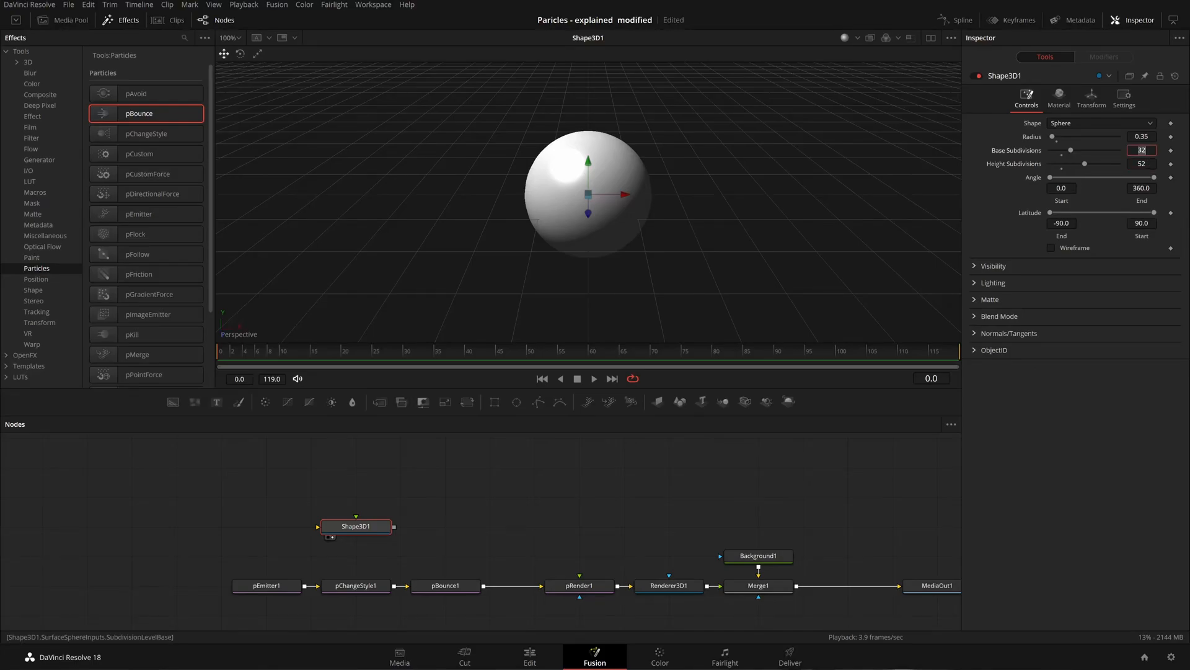
{"action": "type", "text": "50"}
{"action": "key", "text": "Tab"}
{"action": "type", "text": "50"}
{"action": "key", "text": "Tab"}
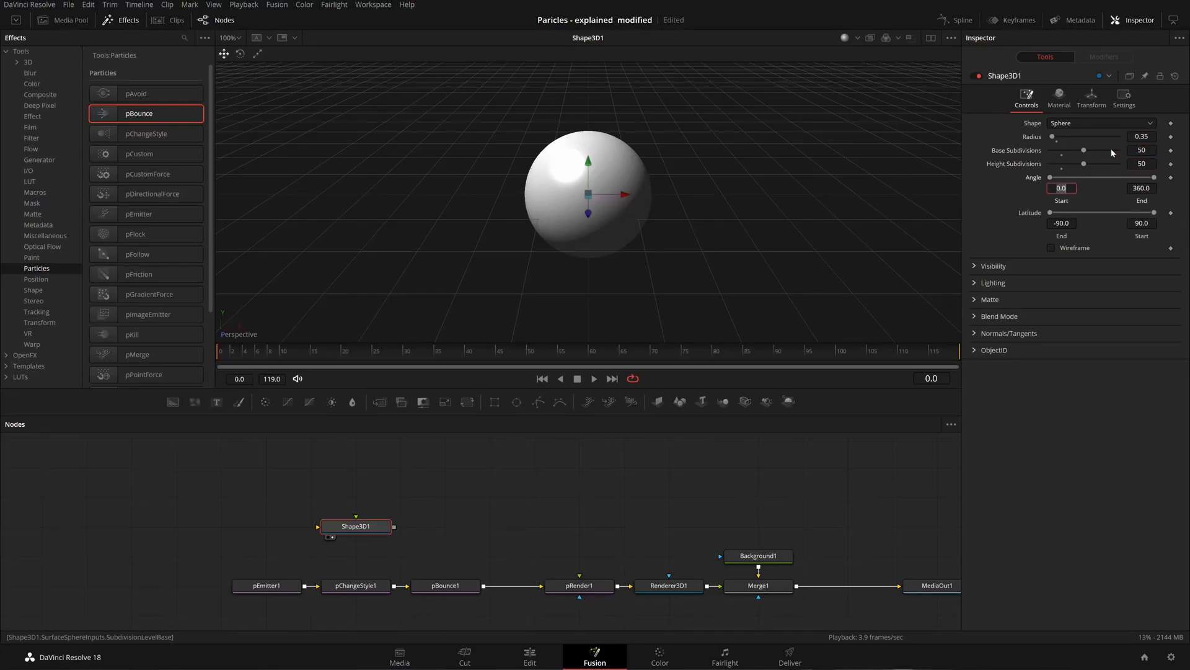
{"action": "left_click", "coordinate": [1089, 459]}
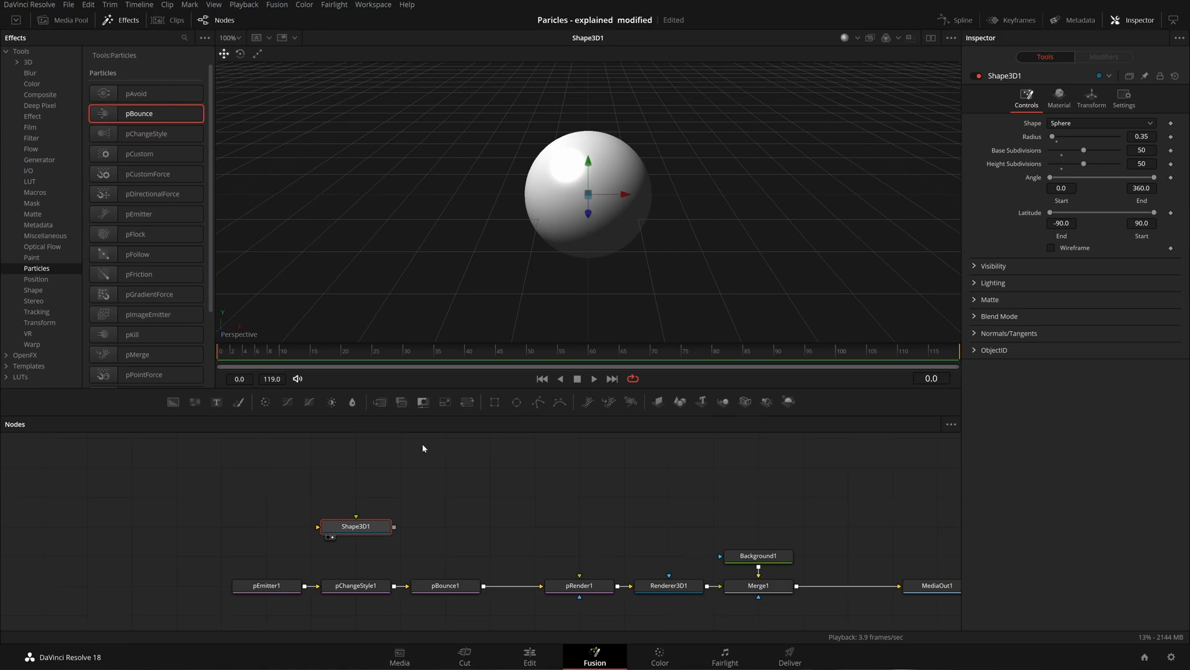
Move Shape3D1 midway above pChangeStyle1 and pBounce1, and set pBounce1's region to Mesh.
{"action": "scroll", "coordinate": [434, 448], "scroll_direction": "down", "scroll_amount": 2}
{"action": "left_click_drag", "start_coordinate": [372, 490], "coordinate": [418, 491]}
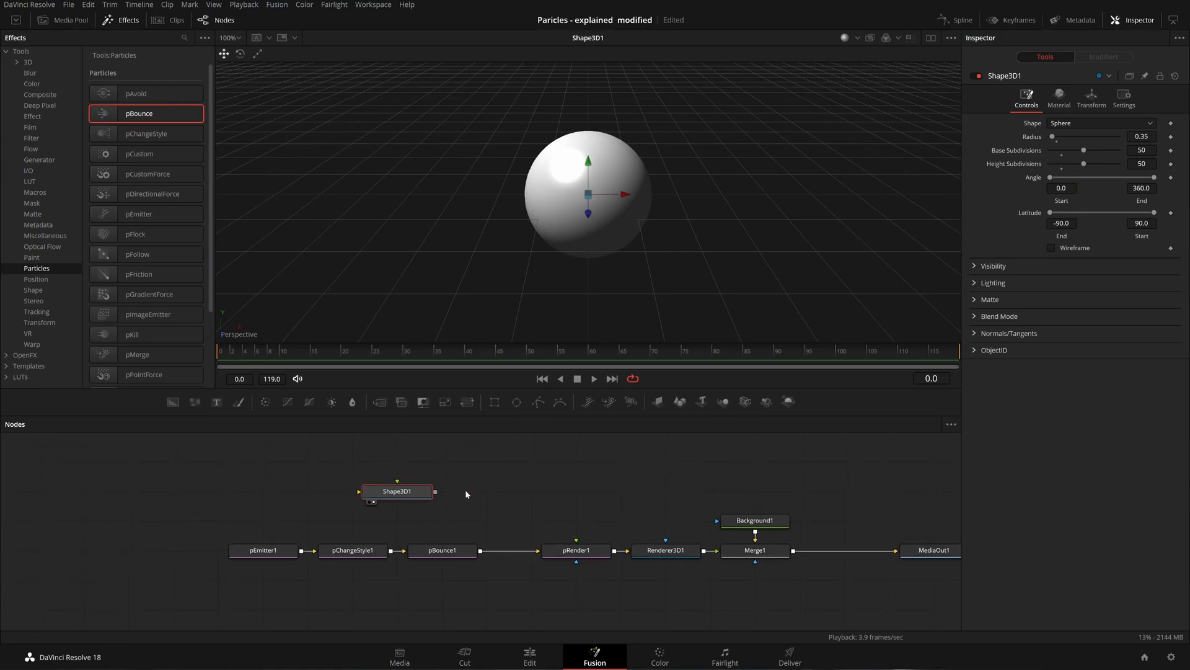
{"action": "scroll", "coordinate": [458, 496], "scroll_direction": "up", "scroll_amount": 1}
{"action": "left_click", "coordinate": [364, 561]}
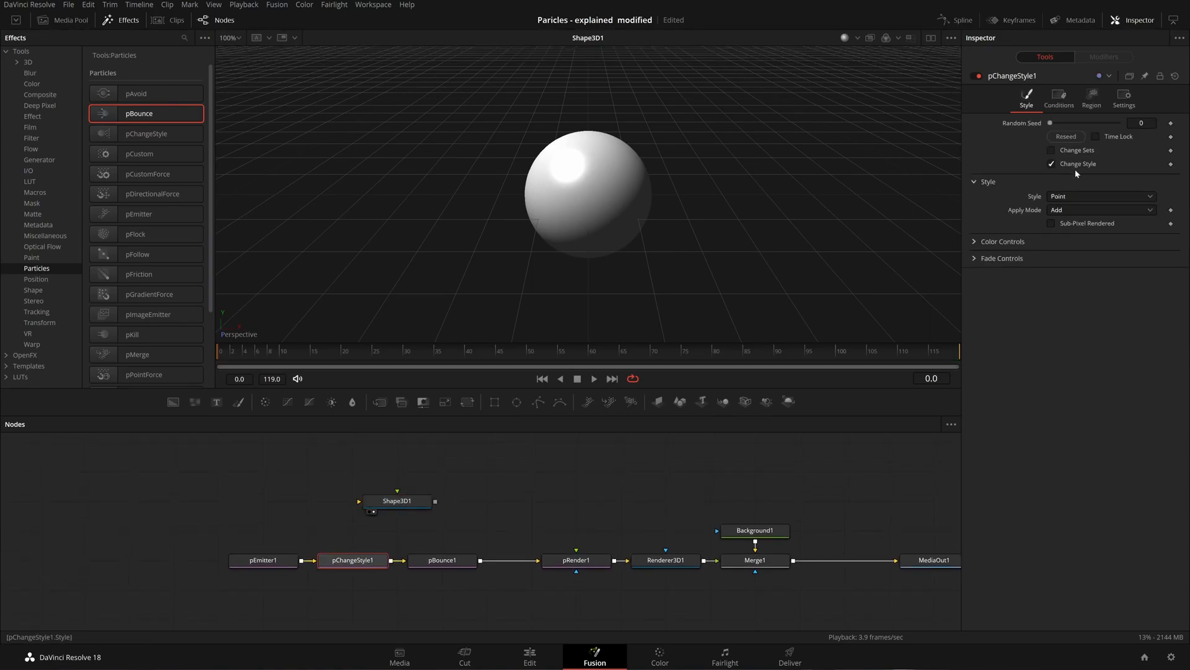
{"action": "left_click", "coordinate": [437, 563]}
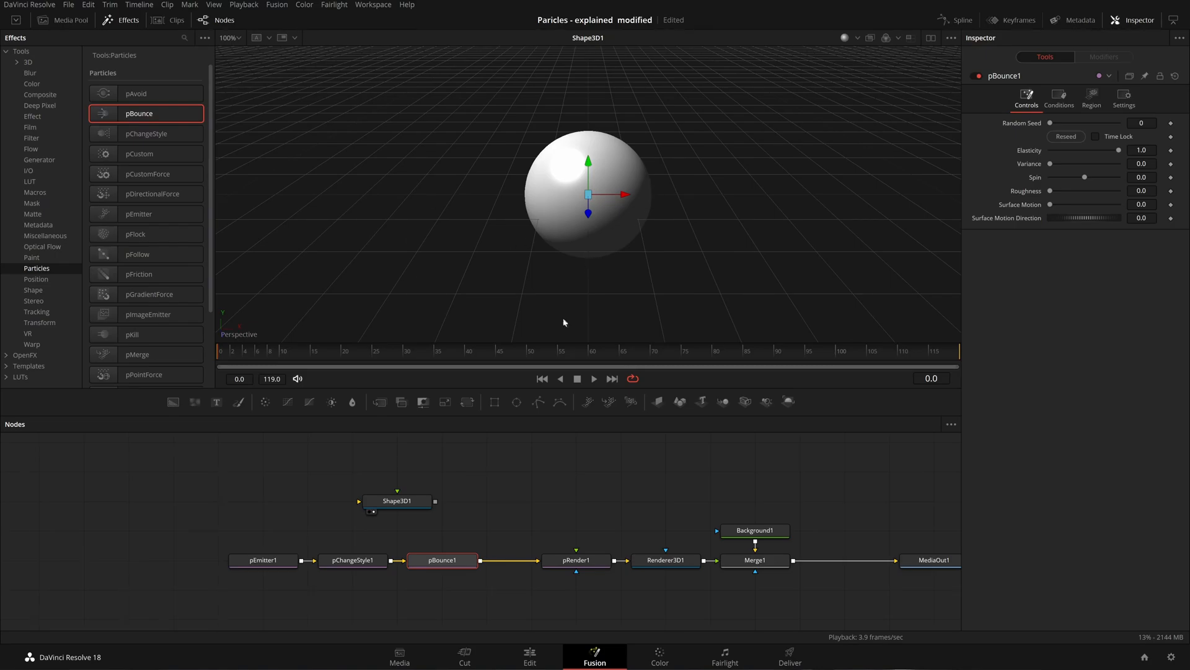
{"action": "left_click", "coordinate": [1092, 96]}
{"action": "left_click", "coordinate": [1094, 134]}
{"action": "left_click", "coordinate": [1072, 209]}
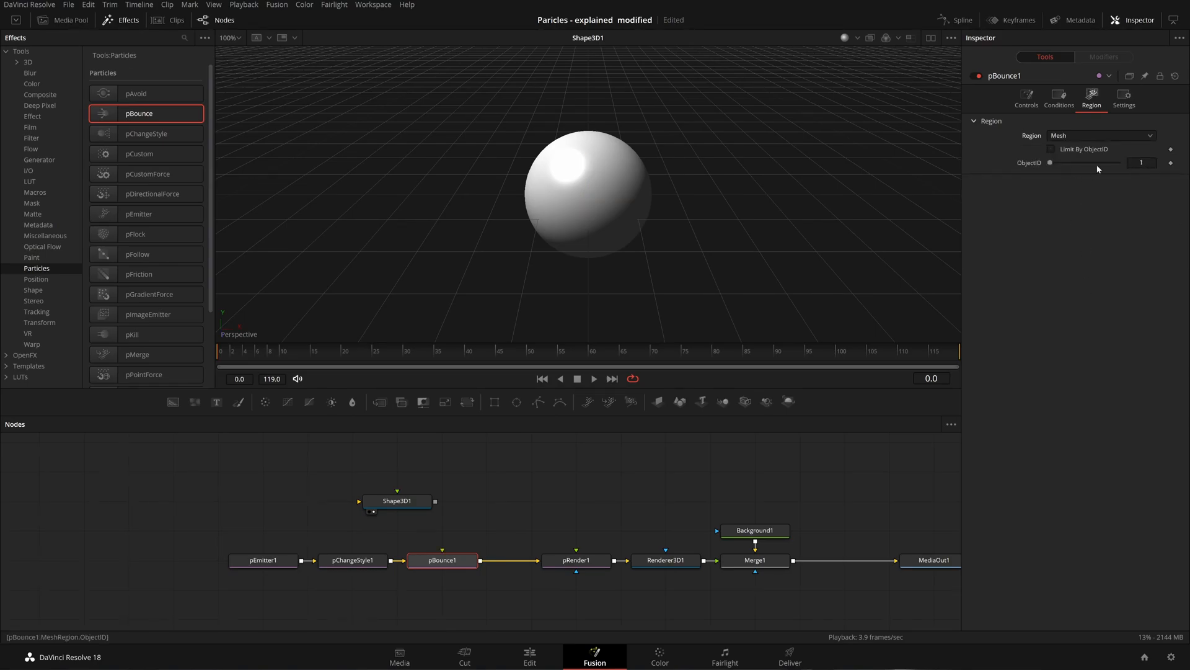
{"action": "left_click", "coordinate": [1027, 96]}
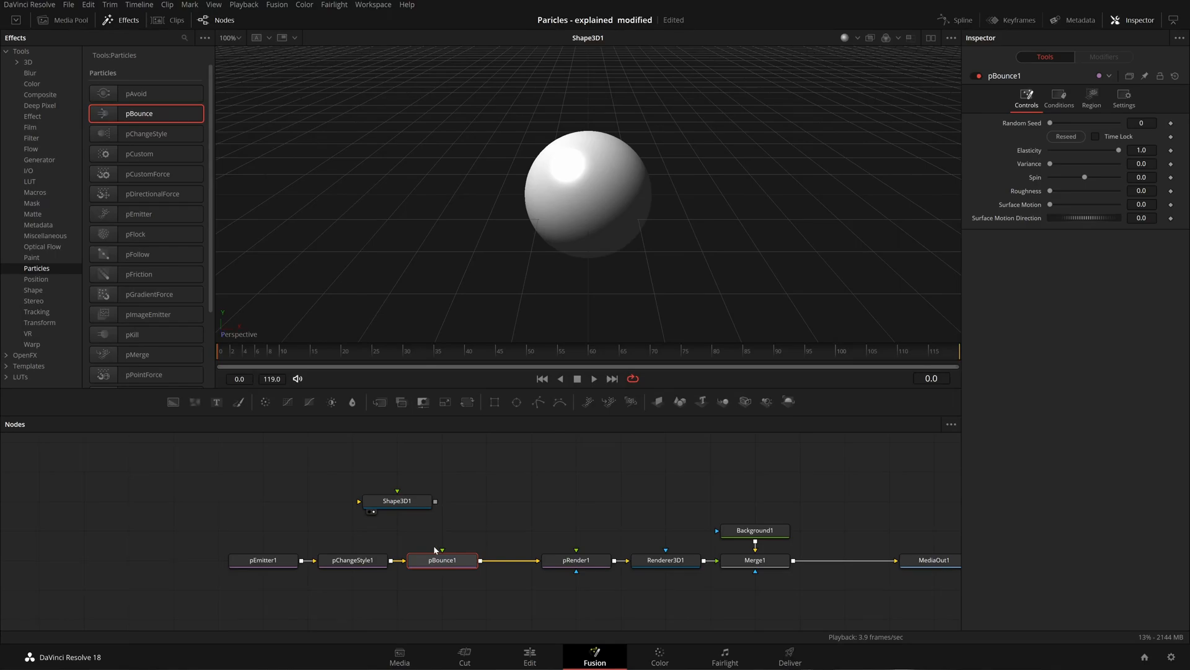
Set the region of pChangeStyle1 to Mesh.
{"action": "left_click", "coordinate": [353, 561]}
{"action": "left_click", "coordinate": [1093, 111]}
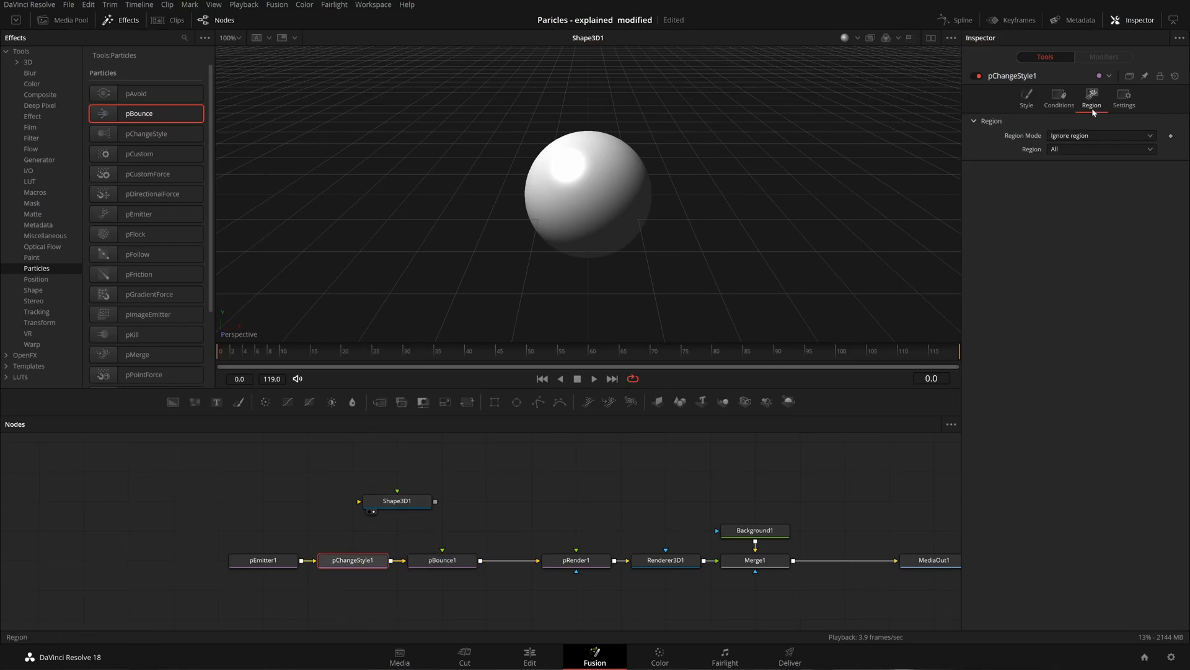
{"action": "left_click", "coordinate": [1078, 149]}
{"action": "left_click", "coordinate": [1092, 224]}
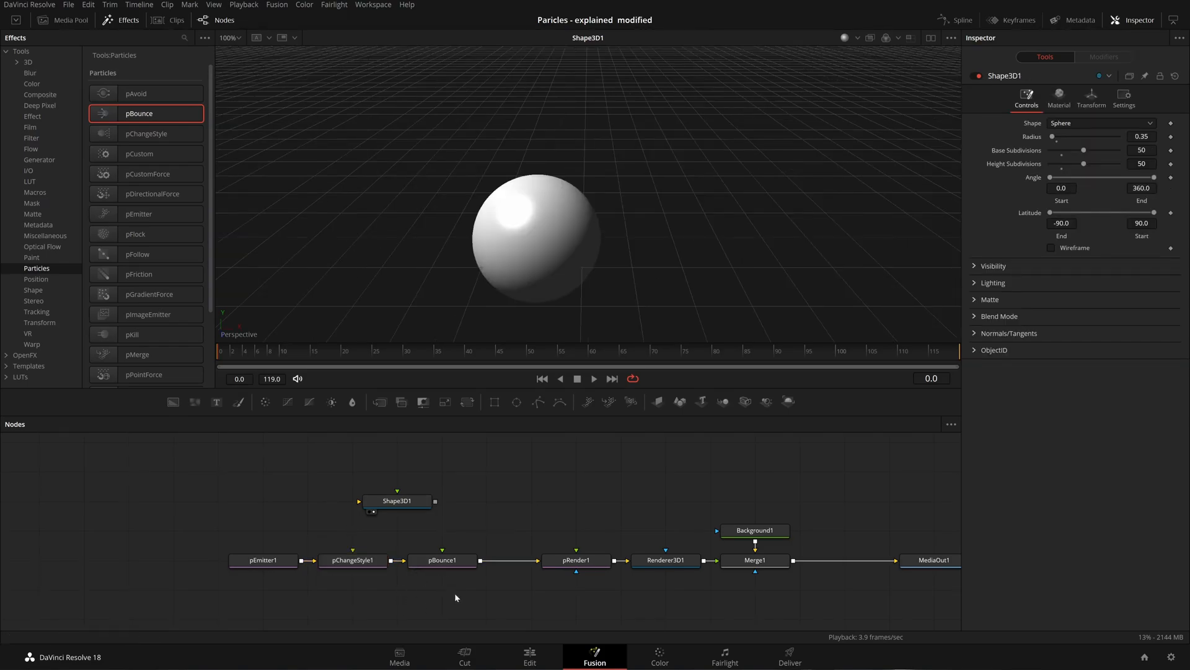
Connect Shape3D1's output to the mesh region inputs of pChangeStyle1 and pBounce1.
{"action": "left_click", "coordinate": [357, 560]}
{"action": "left_click", "coordinate": [443, 561]}
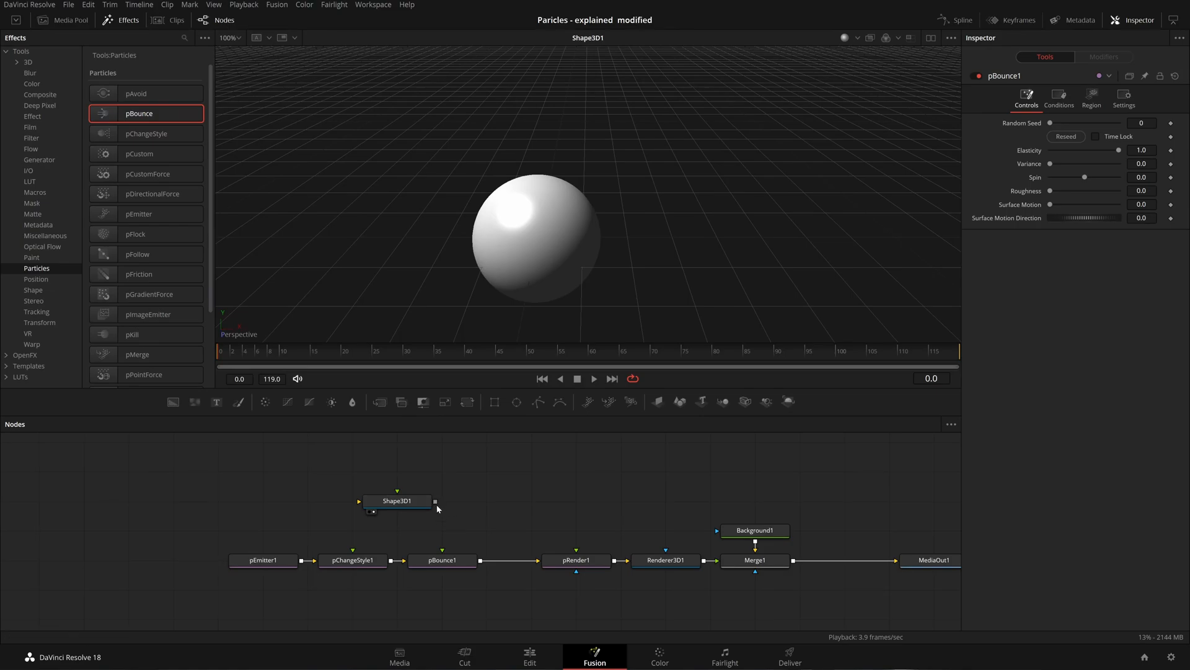
{"action": "left_click_drag", "start_coordinate": [435, 502], "coordinate": [372, 561]}
{"action": "left_click_drag", "start_coordinate": [398, 513], "coordinate": [441, 558]}
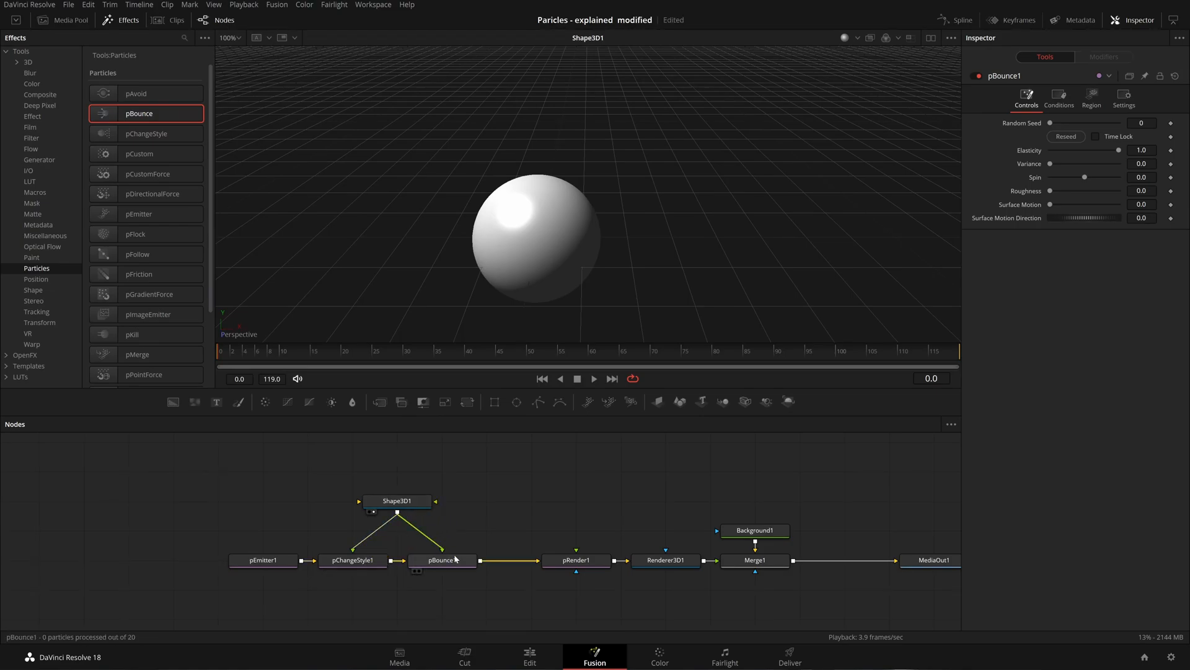
Move pRender1 next to pBounce1, leaving a gap before Renderer3D1.
{"action": "left_click_drag", "start_coordinate": [449, 500], "coordinate": [585, 532]}
{"action": "left_click_drag", "start_coordinate": [704, 548], "coordinate": [618, 535]}
{"action": "left_click_drag", "start_coordinate": [726, 536], "coordinate": [612, 579]}
{"action": "left_click", "coordinate": [483, 580]}
{"action": "left_click", "coordinate": [490, 575]}
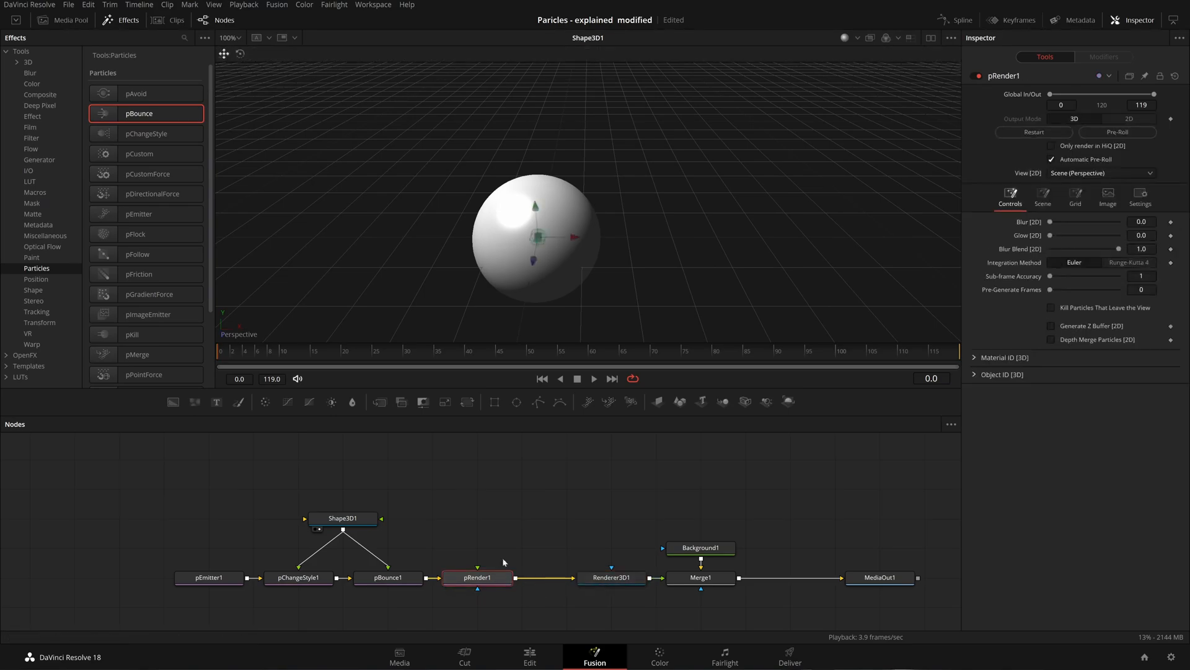
Insert a Merge3D node after pRender1, feed Shape3D1 into it, and realign Background1 above Merge1.
{"action": "left_click", "coordinate": [723, 401]}
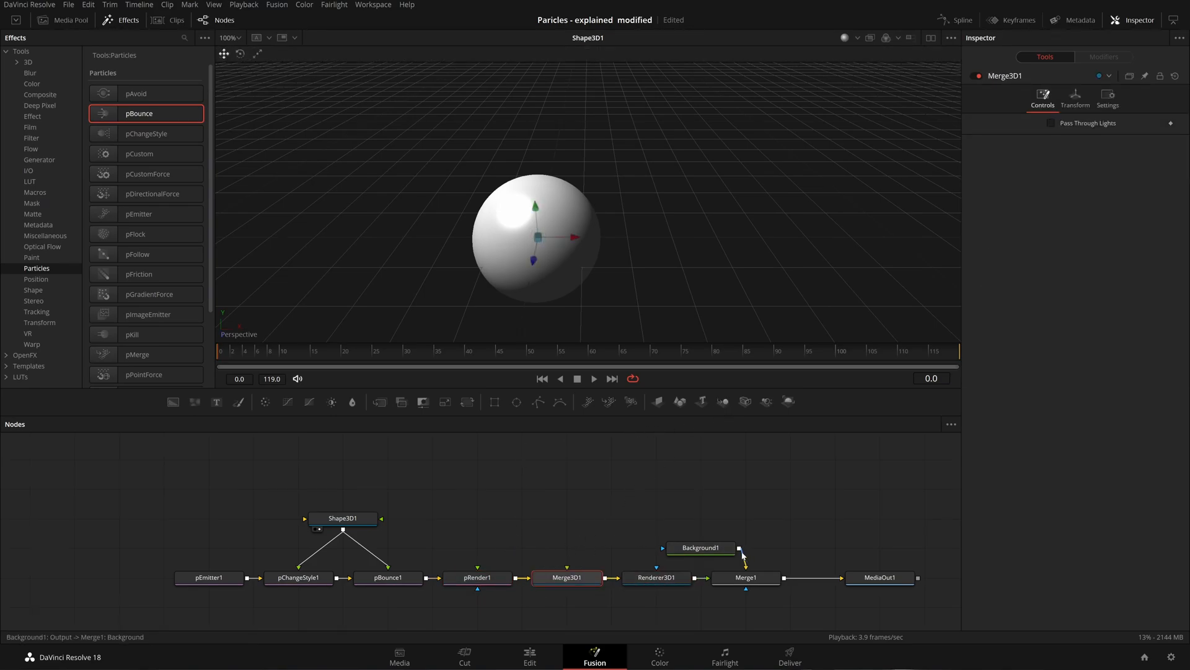
{"action": "left_click_drag", "start_coordinate": [687, 548], "coordinate": [732, 548]}
{"action": "left_click_drag", "start_coordinate": [343, 532], "coordinate": [576, 578]}
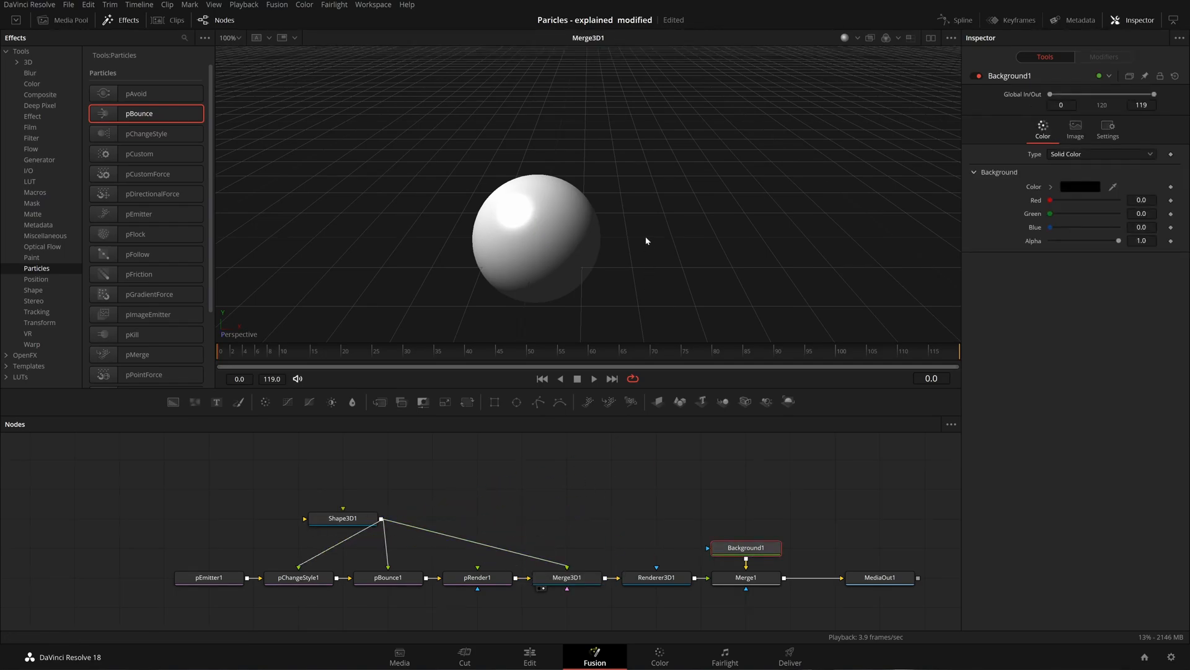
Move Shape3D1, pEmitter1, pChangeStyle1 and pBounce1 together away from pRender1 to make room for another node.
{"action": "left_click_drag", "start_coordinate": [588, 521], "coordinate": [623, 508]}
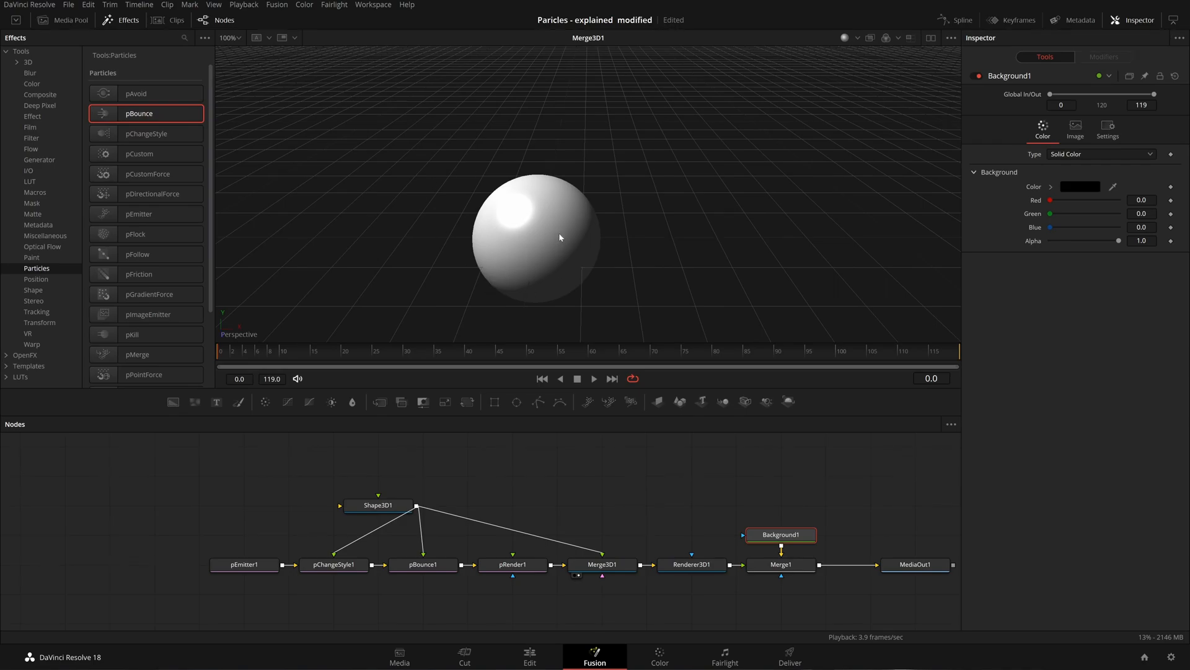
{"action": "left_click_drag", "start_coordinate": [620, 498], "coordinate": [687, 497]}
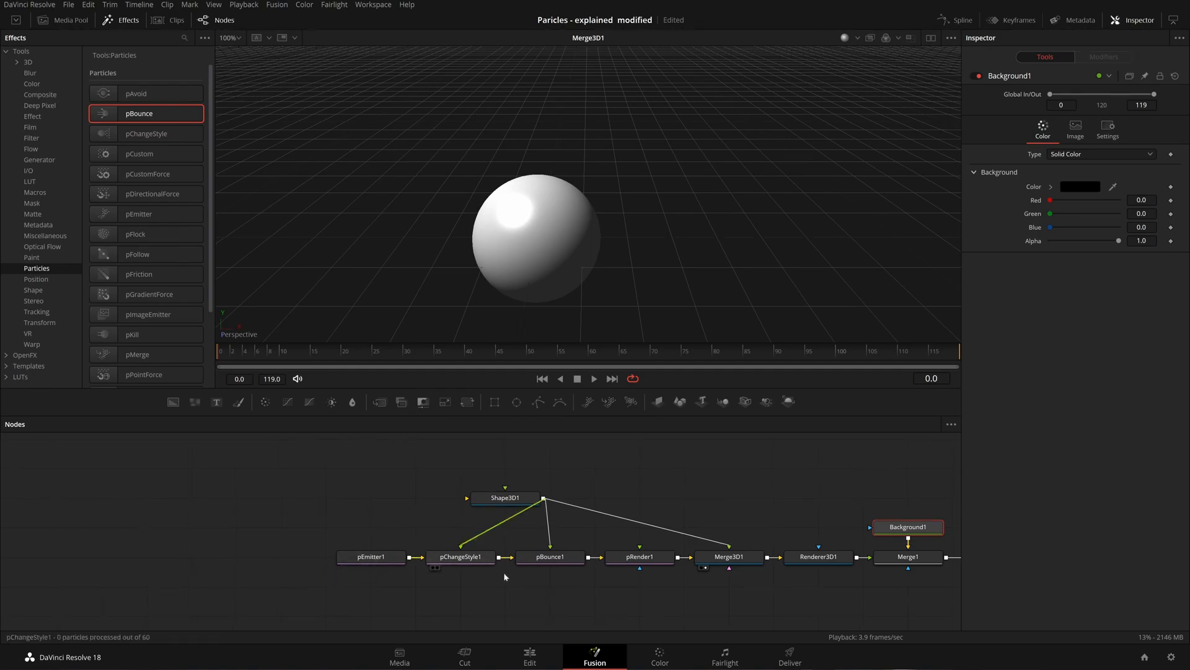
{"action": "left_click_drag", "start_coordinate": [576, 598], "coordinate": [343, 467]}
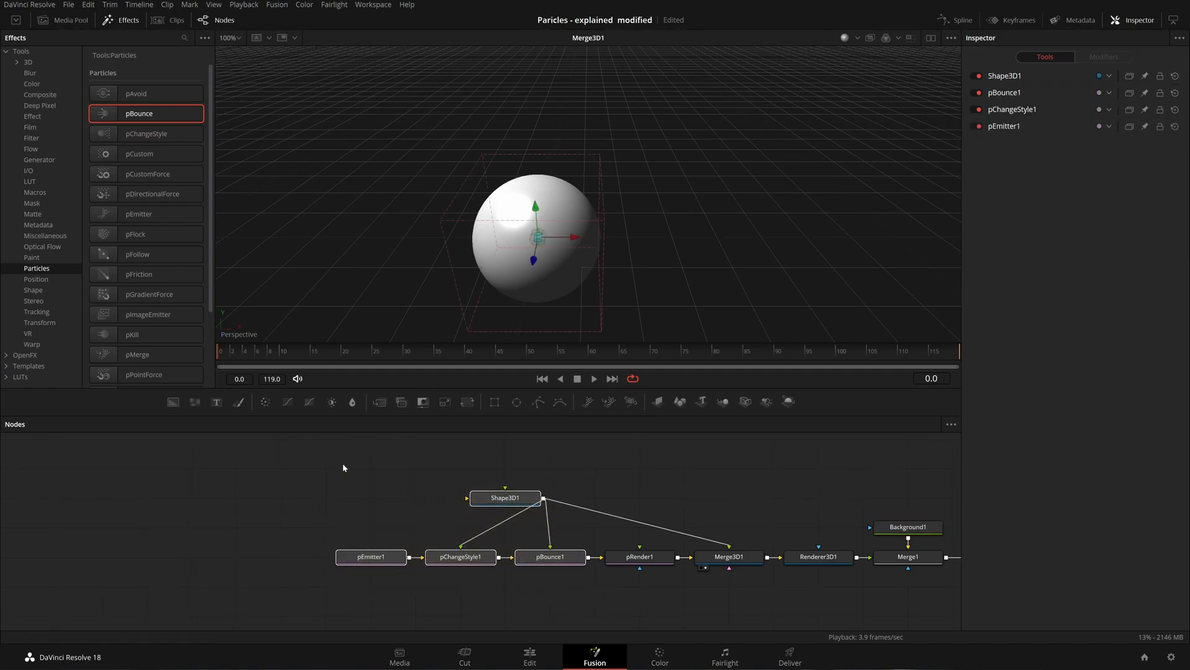
{"action": "left_click_drag", "start_coordinate": [549, 556], "coordinate": [416, 556]}
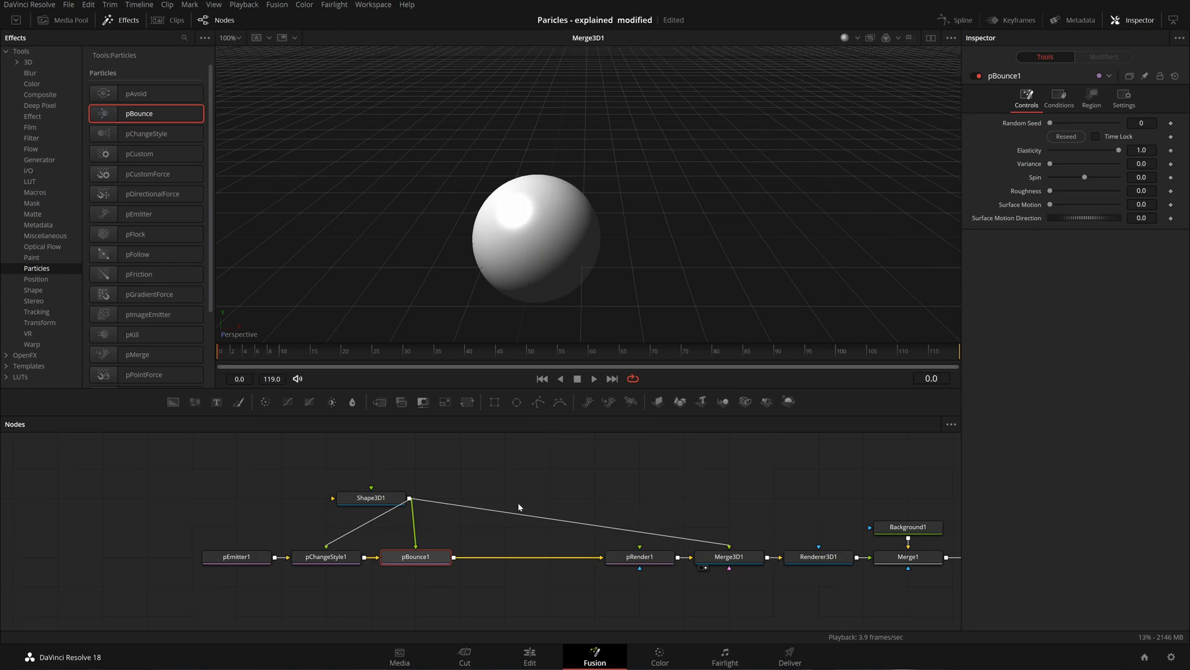
{"action": "key", "text": "shift+space"}
{"action": "type", "text": "coo"}
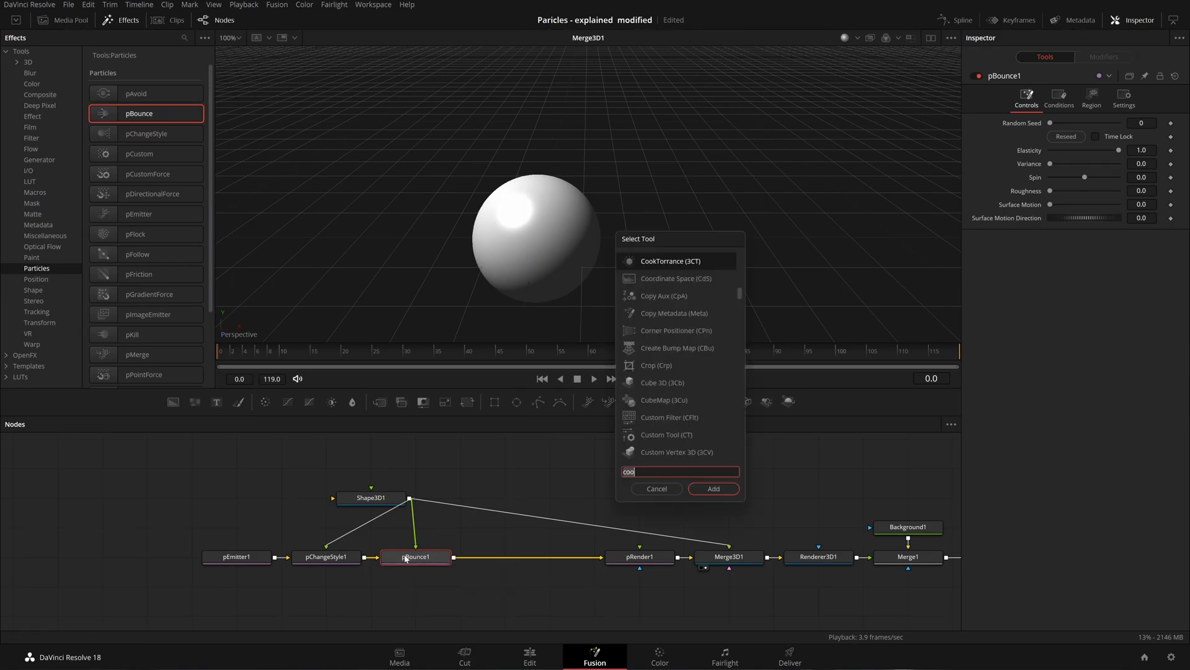
{"action": "key", "text": "BackSpace"}
{"action": "key", "text": "BackSpace"}
{"action": "key", "text": "BackSpace"}
{"action": "type", "text": "pd"}
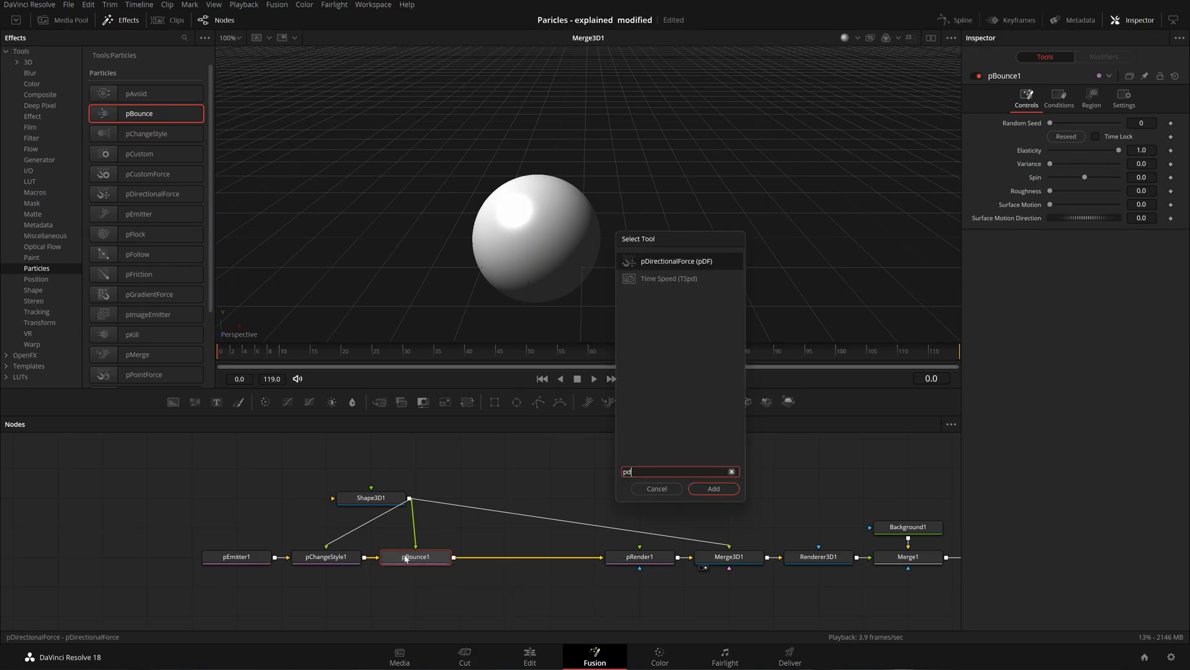
{"action": "left_click", "coordinate": [665, 491]}
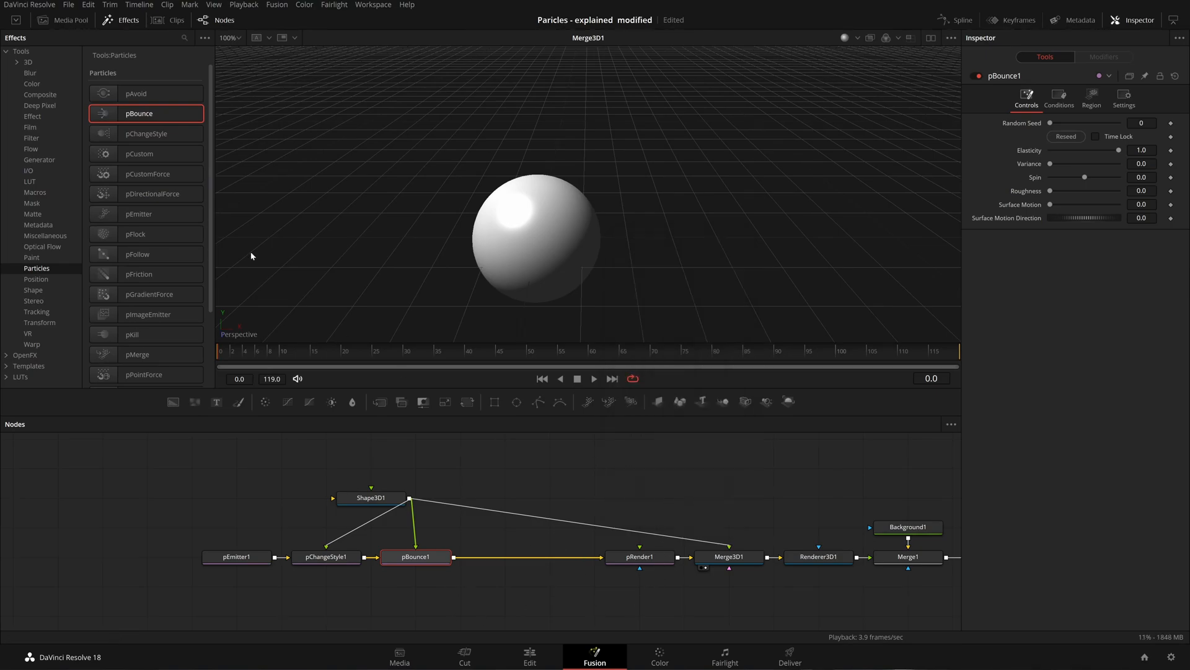
Insert a pDirectionalForce node between pBounce1 and pRender1, and check its region options.
{"action": "left_click_drag", "start_coordinate": [153, 203], "coordinate": [524, 562]}
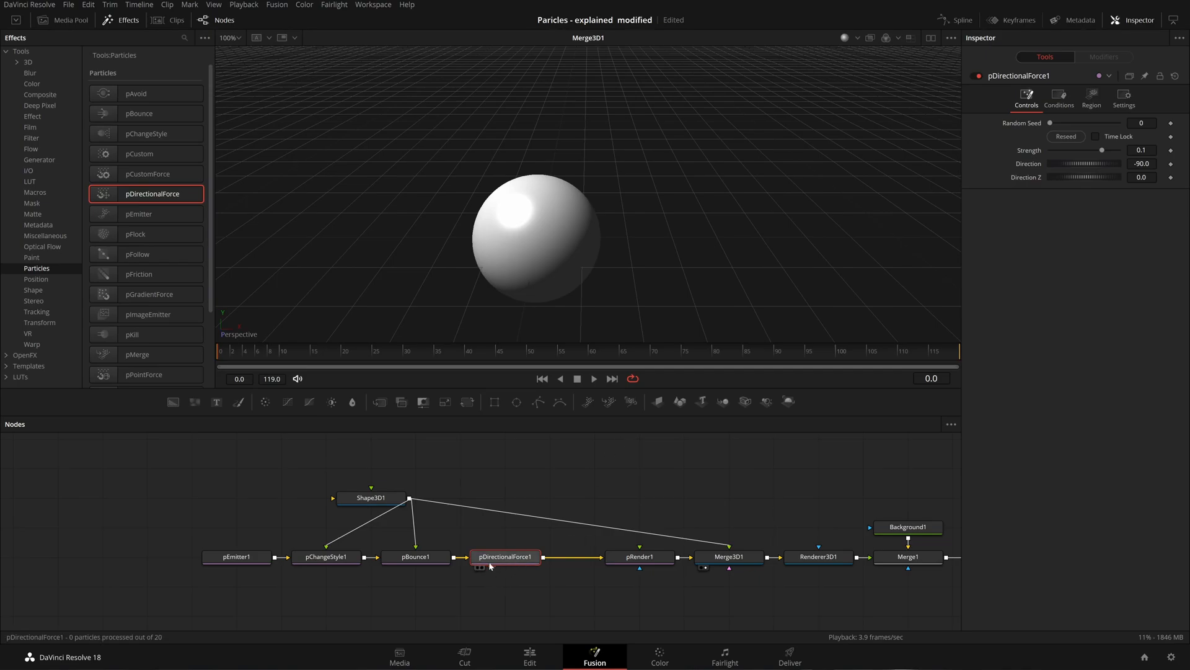
{"action": "left_click", "coordinate": [1092, 98]}
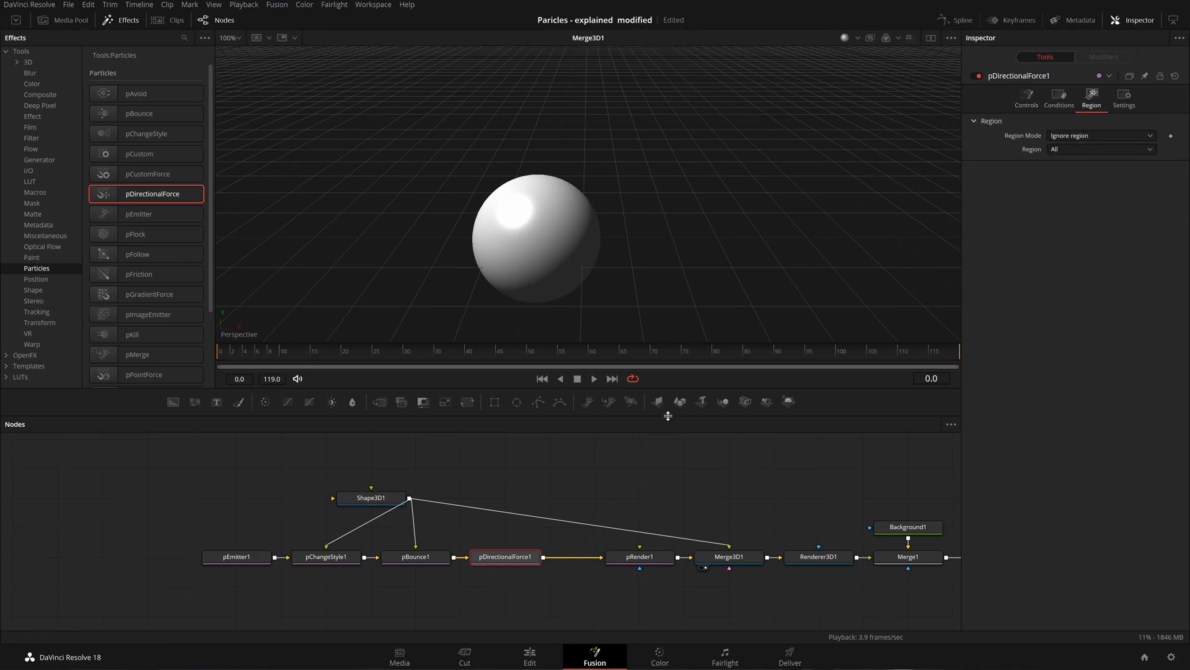
{"action": "left_click", "coordinate": [1081, 152]}
{"action": "left_click", "coordinate": [1082, 153]}
{"action": "left_click", "coordinate": [1027, 98]}
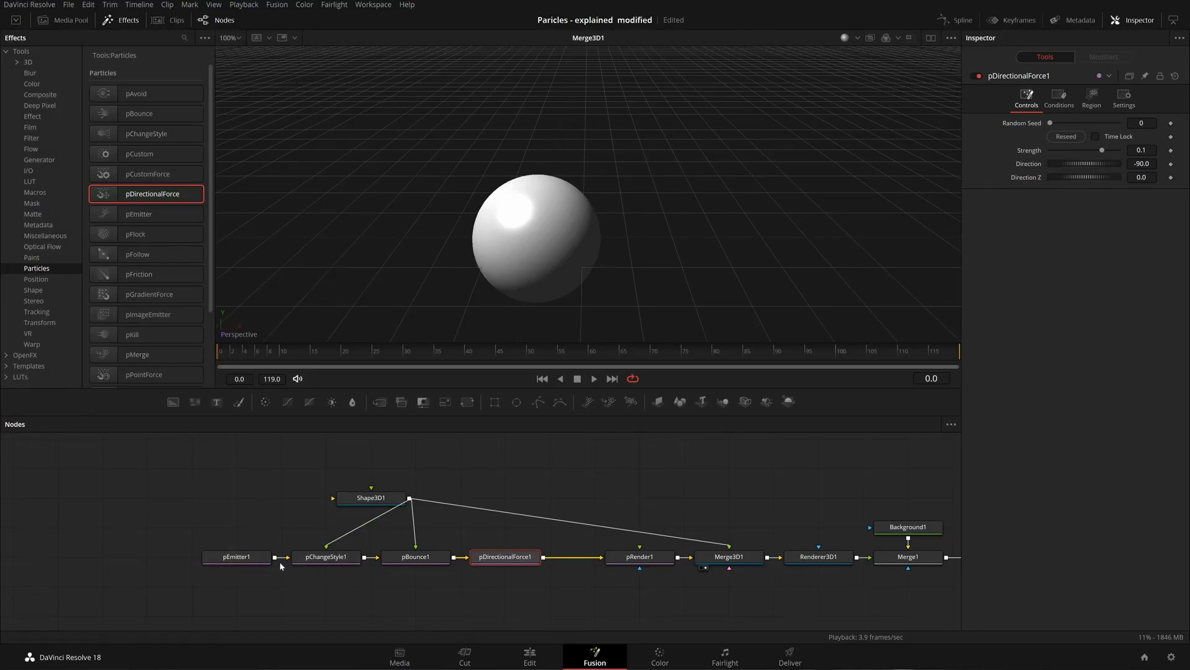
Hide the effects library and play the particle simulation briefly to check the area around the sphere.
{"action": "left_click", "coordinate": [109, 21]}
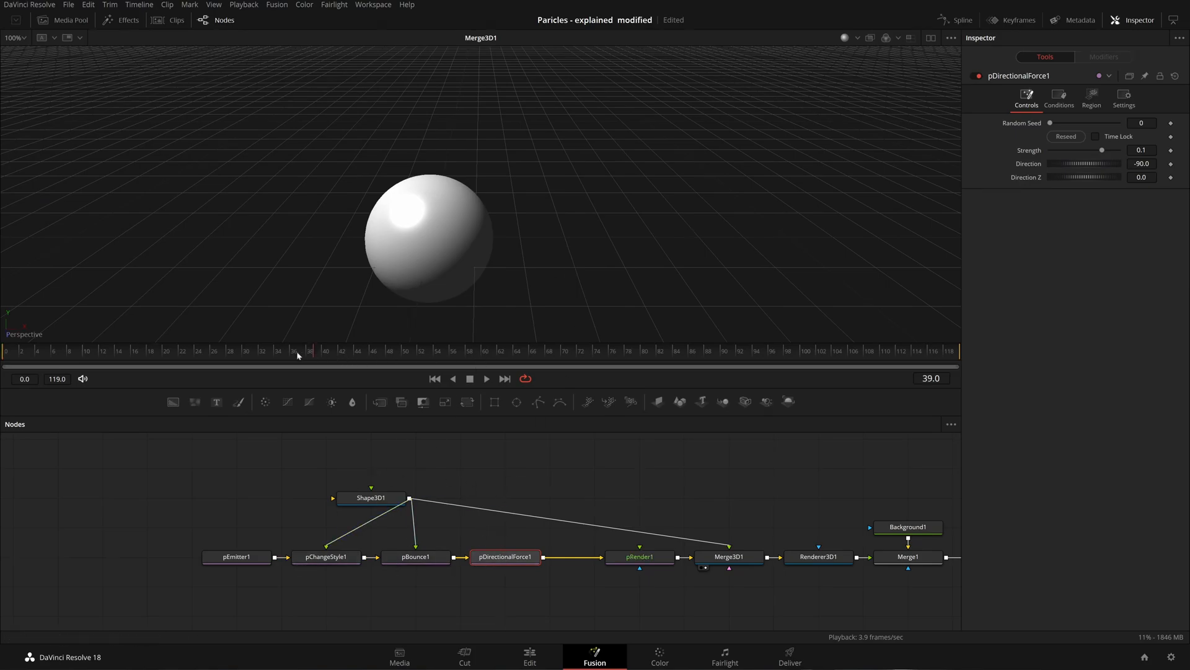
{"action": "left_click", "coordinate": [486, 378]}
{"action": "left_click", "coordinate": [470, 379]}
{"action": "scroll", "coordinate": [552, 234], "scroll_direction": "down", "scroll_amount": 5}
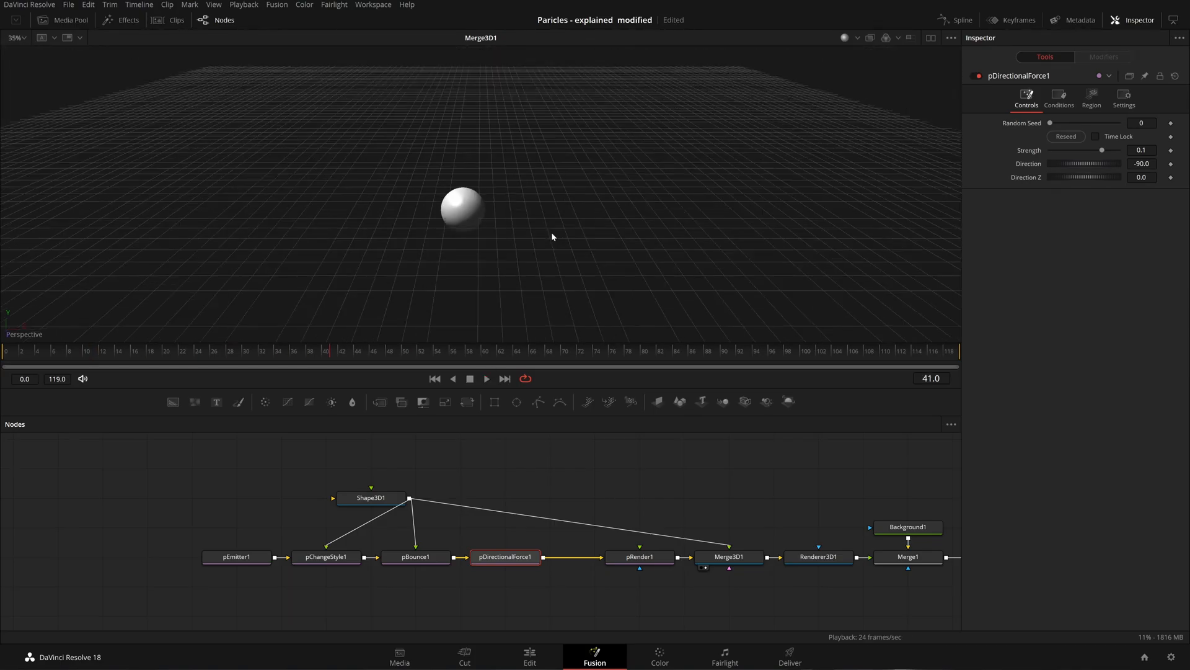
Set pEmitter1's region to Cube and raise it above the sphere to a Y offset of about 1.61.
{"action": "left_click", "coordinate": [244, 562]}
{"action": "left_click", "coordinate": [1109, 100]}
{"action": "left_click", "coordinate": [1092, 135]}
{"action": "left_click", "coordinate": [1058, 186]}
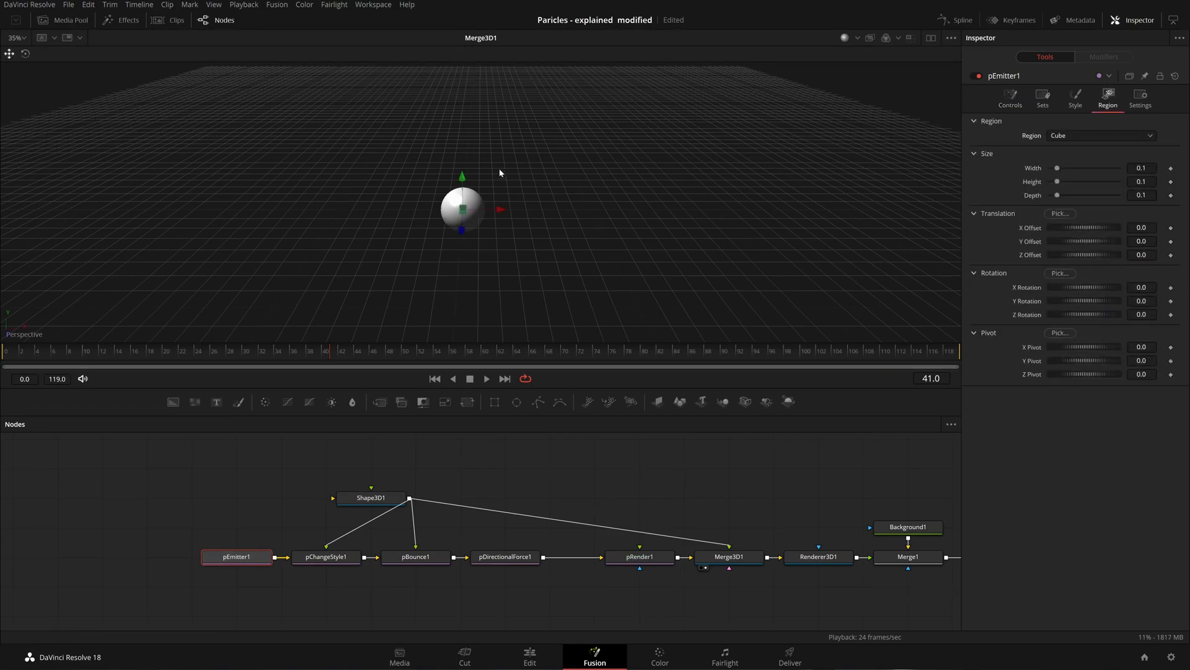
{"action": "left_click_drag", "start_coordinate": [462, 179], "coordinate": [467, 83]}
Enlarge pEmitter1's cube region to about 0.575 wide, 0.654 high and 0.835 deep.
{"action": "left_click_drag", "start_coordinate": [1057, 168], "coordinate": [1116, 196]}
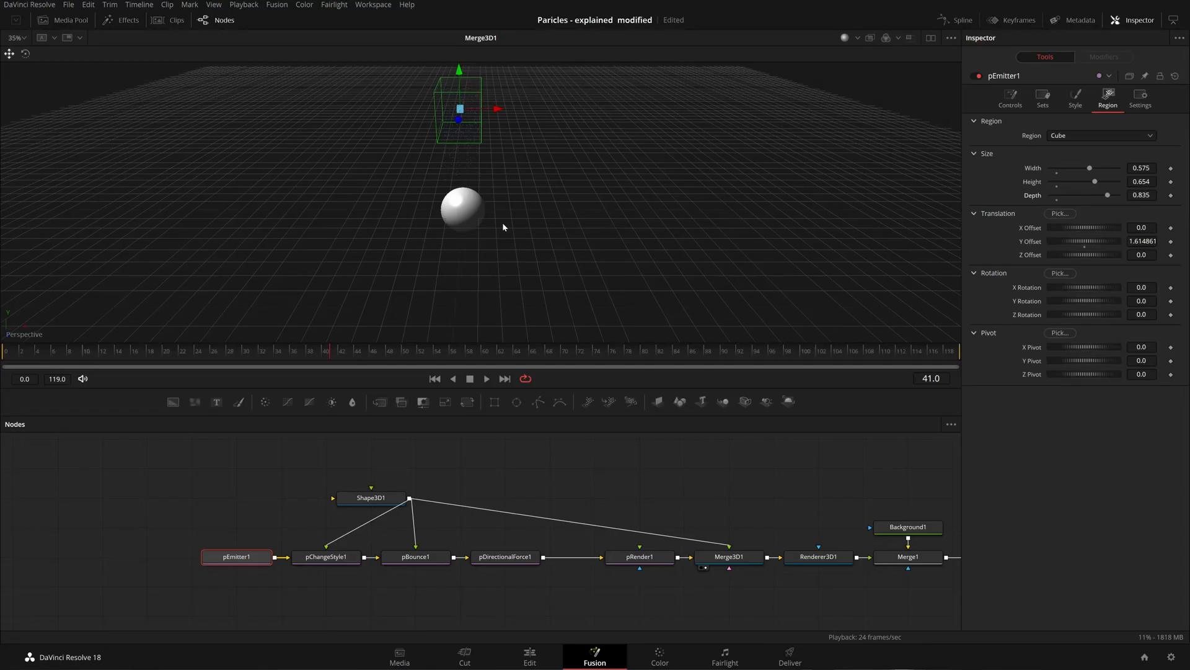
{"action": "left_click_drag", "start_coordinate": [481, 226], "coordinate": [576, 226]}
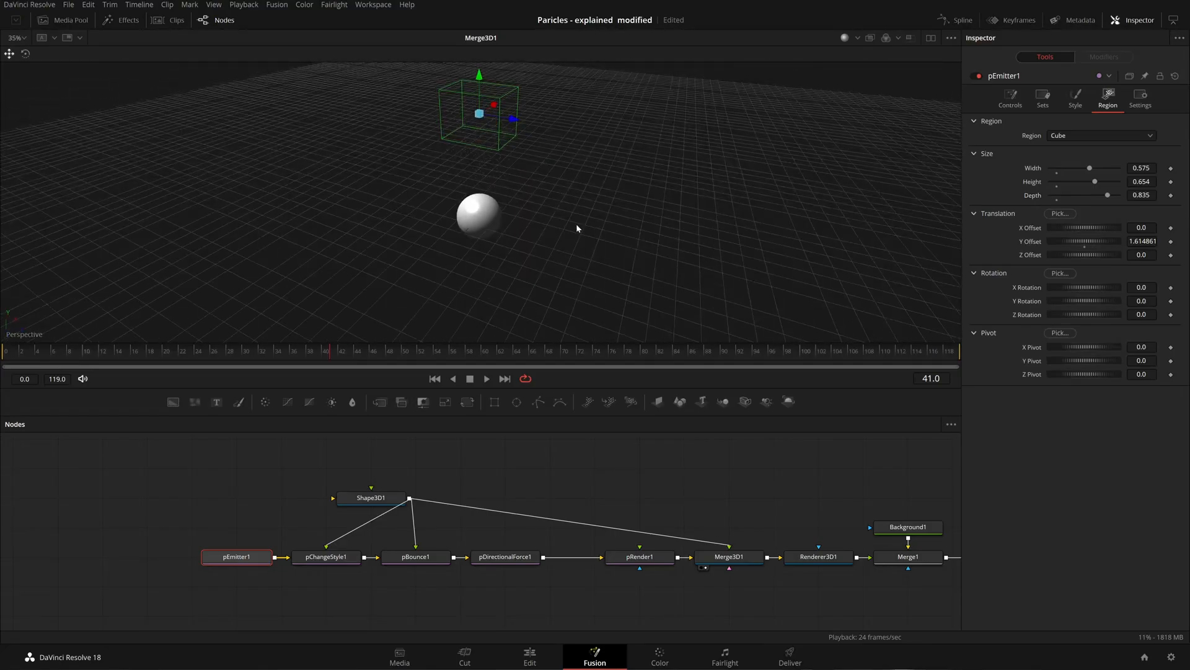
{"action": "key", "text": "f"}
{"action": "left_click_drag", "start_coordinate": [477, 256], "coordinate": [539, 222]}
{"action": "scroll", "coordinate": [539, 222], "scroll_direction": "down", "scroll_amount": 2}
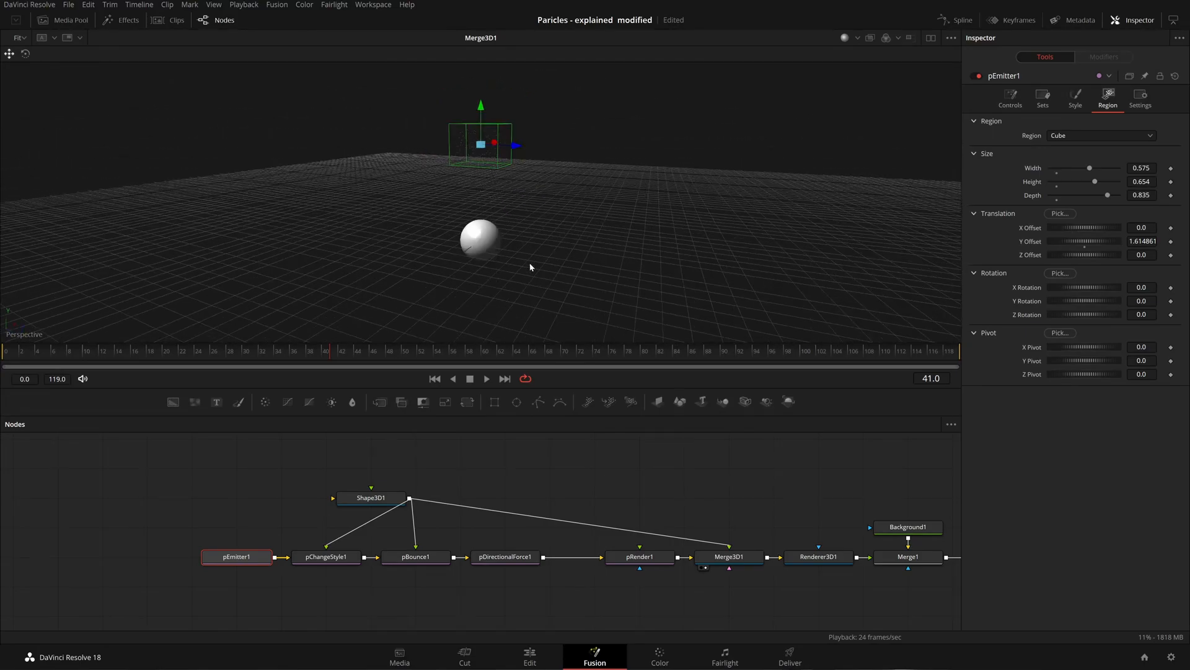
{"action": "left_click_drag", "start_coordinate": [530, 262], "coordinate": [515, 162]}
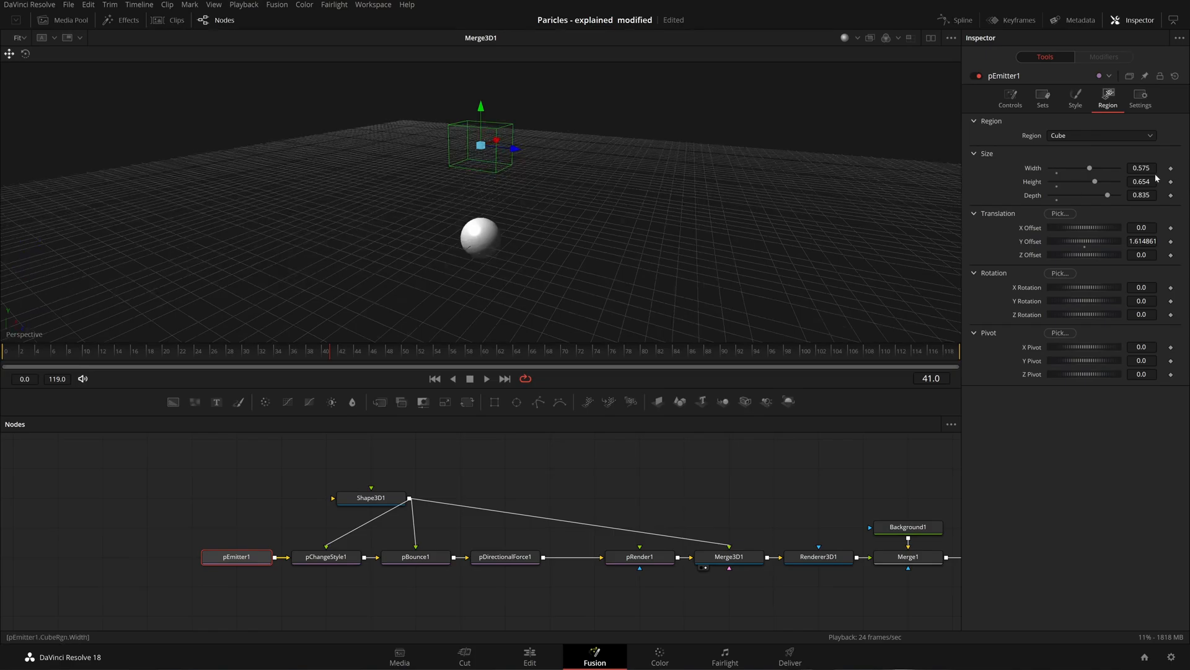
Shrink pEmitter1's cube region to 0.568 wide, 0.199 high and 0.561 deep, and lower its Y offset to about 1.385.
{"action": "left_click_drag", "start_coordinate": [1085, 168], "coordinate": [1088, 194]}
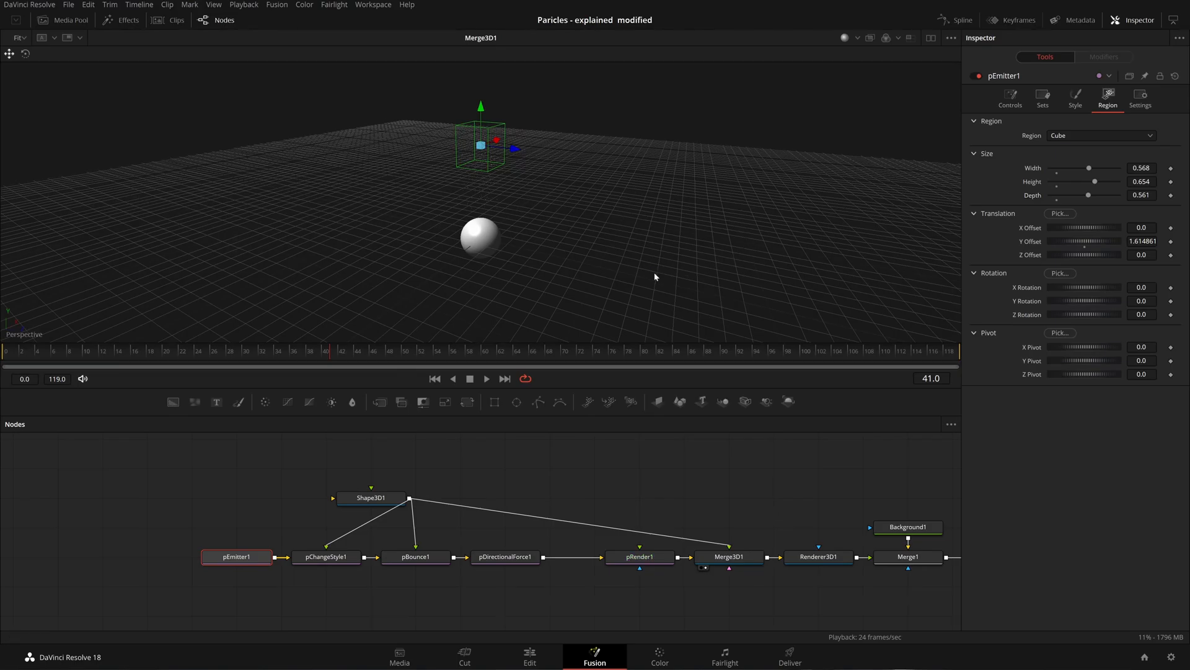
{"action": "left_click_drag", "start_coordinate": [1095, 181], "coordinate": [1064, 182]}
{"action": "left_click_drag", "start_coordinate": [481, 112], "coordinate": [482, 126]}
Frame the Shape3D1 sphere in the 3D view and enlarge the viewer area above the node graph.
{"action": "left_click", "coordinate": [488, 241]}
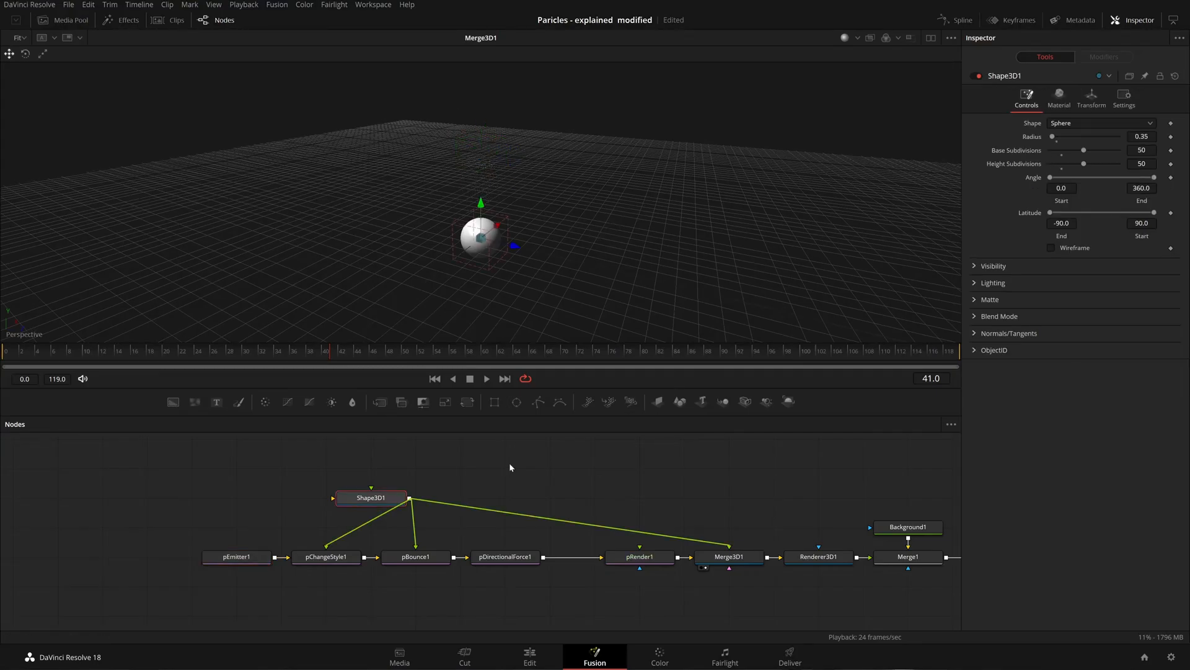
{"action": "key", "text": "f"}
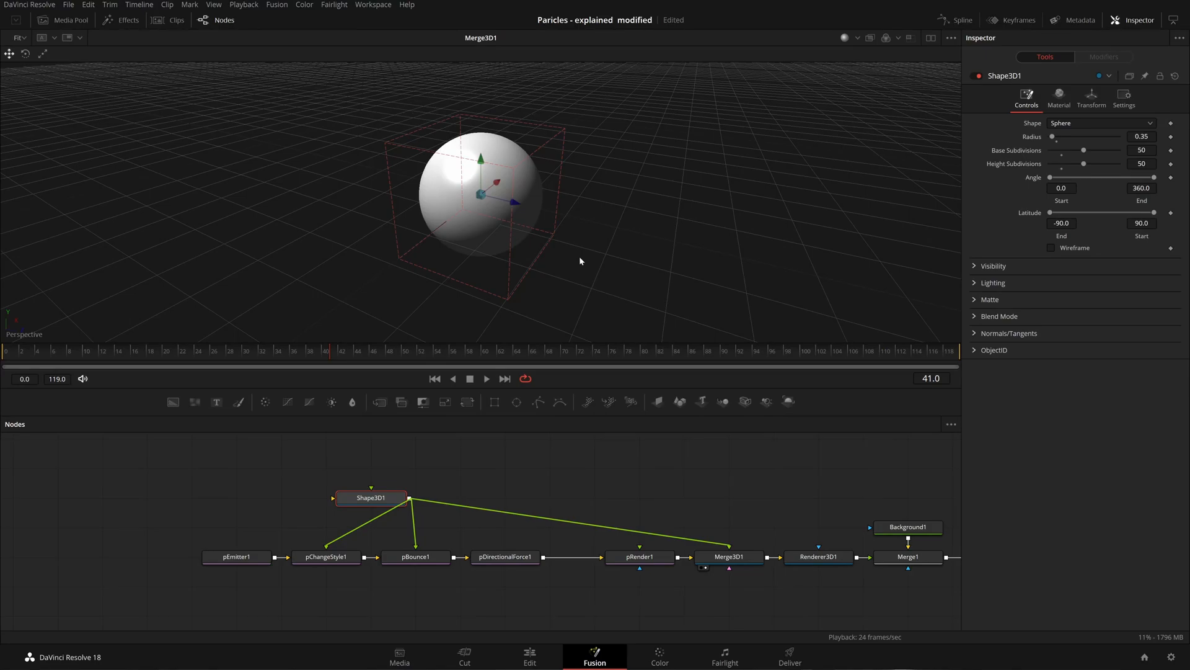
{"action": "scroll", "coordinate": [579, 261], "scroll_direction": "down", "scroll_amount": 2}
{"action": "left_click_drag", "start_coordinate": [580, 261], "coordinate": [602, 248]}
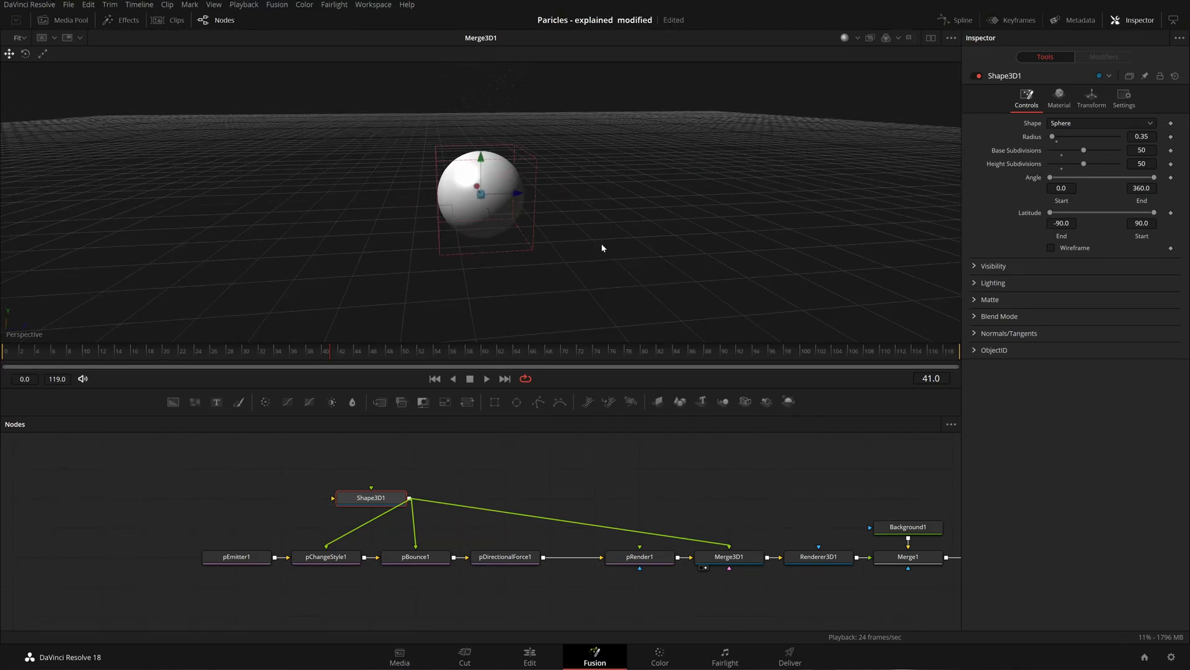
{"action": "left_click_drag", "start_coordinate": [601, 268], "coordinate": [626, 323]}
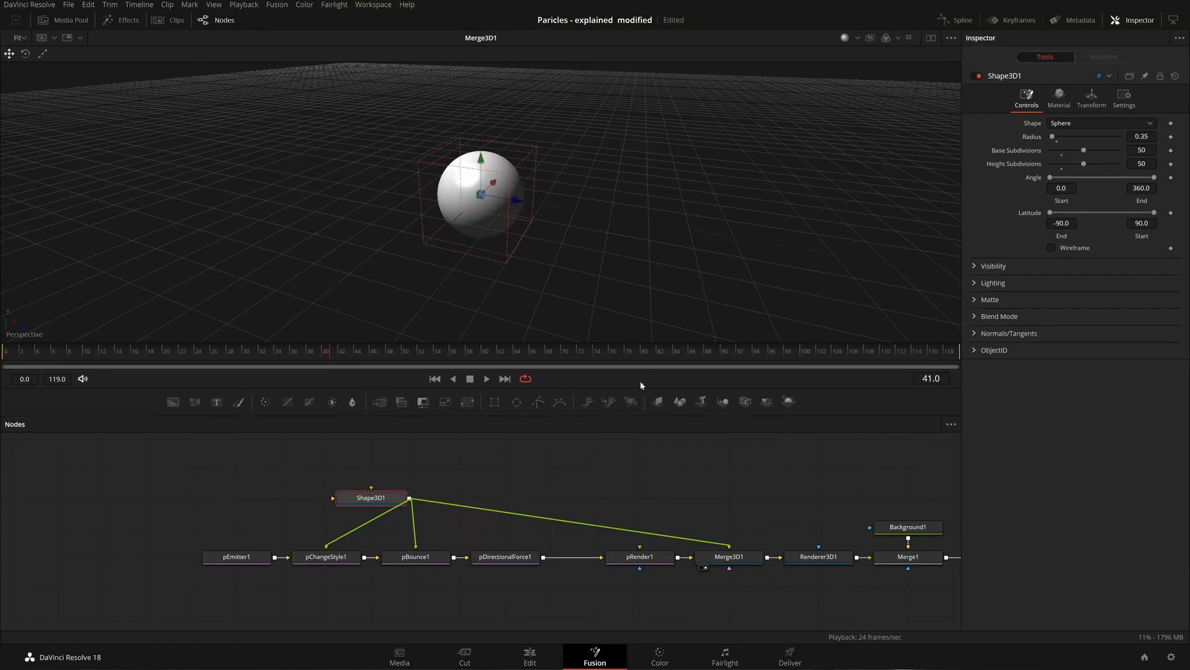
{"action": "left_click_drag", "start_coordinate": [616, 388], "coordinate": [608, 443]}
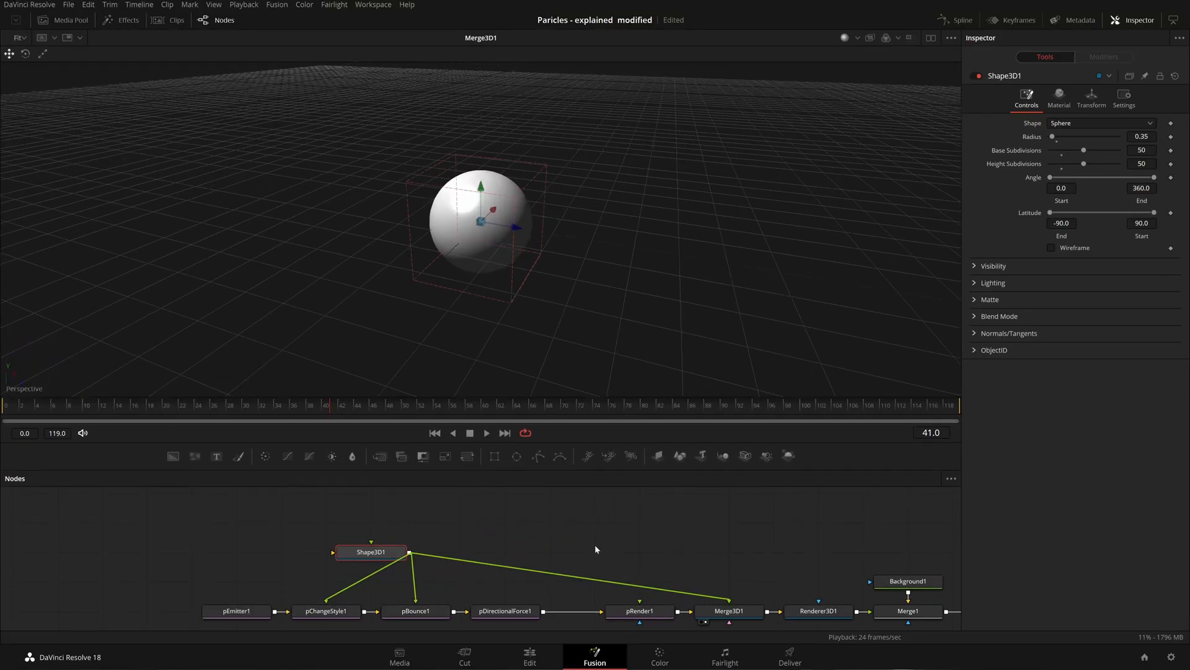
Switch to Timeline 2 and open its Fusion composition.
{"action": "left_click_drag", "start_coordinate": [579, 583], "coordinate": [486, 564]}
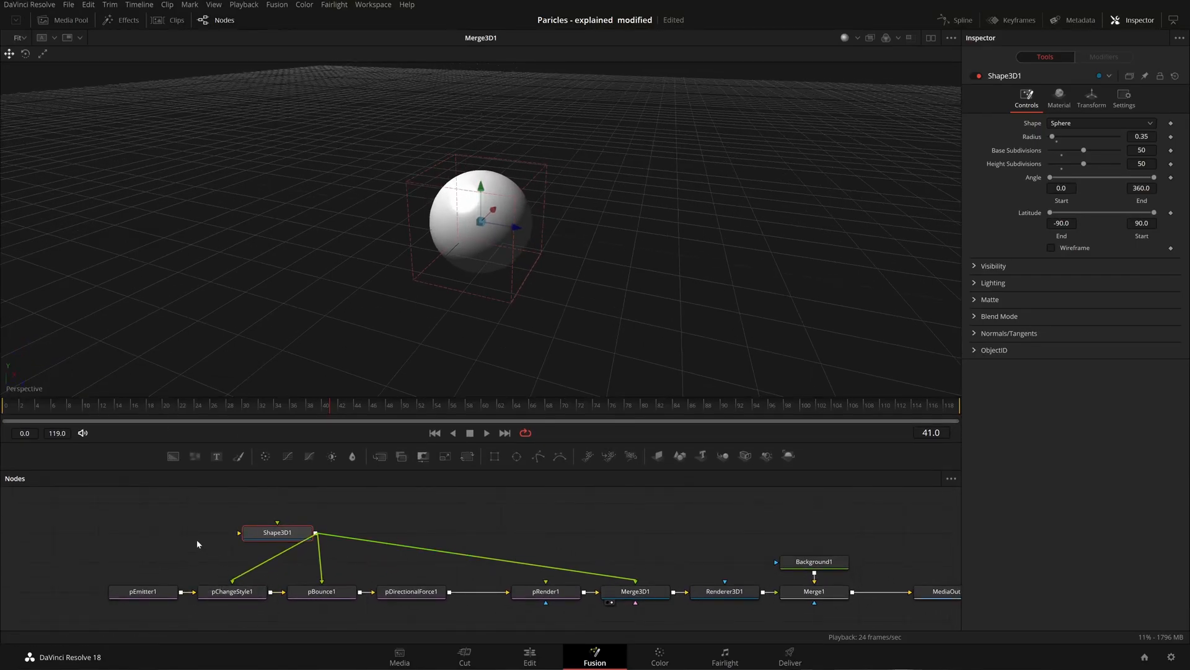
{"action": "left_click_drag", "start_coordinate": [197, 544], "coordinate": [321, 532]}
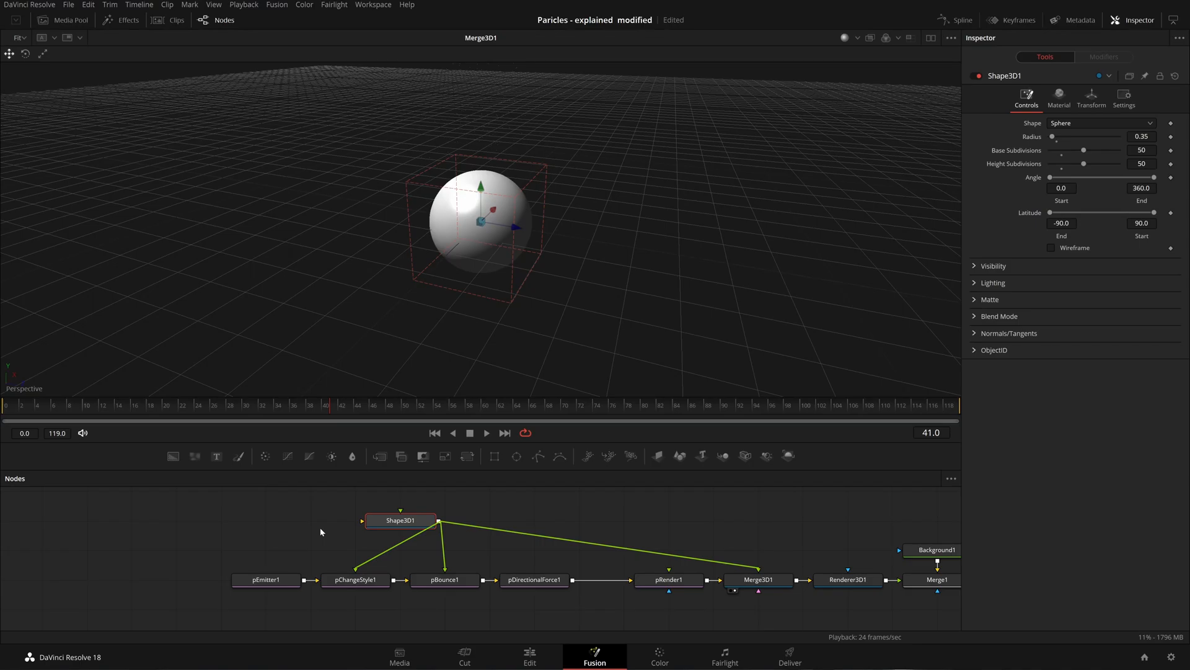
{"action": "left_click", "coordinate": [210, 492]}
{"action": "left_click_drag", "start_coordinate": [209, 491], "coordinate": [472, 560]}
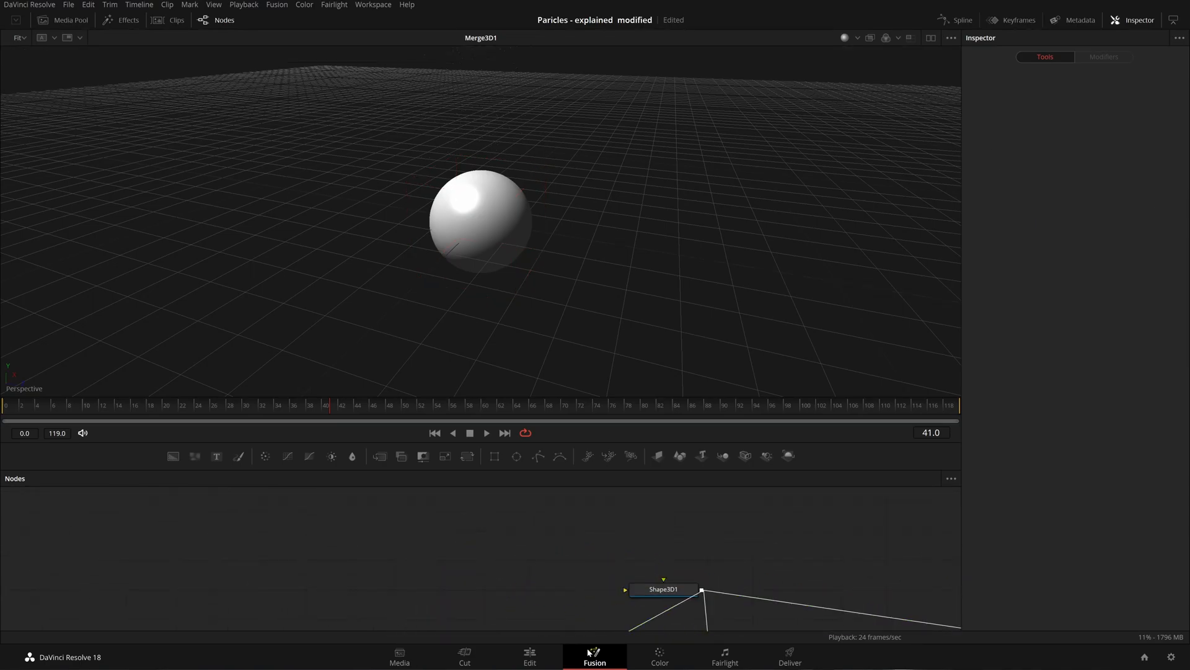
{"action": "left_click", "coordinate": [530, 656]}
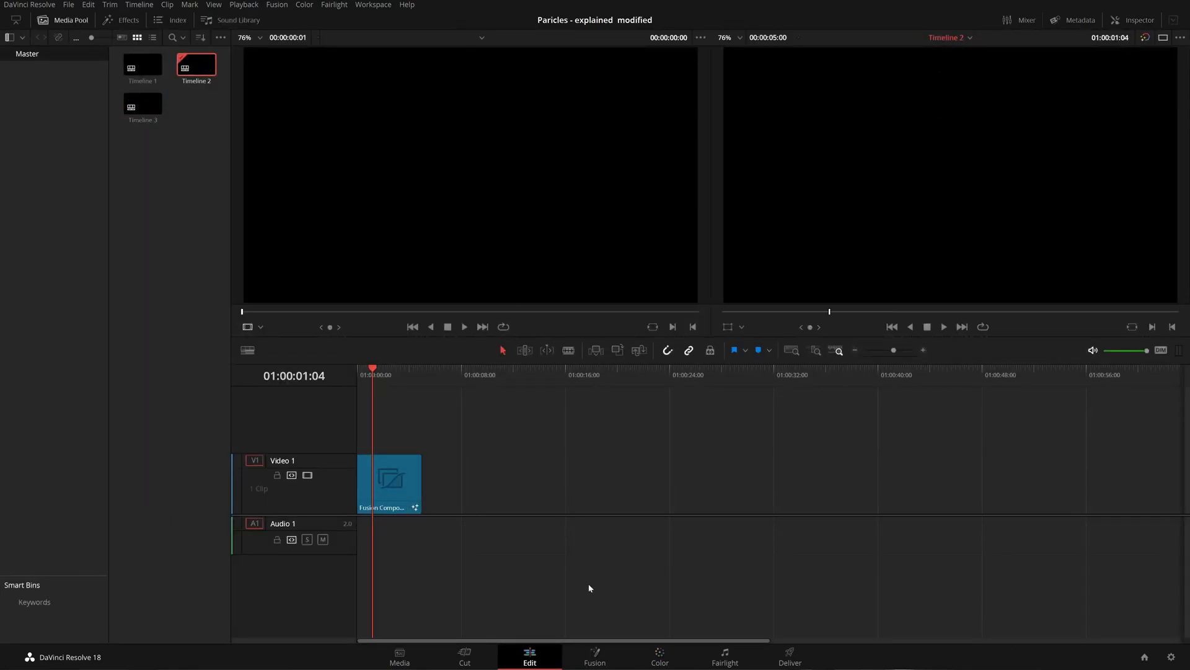
{"action": "left_click", "coordinate": [595, 656]}
Find and copy the Rectangle1, Rectangle1_1, Background1, Background2, Merge1 and Transform1 nodes feeding pChangeStyle1.
{"action": "mouse_move", "coordinate": [403, 575]}
{"action": "left_mouse_down"}
{"action": "mouse_move", "coordinate": [558, 545]}
{"action": "mouse_move", "coordinate": [409, 553]}
{"action": "left_mouse_up"}
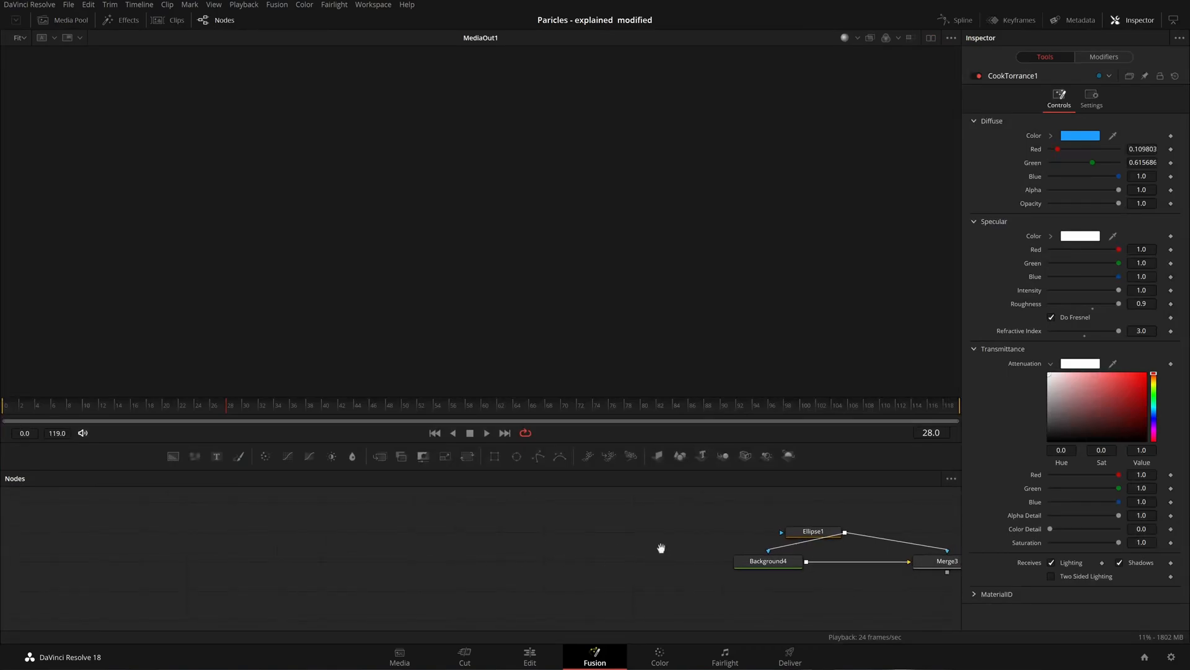
{"action": "left_click_drag", "start_coordinate": [661, 547], "coordinate": [395, 547]}
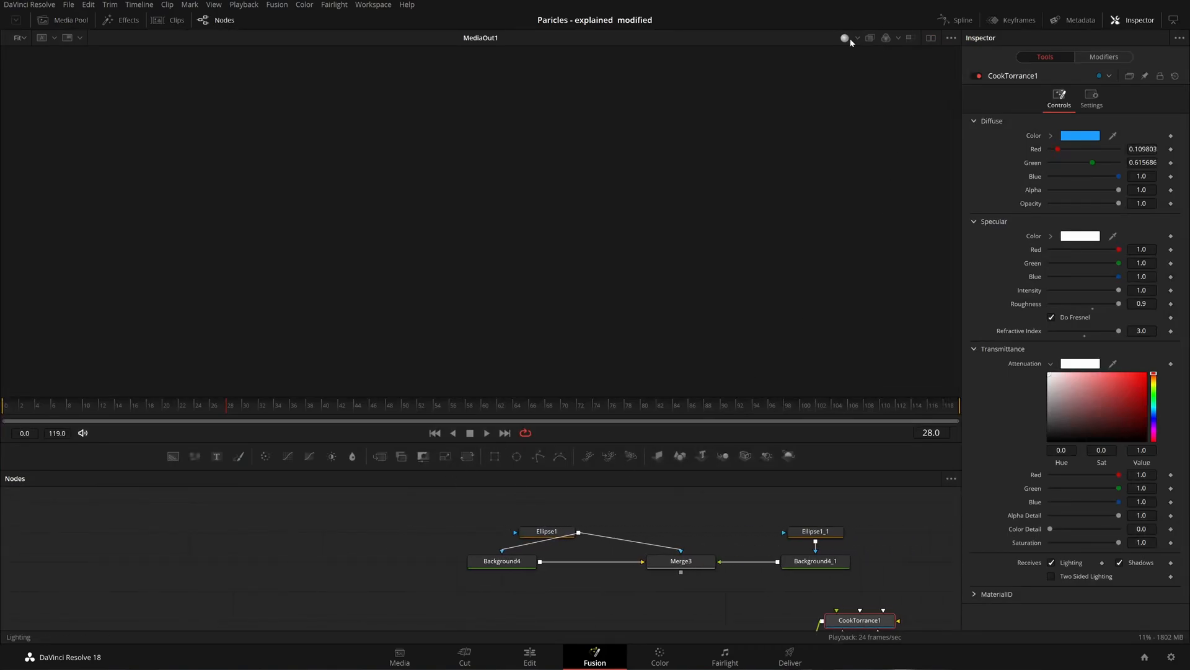
{"action": "left_click_drag", "start_coordinate": [429, 504], "coordinate": [812, 580]}
{"action": "left_click_drag", "start_coordinate": [720, 552], "coordinate": [775, 496]}
{"action": "left_click_drag", "start_coordinate": [578, 610], "coordinate": [707, 496]}
{"action": "left_click_drag", "start_coordinate": [636, 533], "coordinate": [729, 482]}
{"action": "left_click_drag", "start_coordinate": [575, 556], "coordinate": [523, 562]}
{"action": "left_click_drag", "start_coordinate": [266, 513], "coordinate": [628, 593]}
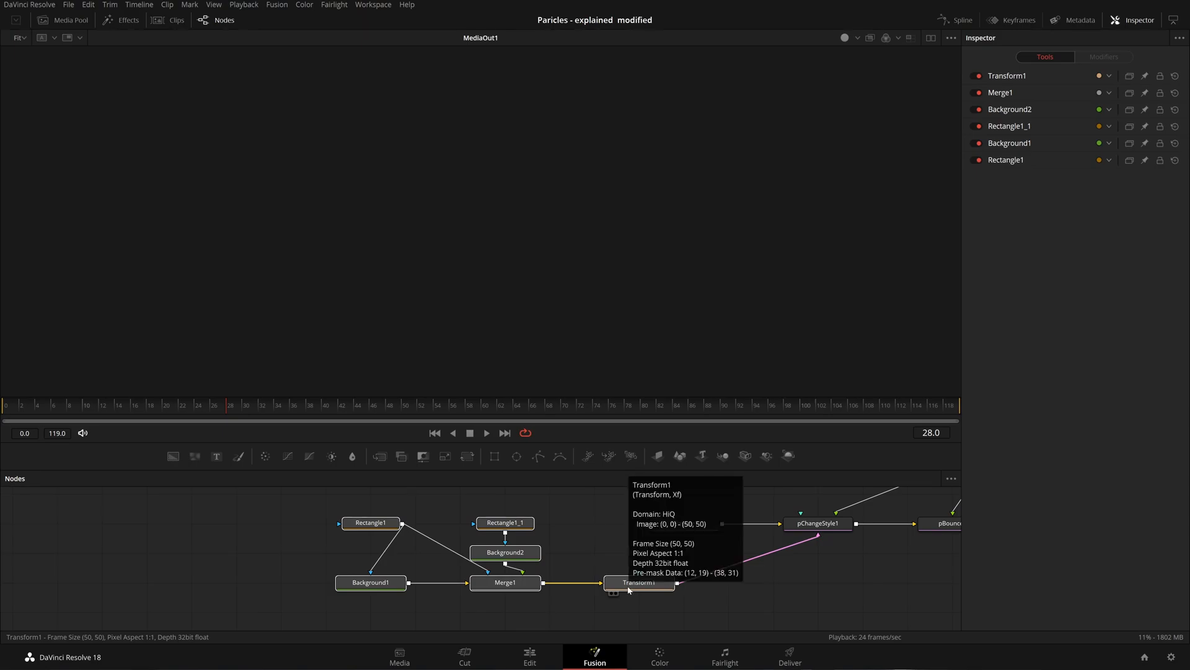
Return to Timeline 3's Fusion composition and paste the copied nodes beside pEmitter1.
{"action": "left_click", "coordinate": [528, 654]}
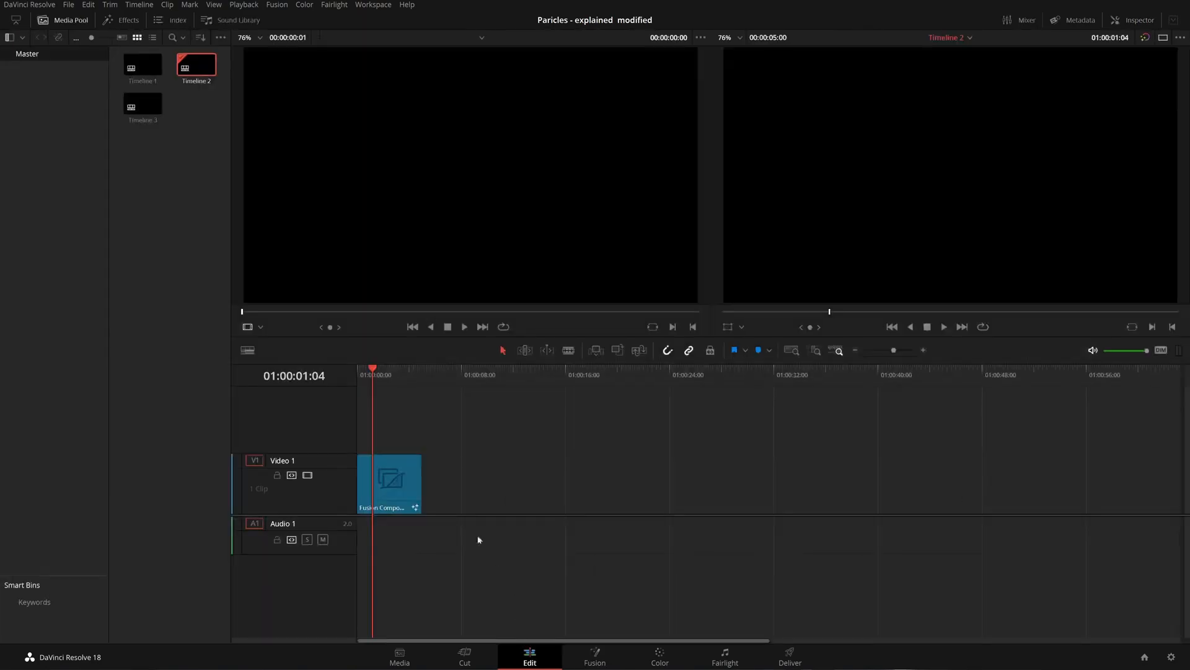
{"action": "double_click", "coordinate": [146, 106]}
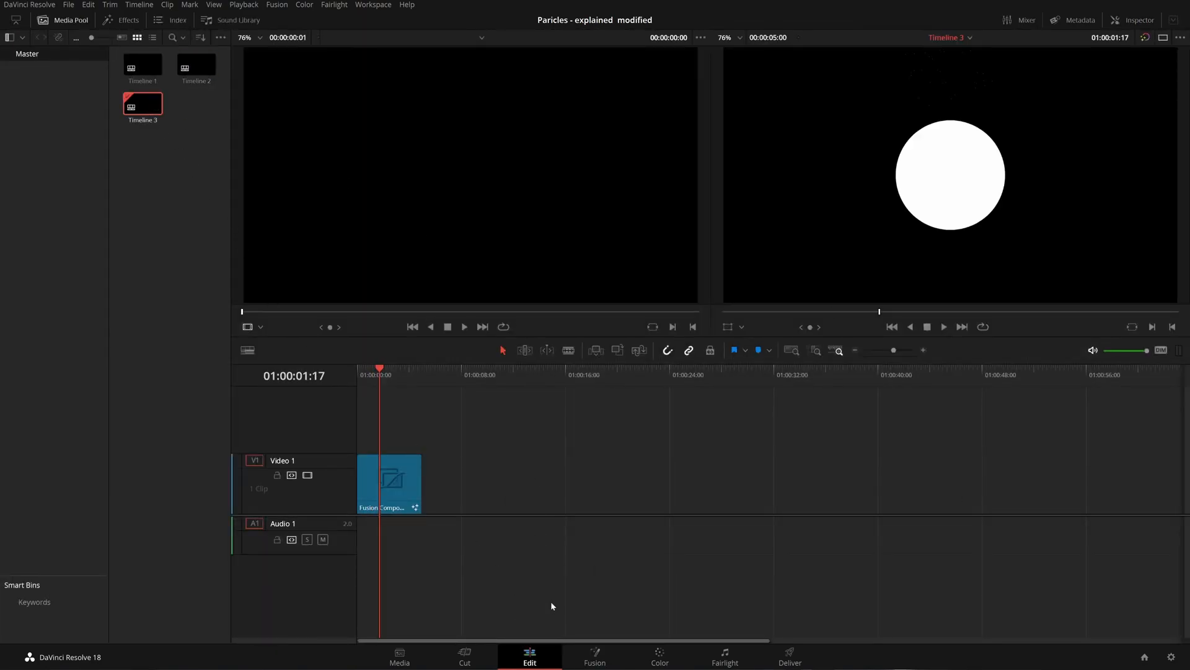
{"action": "left_click", "coordinate": [588, 661]}
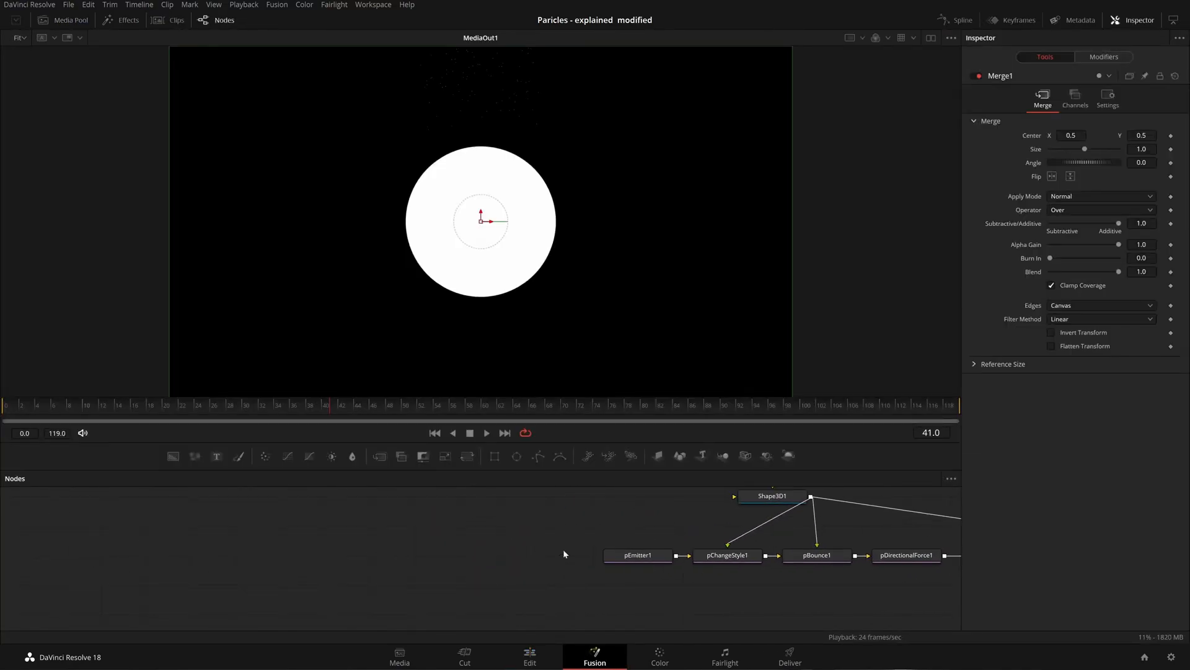
{"action": "key", "text": "ctrl+v"}
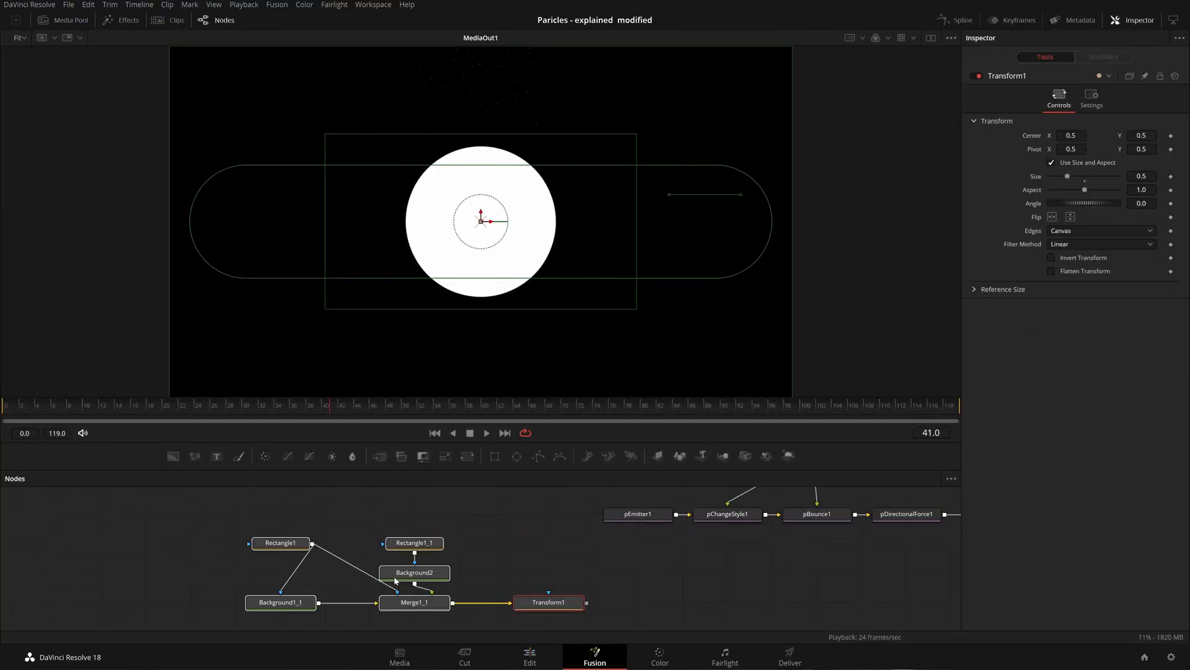
{"action": "left_click", "coordinate": [636, 576]}
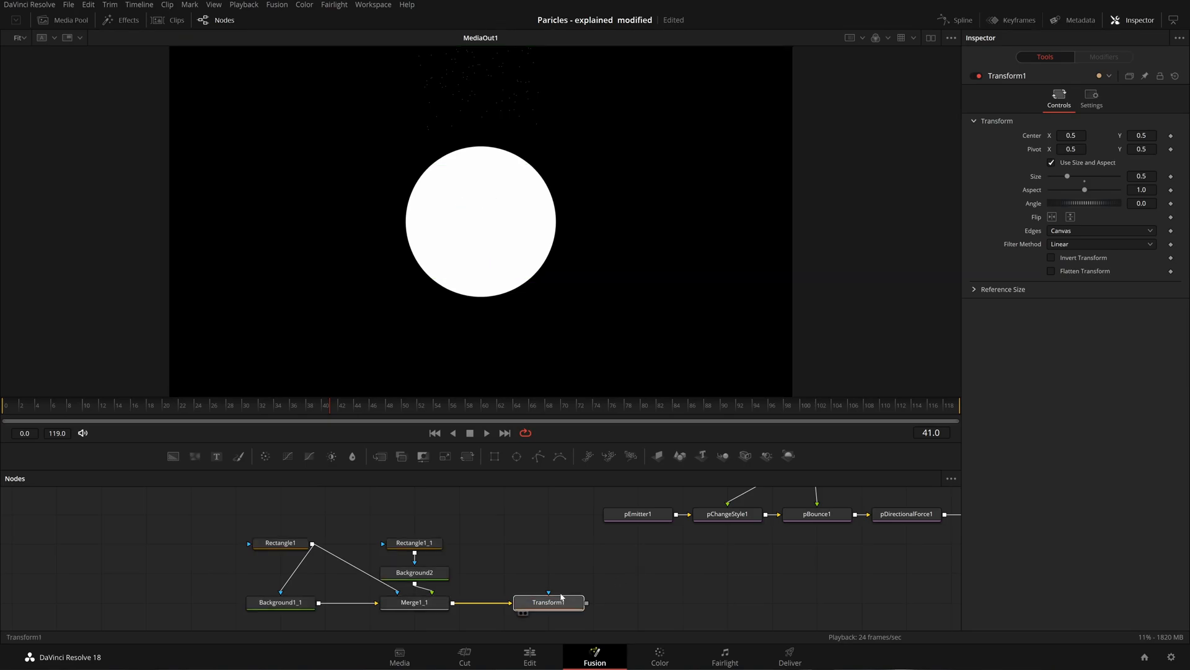
Display Transform1 in the viewer to examine the pasted particle image, and review the pChangeStyle1 and Shape3D1 nodes.
{"action": "left_click_drag", "start_coordinate": [562, 603], "coordinate": [579, 364]}
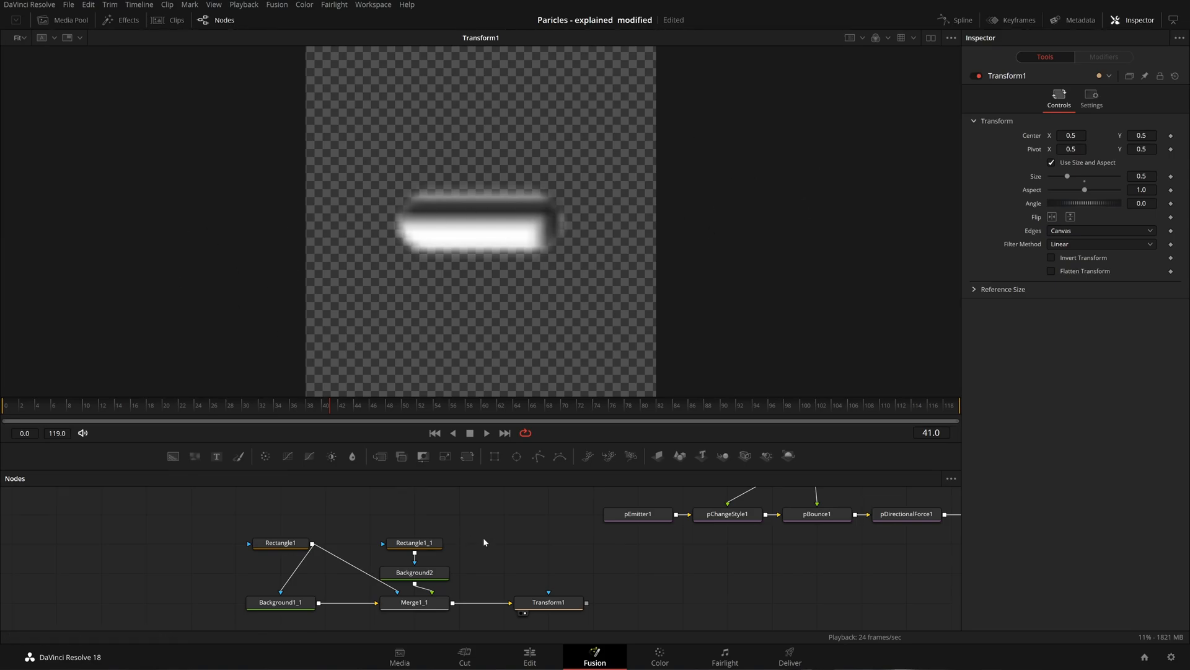
{"action": "left_click_drag", "start_coordinate": [595, 549], "coordinate": [416, 527]}
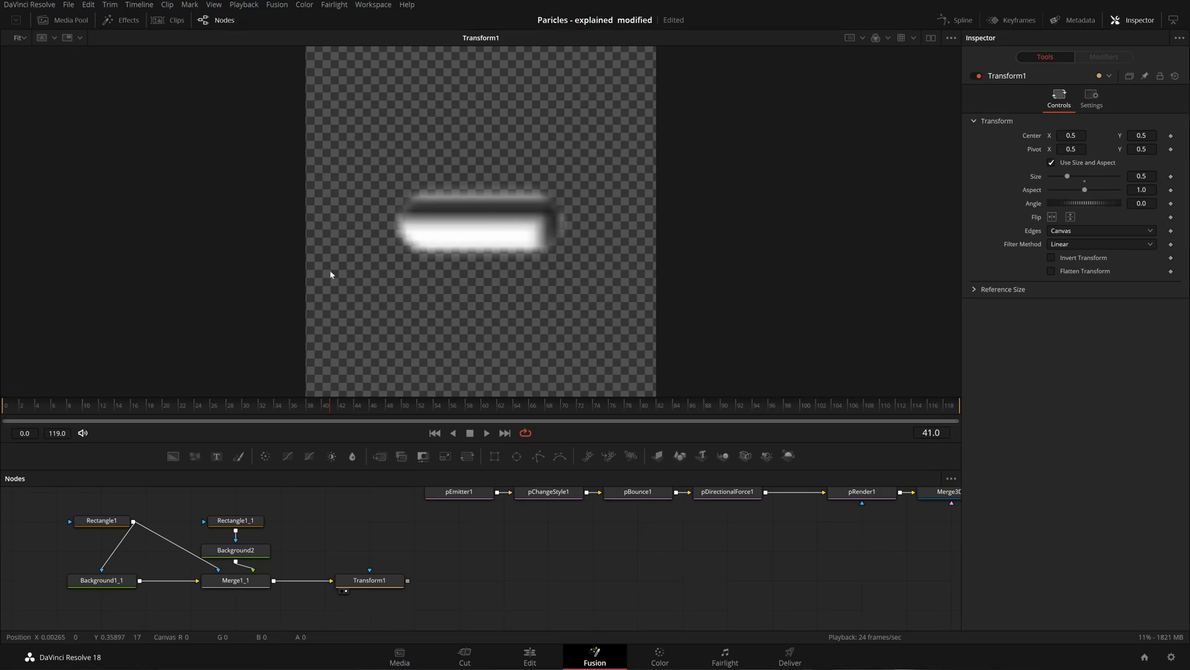
{"action": "left_click_drag", "start_coordinate": [408, 614], "coordinate": [26, 489]}
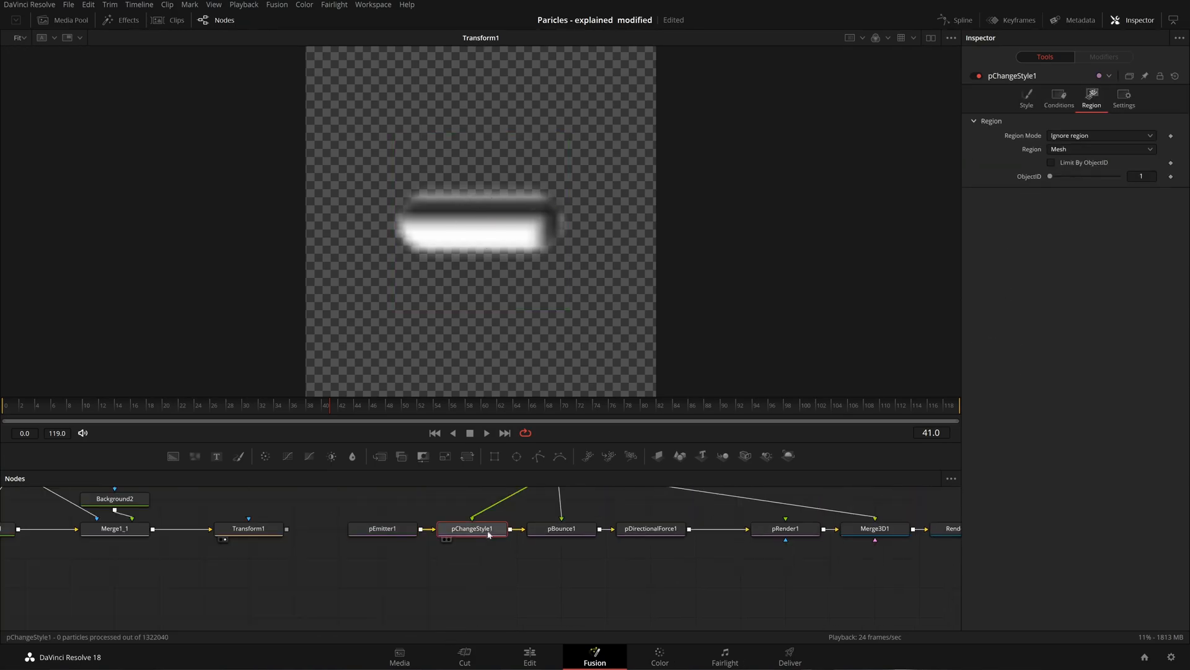
{"action": "left_click", "coordinate": [406, 510]}
{"action": "left_click_drag", "start_coordinate": [615, 541], "coordinate": [490, 599]}
{"action": "left_click", "coordinate": [411, 529]}
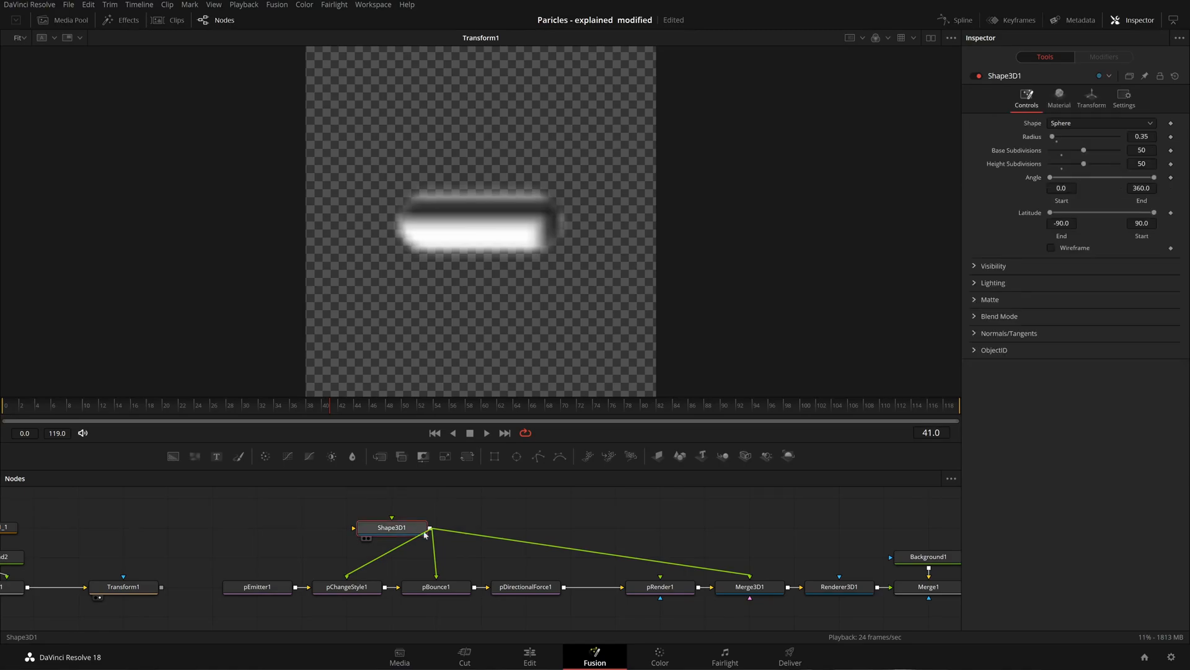
Display Merge3D1 in the viewer, play the particle simulation, and check pEmitter1's cube region above the sphere.
{"action": "left_click_drag", "start_coordinate": [771, 591], "coordinate": [685, 271]}
{"action": "left_click_drag", "start_coordinate": [609, 537], "coordinate": [607, 511]}
{"action": "key", "text": "space"}
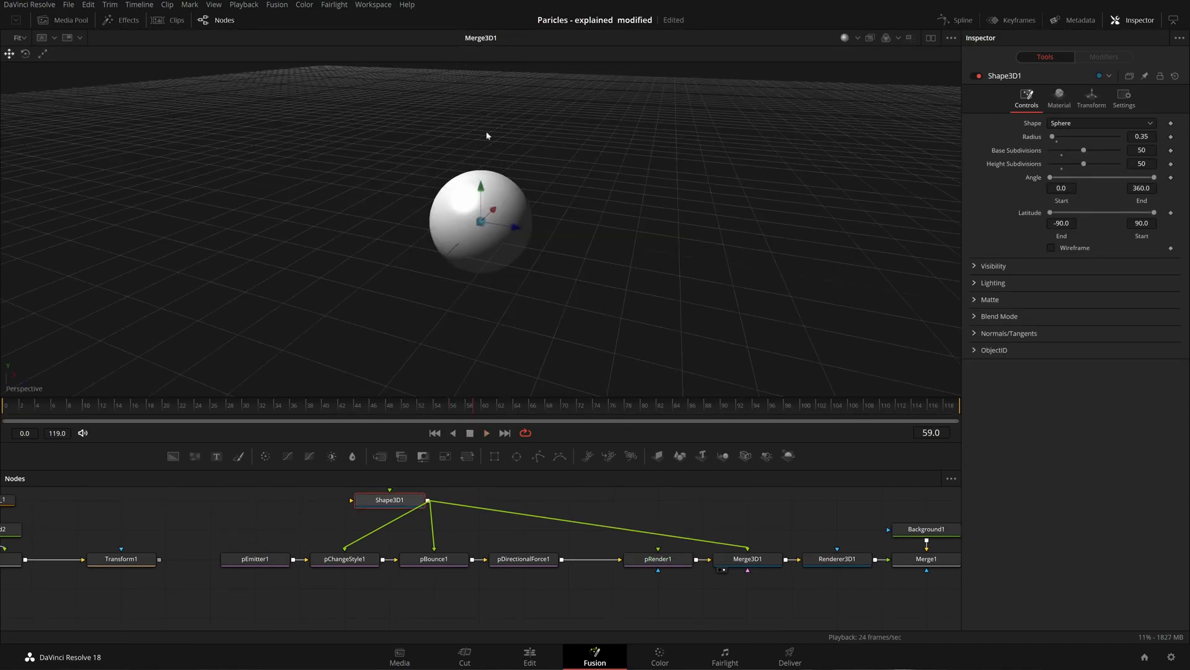
{"action": "left_click_drag", "start_coordinate": [518, 147], "coordinate": [510, 240]}
{"action": "left_click", "coordinate": [273, 559]}
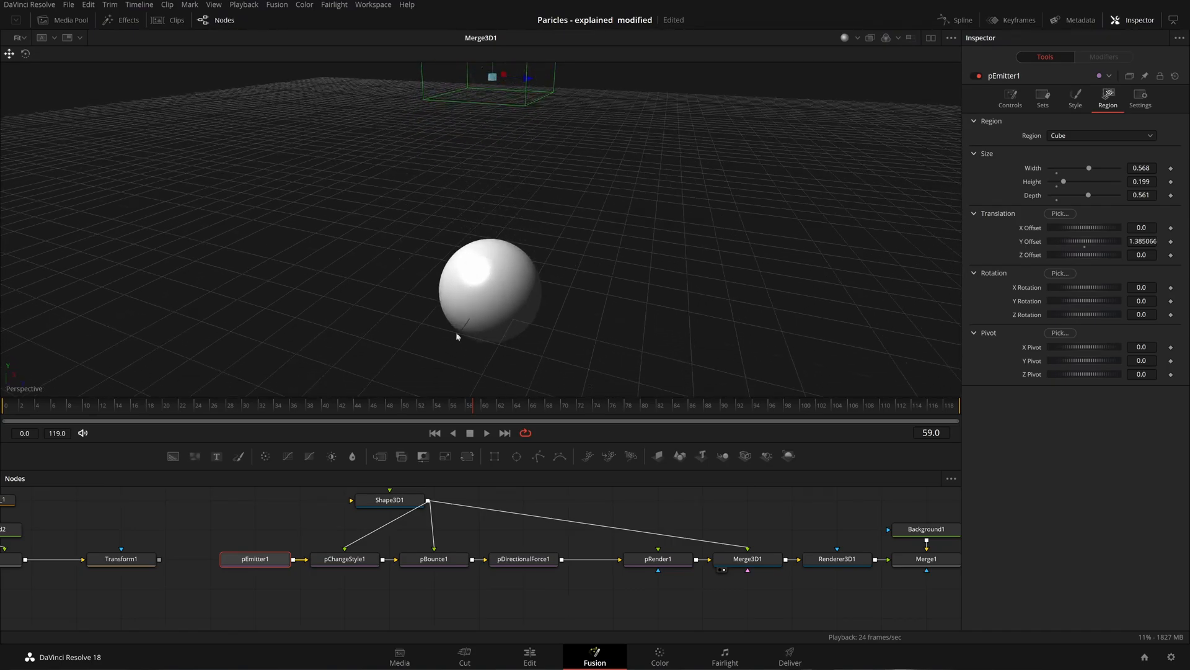
Replay the particle simulation and check pBounce1's controls and pEmitter1's style settings.
{"action": "left_click", "coordinate": [486, 433]}
{"action": "left_click", "coordinate": [434, 560]}
{"action": "key", "text": "space"}
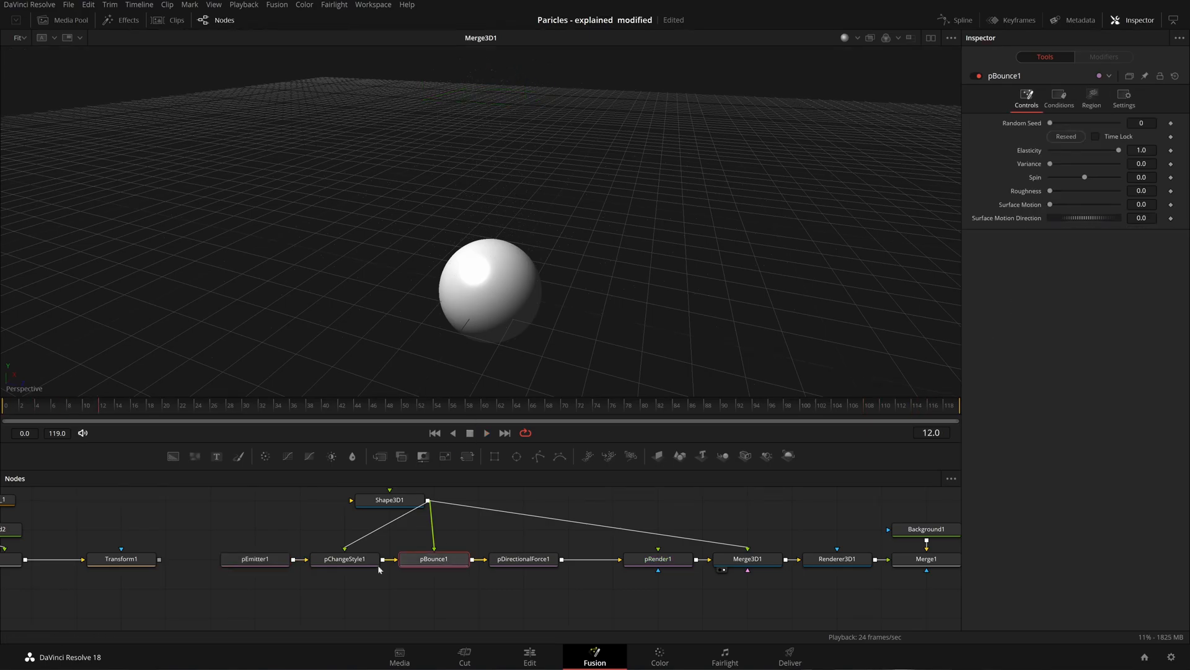
{"action": "left_click", "coordinate": [261, 566]}
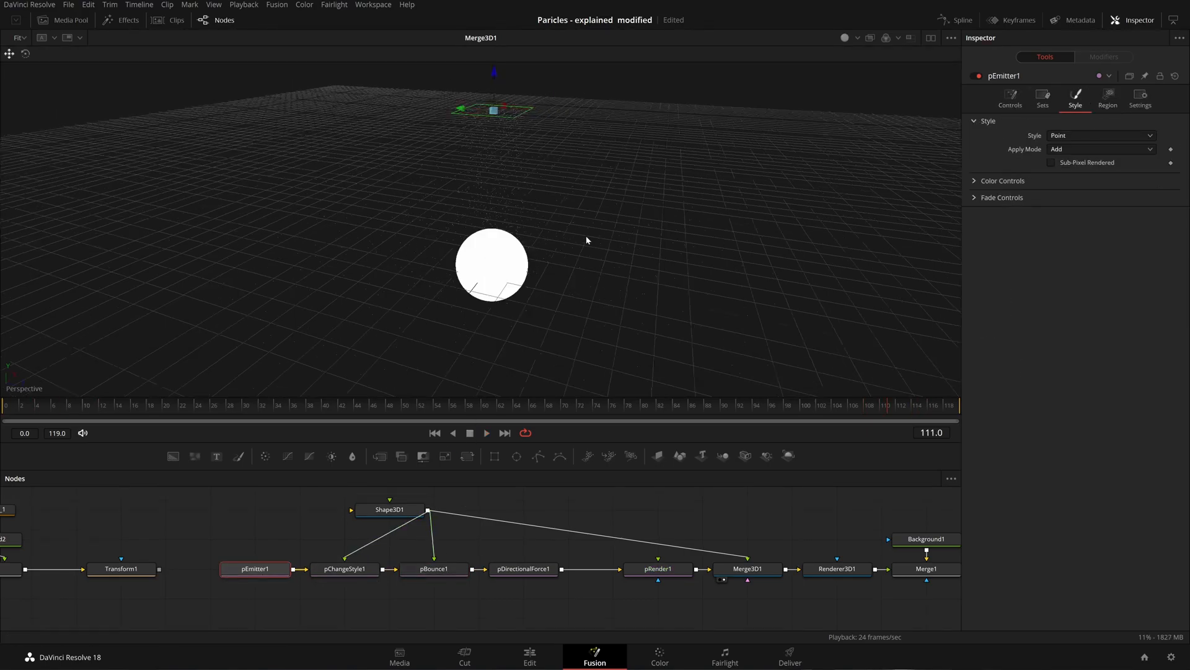
{"action": "left_click", "coordinate": [487, 433]}
{"action": "left_click", "coordinate": [473, 434]}
Set pBounce1's elasticity to 0.087, variance to 0.606, spin to 0.98 and roughness to 20, and replay the simulation.
{"action": "left_click", "coordinate": [433, 571]}
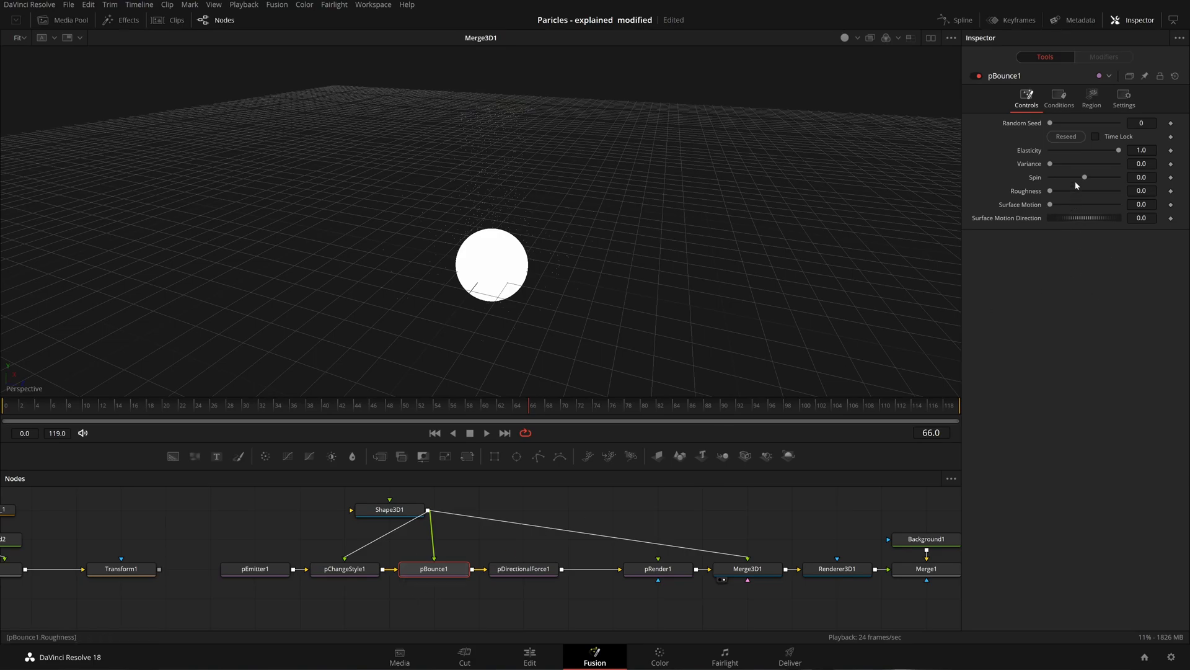
{"action": "left_click_drag", "start_coordinate": [1119, 150], "coordinate": [1056, 150]}
{"action": "left_click_drag", "start_coordinate": [1050, 191], "coordinate": [1092, 165]}
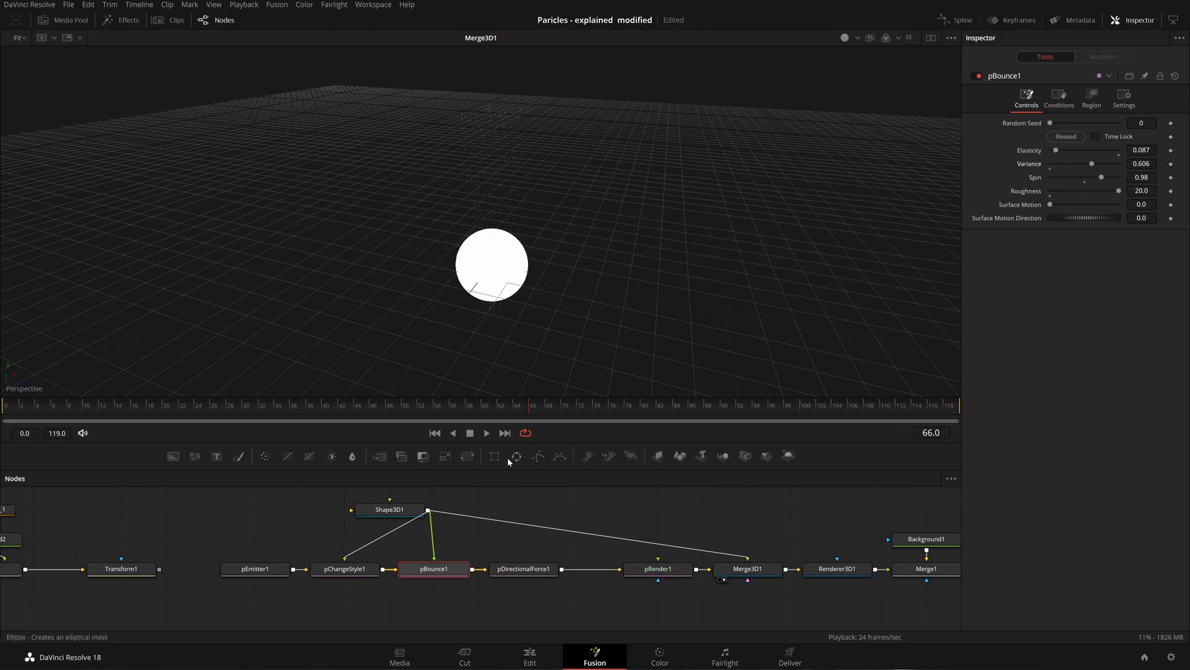
{"action": "left_click", "coordinate": [487, 433]}
{"action": "left_click", "coordinate": [471, 433]}
Turn on lighting in the 3D view, check the available shading modes, and select pEmitter1 to inspect its style.
{"action": "left_click", "coordinate": [845, 38]}
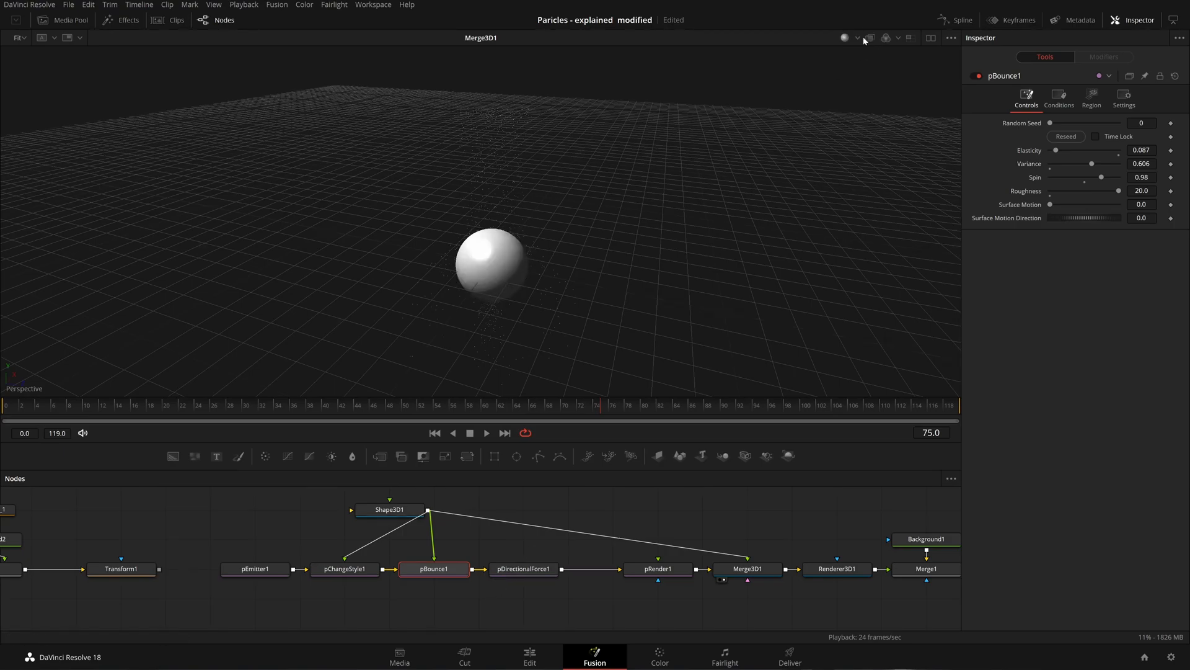
{"action": "left_click", "coordinate": [859, 38]}
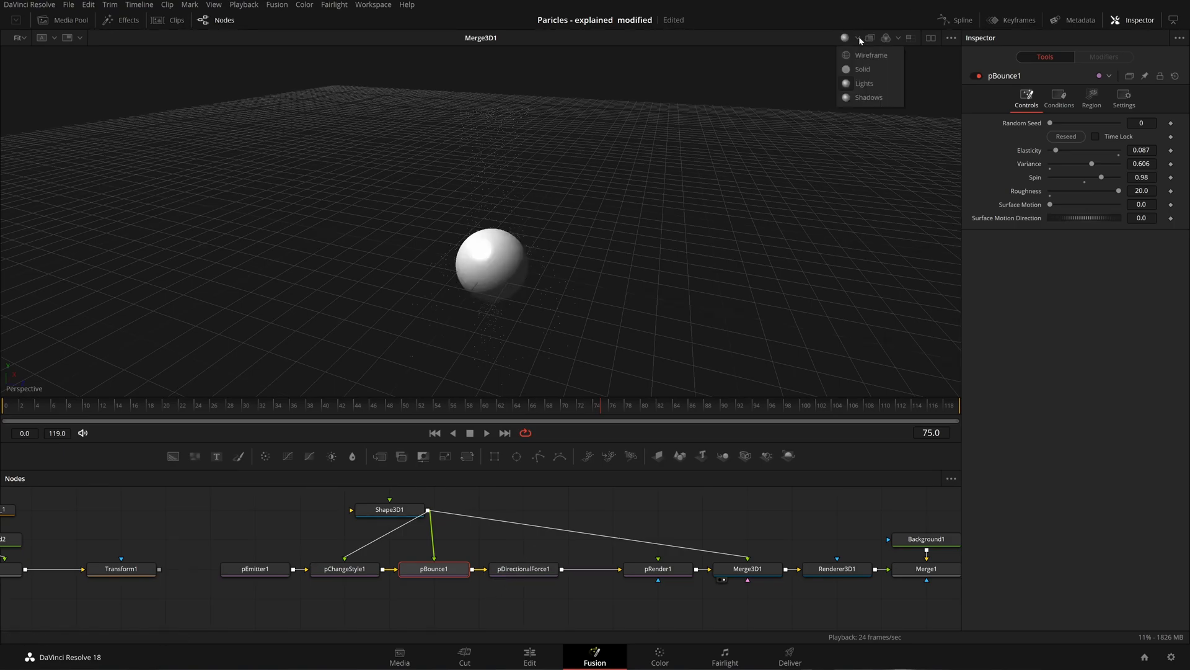
{"action": "left_click", "coordinate": [664, 545]}
{"action": "mouse_move", "coordinate": [561, 528]}
{"action": "left_mouse_down"}
{"action": "mouse_move", "coordinate": [528, 532]}
{"action": "mouse_move", "coordinate": [584, 523]}
{"action": "left_mouse_up"}
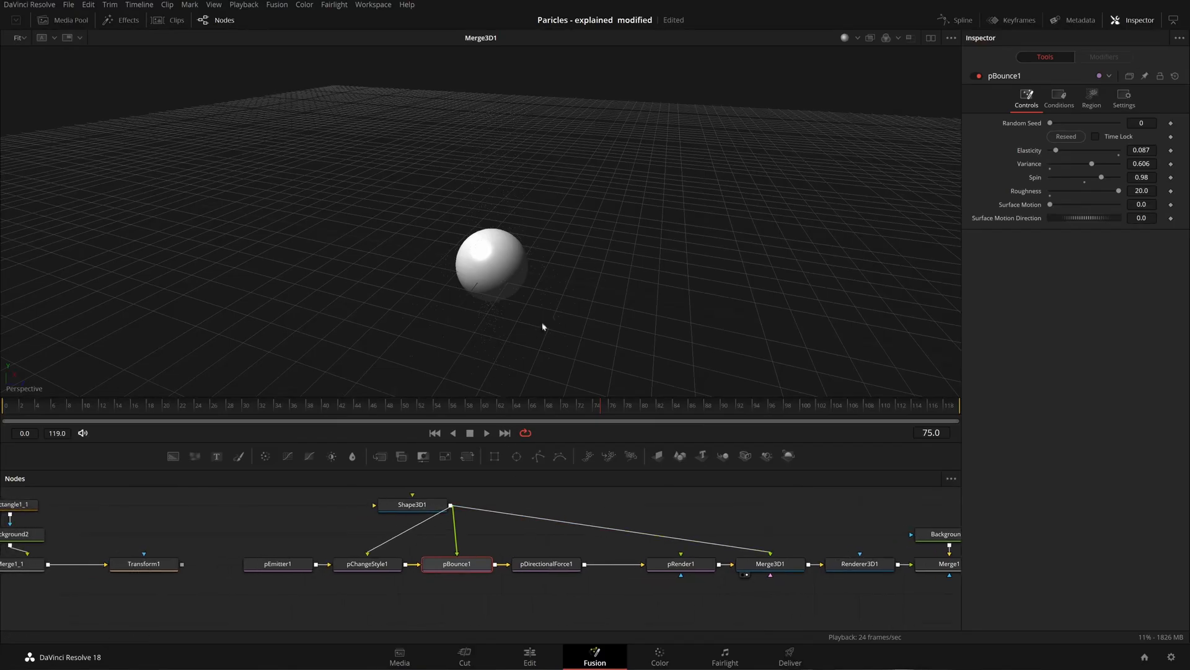
{"action": "left_click_drag", "start_coordinate": [483, 547], "coordinate": [603, 535]}
{"action": "left_click", "coordinate": [404, 551]}
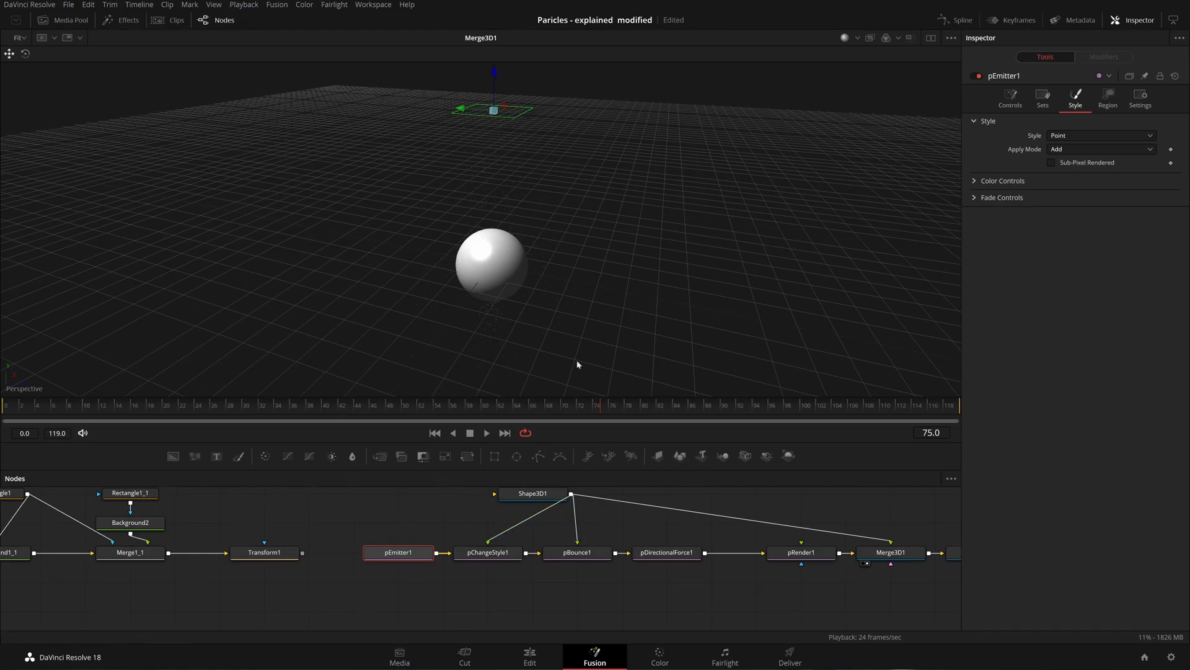
Check pEmitter1's style choices with the view lighting off, and display Transform1 in the viewer.
{"action": "left_click", "coordinate": [845, 36]}
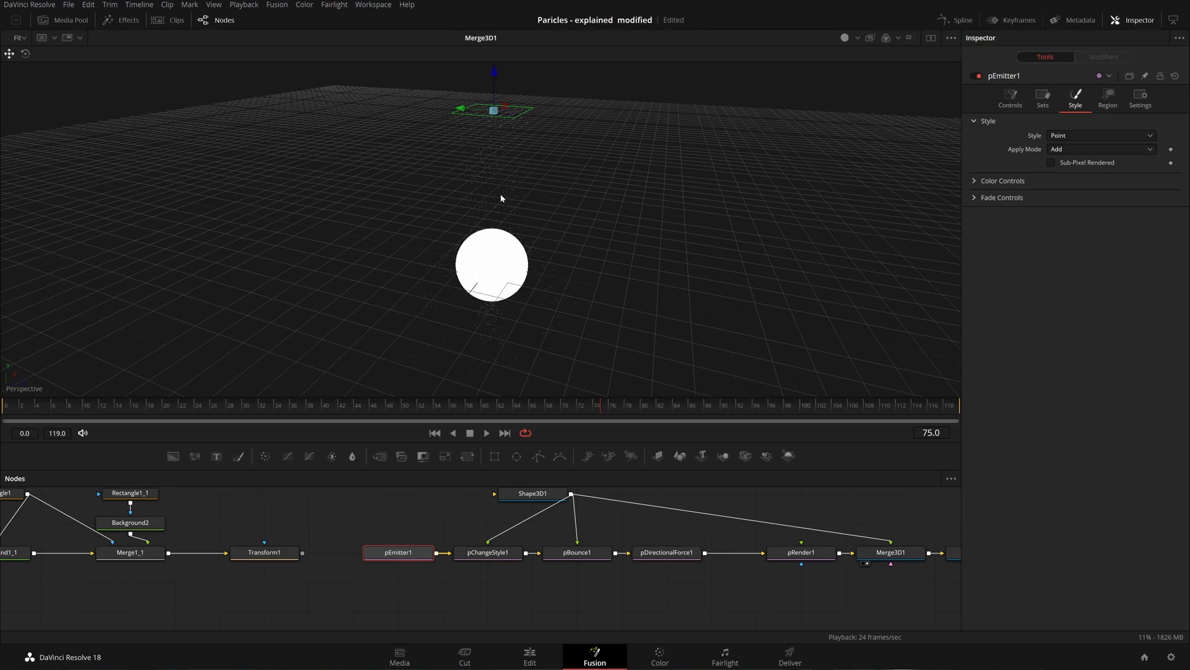
{"action": "left_click", "coordinate": [1102, 136]}
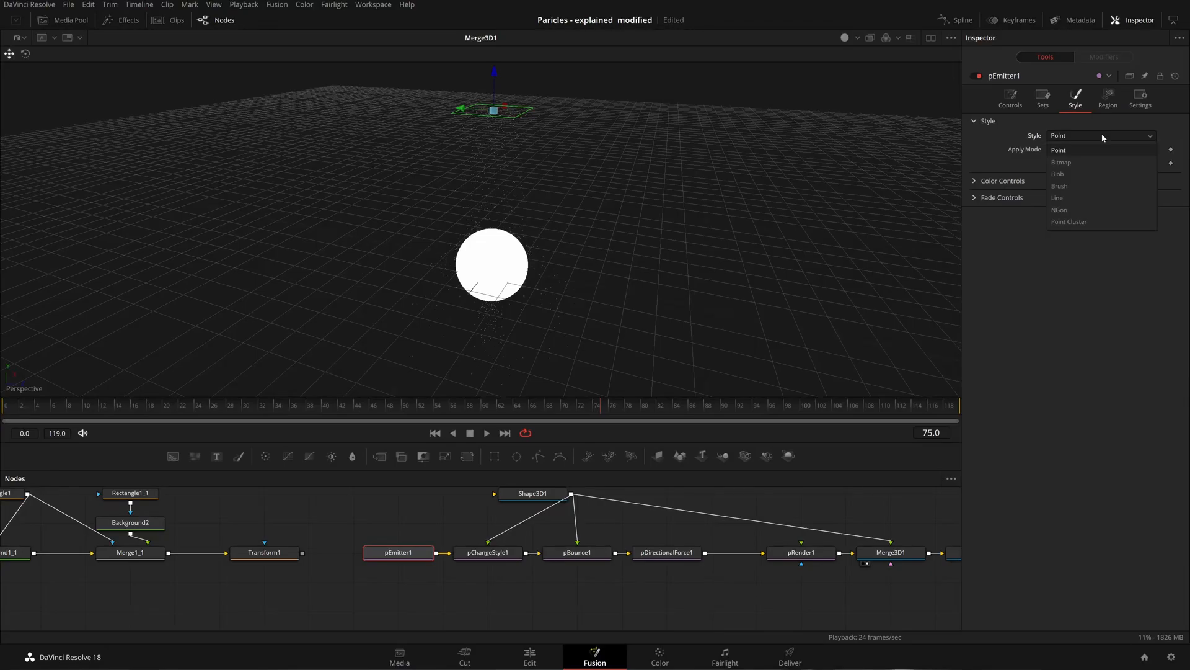
{"action": "left_click", "coordinate": [1052, 289]}
{"action": "left_click_drag", "start_coordinate": [267, 554], "coordinate": [434, 273]}
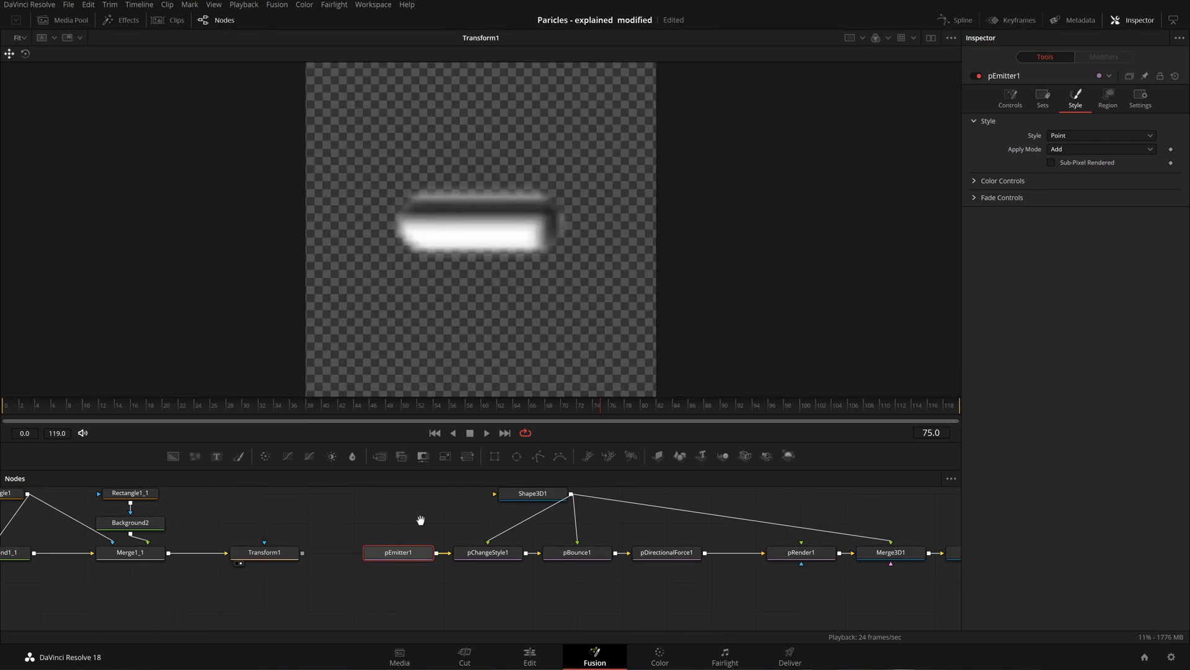
Set pChangeStyle1's particle style to Bitmap.
{"action": "scroll", "coordinate": [421, 523], "scroll_direction": "right", "scroll_amount": 1}
{"action": "left_click", "coordinate": [476, 549]}
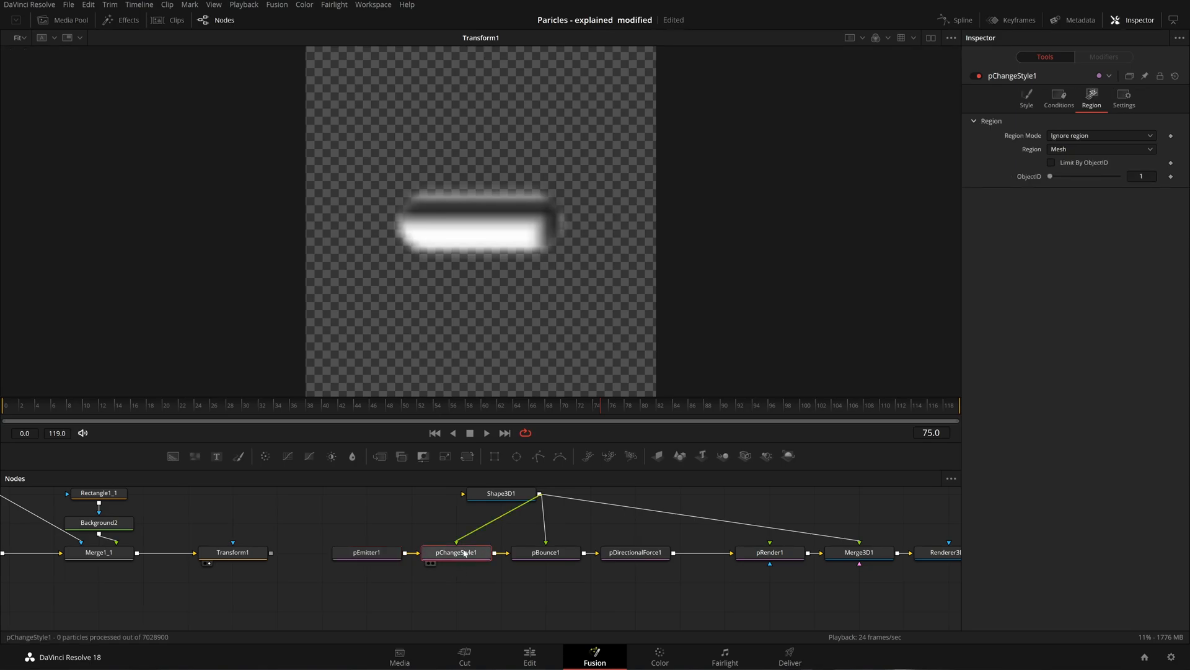
{"action": "left_click", "coordinate": [1026, 98]}
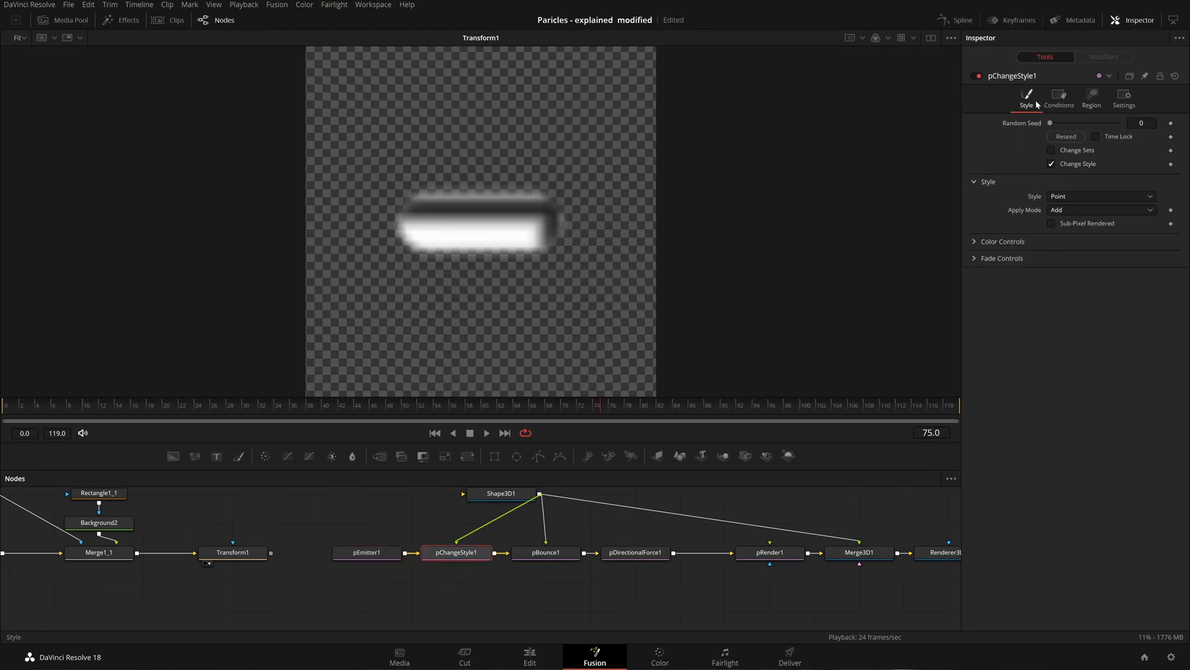
{"action": "left_click", "coordinate": [1087, 195]}
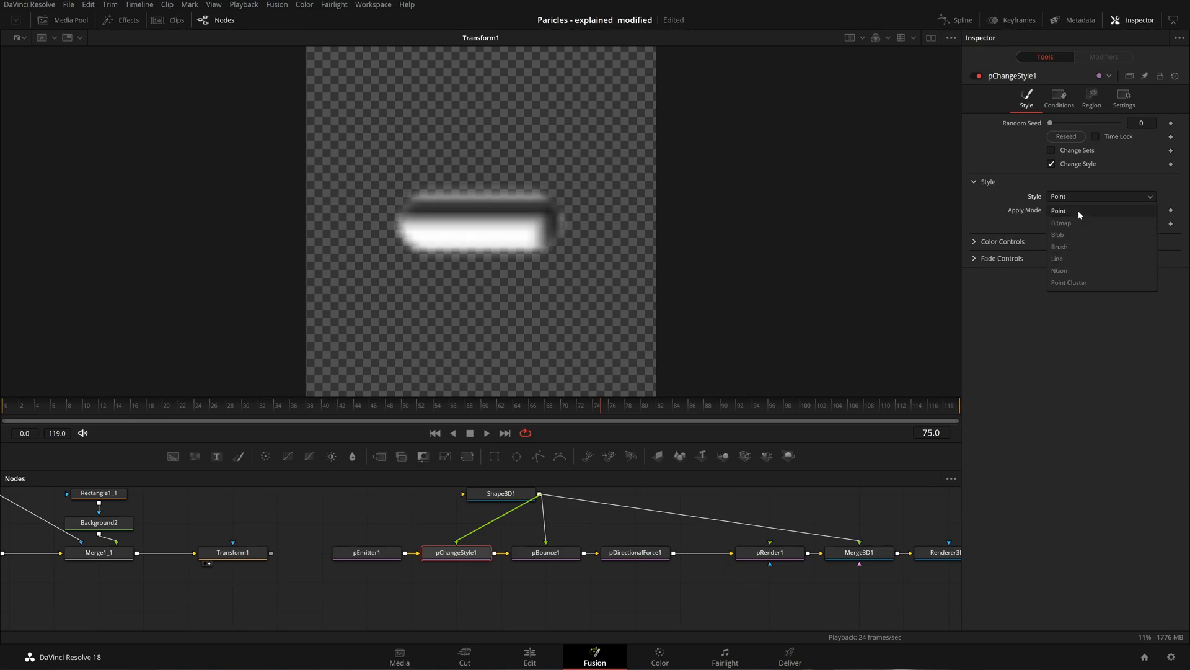
{"action": "left_click", "coordinate": [1070, 223]}
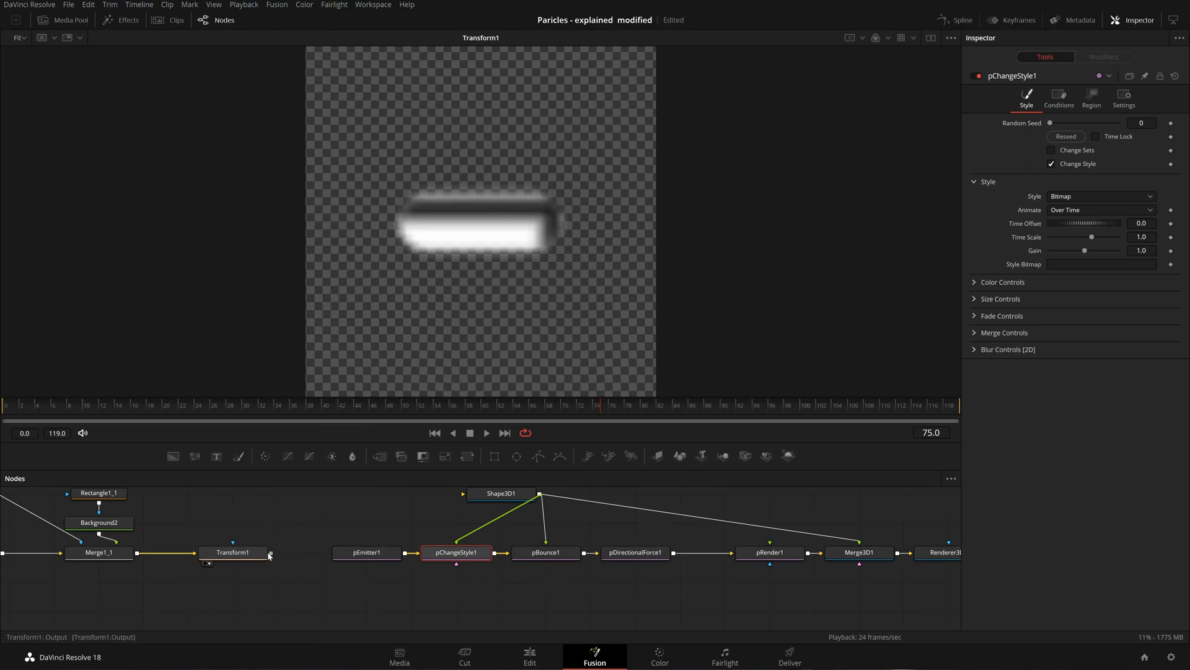
Connect Transform1's output to pChangeStyle1 as its style bitmap and place Transform1 below the particle chain.
{"action": "left_click_drag", "start_coordinate": [270, 552], "coordinate": [455, 599]}
{"action": "left_click_drag", "start_coordinate": [282, 538], "coordinate": [279, 466]}
{"action": "left_click_drag", "start_coordinate": [326, 574], "coordinate": [418, 603]}
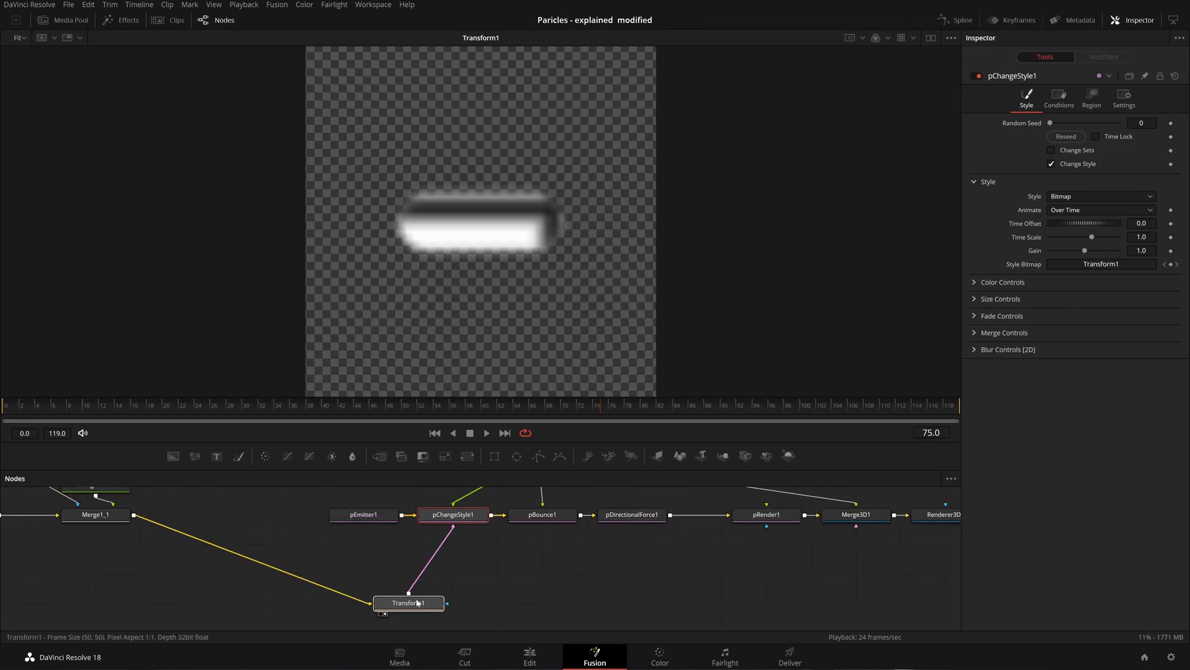
Display pRender1 in the viewer and play a few frames of the particle simulation.
{"action": "left_click_drag", "start_coordinate": [478, 577], "coordinate": [447, 608]}
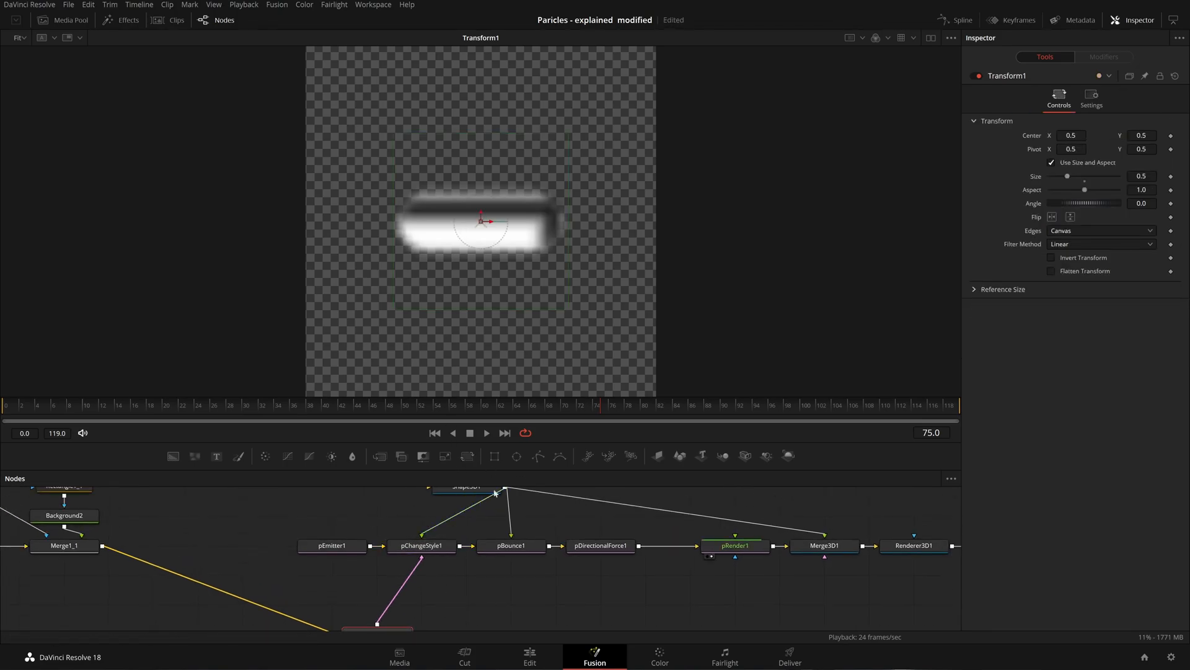
{"action": "left_click", "coordinate": [487, 433]}
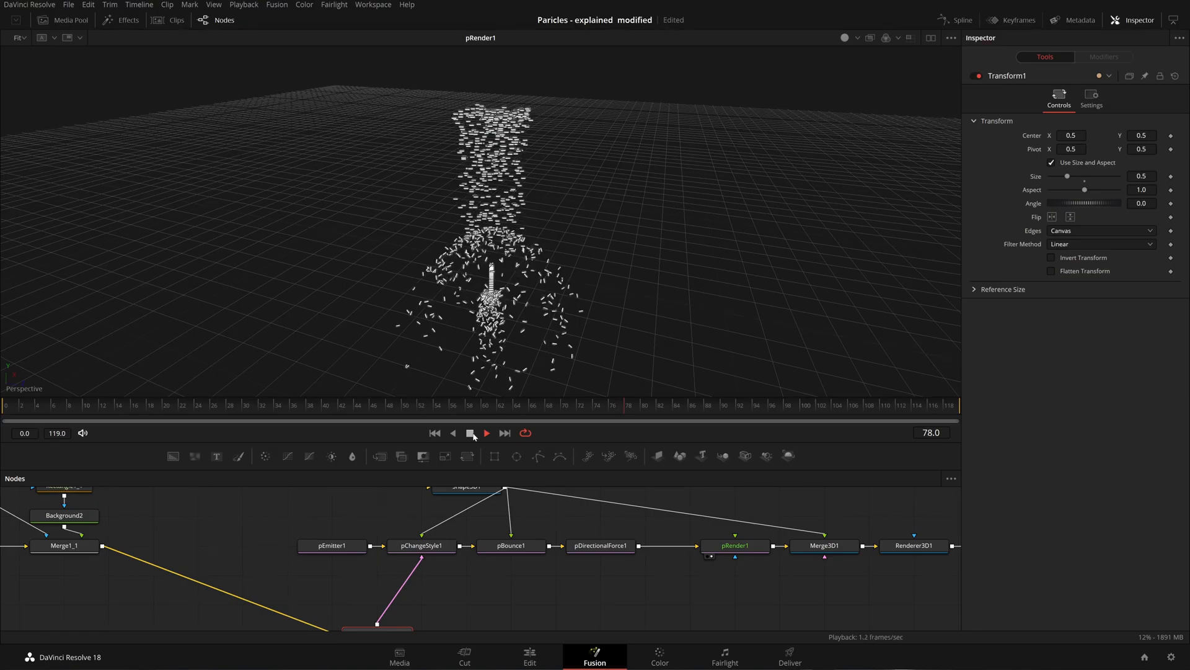
{"action": "left_click", "coordinate": [470, 433]}
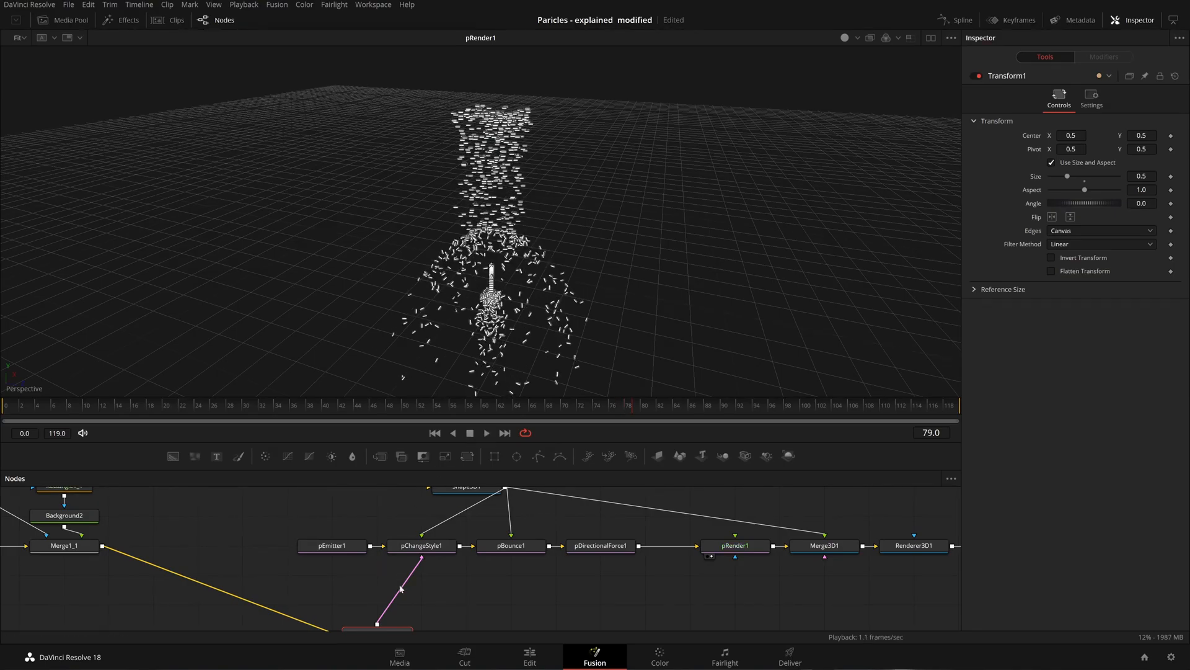
Set pChangeStyle1's region mode to When intersecting region.
{"action": "left_click", "coordinate": [419, 549]}
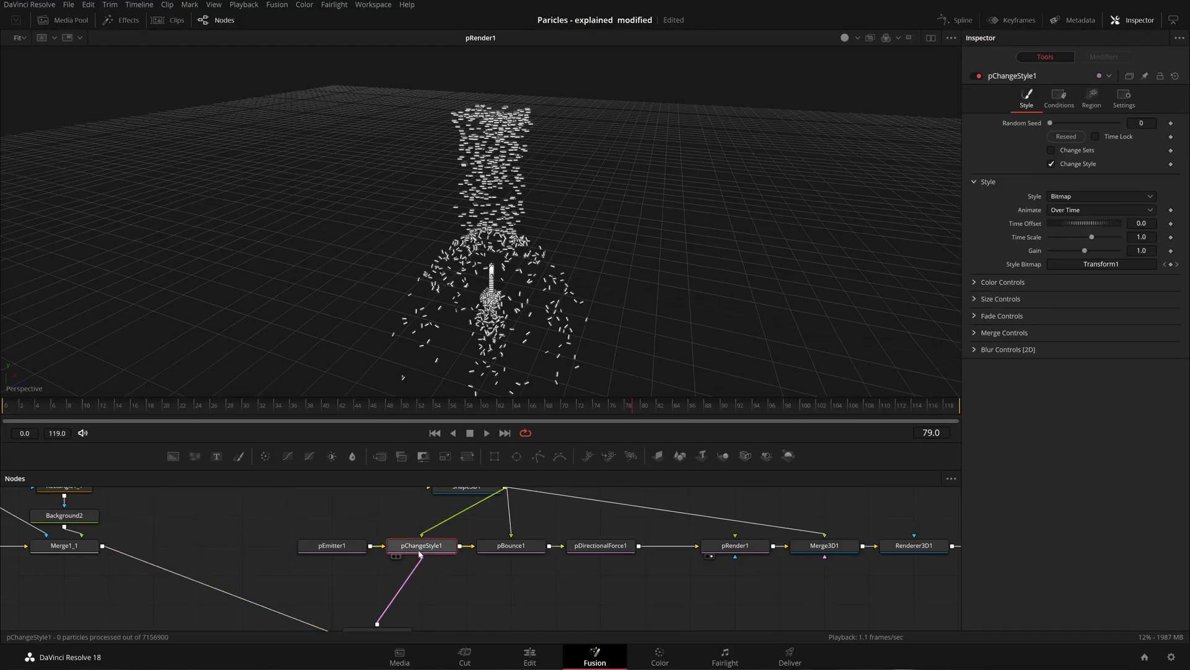
{"action": "left_click", "coordinate": [1092, 96]}
{"action": "left_click", "coordinate": [1077, 145]}
{"action": "left_click", "coordinate": [1079, 141]}
{"action": "left_click", "coordinate": [1080, 139]}
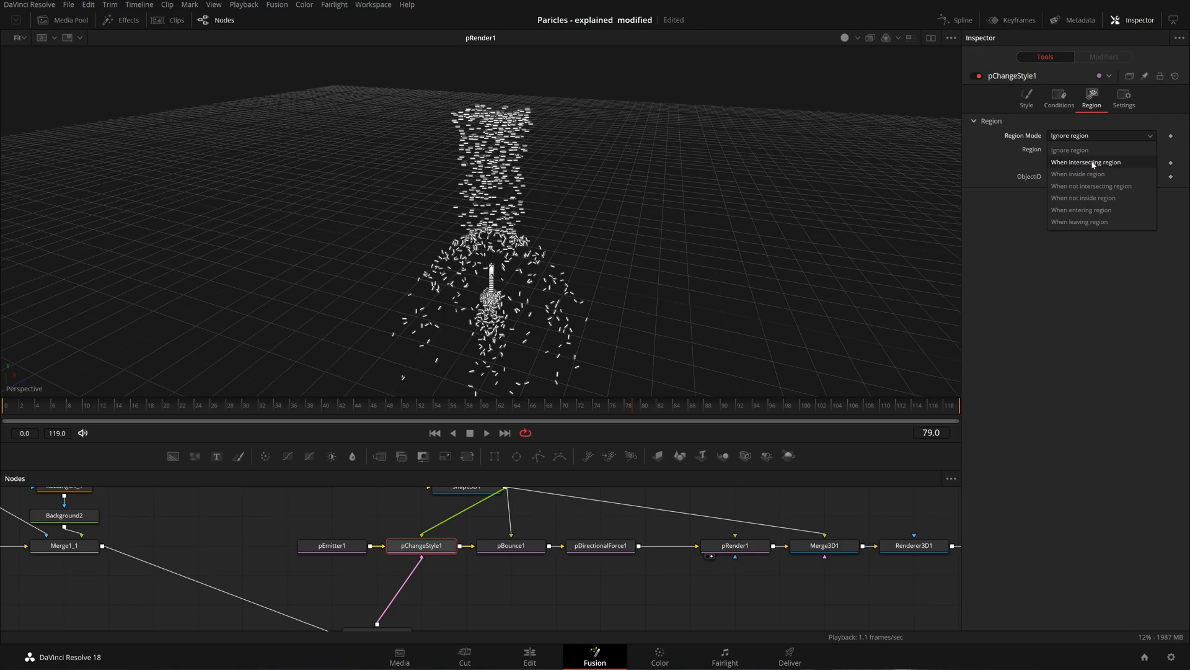
{"action": "left_click", "coordinate": [1094, 164]}
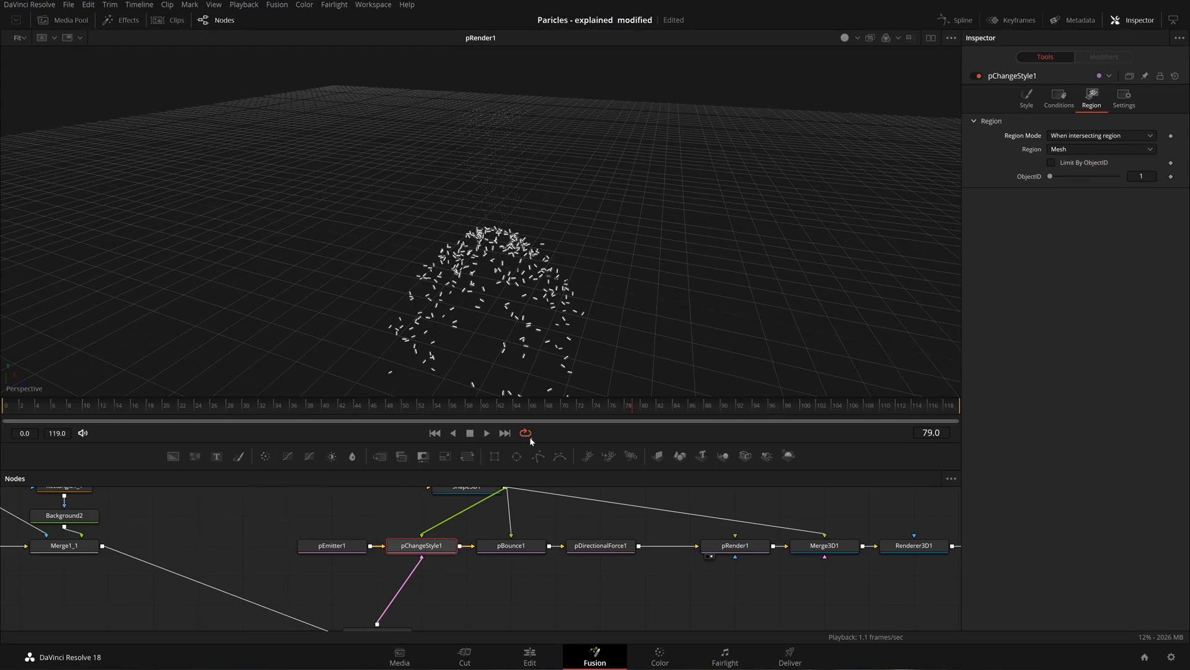
Display Merge3D1 in the viewer to show the particles together with the sphere.
{"action": "left_click_drag", "start_coordinate": [614, 539], "coordinate": [285, 553]}
{"action": "left_click_drag", "start_coordinate": [676, 564], "coordinate": [607, 320]}
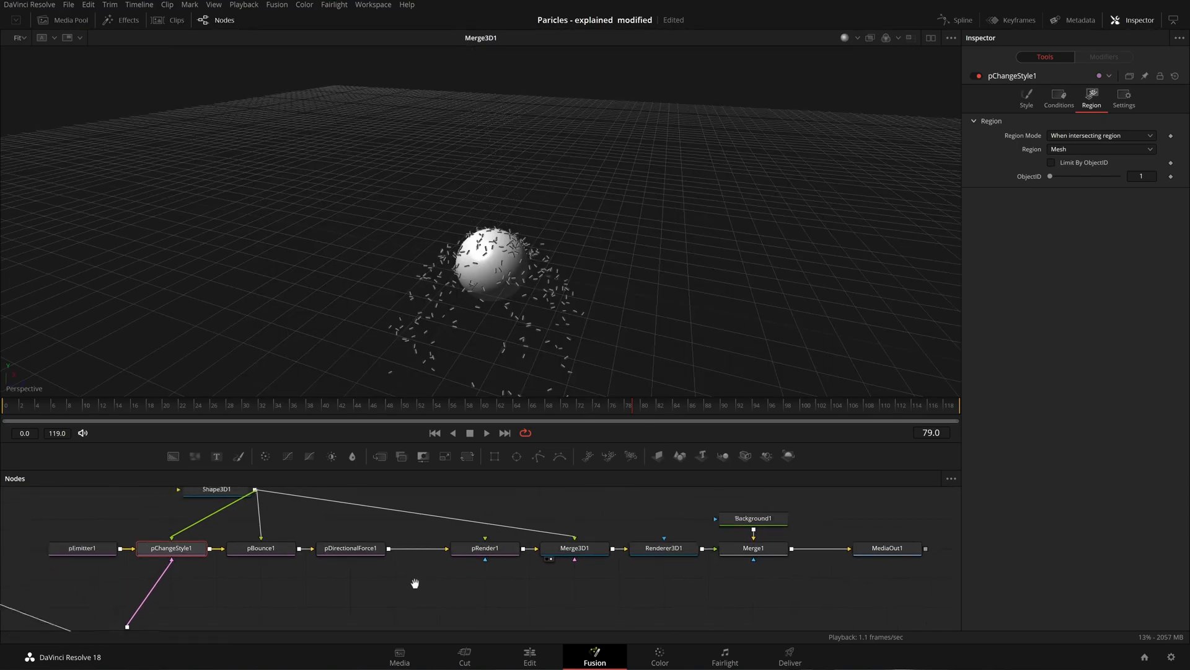
{"action": "left_click_drag", "start_coordinate": [415, 582], "coordinate": [472, 572]}
Set pChangeStyle1's color variance to 0.262 to 1.0 for red, -0.412 to 0.05 for green and -0.412 to -0.25 for blue.
{"action": "left_click", "coordinate": [1027, 98]}
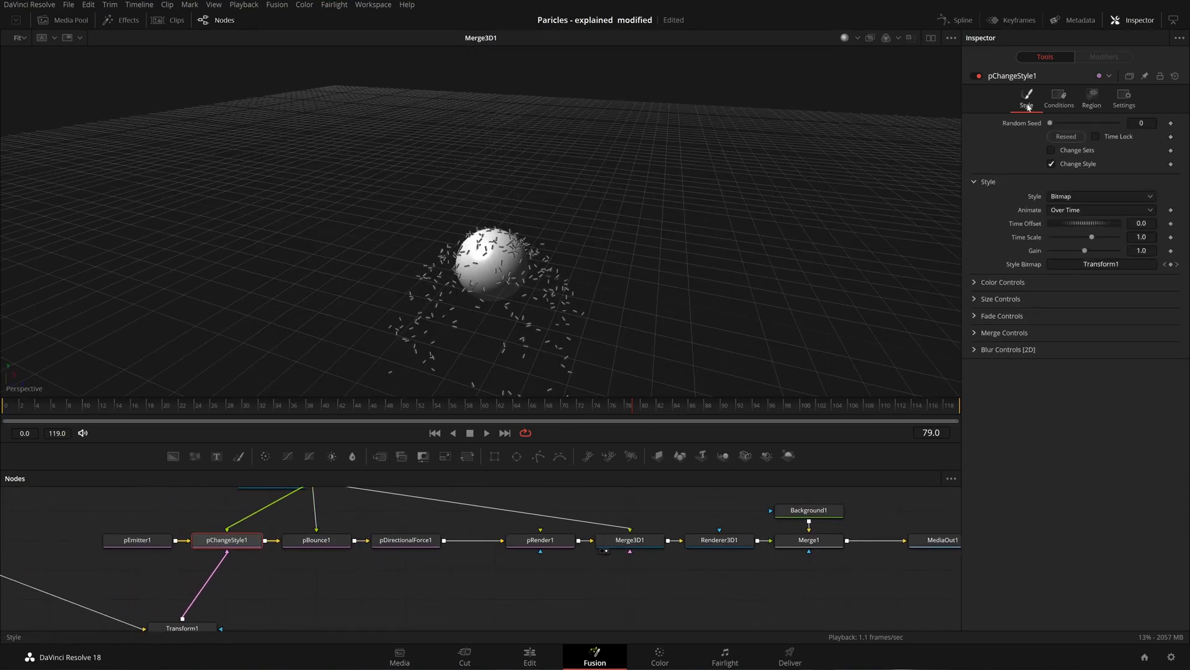
{"action": "left_click", "coordinate": [983, 284]}
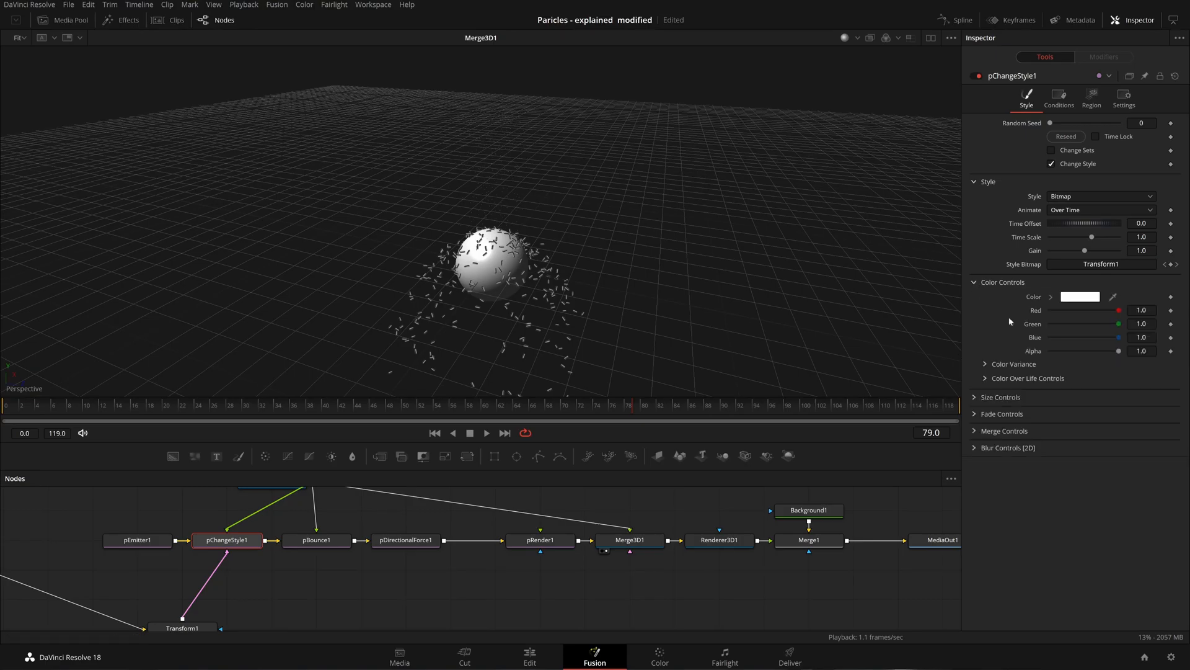
{"action": "left_click", "coordinate": [987, 364]}
{"action": "left_click", "coordinate": [1065, 519]}
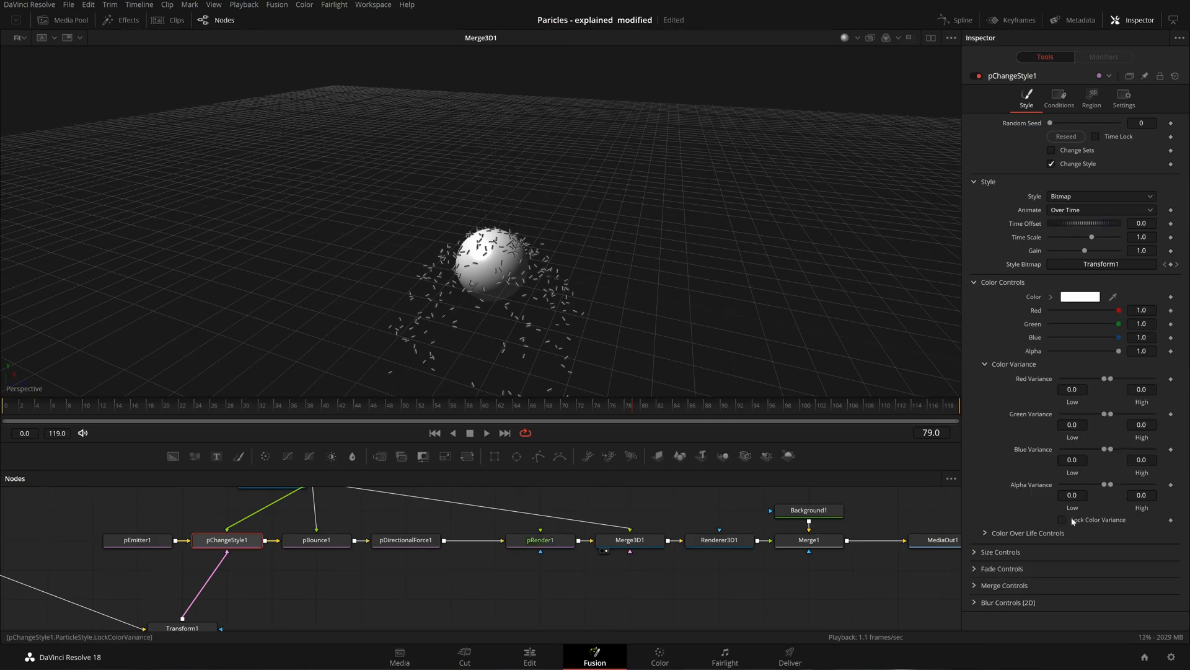
{"action": "left_click_drag", "start_coordinate": [1111, 379], "coordinate": [1096, 450]}
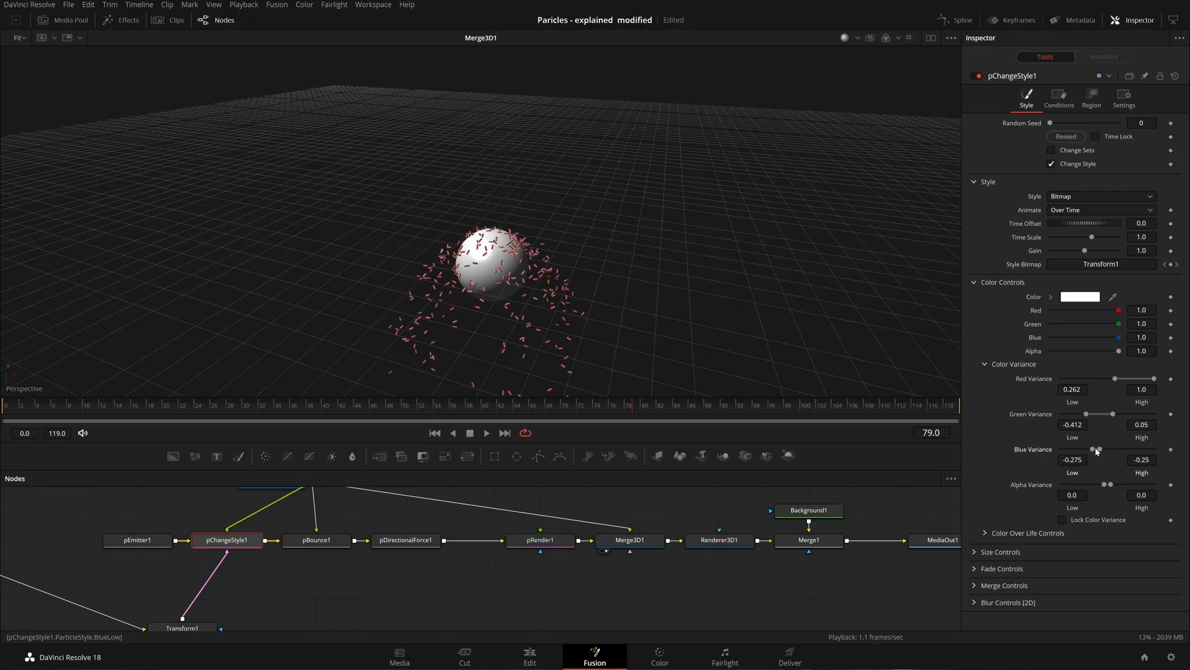
{"action": "left_click_drag", "start_coordinate": [473, 313], "coordinate": [454, 239]}
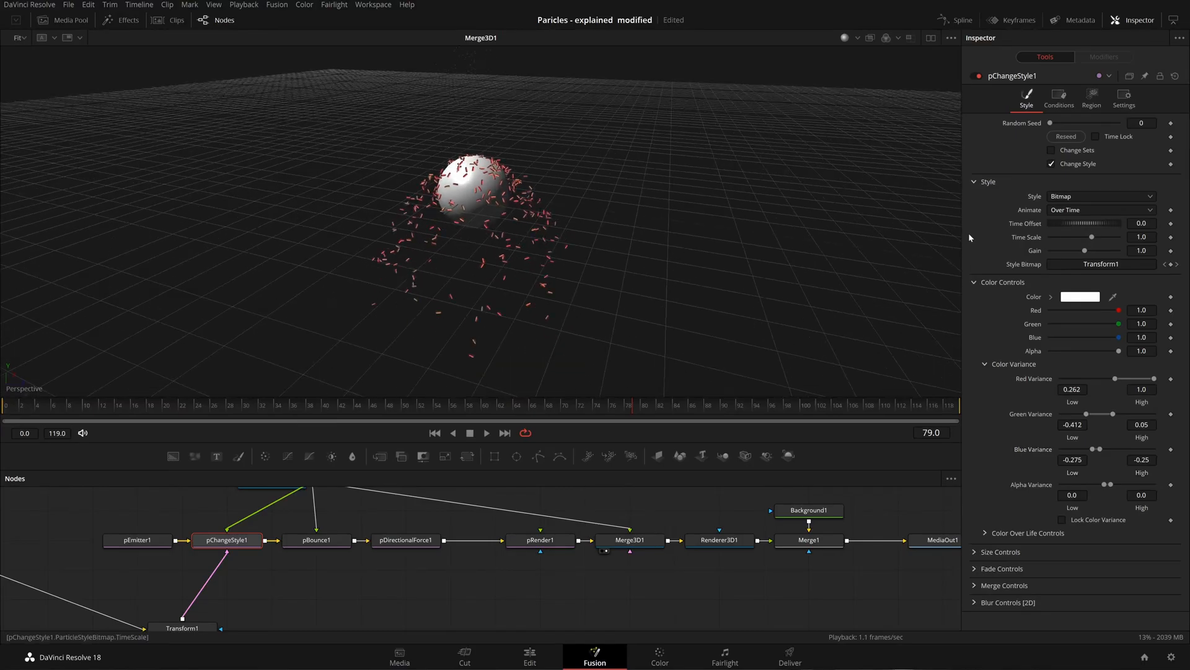
{"action": "left_click_drag", "start_coordinate": [1093, 449], "coordinate": [1086, 451]}
{"action": "left_click_drag", "start_coordinate": [1101, 414], "coordinate": [1101, 414]}
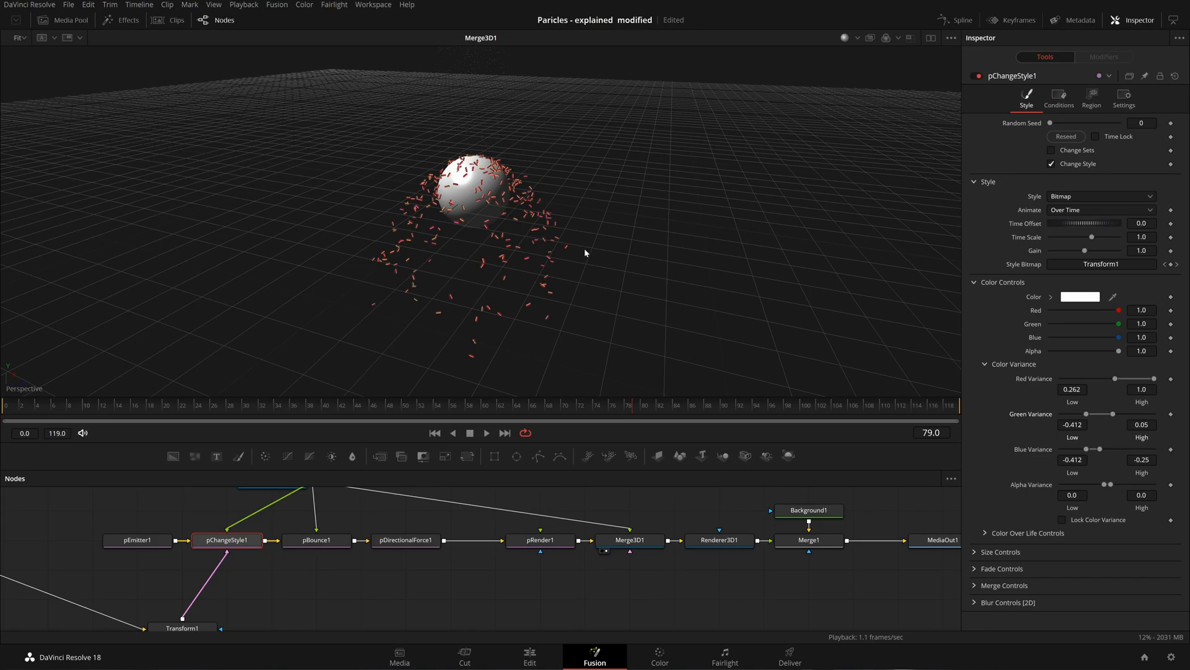
Return to the start of the timeline and replay the simulation to check the particles' color change at the sphere.
{"action": "left_click_drag", "start_coordinate": [160, 414], "coordinate": [1, 433]}
{"action": "scroll", "coordinate": [451, 270], "scroll_direction": "down", "scroll_amount": 3}
{"action": "key", "text": "space"}
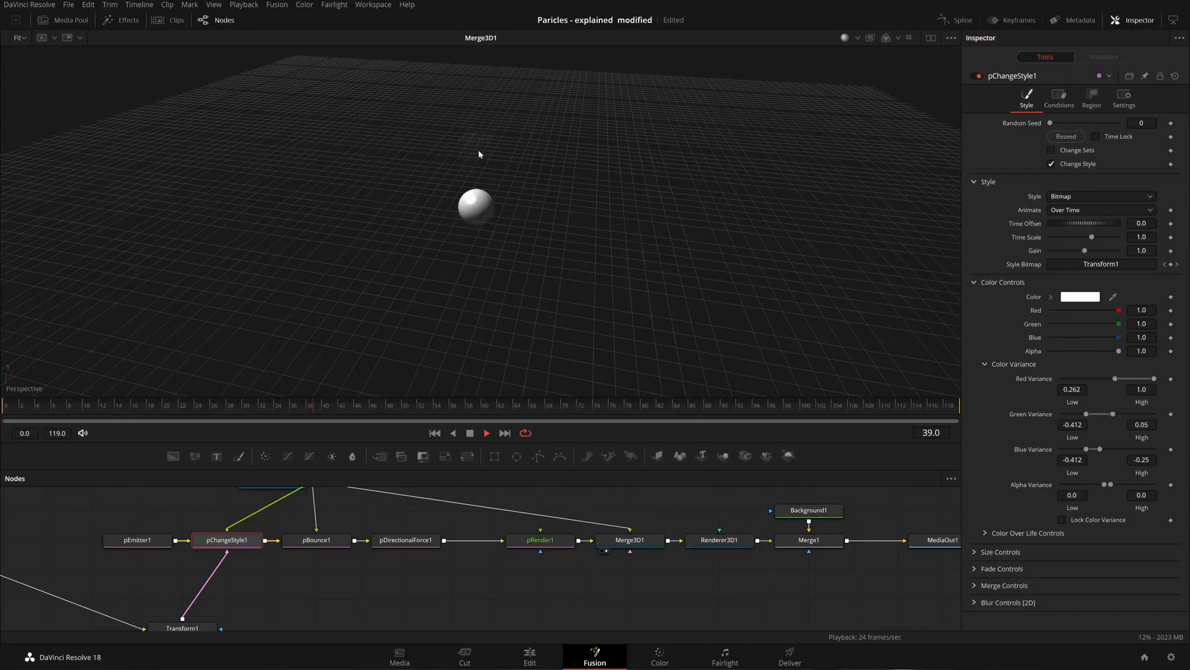
{"action": "key", "text": "space"}
{"action": "scroll", "coordinate": [487, 248], "scroll_direction": "up", "scroll_amount": 2}
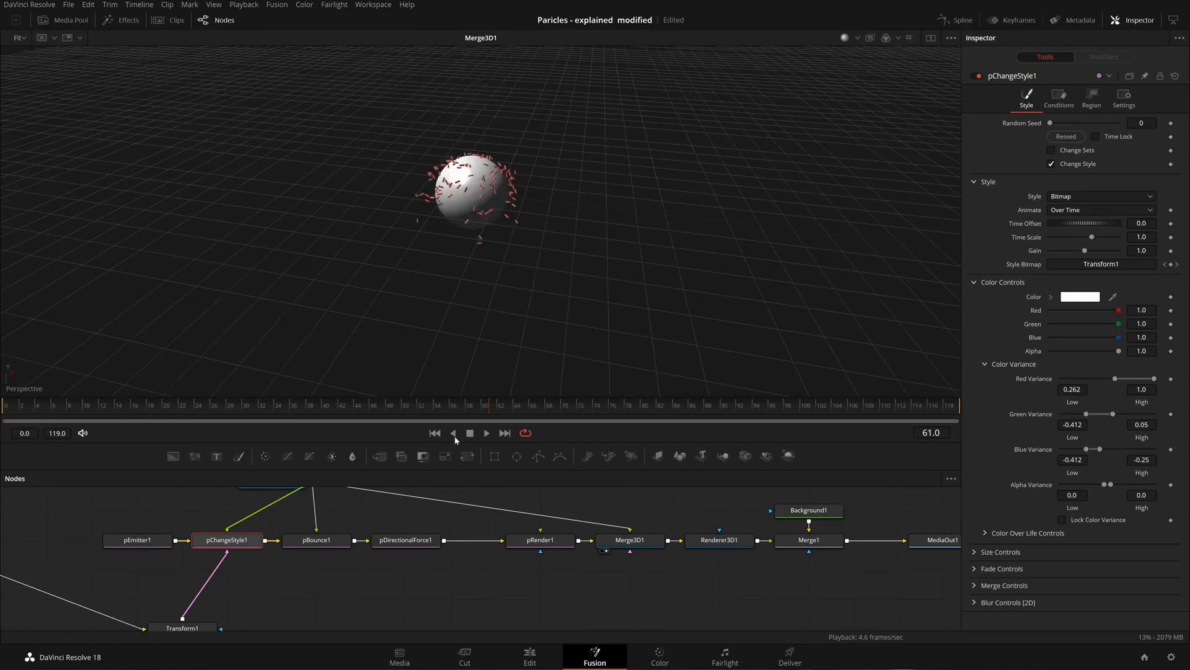
{"action": "left_click", "coordinate": [485, 434]}
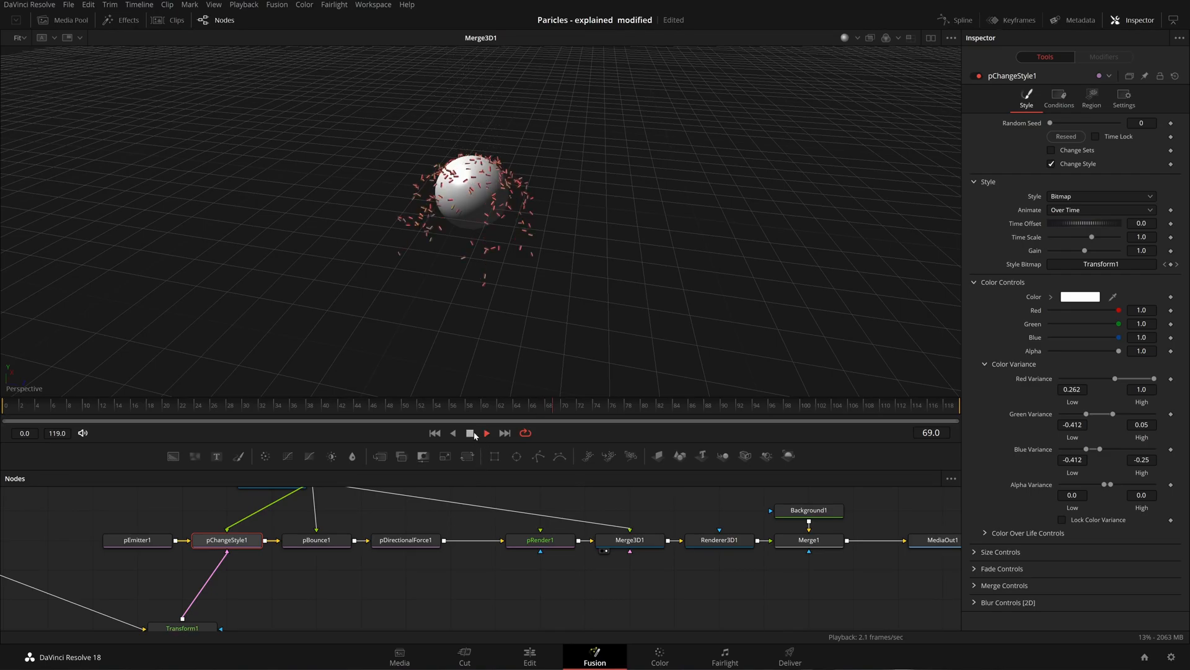
{"action": "scroll", "coordinate": [452, 534], "scroll_direction": "up", "scroll_amount": 2}
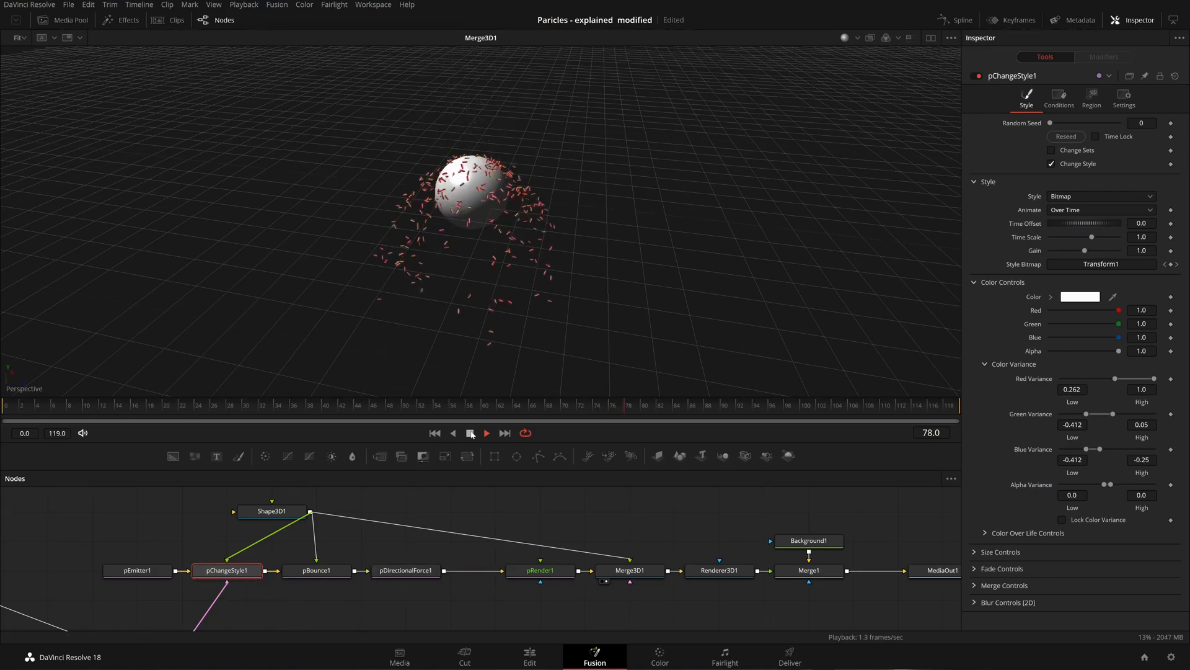
Turn off the High Quality and Motion Blur playback options and toggle Proxy and Auto Proxy.
{"action": "right_click", "coordinate": [550, 436]}
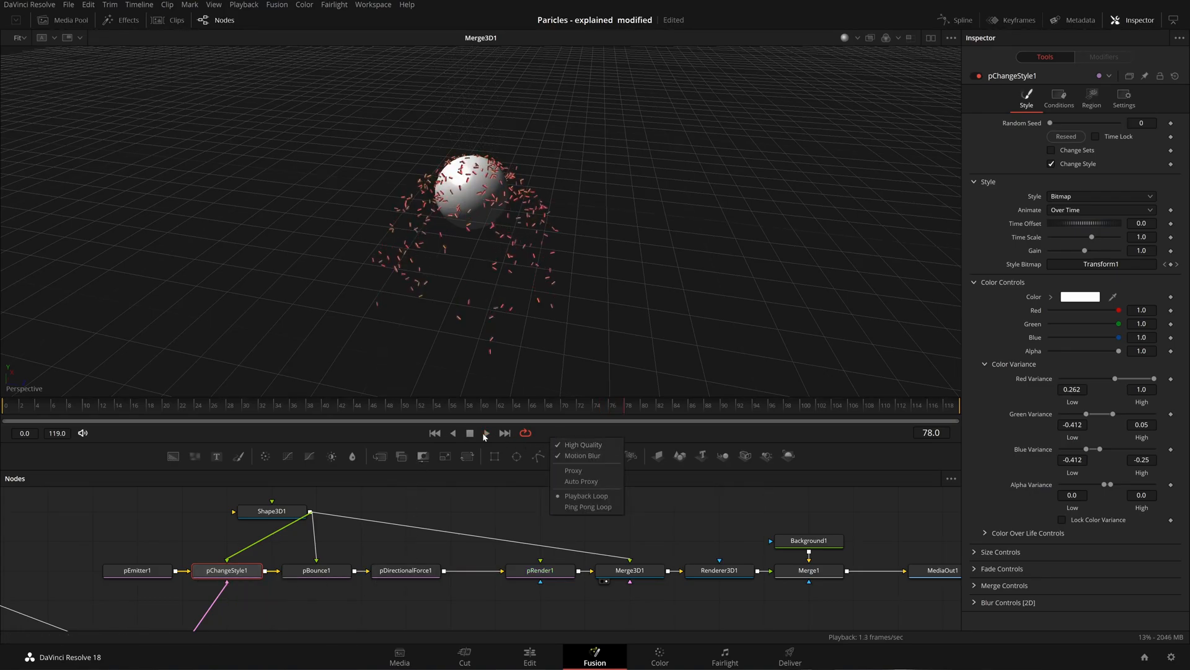
{"action": "left_click", "coordinate": [568, 445]}
{"action": "right_click", "coordinate": [596, 433]}
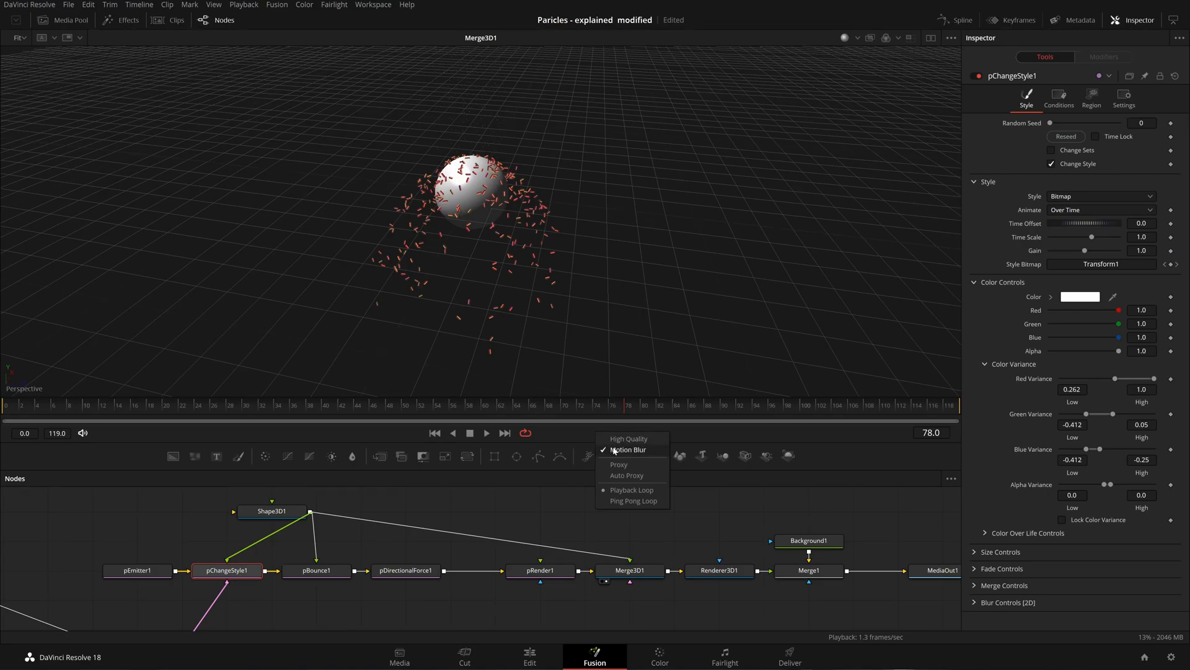
{"action": "left_click", "coordinate": [614, 450]}
{"action": "right_click", "coordinate": [612, 434]}
{"action": "left_click", "coordinate": [626, 465]}
{"action": "right_click", "coordinate": [611, 434]}
{"action": "left_click", "coordinate": [628, 477]}
{"action": "right_click", "coordinate": [612, 430]}
{"action": "left_click", "coordinate": [608, 454]}
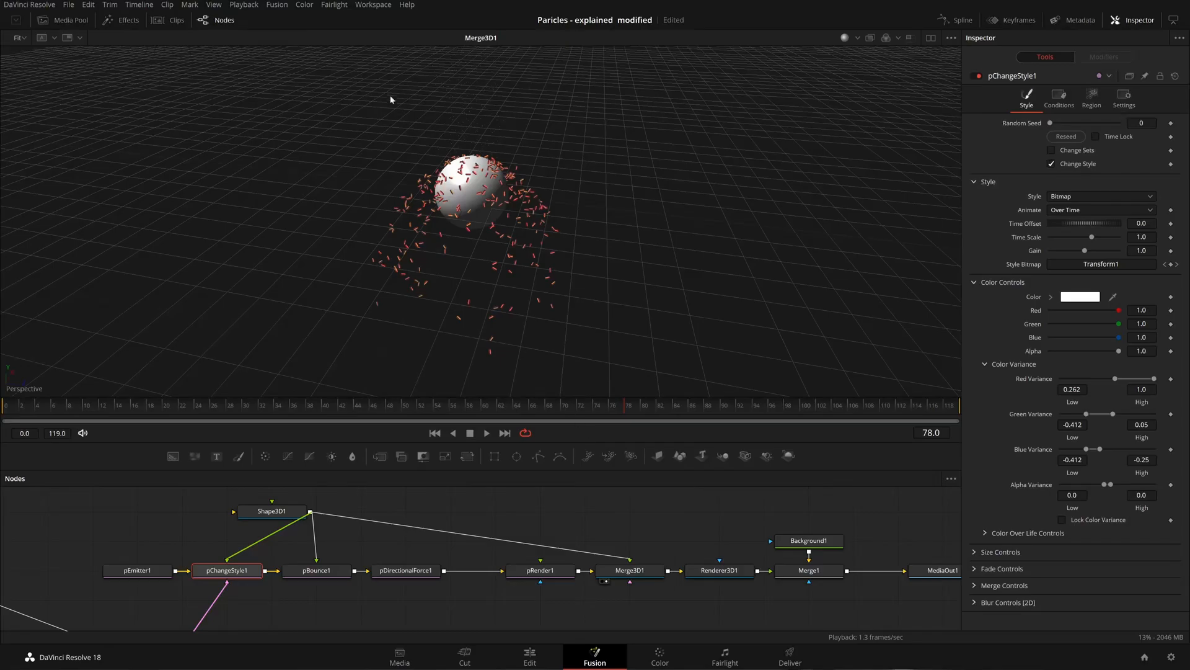
Stop playback and move the Merge1_1 image branch down in line with Transform1.
{"action": "left_click", "coordinate": [470, 433]}
{"action": "left_click_drag", "start_coordinate": [373, 534], "coordinate": [510, 537]}
{"action": "left_click_drag", "start_coordinate": [214, 553], "coordinate": [363, 496]}
{"action": "left_click", "coordinate": [195, 571]}
{"action": "mouse_move", "coordinate": [420, 586]}
{"action": "left_mouse_down"}
{"action": "mouse_move", "coordinate": [449, 586]}
{"action": "mouse_move", "coordinate": [428, 583]}
{"action": "left_mouse_up"}
{"action": "left_click", "coordinate": [460, 576]}
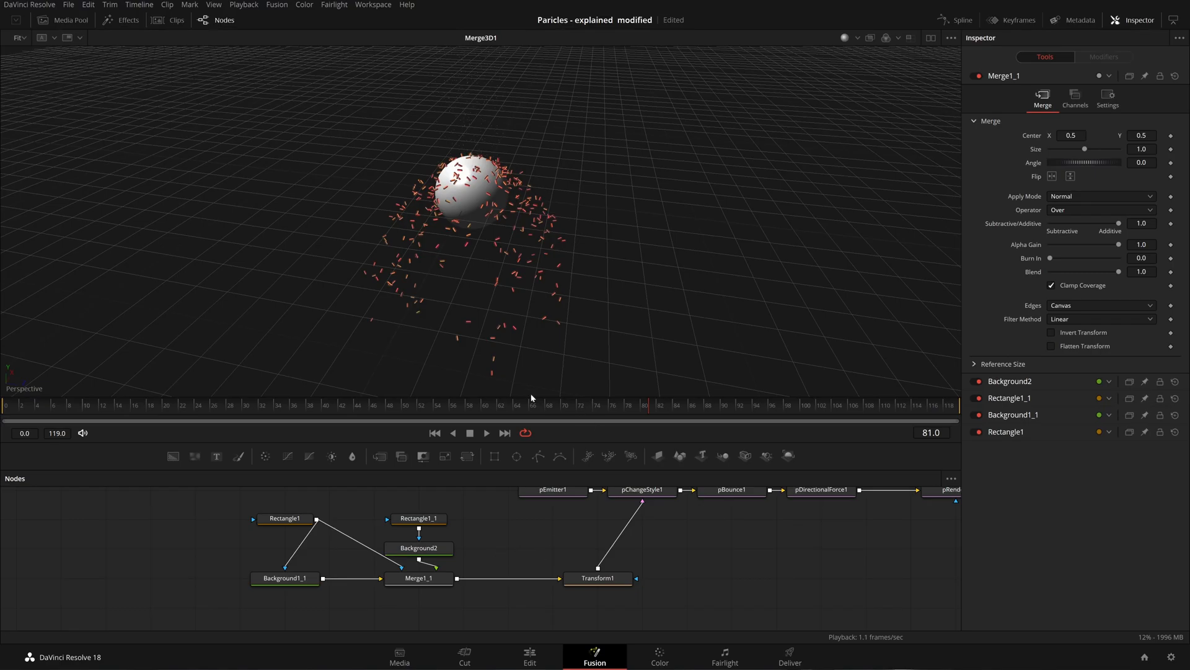
Scrub through the simulation on the timeline and return to frame 63.
{"action": "left_click_drag", "start_coordinate": [550, 407], "coordinate": [748, 397]}
{"action": "left_click", "coordinate": [753, 406]}
{"action": "left_click", "coordinate": [510, 406]}
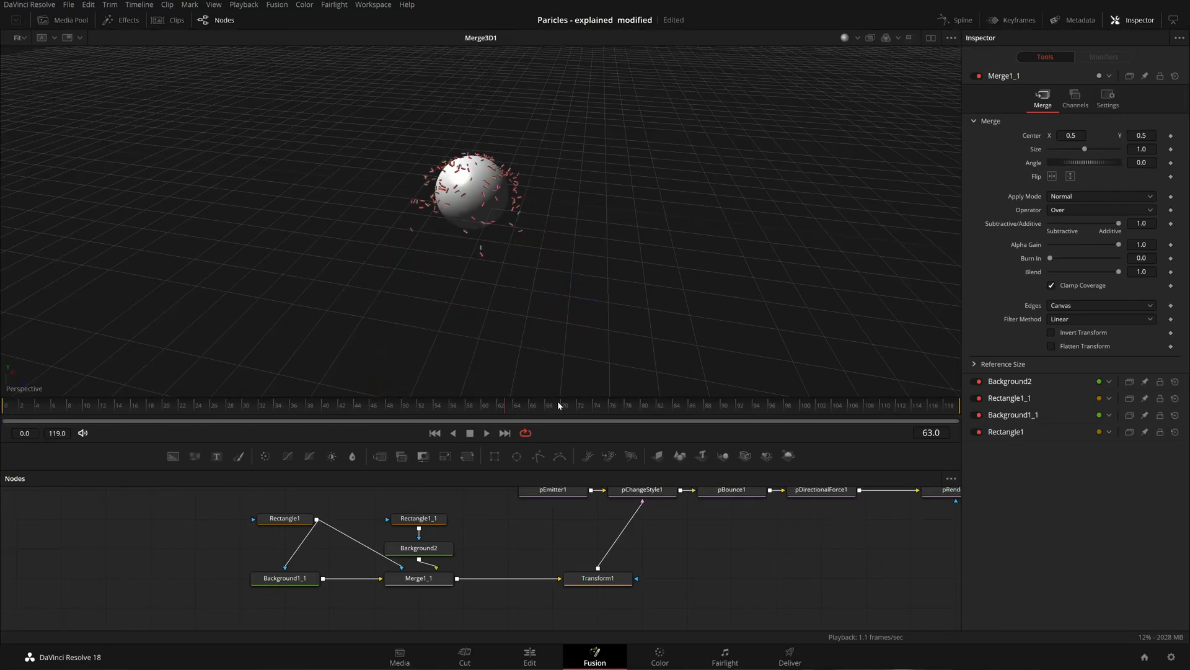
Add a CookTorrance material node and connect it to Shape3D1's material input, placed beside the sphere node.
{"action": "left_click_drag", "start_coordinate": [701, 523], "coordinate": [479, 592]}
{"action": "left_click_drag", "start_coordinate": [519, 537], "coordinate": [566, 558]}
{"action": "left_click", "coordinate": [462, 566]}
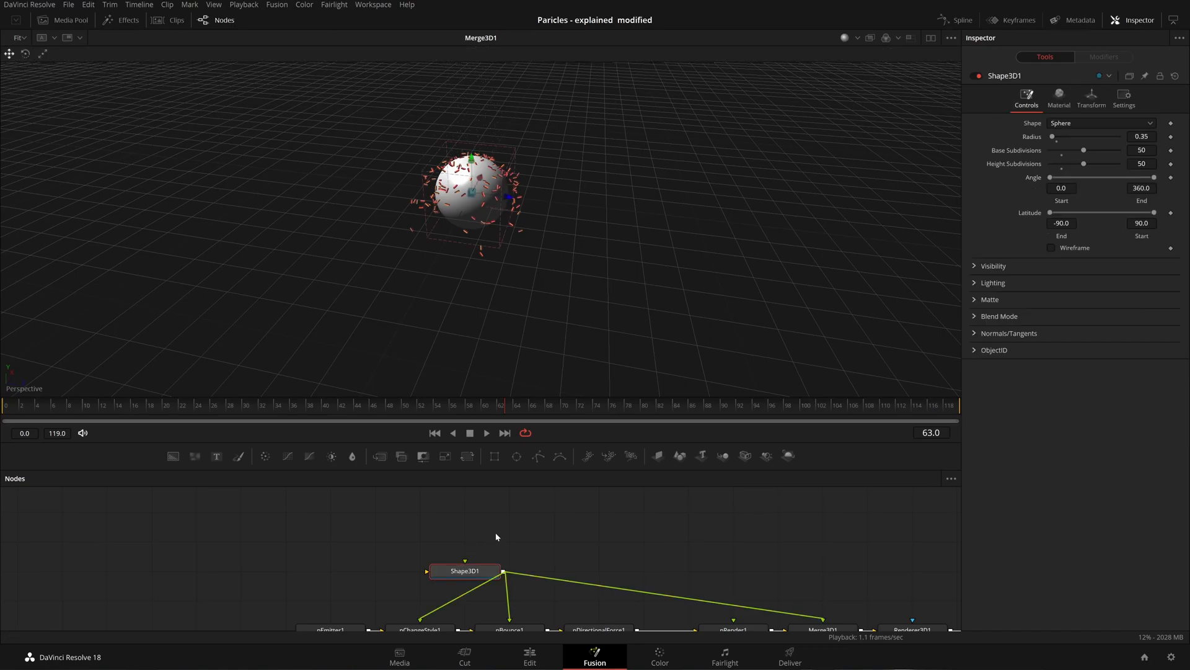
{"action": "key", "text": "shift+space"}
{"action": "type", "text": "cook"}
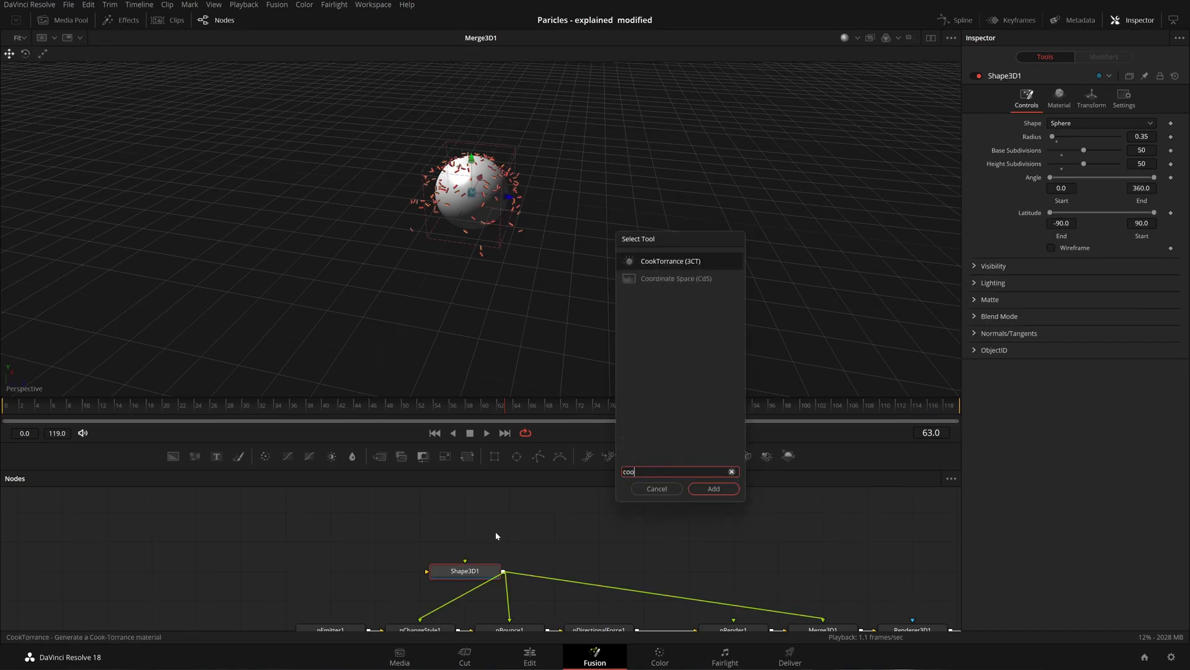
{"action": "key", "text": "Return"}
{"action": "mouse_move", "coordinate": [546, 569]}
{"action": "left_mouse_down"}
{"action": "mouse_move", "coordinate": [501, 540]}
{"action": "mouse_move", "coordinate": [278, 570]}
{"action": "mouse_move", "coordinate": [437, 574]}
{"action": "left_mouse_up"}
{"action": "left_click_drag", "start_coordinate": [297, 571], "coordinate": [385, 571]}
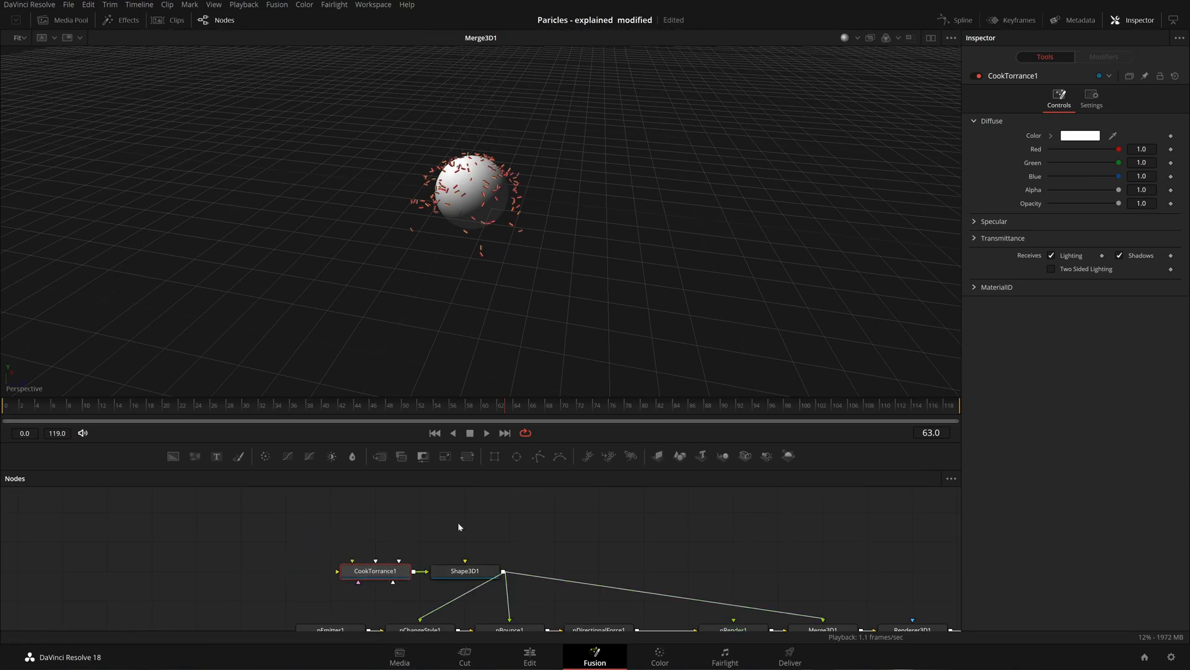
Set CookTorrance1's diffuse color to light red #ffa1a1 and check the sphere in the 3D view.
{"action": "left_click", "coordinate": [1080, 135]}
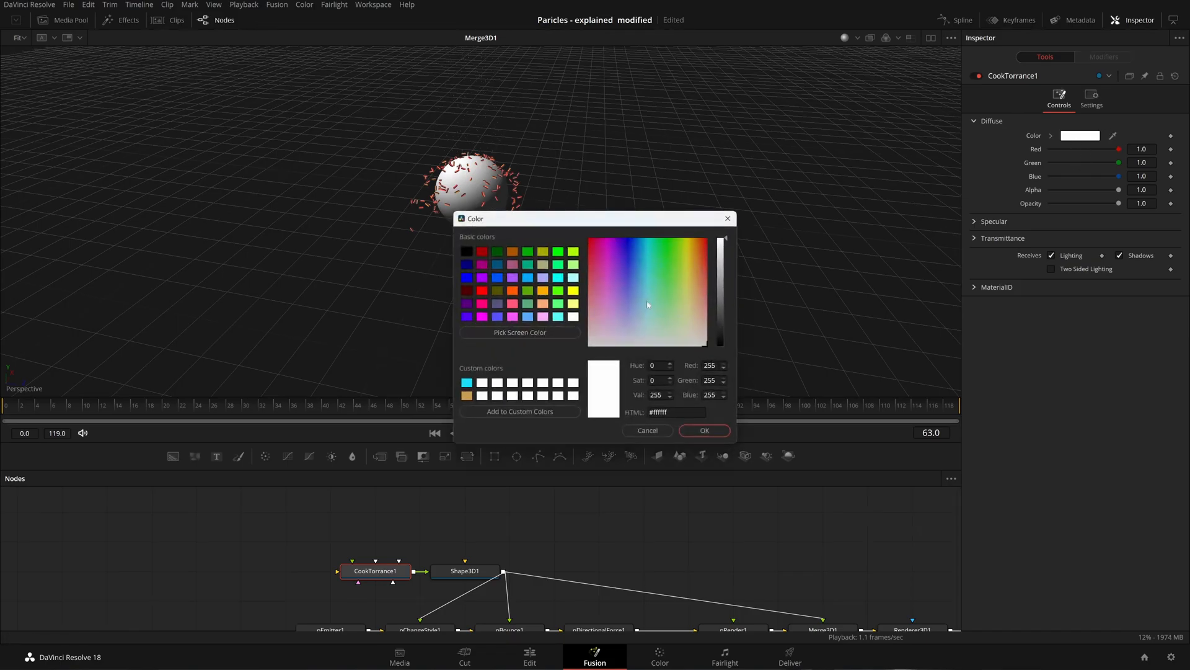
{"action": "left_click_drag", "start_coordinate": [659, 218], "coordinate": [798, 235]}
{"action": "left_click", "coordinate": [844, 335]}
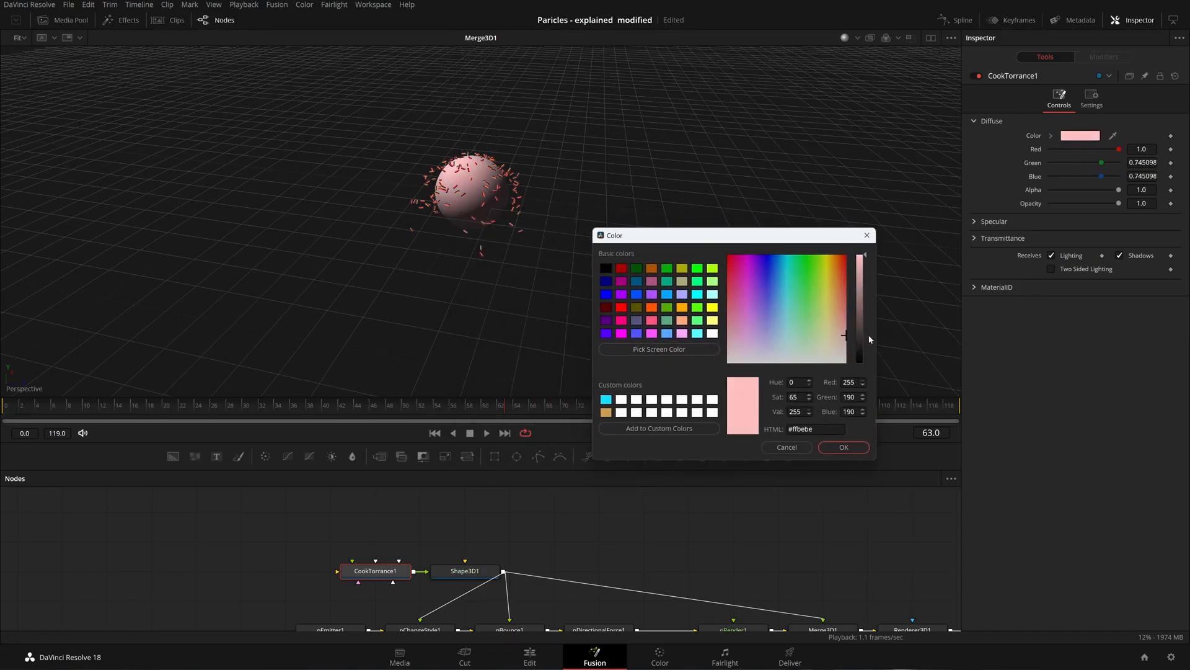
{"action": "left_click", "coordinate": [831, 331]}
{"action": "left_click_drag", "start_coordinate": [831, 330], "coordinate": [887, 323]}
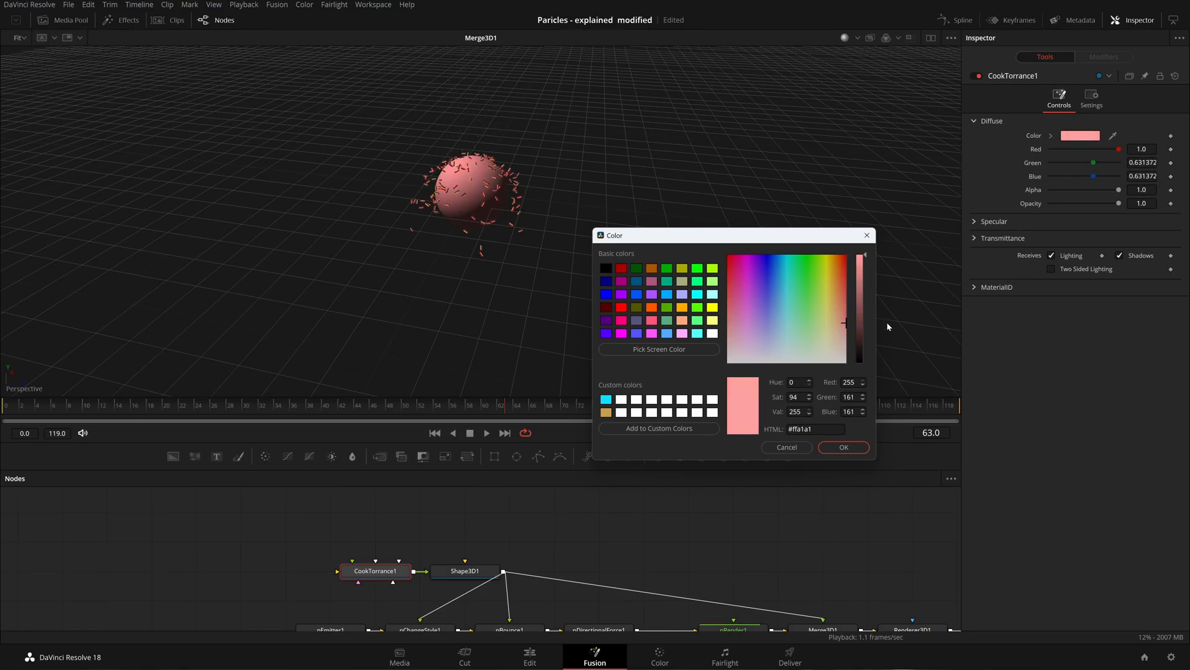
{"action": "left_click", "coordinate": [844, 447]}
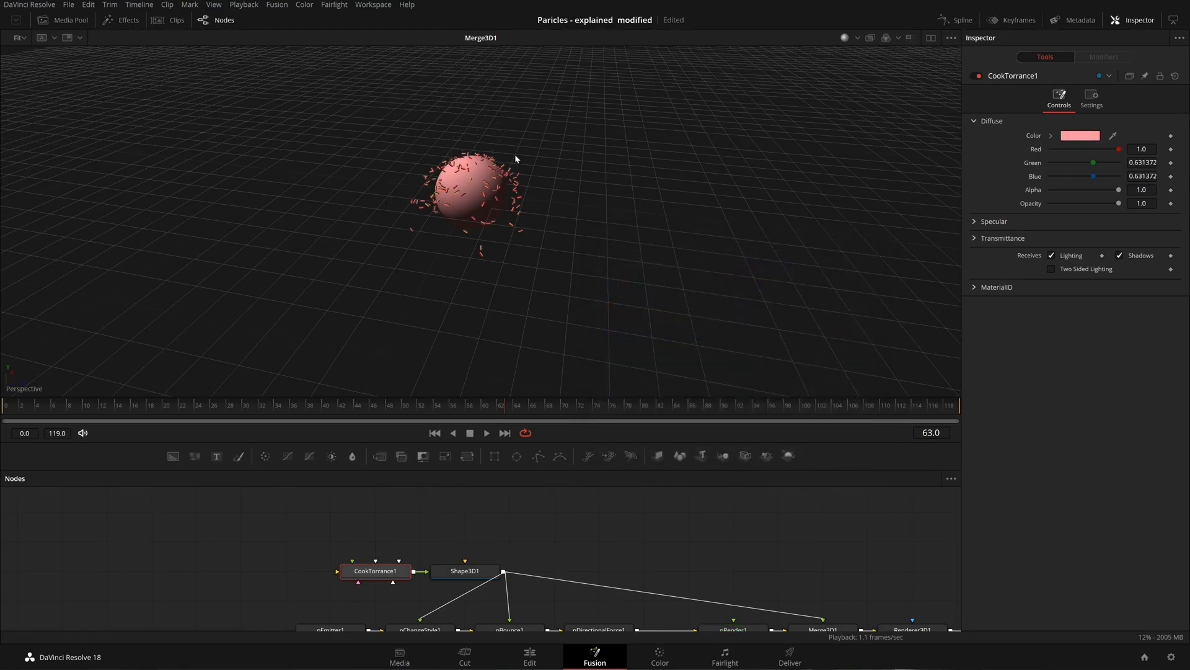
{"action": "left_click_drag", "start_coordinate": [516, 193], "coordinate": [510, 248]}
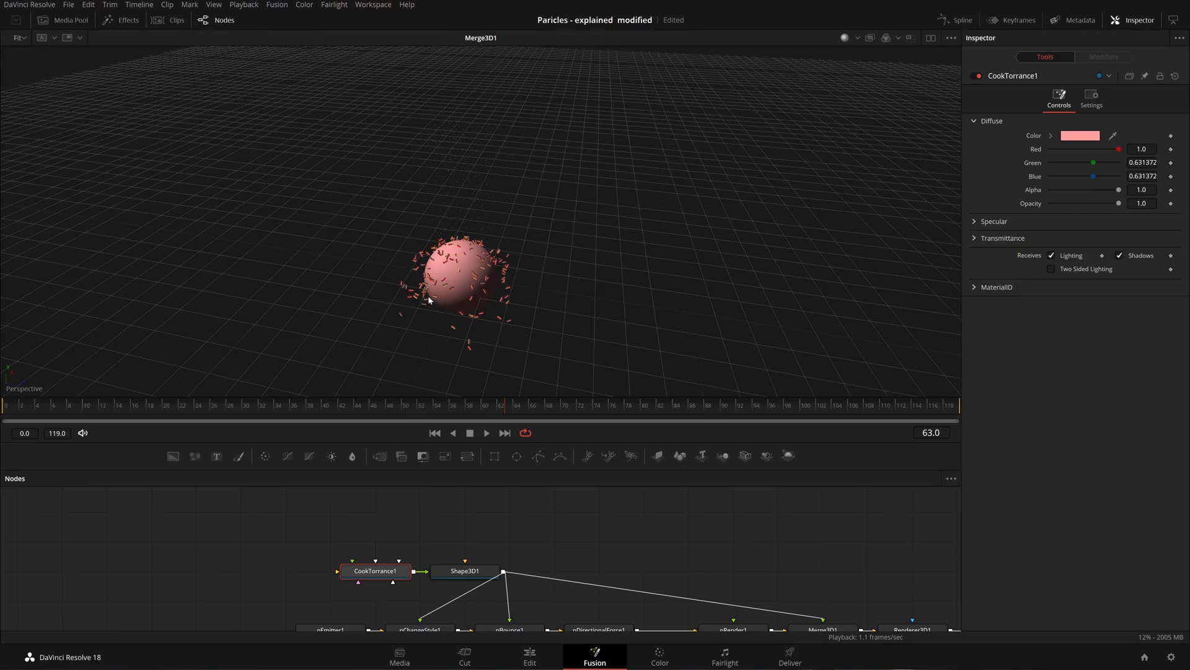
Set CookTorrance1's transmittance attenuation color to white.
{"action": "left_click", "coordinate": [976, 224]}
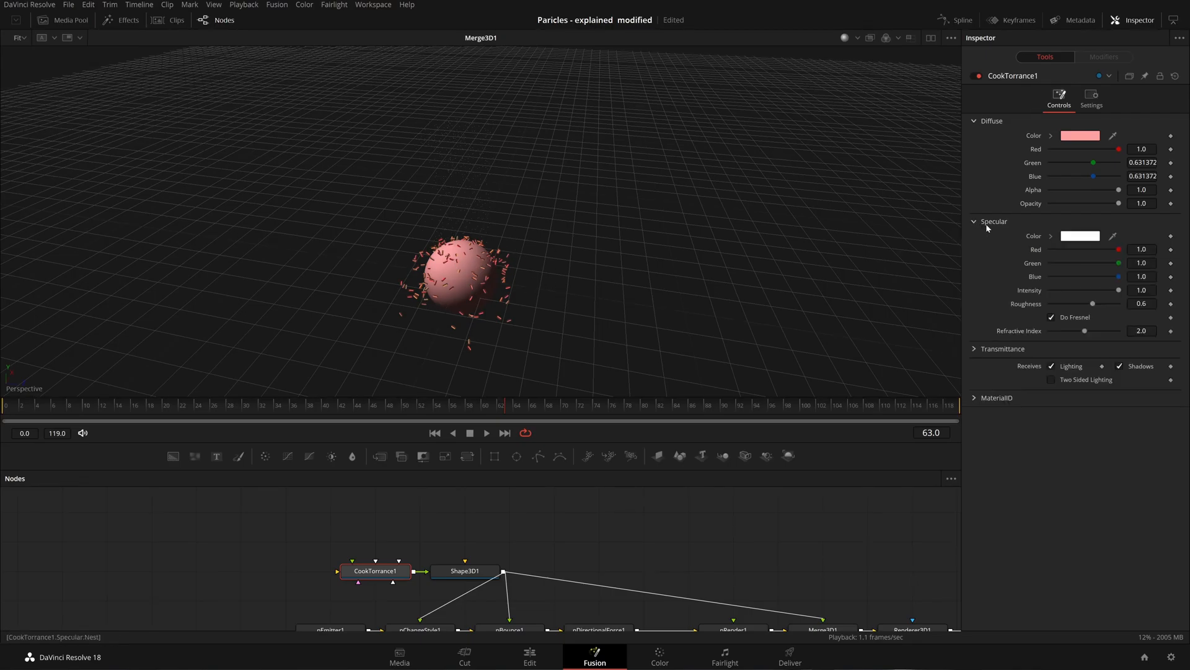
{"action": "left_click", "coordinate": [982, 349]}
{"action": "left_click", "coordinate": [1069, 363]}
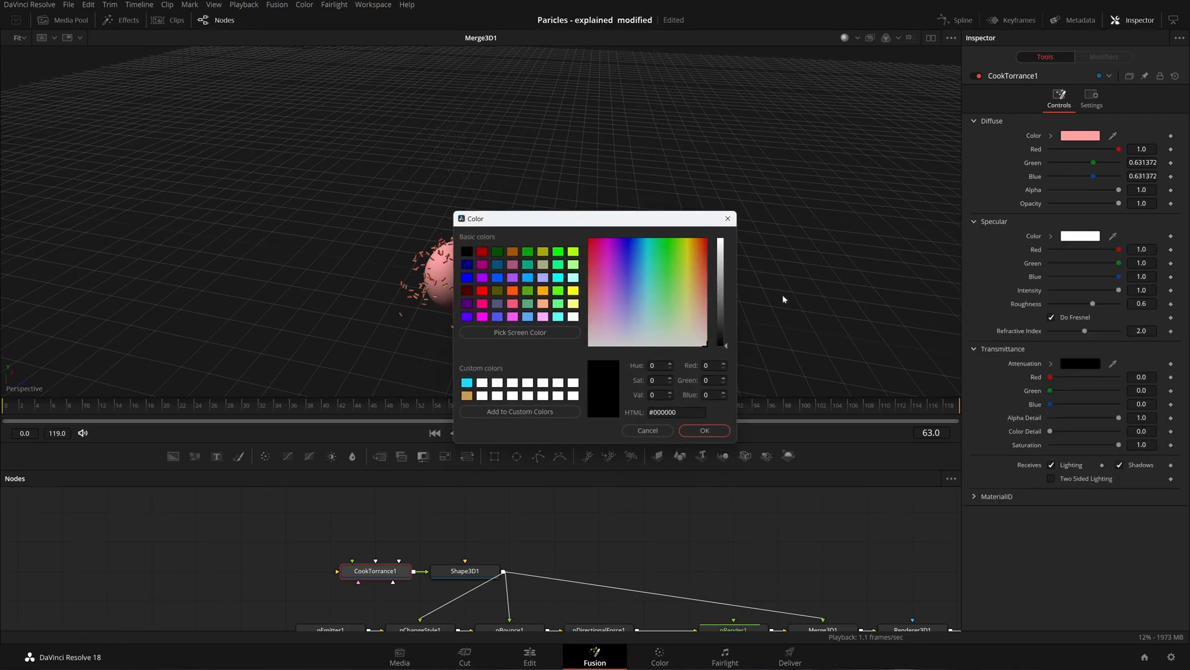
{"action": "left_click_drag", "start_coordinate": [718, 325], "coordinate": [719, 241]}
{"action": "left_click", "coordinate": [705, 430]}
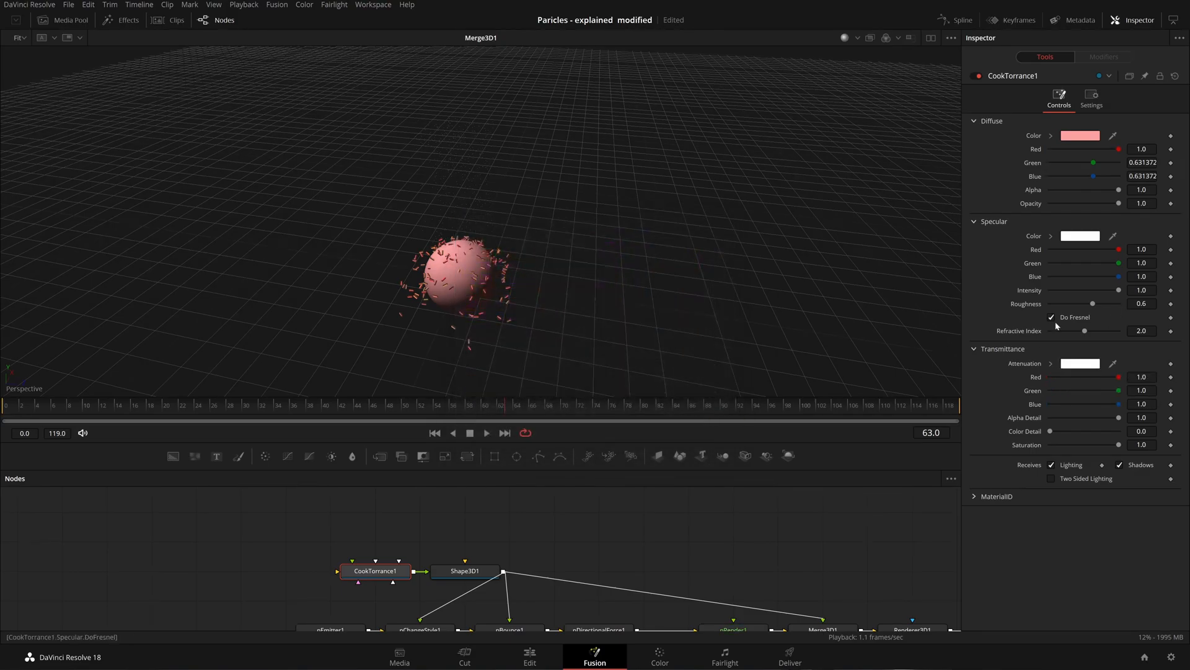
Set CookTorrance1's specular refractive index to 3 and its roughness to 0.1.
{"action": "left_click", "coordinate": [1141, 331]}
{"action": "type", "text": "3"}
{"action": "key", "text": "Tab"}
{"action": "left_click_drag", "start_coordinate": [1092, 303], "coordinate": [1041, 307]}
{"action": "left_click_drag", "start_coordinate": [520, 304], "coordinate": [559, 243]}
Show Renderer3D1's output in the viewer and enable its lighting and shadows.
{"action": "left_click_drag", "start_coordinate": [714, 553], "coordinate": [318, 508]}
{"action": "left_click_drag", "start_coordinate": [646, 543], "coordinate": [579, 542]}
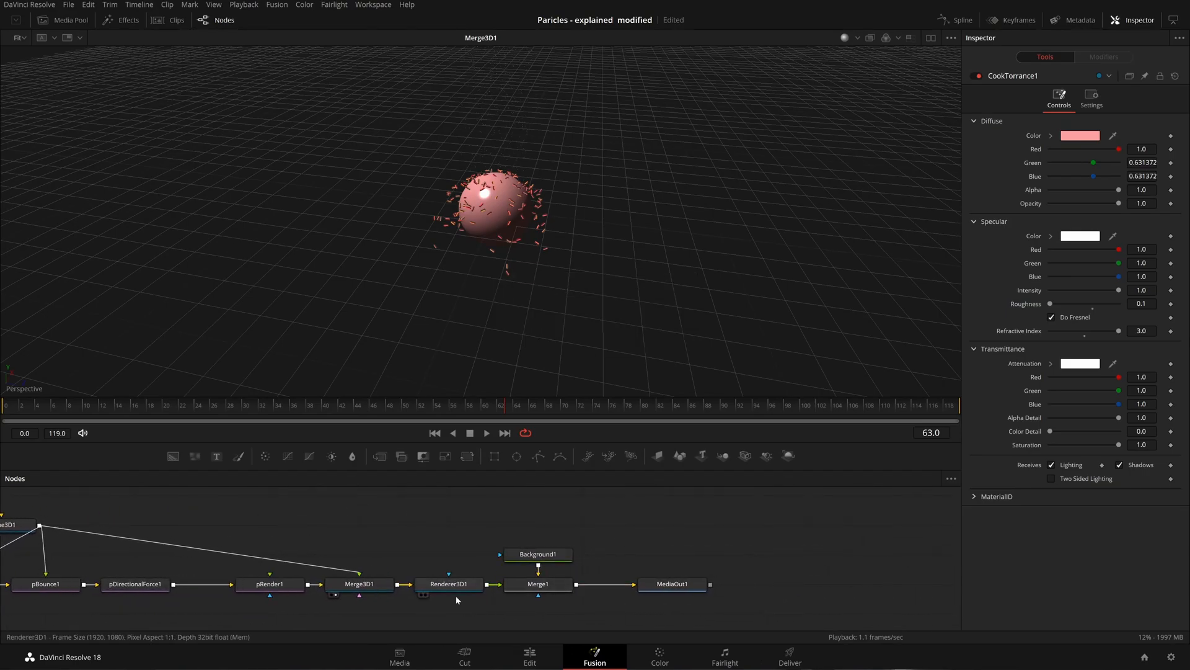
{"action": "left_click_drag", "start_coordinate": [471, 584], "coordinate": [571, 276]}
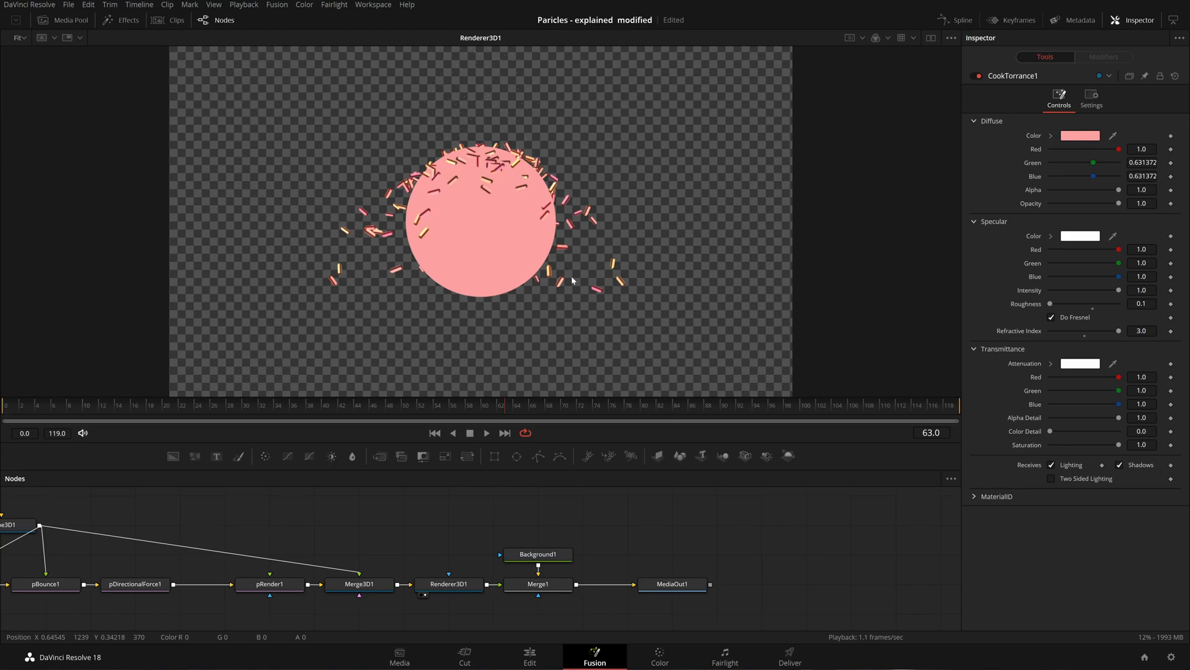
{"action": "left_click", "coordinate": [449, 583]}
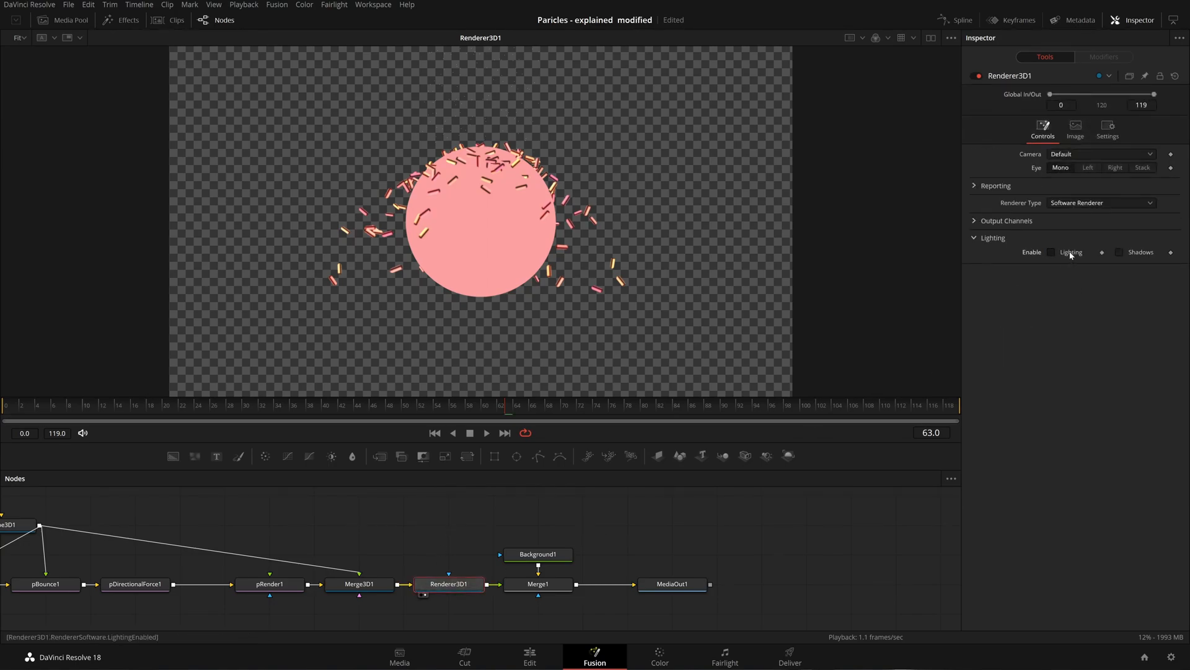
{"action": "left_click_drag", "start_coordinate": [578, 533], "coordinate": [678, 521]}
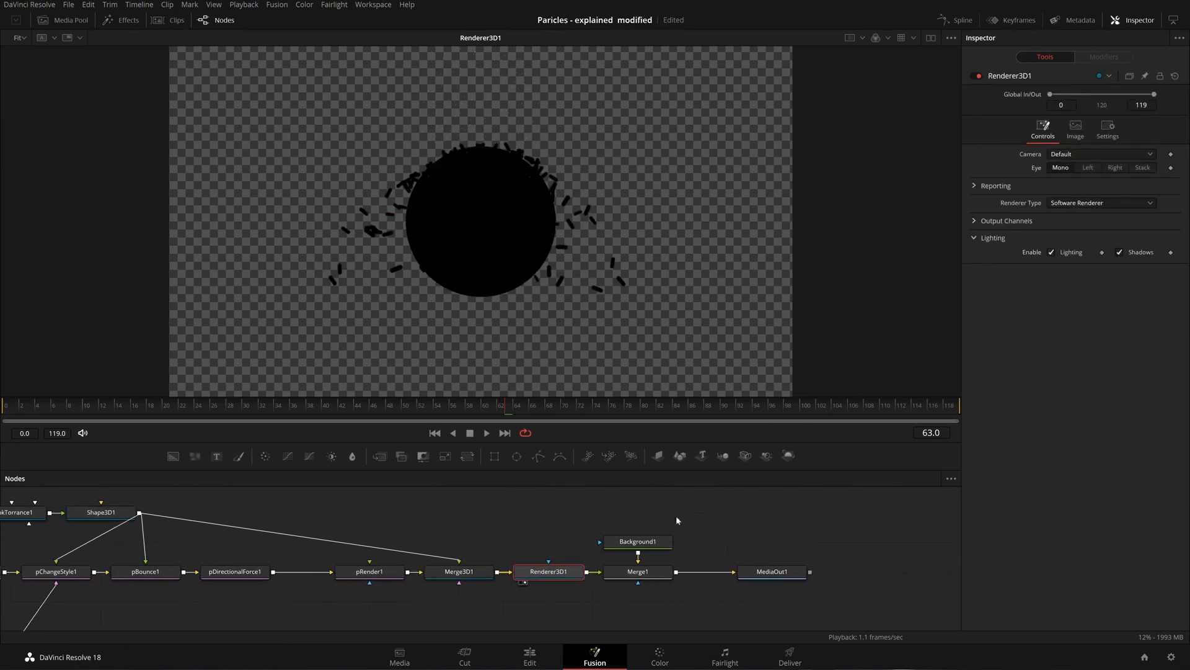
Add a Point Light node connected to Merge3D1 and place it directly below that node.
{"action": "left_click", "coordinate": [470, 571]}
{"action": "key", "text": "shift+space"}
{"action": "type", "text": "coo"}
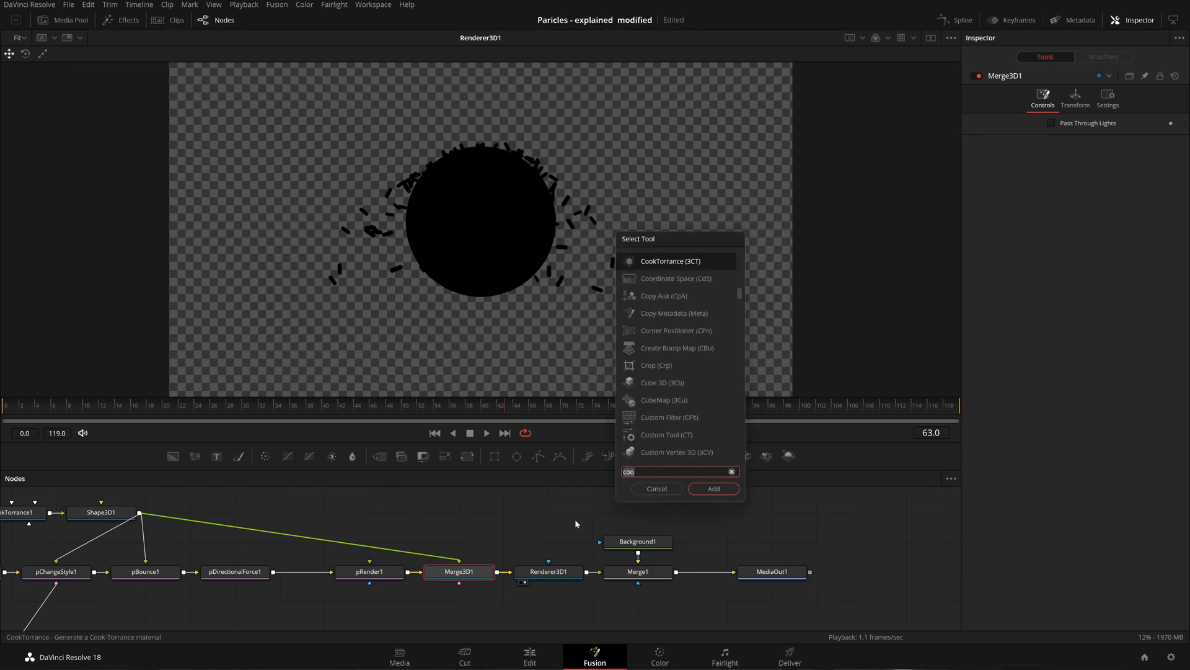
{"action": "key", "text": "BackSpace"}
{"action": "key", "text": "BackSpace"}
{"action": "key", "text": "BackSpace"}
{"action": "type", "text": "poi"}
{"action": "key", "text": "Up"}
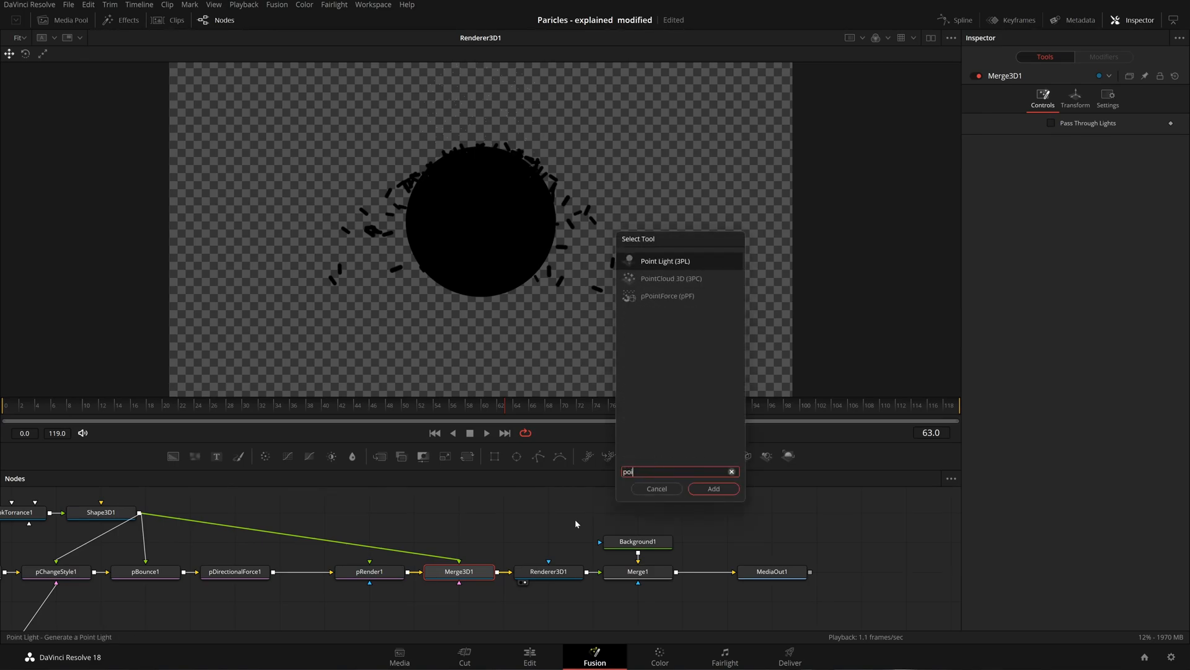
{"action": "key", "text": "Return"}
{"action": "left_click_drag", "start_coordinate": [108, 606], "coordinate": [466, 605]}
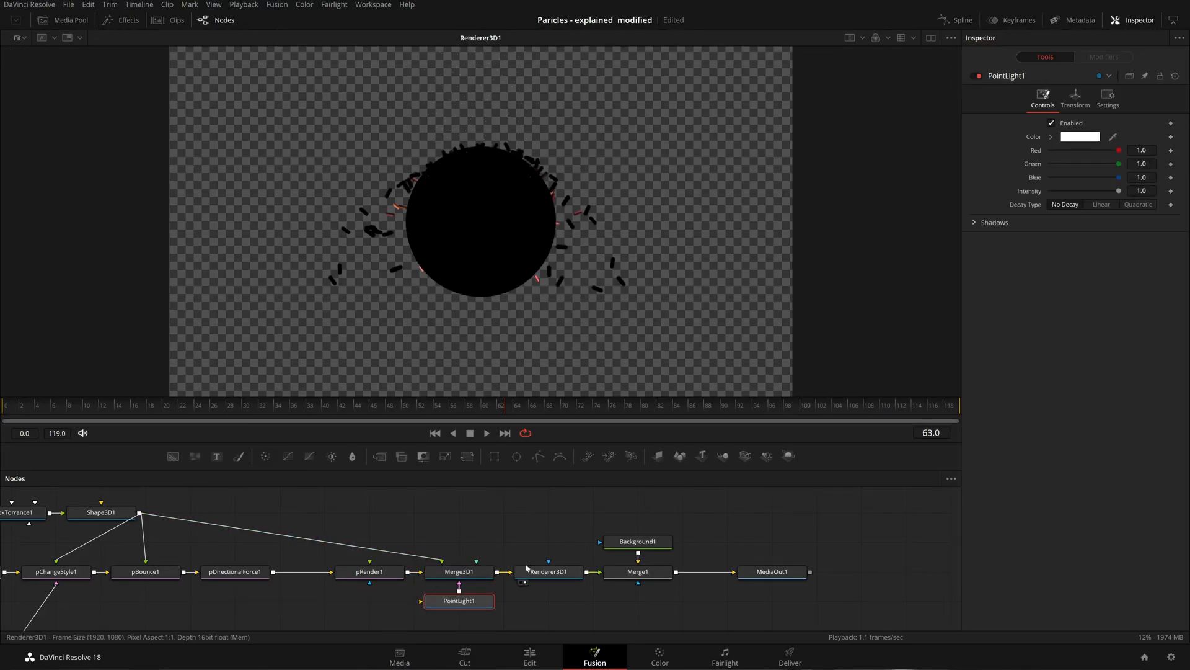
View Merge3D1, move PointLight1 out of the sphere toward its upper side, and give it quadratic decay with a rate of 10.
{"action": "left_click_drag", "start_coordinate": [473, 566], "coordinate": [539, 335]}
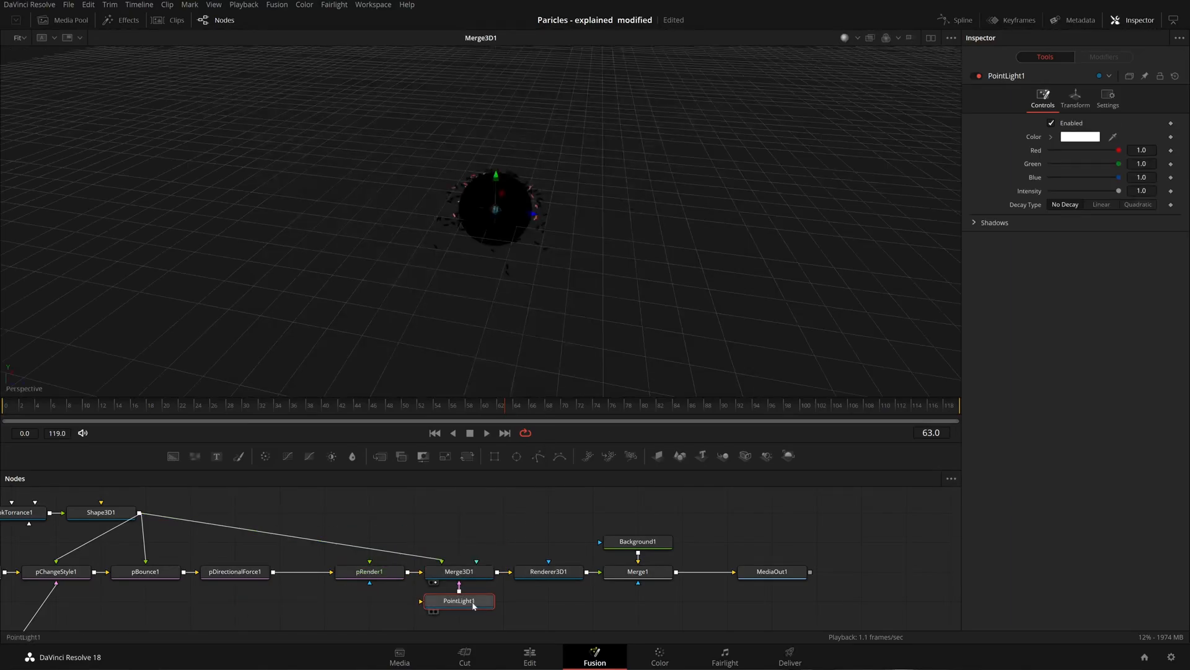
{"action": "left_click_drag", "start_coordinate": [504, 196], "coordinate": [478, 159]}
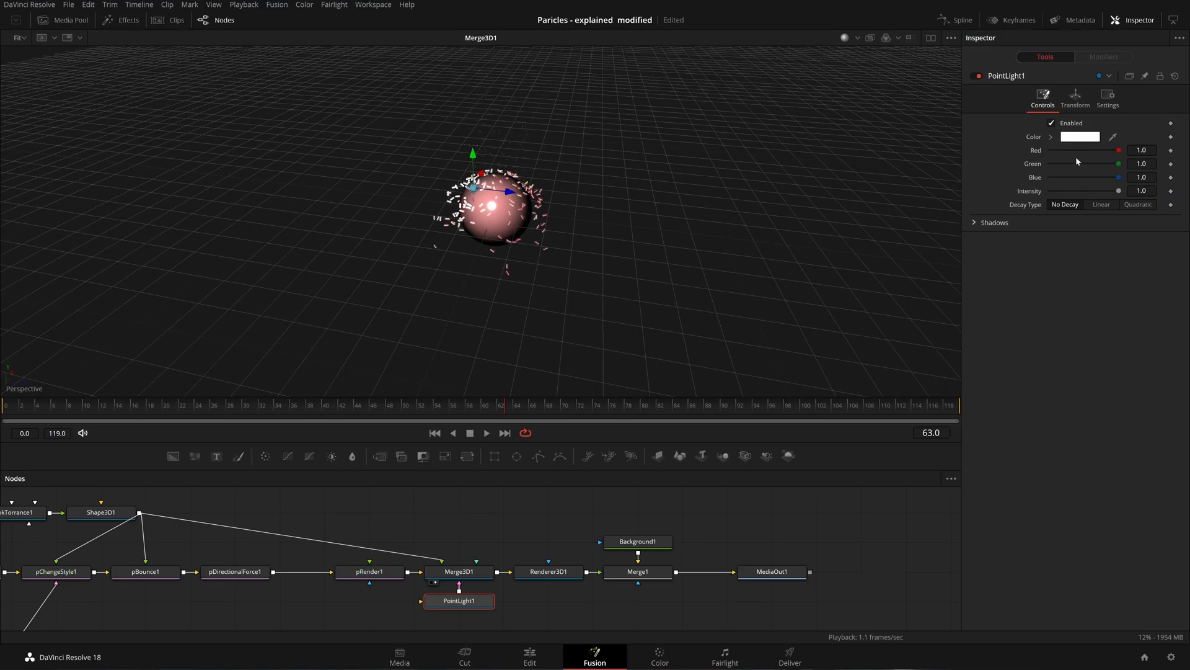
{"action": "left_click", "coordinate": [1138, 205]}
{"action": "left_click", "coordinate": [1141, 217]}
{"action": "key", "text": "Return"}
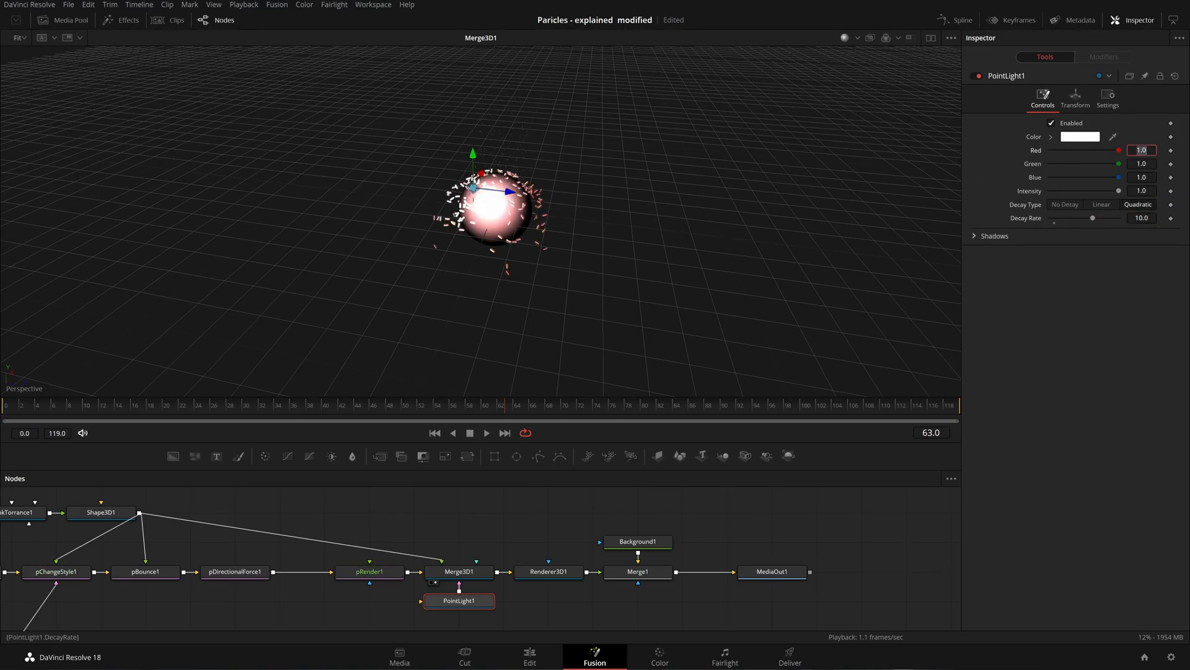
Lower PointLight1 beside the sphere and set its intensity to 10.
{"action": "left_click_drag", "start_coordinate": [480, 183], "coordinate": [468, 224]}
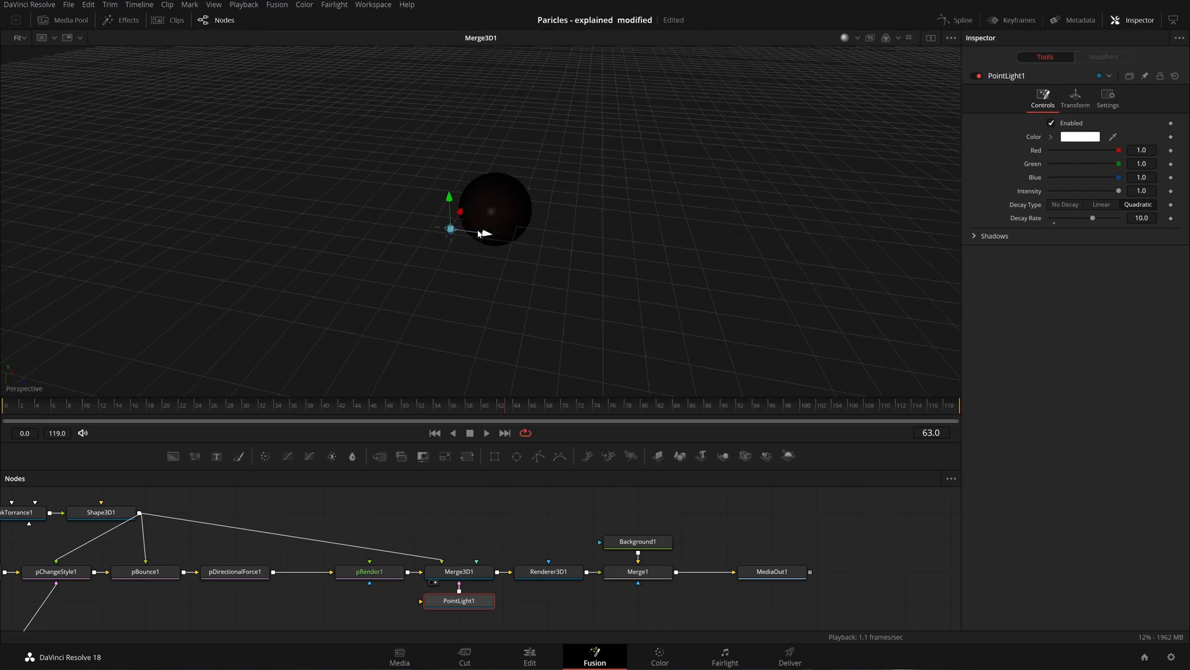
{"action": "left_click", "coordinate": [486, 237]}
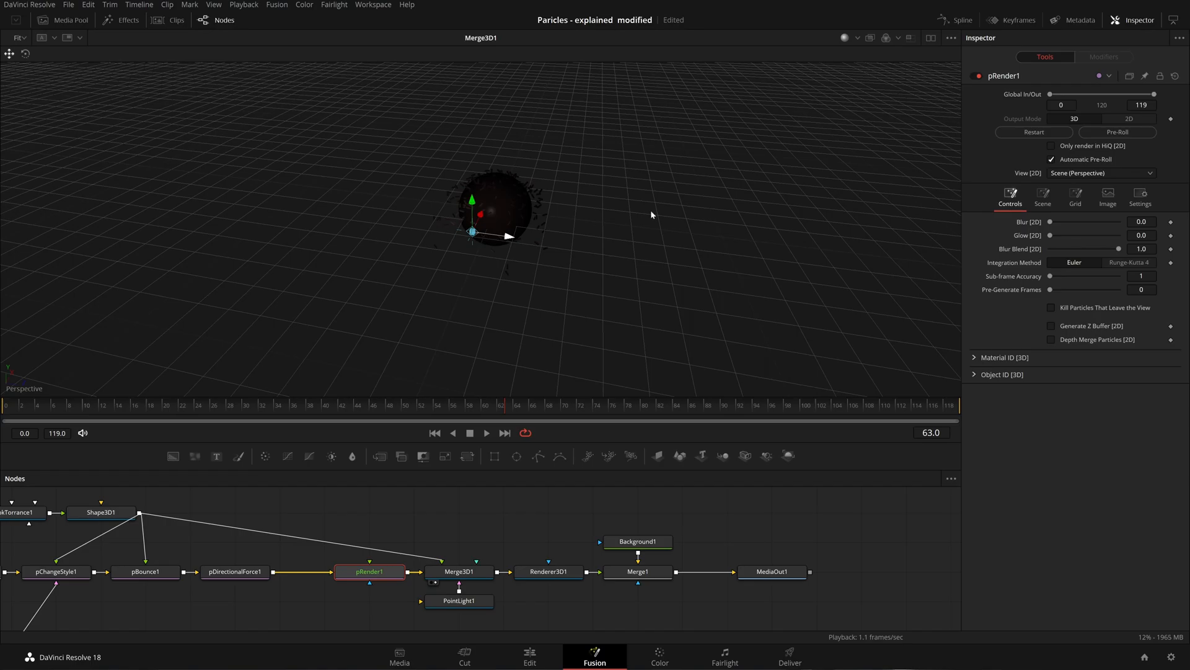
{"action": "left_click", "coordinate": [452, 599]}
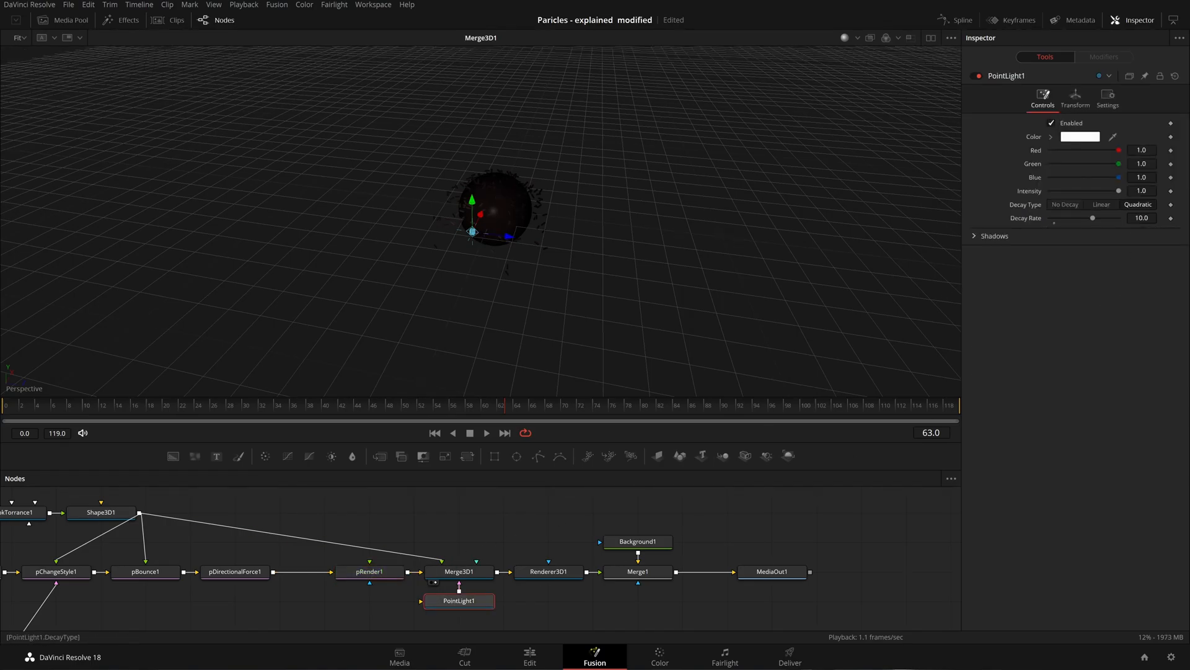
{"action": "left_click", "coordinate": [1142, 190]}
{"action": "type", "text": "10"}
{"action": "key", "text": "Return"}
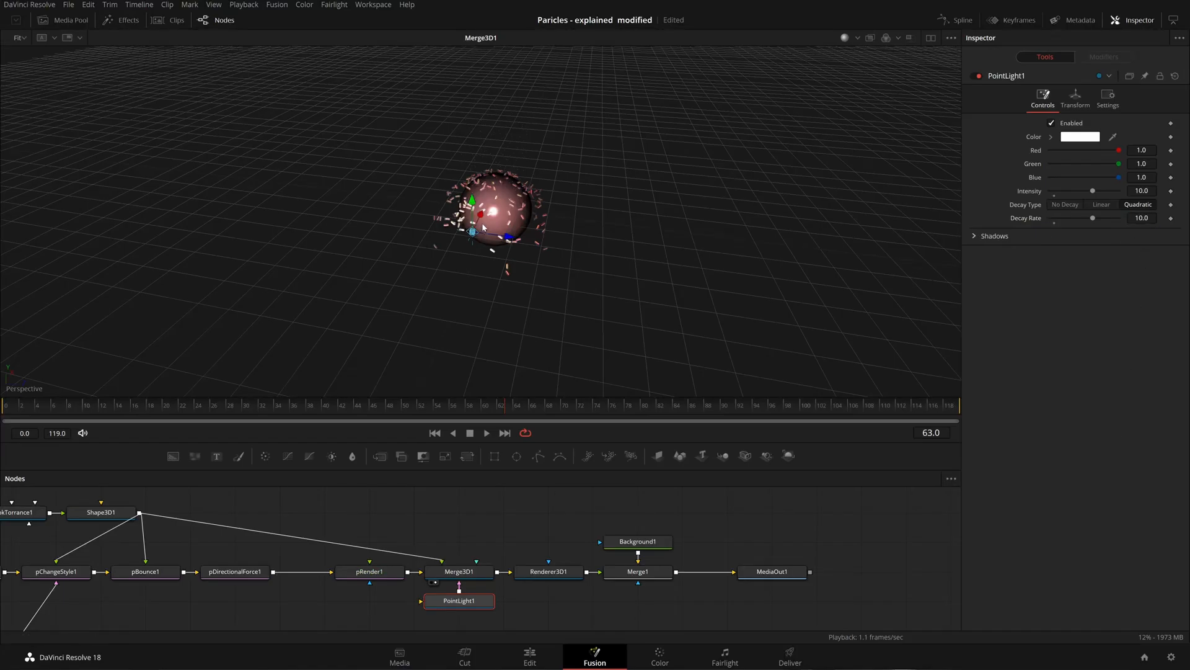
Set PointLight1's decay rate and intensity both to 1000.
{"action": "left_click", "coordinate": [1145, 217]}
{"action": "double_click", "coordinate": [1145, 218]}
{"action": "type", "text": "1000"}
{"action": "key", "text": "Return"}
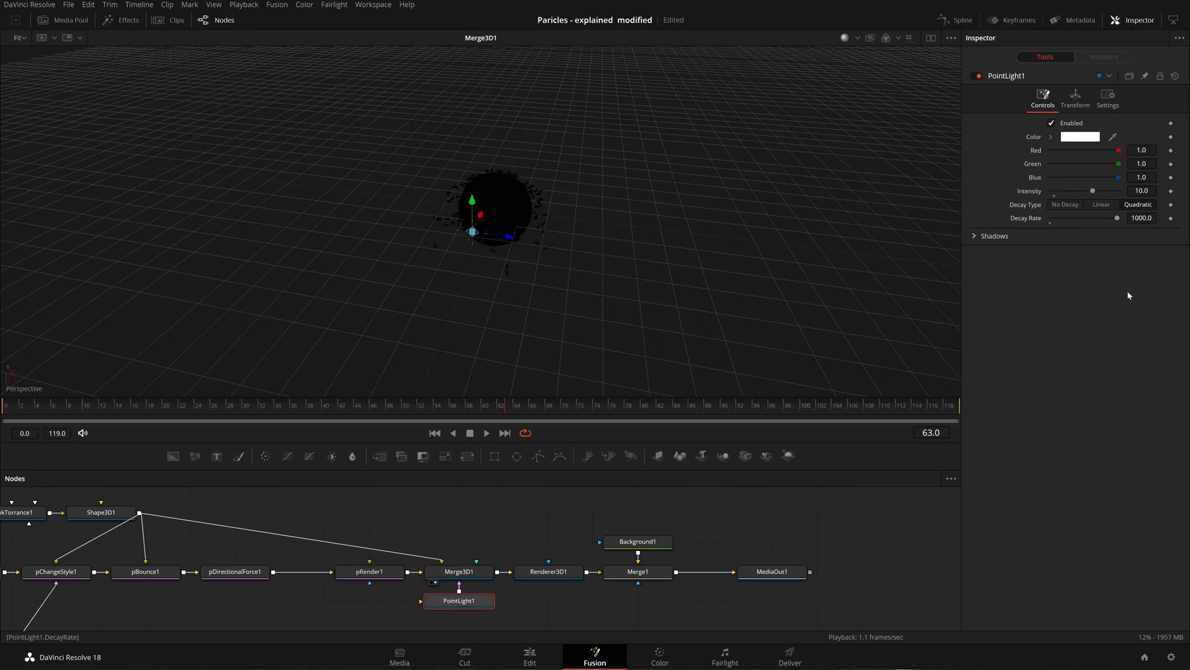
{"action": "left_click", "coordinate": [1141, 191]}
{"action": "type", "text": "1000"}
{"action": "key", "text": "Return"}
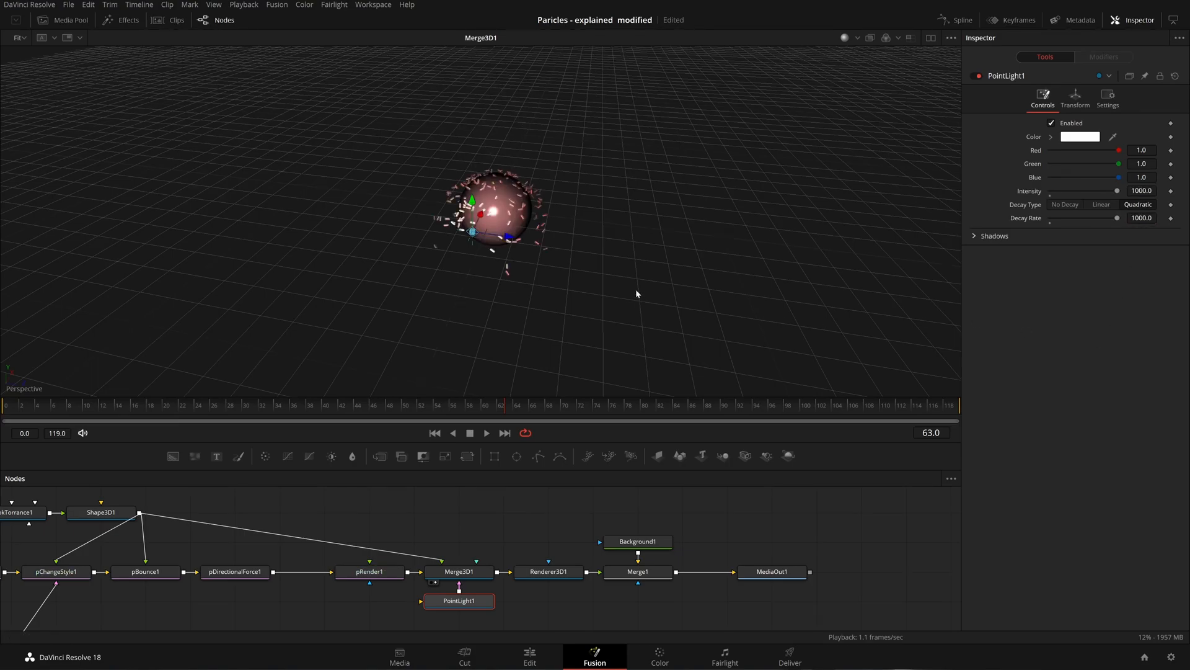
Inspect the lit sphere from several angles, set PointLight1's decay rate to 1024, and raise the light well above its former position.
{"action": "mouse_move", "coordinate": [639, 257]}
{"action": "left_mouse_down"}
{"action": "mouse_move", "coordinate": [427, 245]}
{"action": "mouse_move", "coordinate": [620, 265]}
{"action": "mouse_move", "coordinate": [662, 258]}
{"action": "left_mouse_up"}
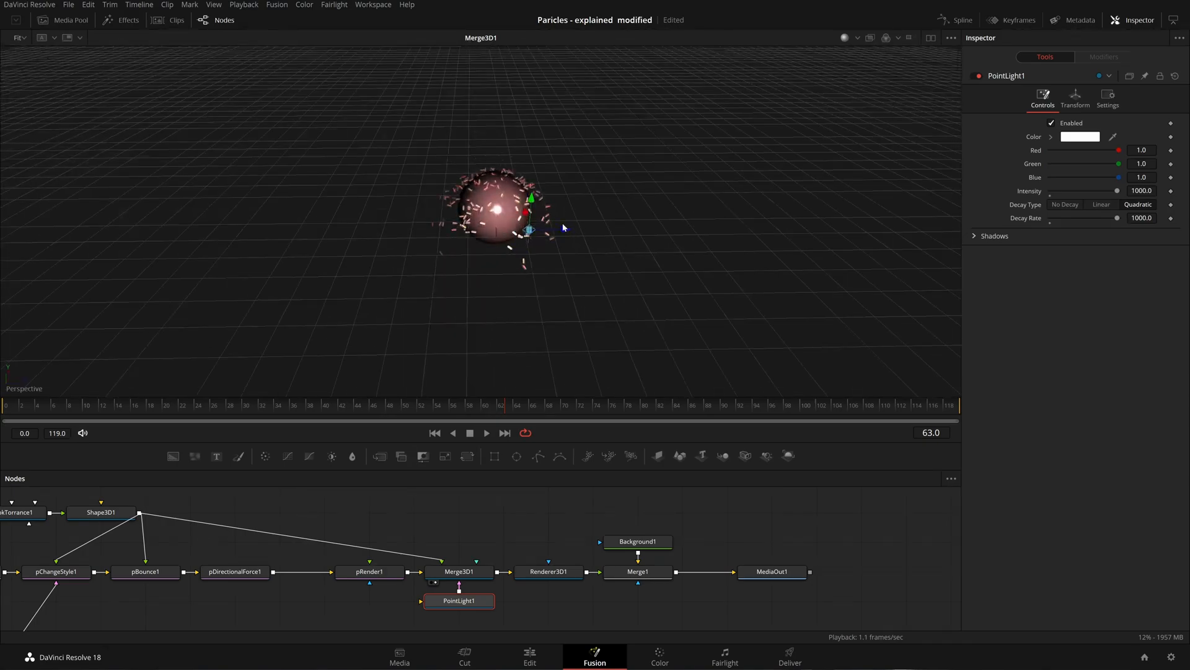
{"action": "scroll", "coordinate": [530, 210], "scroll_direction": "up", "scroll_amount": 5}
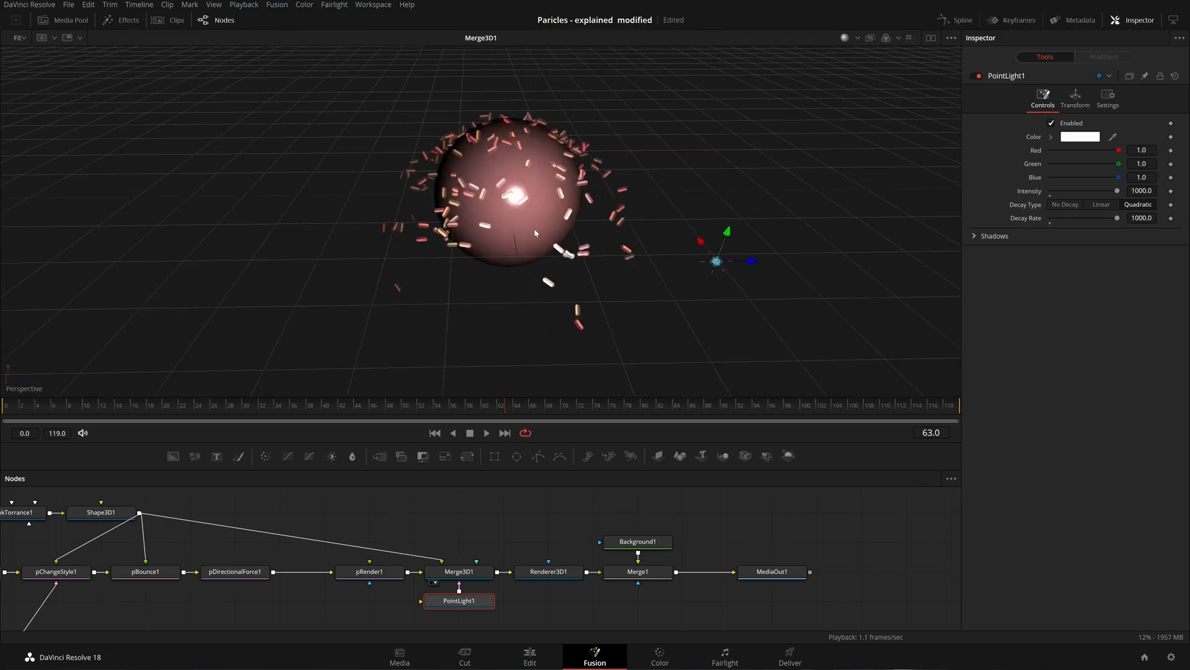
{"action": "left_click_drag", "start_coordinate": [539, 261], "coordinate": [615, 256]}
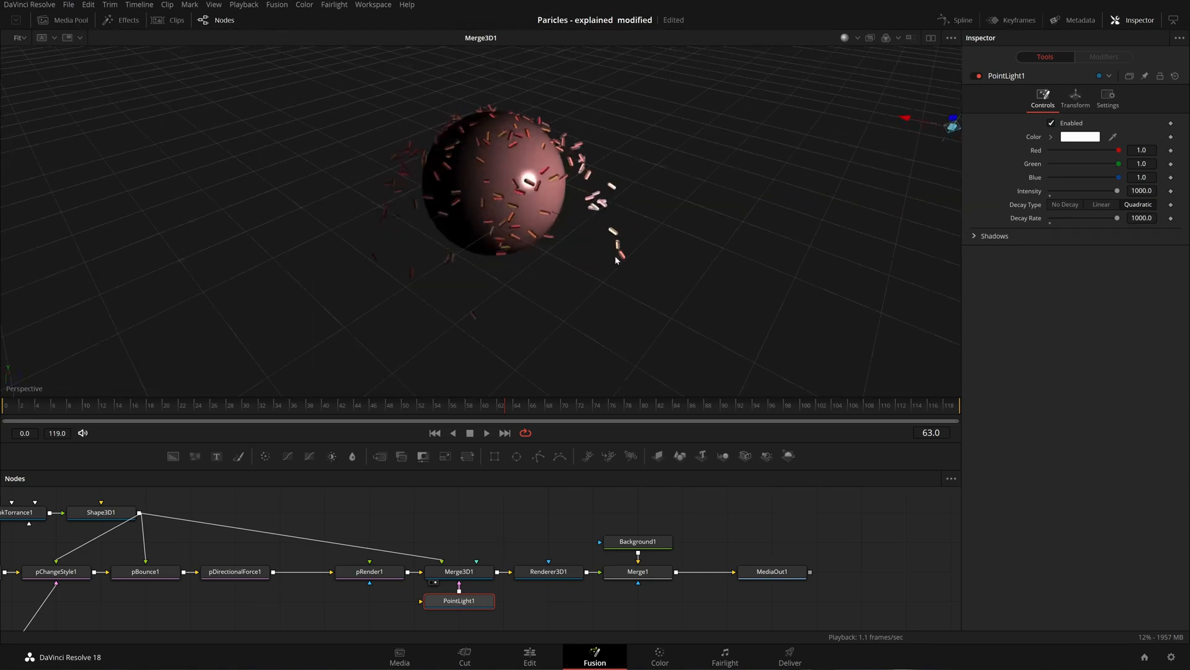
{"action": "left_click_drag", "start_coordinate": [743, 247], "coordinate": [631, 262]}
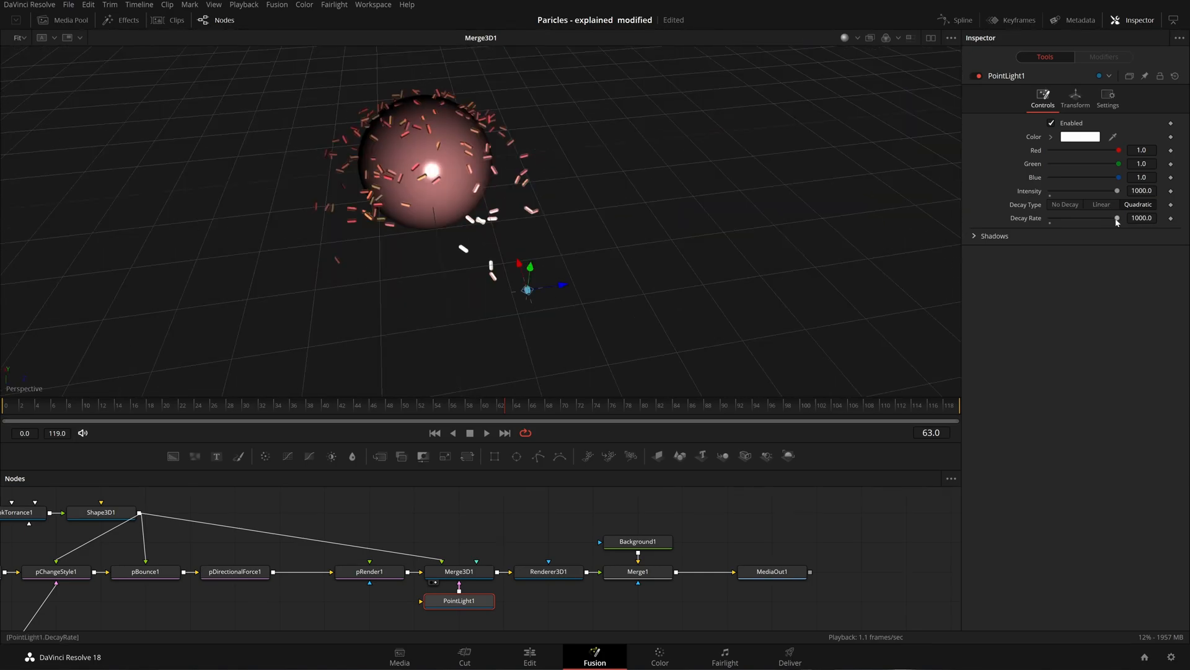
{"action": "left_click_drag", "start_coordinate": [1117, 221], "coordinate": [1148, 240]}
{"action": "left_click_drag", "start_coordinate": [518, 264], "coordinate": [605, 143]}
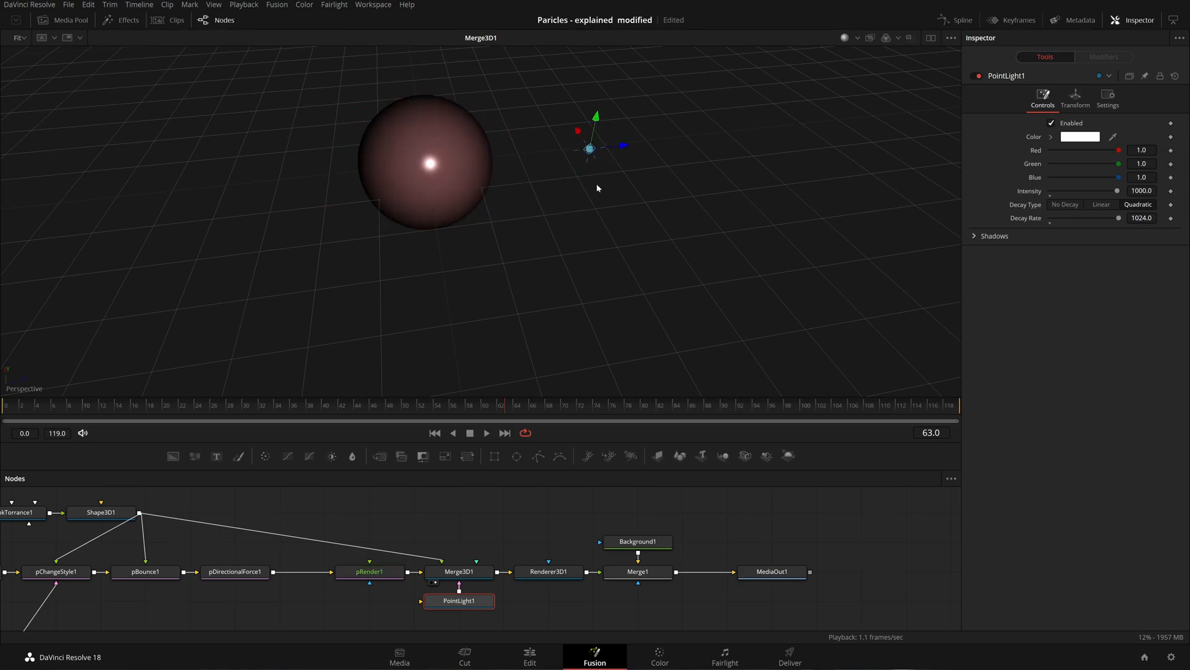
Duplicate PointLight1 and connect the copy to Merge3D1.
{"action": "scroll", "coordinate": [580, 520], "scroll_direction": "down", "scroll_amount": 1}
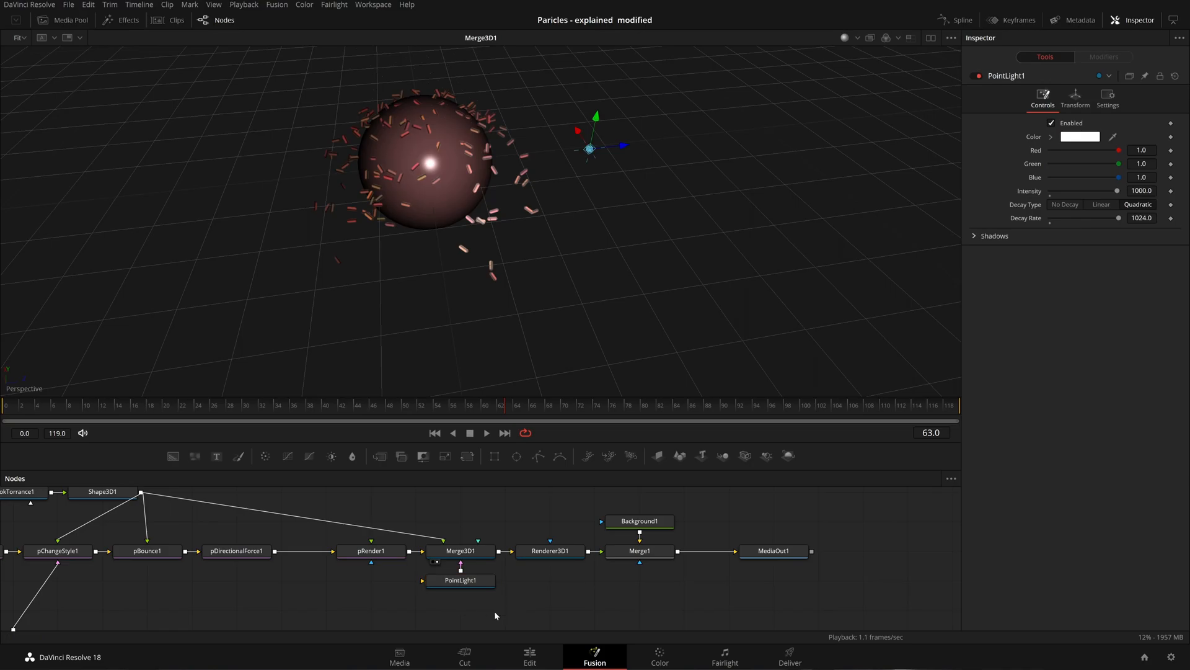
{"action": "key", "text": "ctrl+v"}
{"action": "left_click_drag", "start_coordinate": [544, 602], "coordinate": [481, 547]}
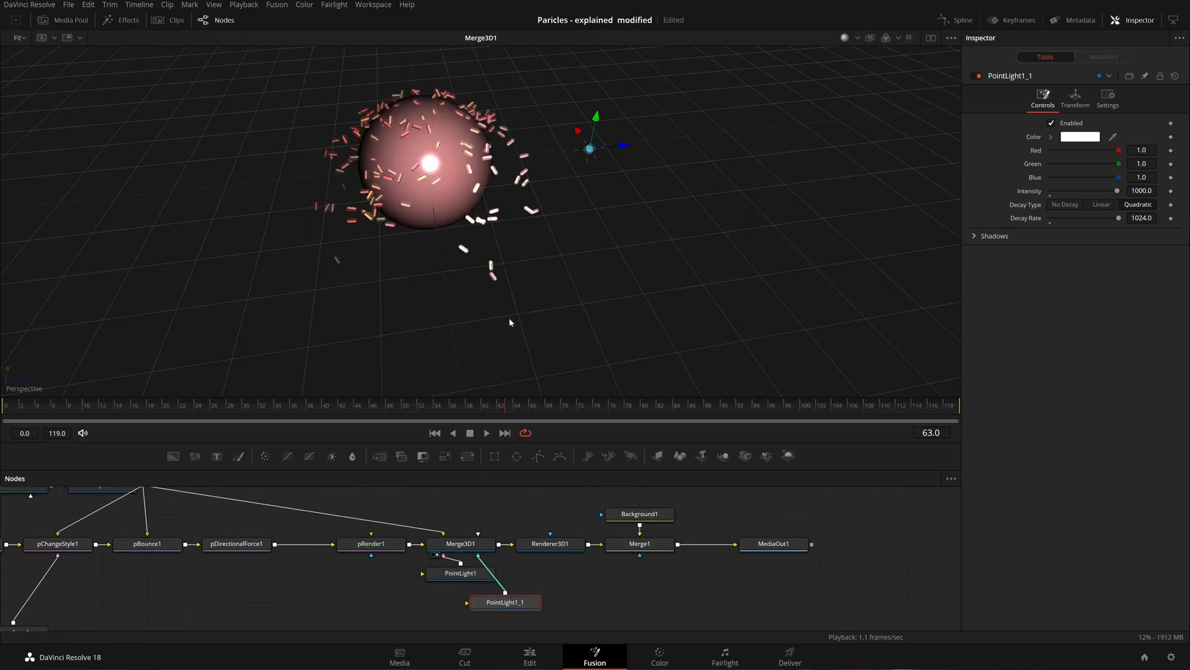
Move PointLight1_1 to the opposite side of the sphere and lower it to about the sphere's height.
{"action": "left_click_drag", "start_coordinate": [443, 267], "coordinate": [557, 271]}
{"action": "scroll", "coordinate": [557, 271], "scroll_direction": "down", "scroll_amount": 3}
{"action": "left_click_drag", "start_coordinate": [583, 104], "coordinate": [282, 151]}
{"action": "left_click_drag", "start_coordinate": [310, 59], "coordinate": [307, 187]}
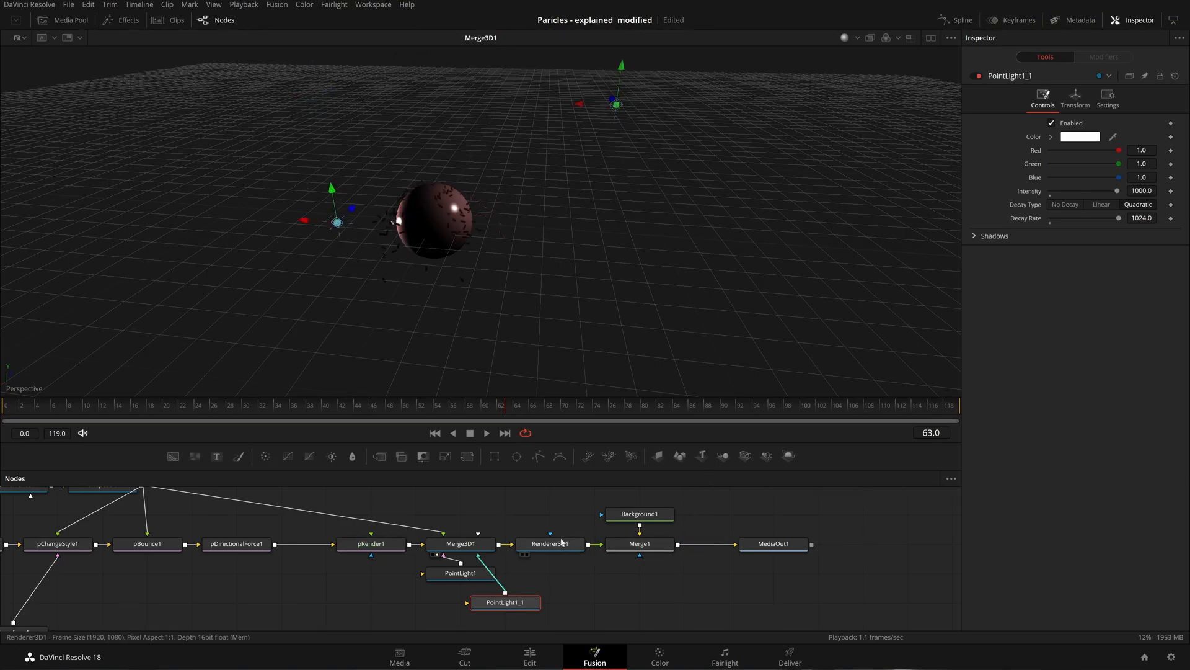
Show Merge3D1 and MediaOut1 side by side in two viewers and move PointLight1_1 farther away from the sphere.
{"action": "left_click", "coordinate": [931, 38]}
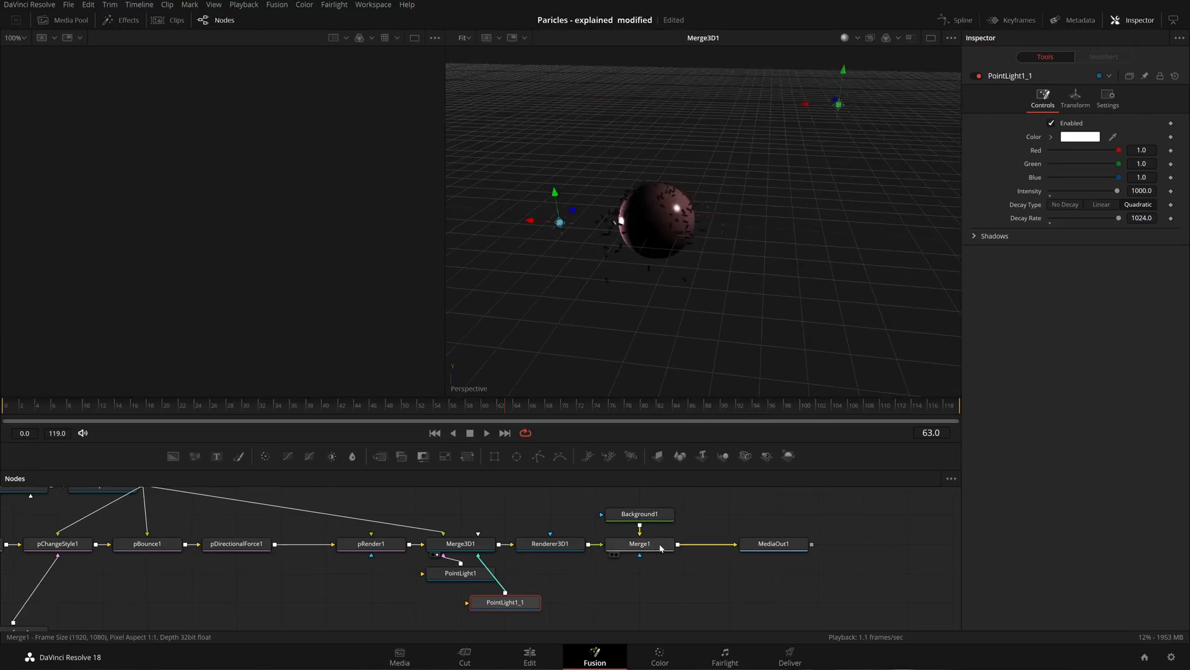
{"action": "left_click_drag", "start_coordinate": [774, 543], "coordinate": [819, 250]}
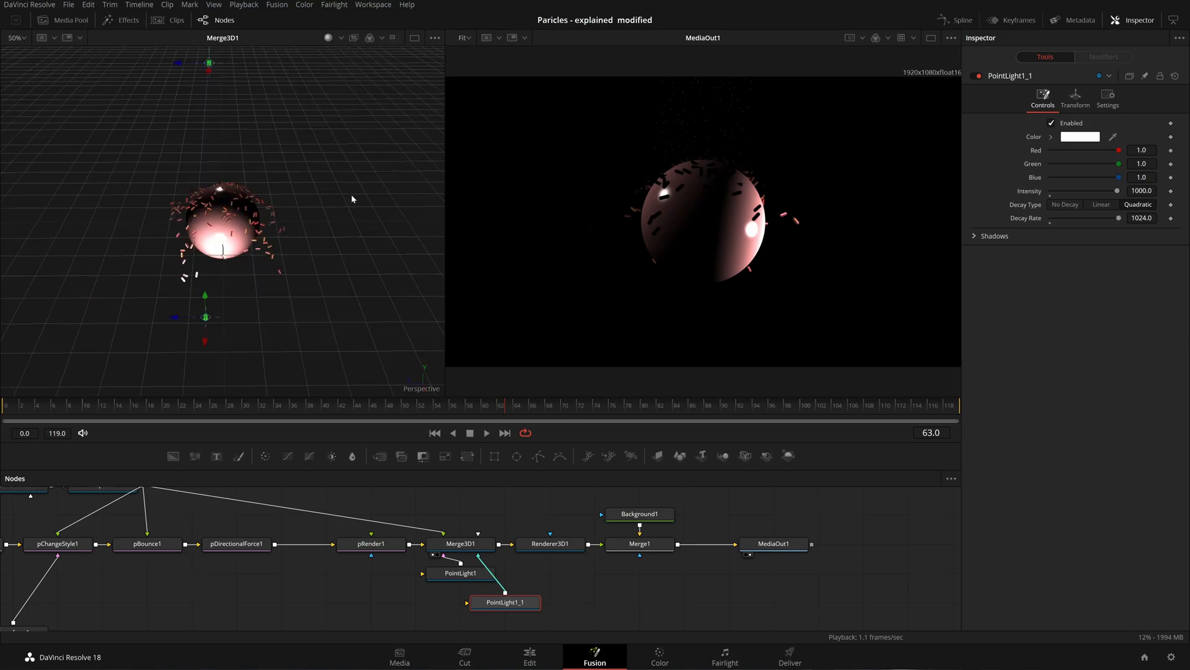
{"action": "left_click_drag", "start_coordinate": [350, 194], "coordinate": [300, 206]}
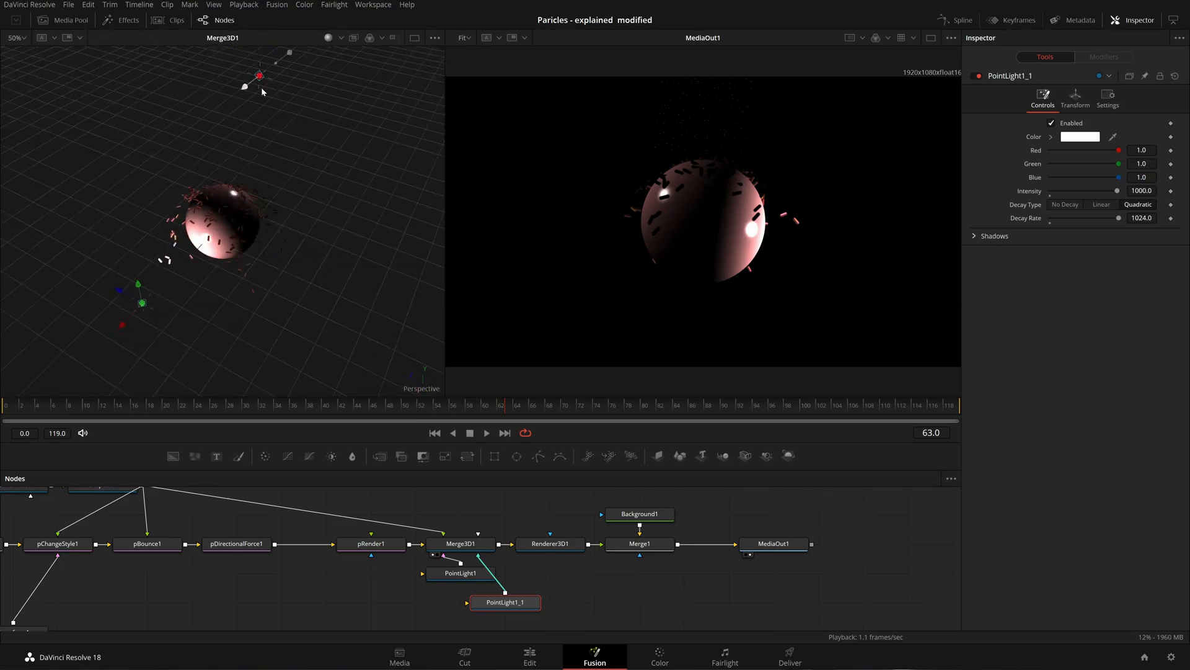
{"action": "left_click_drag", "start_coordinate": [252, 97], "coordinate": [300, 64]}
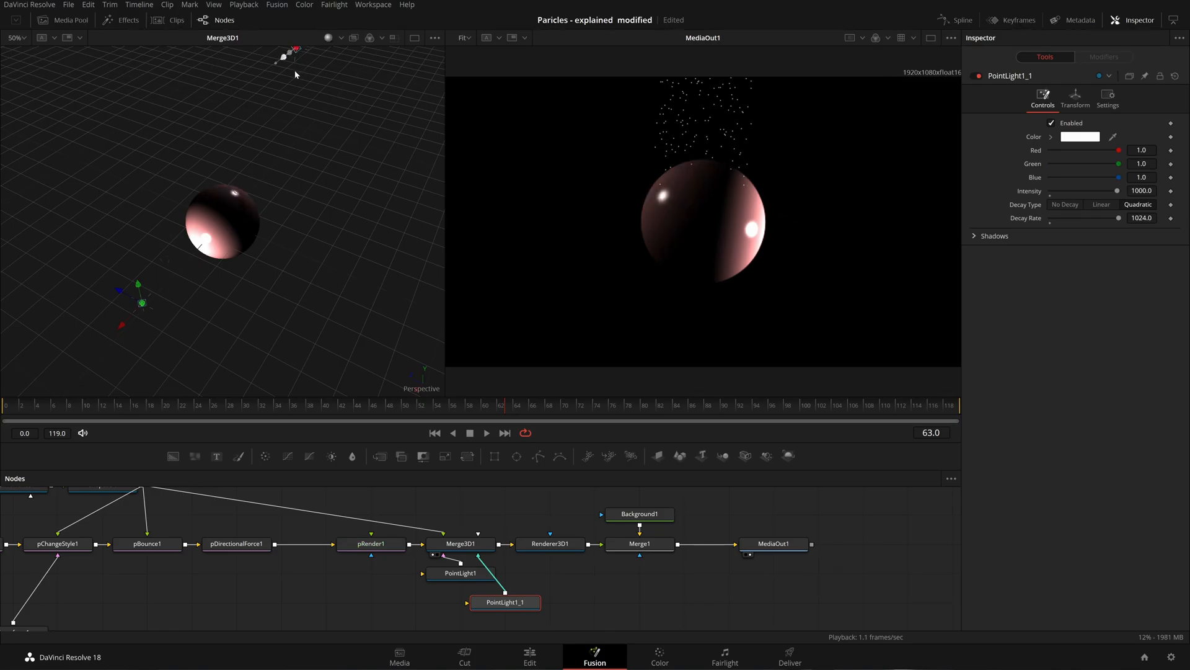
Add a Camera 3D node connected to Merge3D1.
{"action": "left_click", "coordinate": [490, 545]}
{"action": "left_click", "coordinate": [744, 459]}
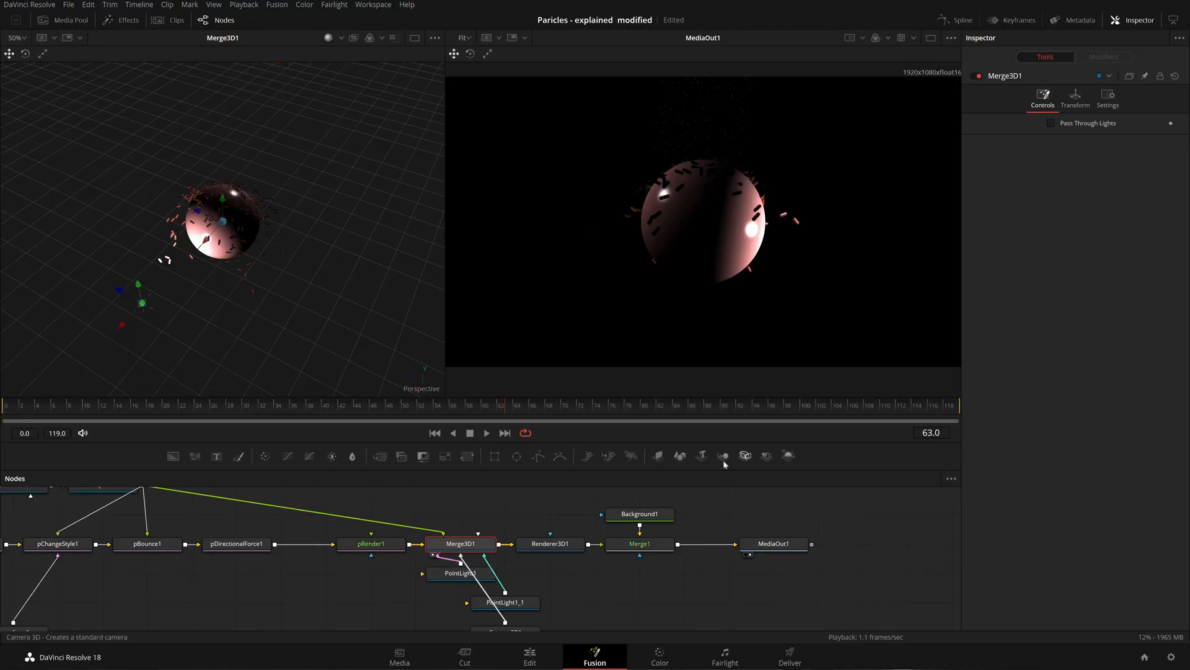
{"action": "left_click_drag", "start_coordinate": [578, 594], "coordinate": [611, 547]}
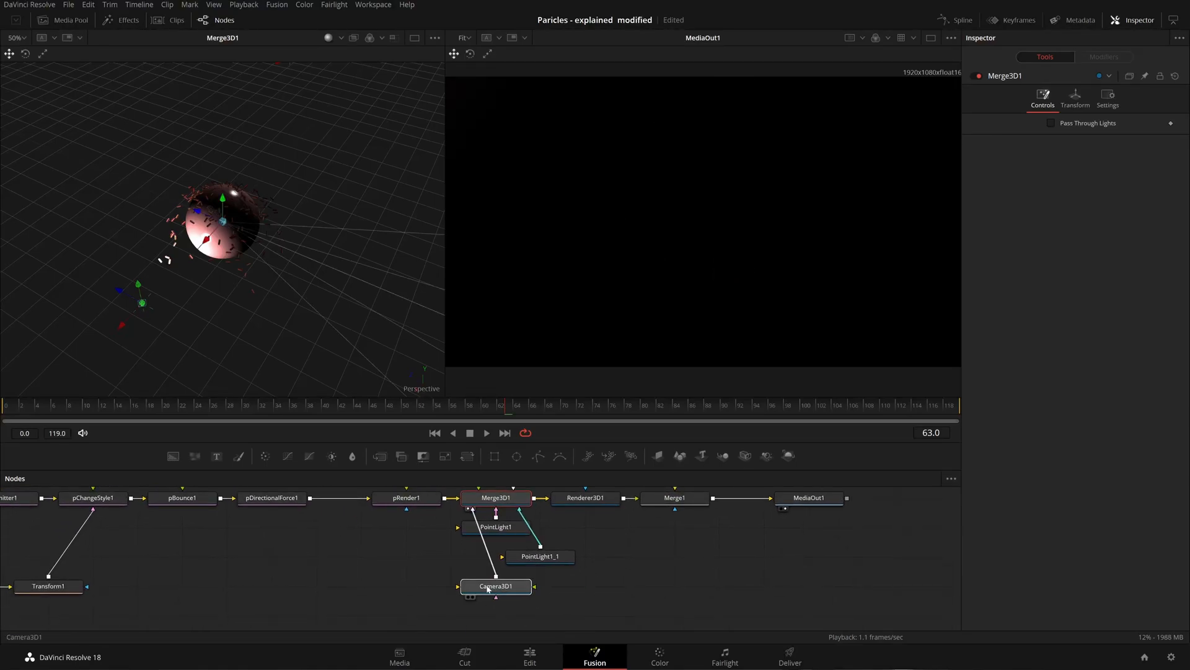
Enable Use Target in Camera3D1's transform settings.
{"action": "left_click", "coordinate": [489, 587]}
{"action": "left_click", "coordinate": [1129, 123]}
{"action": "left_click", "coordinate": [1078, 98]}
{"action": "left_click", "coordinate": [1052, 271]}
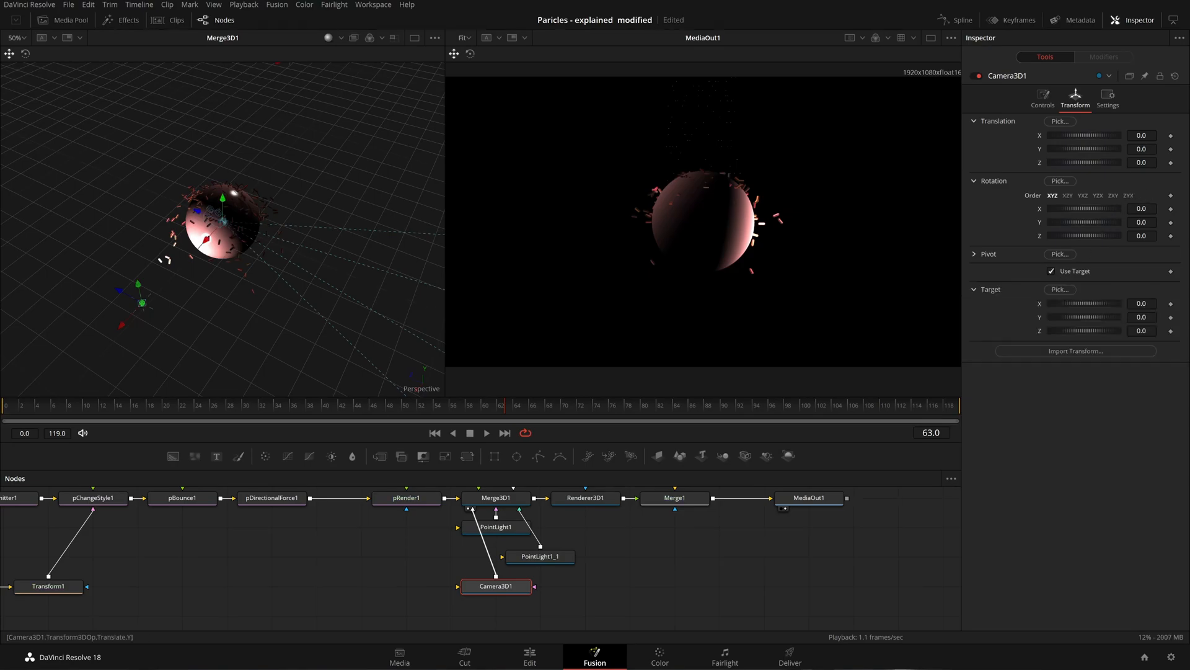
{"action": "left_click_drag", "start_coordinate": [233, 270], "coordinate": [196, 257]}
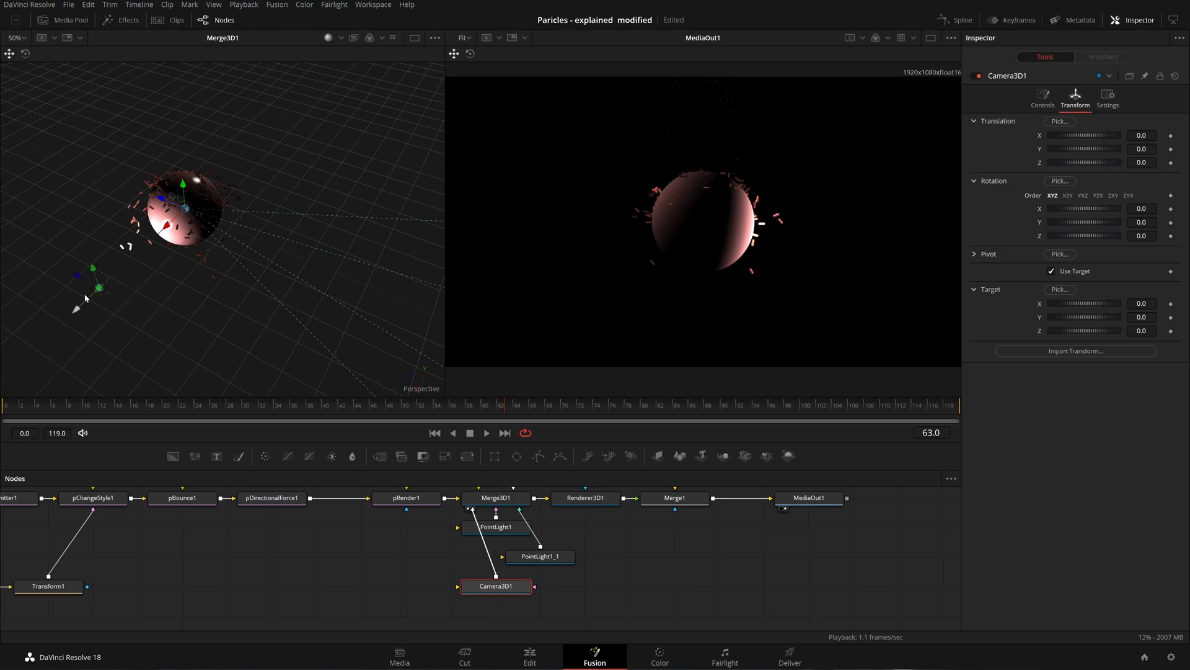
Move PointLight1_1 around to another side of the sphere, raise it well above the sphere, and show Camera3D1's projection controls.
{"action": "left_click_drag", "start_coordinate": [149, 314], "coordinate": [155, 318]}
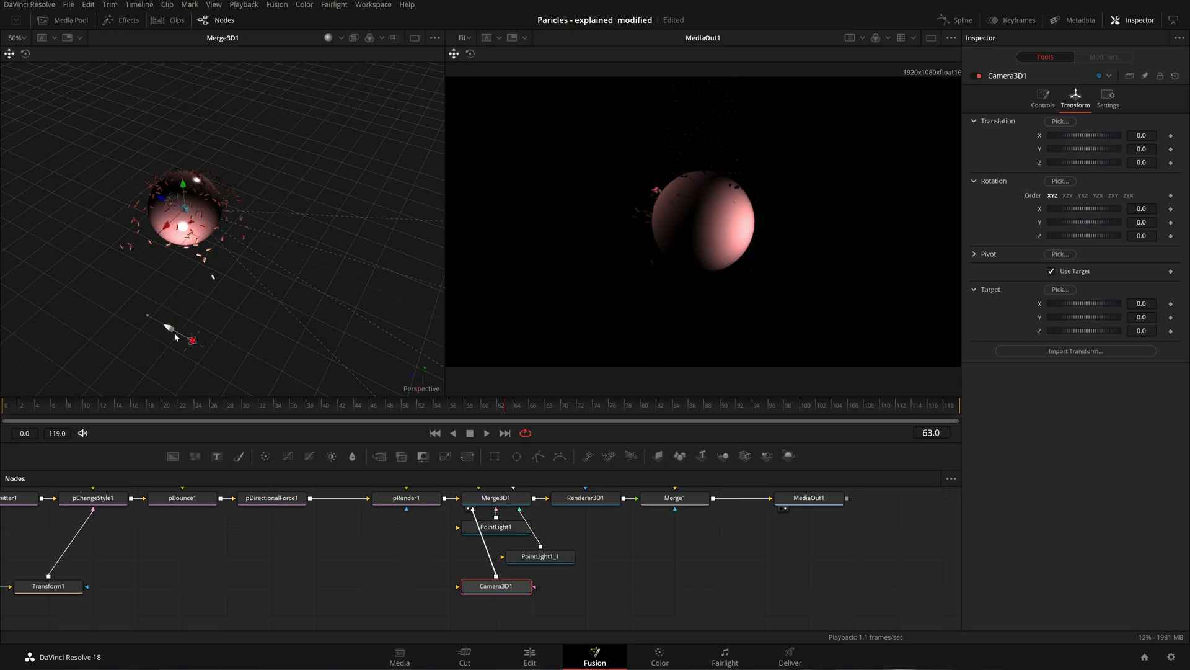
{"action": "left_click_drag", "start_coordinate": [199, 338], "coordinate": [210, 172]}
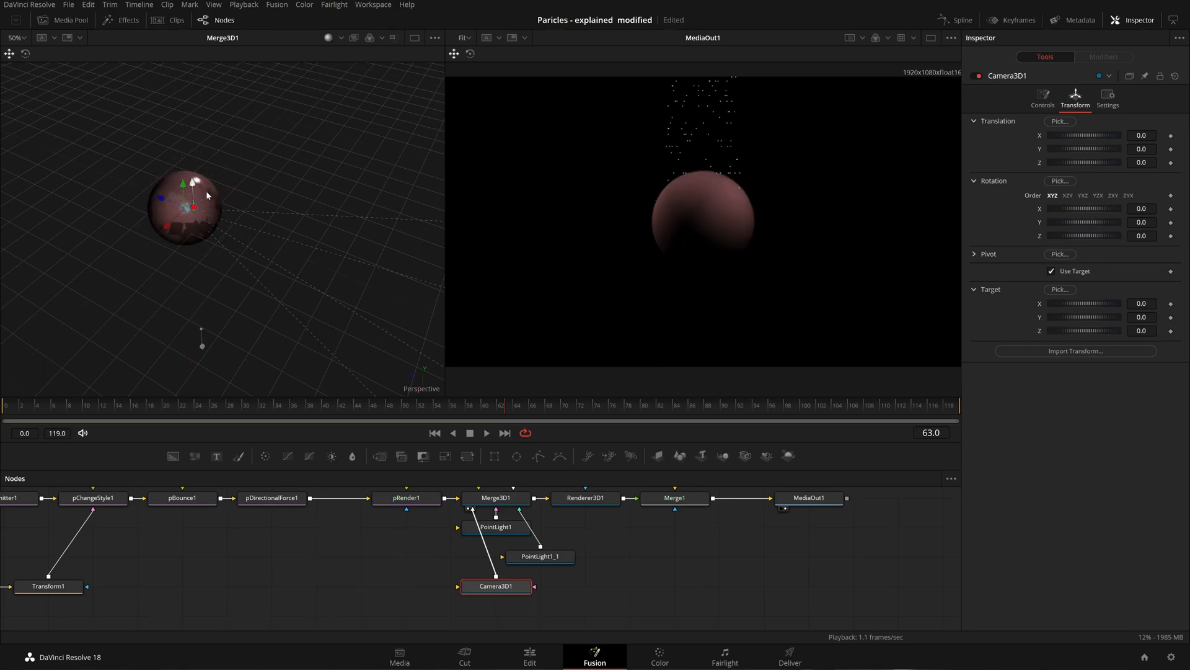
{"action": "left_click", "coordinate": [1044, 109]}
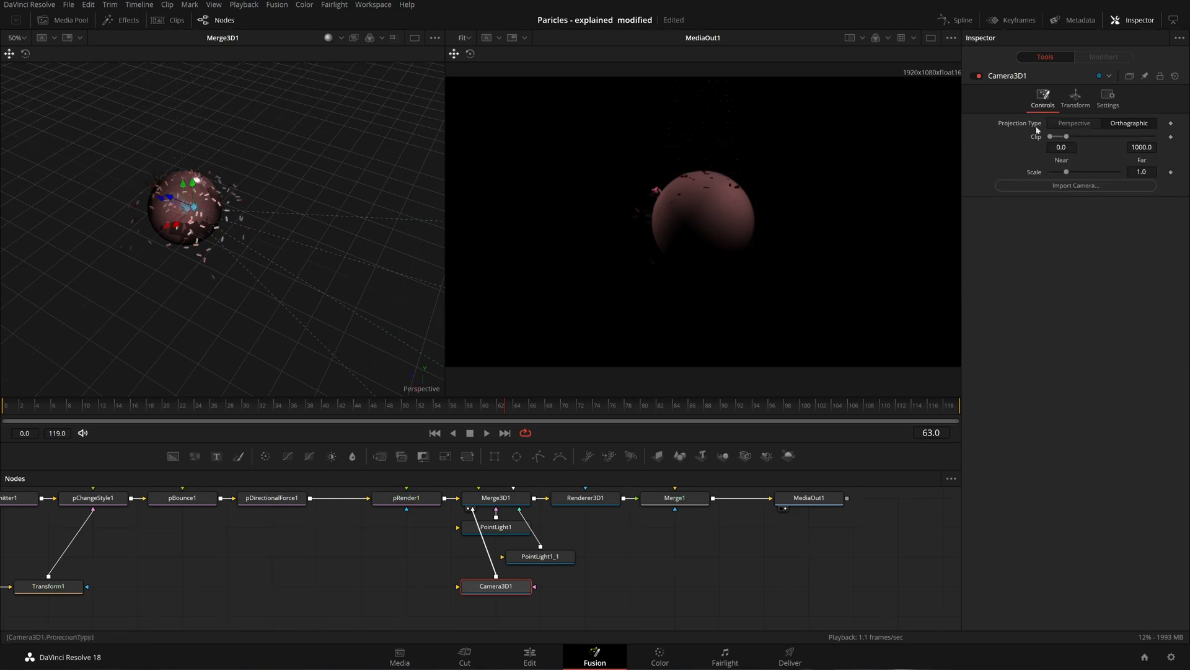
Set PointLight1's shadow softness to Constant with a constant softness of 0.1.
{"action": "left_click", "coordinate": [507, 531]}
{"action": "left_click", "coordinate": [976, 236]}
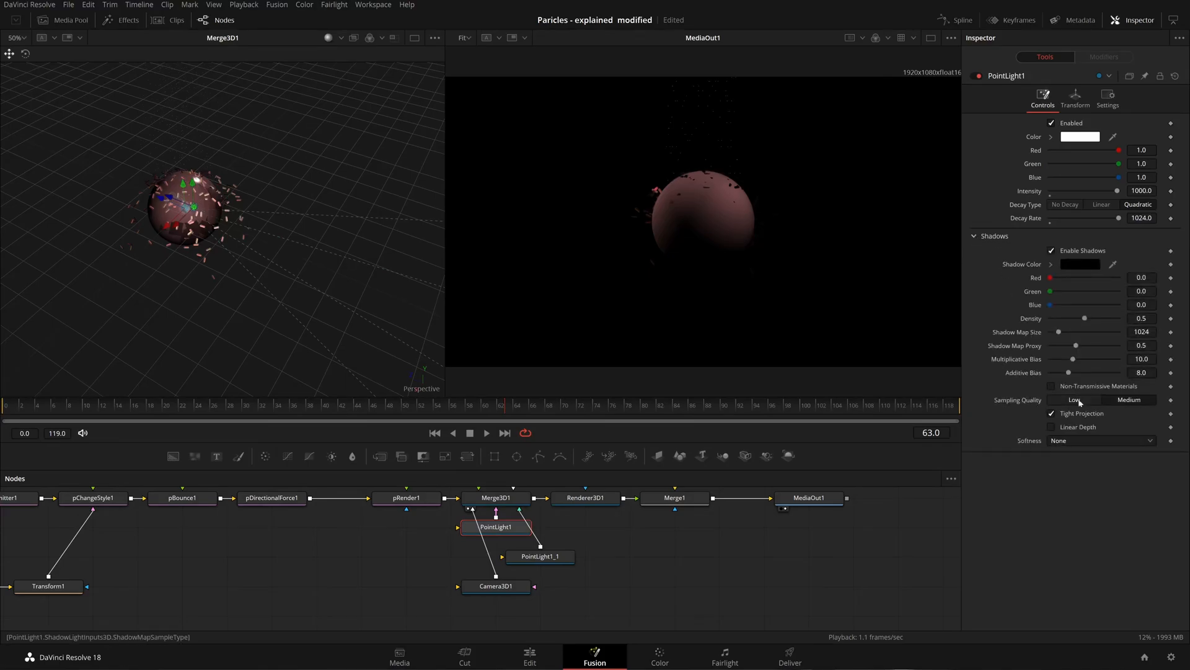
{"action": "left_click", "coordinate": [1090, 441]}
{"action": "left_click", "coordinate": [1084, 466]}
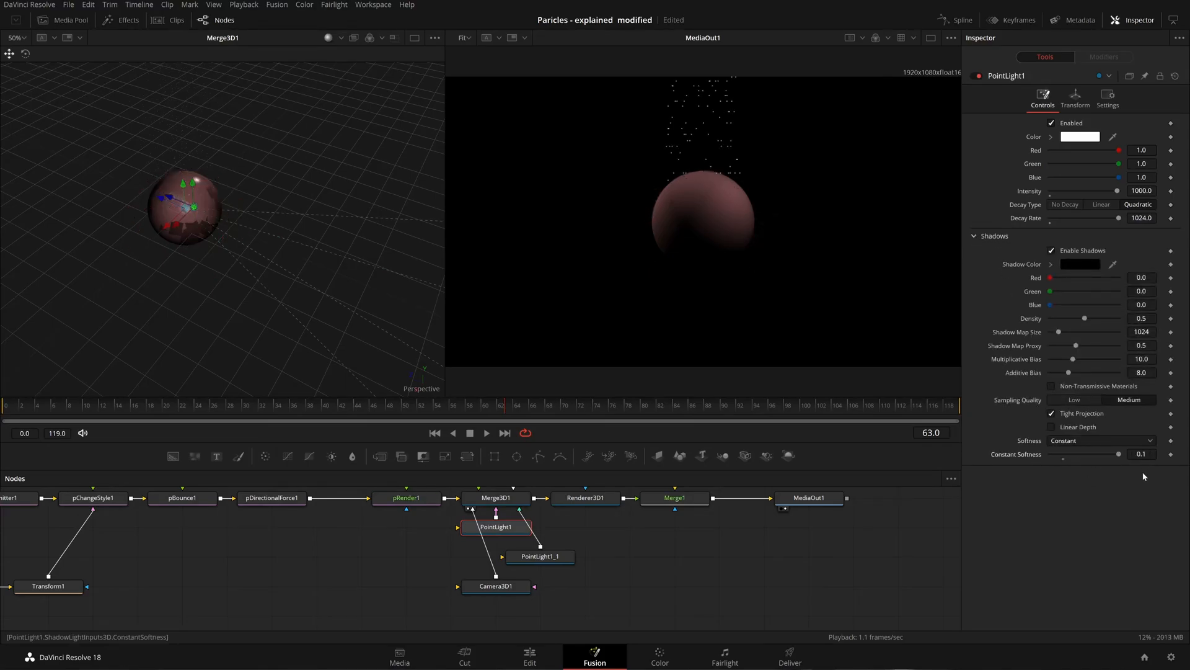
Give PointLight1_1 the same shadow softness: Constant, with a constant softness of 0.1.
{"action": "left_click", "coordinate": [545, 554]}
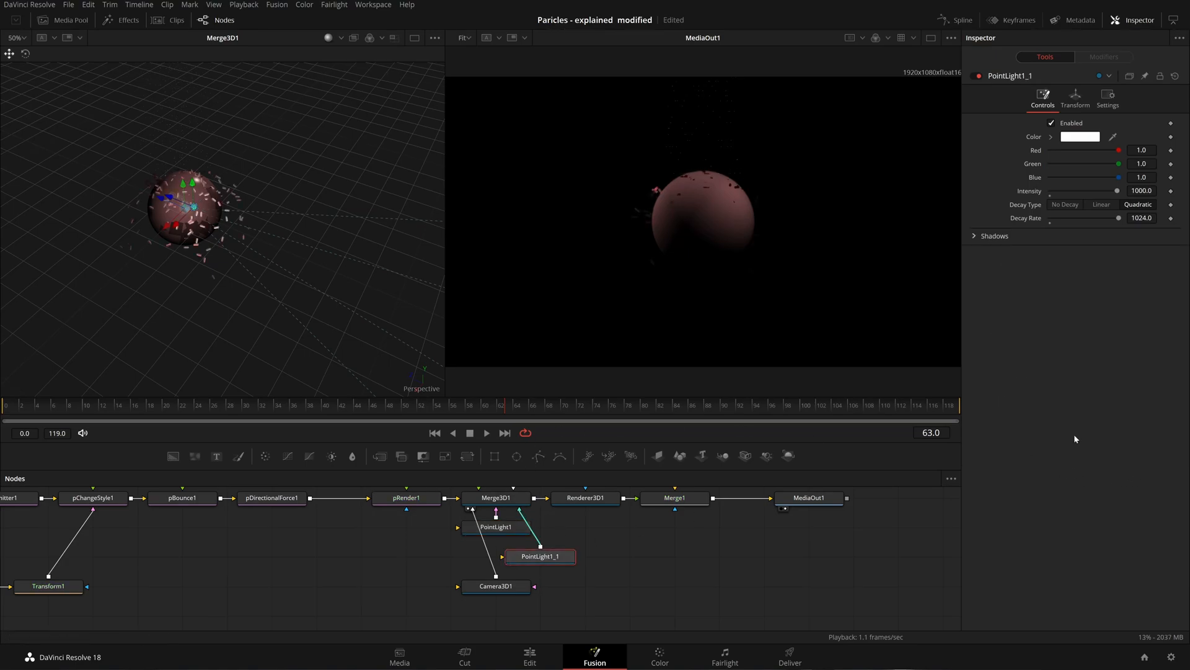
{"action": "left_click", "coordinate": [985, 237]}
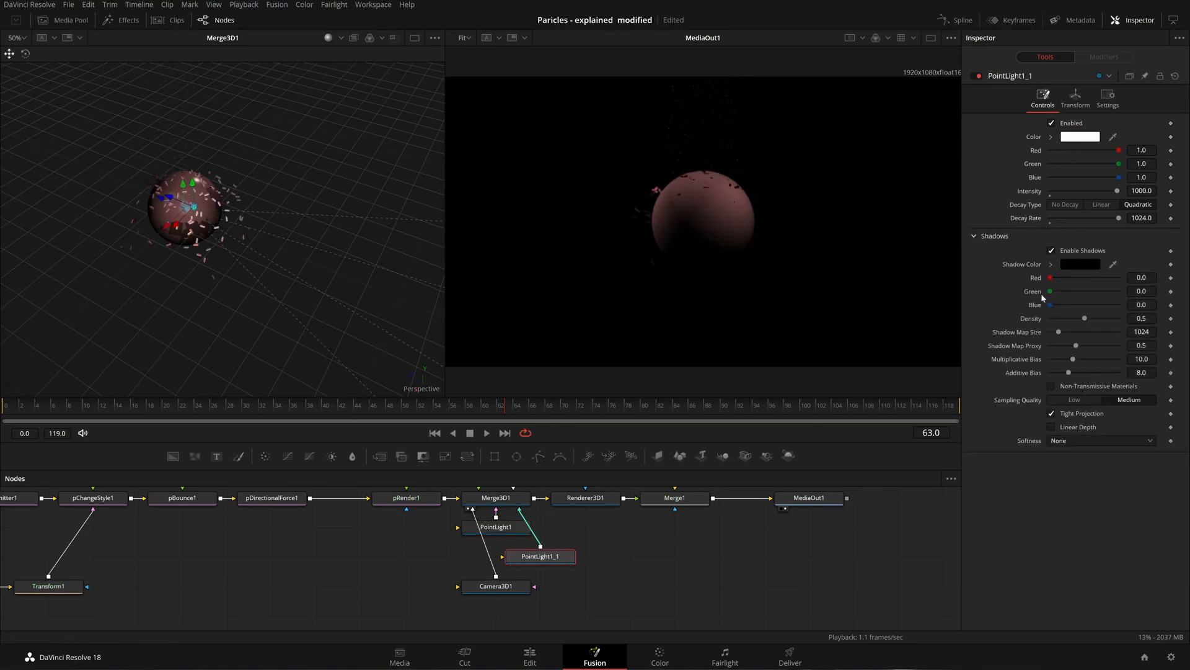
{"action": "left_click", "coordinate": [1072, 439]}
{"action": "left_click", "coordinate": [1077, 467]}
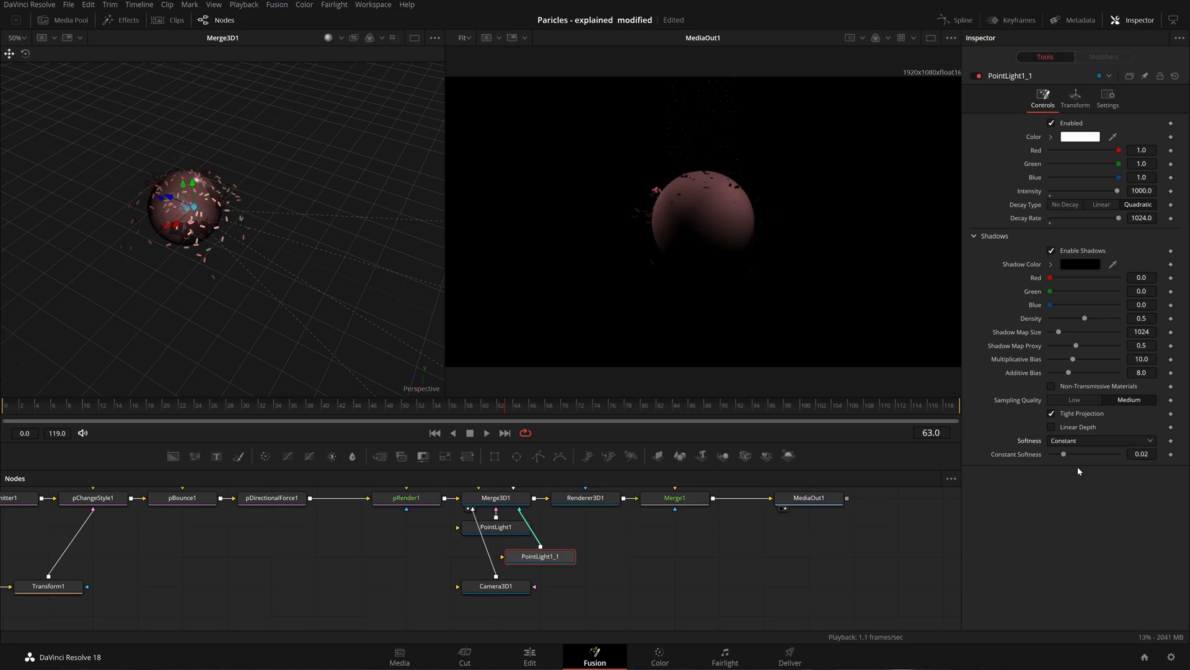
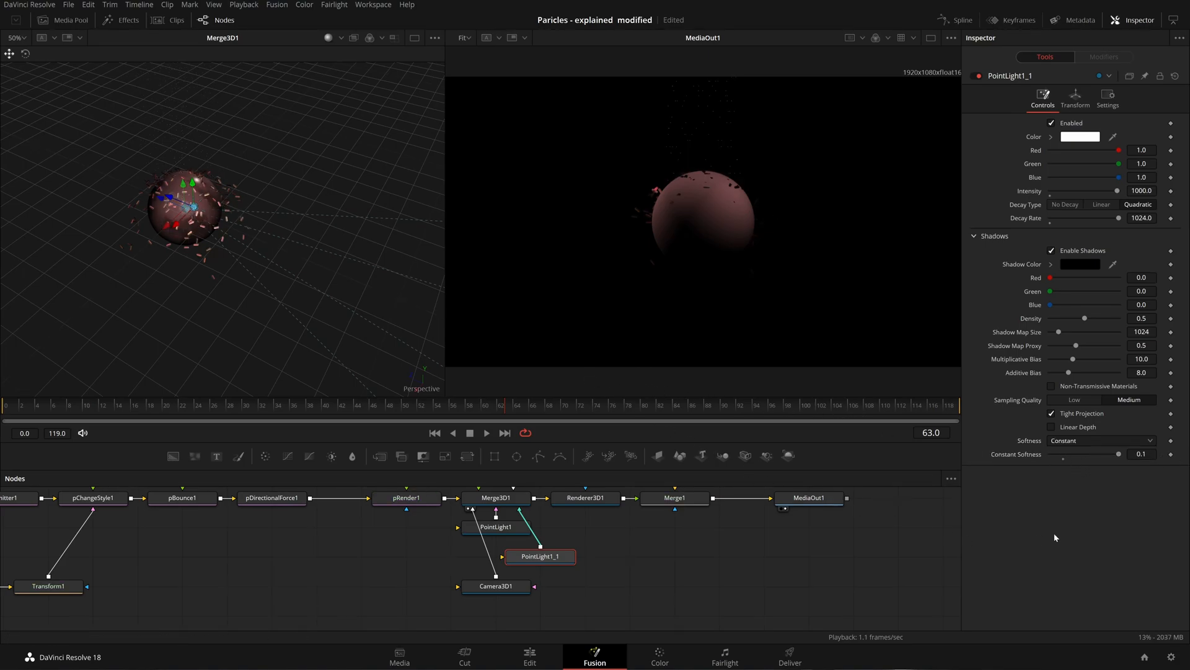
Enable Linear Depth and Non-Transmissive Materials in the shadow settings of PointLight1_1 and PointLight1.
{"action": "left_click_drag", "start_coordinate": [623, 548], "coordinate": [598, 558]}
{"action": "left_click", "coordinate": [1091, 428]}
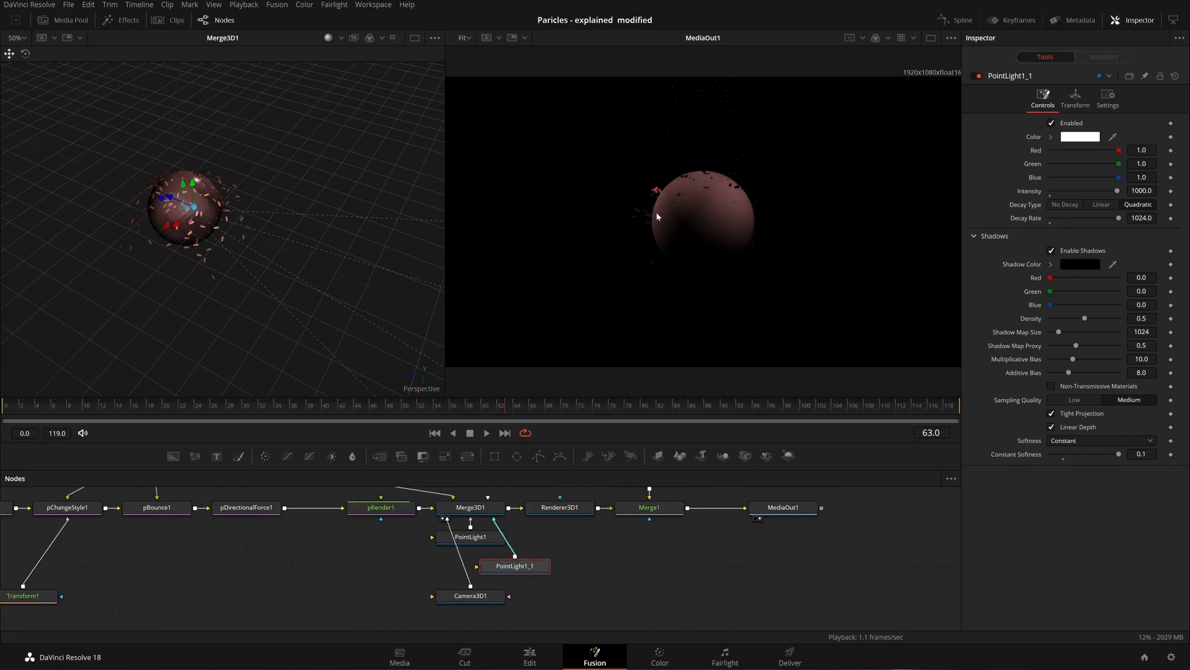
{"action": "left_click", "coordinate": [1051, 386]}
{"action": "left_click", "coordinate": [481, 548]}
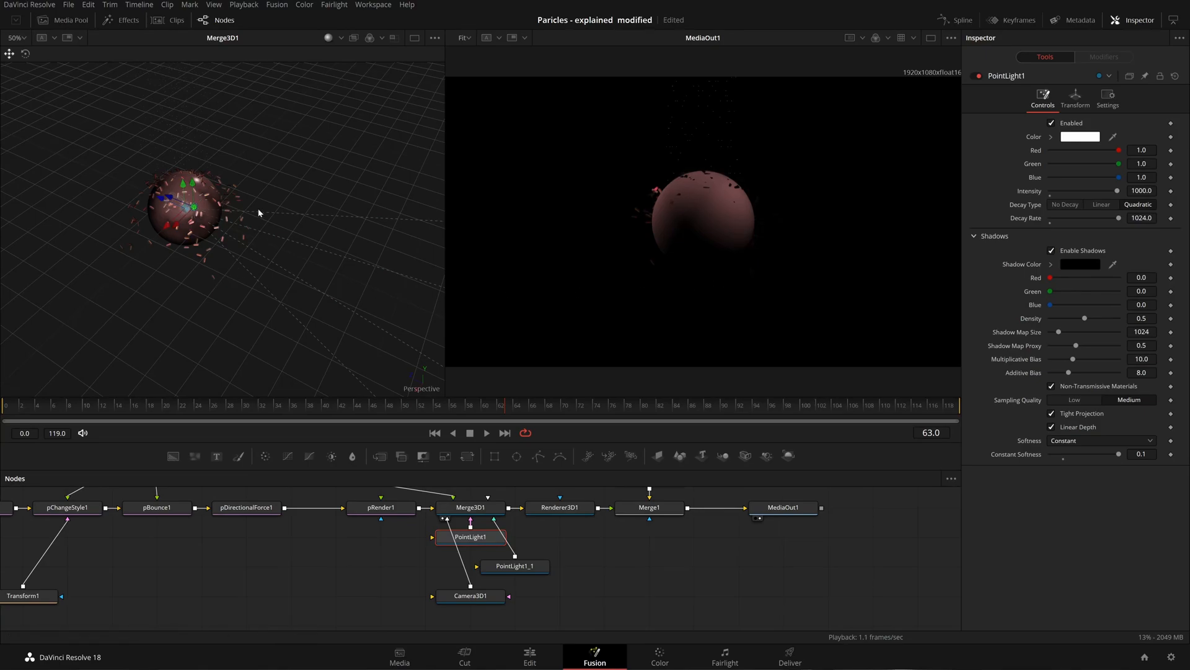
{"action": "left_click_drag", "start_coordinate": [241, 214], "coordinate": [226, 181]}
Duplicate PointLight1_1 as an unattached node, connect the copy to Merge3D1, and place it beside Camera3D1.
{"action": "left_click", "coordinate": [520, 569]}
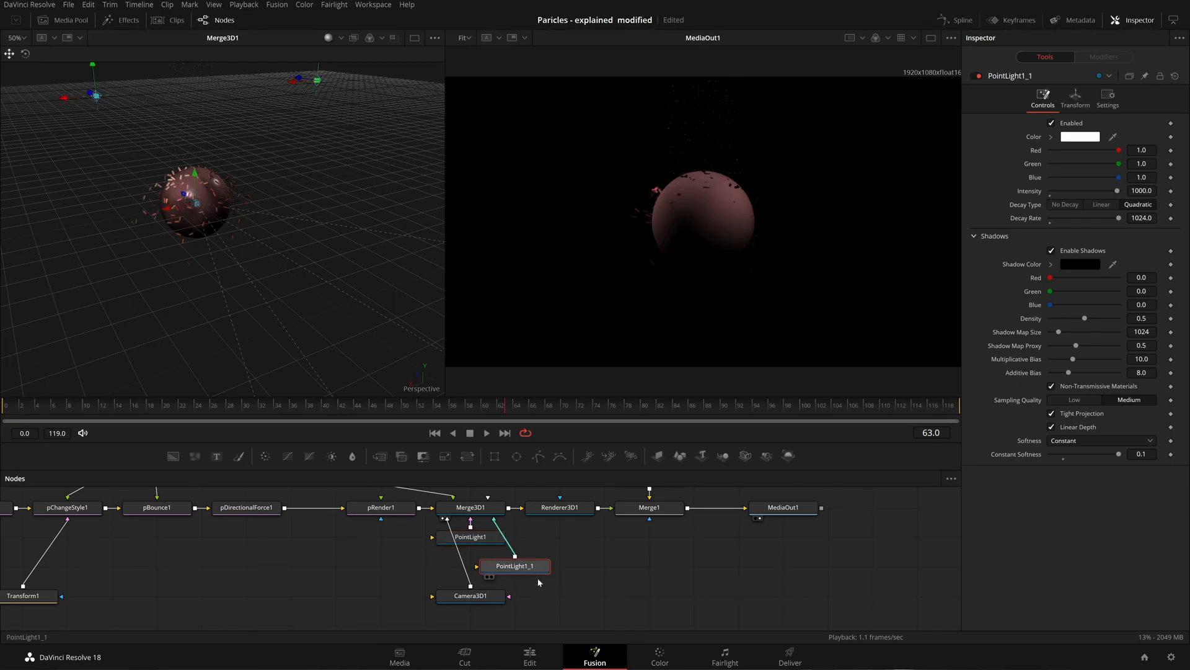
{"action": "key", "text": "ctrl+v"}
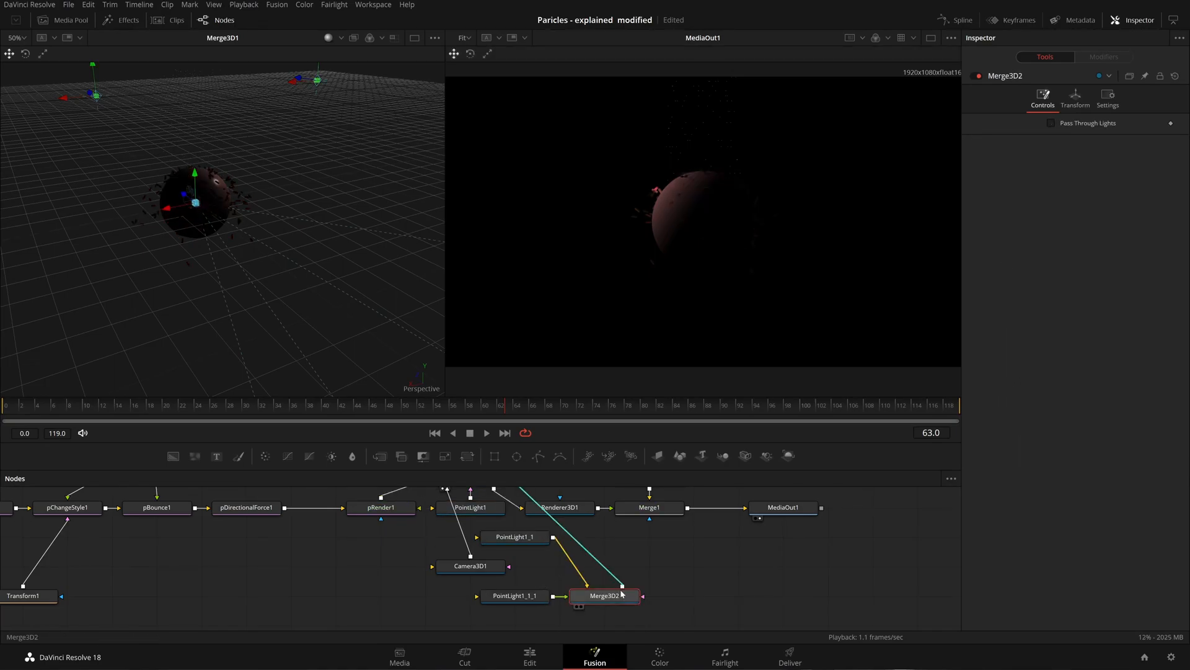
{"action": "key", "text": "ctrl+z"}
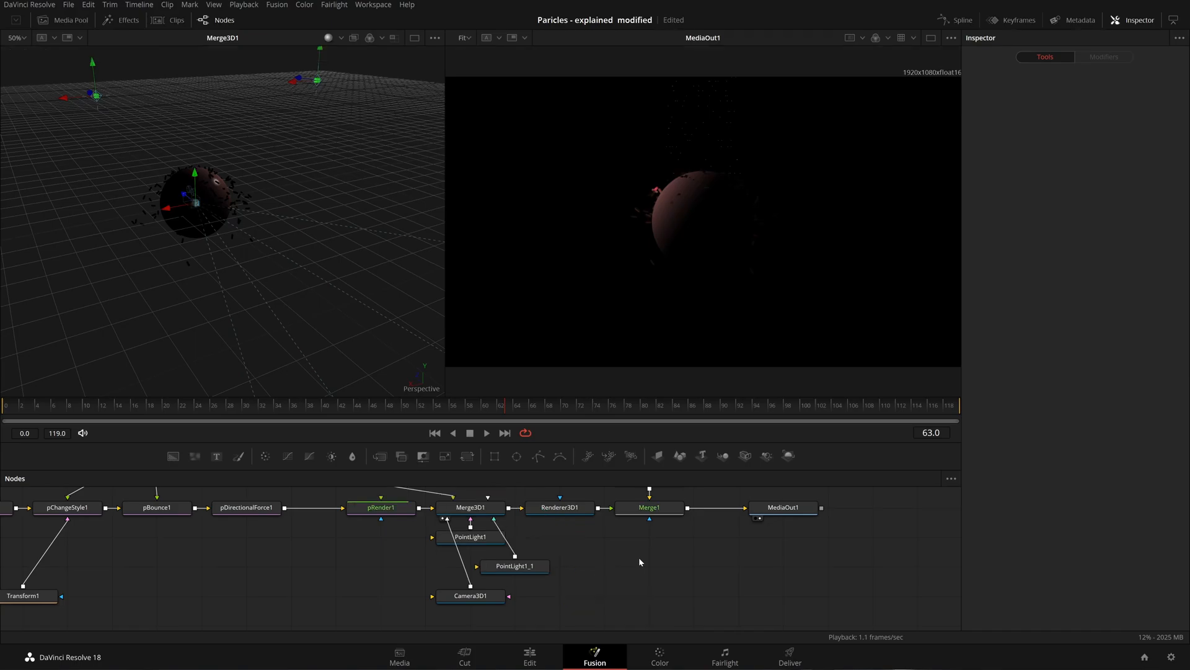
{"action": "key", "text": "ctrl+v"}
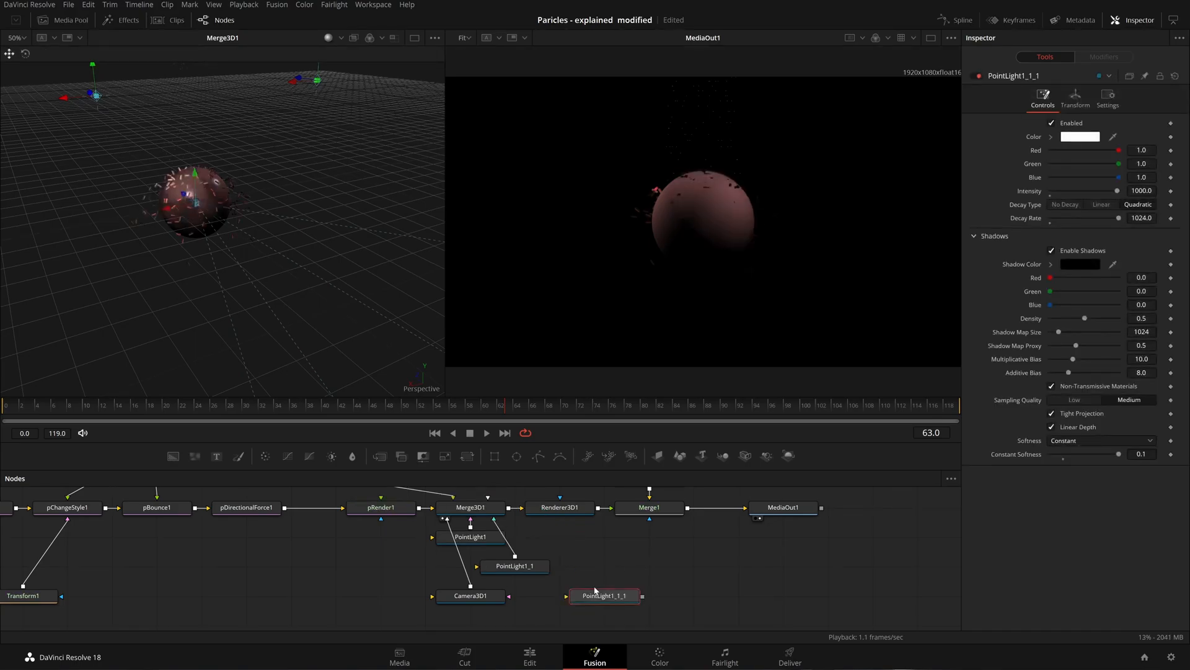
{"action": "left_click_drag", "start_coordinate": [642, 595], "coordinate": [493, 508]}
{"action": "left_click_drag", "start_coordinate": [610, 542], "coordinate": [623, 526]}
{"action": "left_click_drag", "start_coordinate": [622, 571], "coordinate": [383, 602]}
Move Camera3D1 back from the sphere by setting its Z translation to about 1.56.
{"action": "left_click_drag", "start_coordinate": [486, 570], "coordinate": [487, 601]}
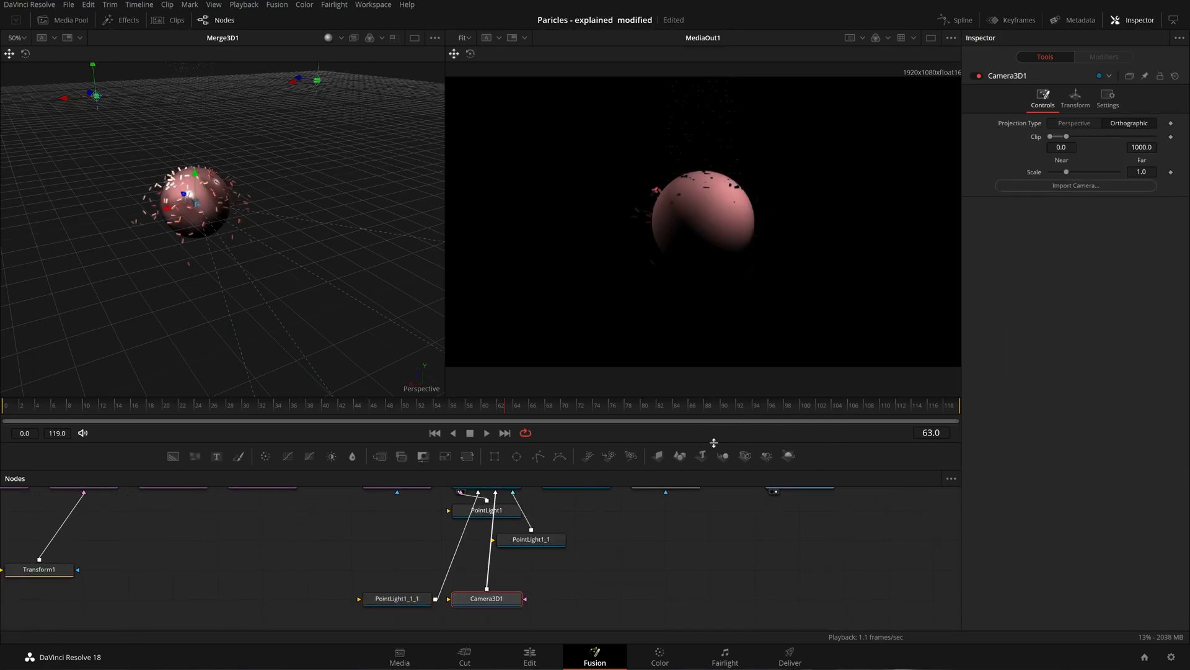
{"action": "left_click", "coordinate": [1077, 105]}
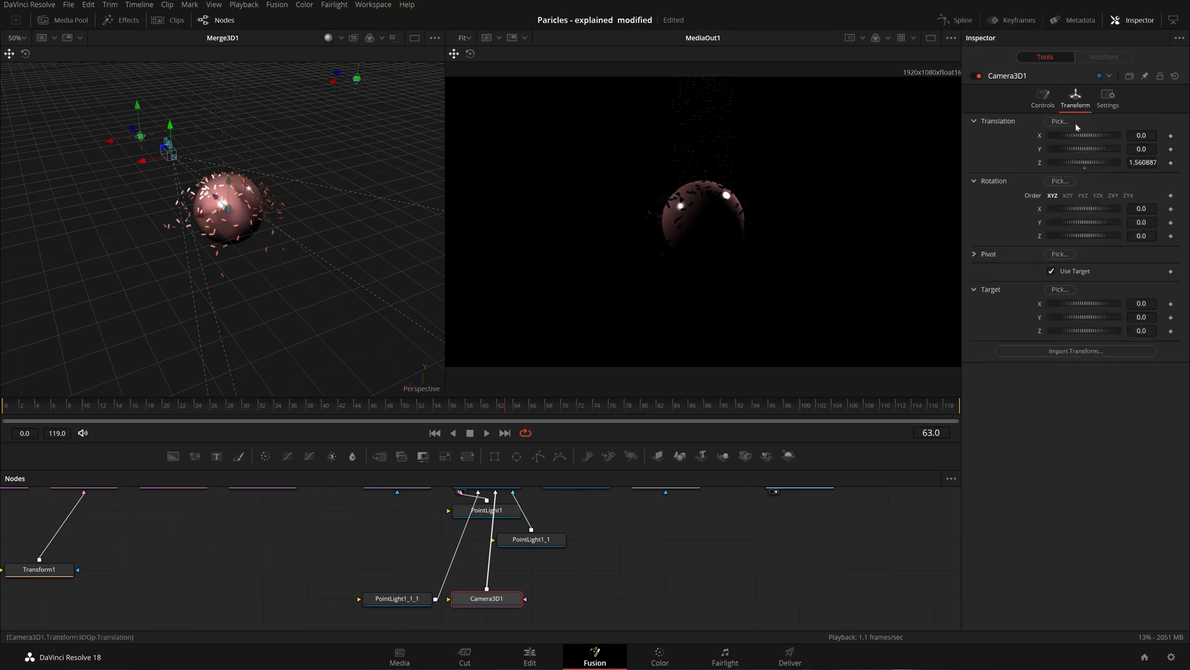
{"action": "mouse_move", "coordinate": [1086, 235]}
{"action": "left_mouse_down"}
{"action": "mouse_move", "coordinate": [1064, 238]}
{"action": "mouse_move", "coordinate": [1090, 243]}
{"action": "left_mouse_up"}
{"action": "left_click", "coordinate": [1085, 240]}
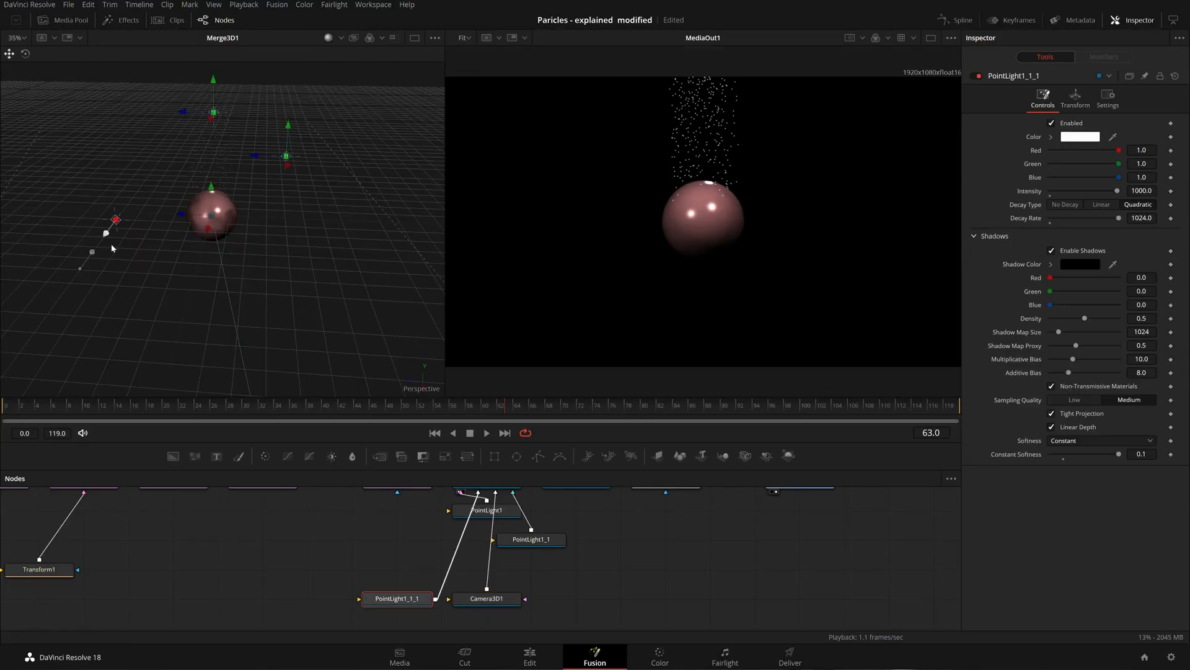
Move PointLight1_1_1 out to one side of the sphere, duplicate it, and connect the copy to Merge3D1.
{"action": "left_click_drag", "start_coordinate": [113, 243], "coordinate": [110, 248]}
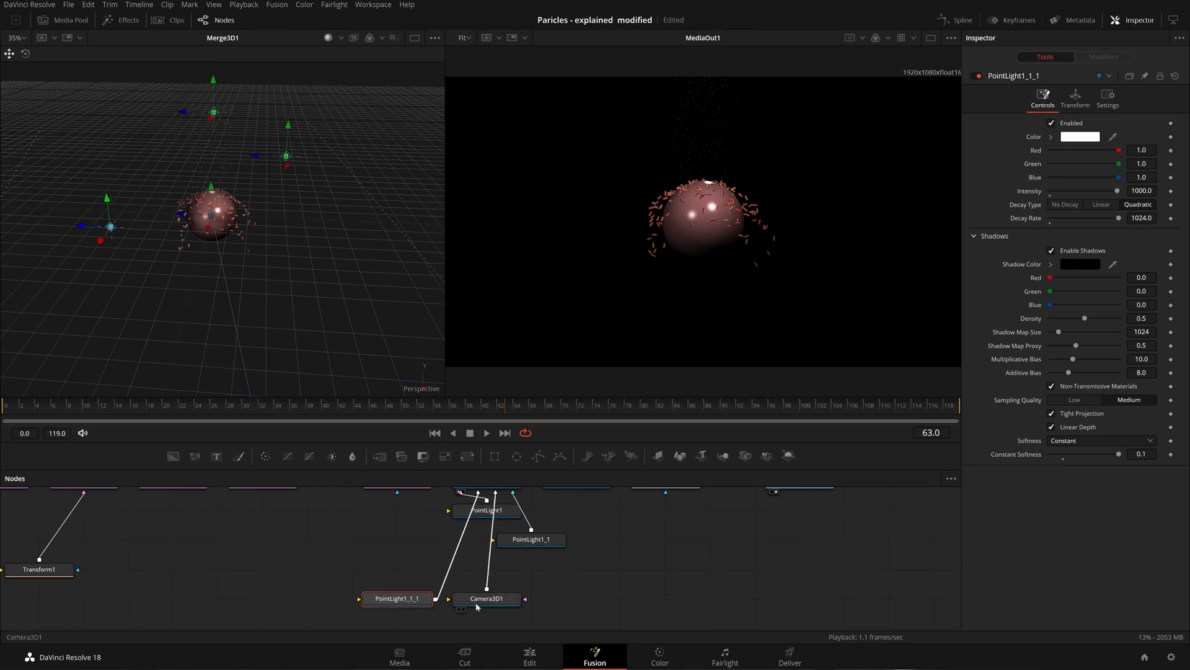
{"action": "key", "text": "ctrl+c"}
{"action": "key", "text": "ctrl+v"}
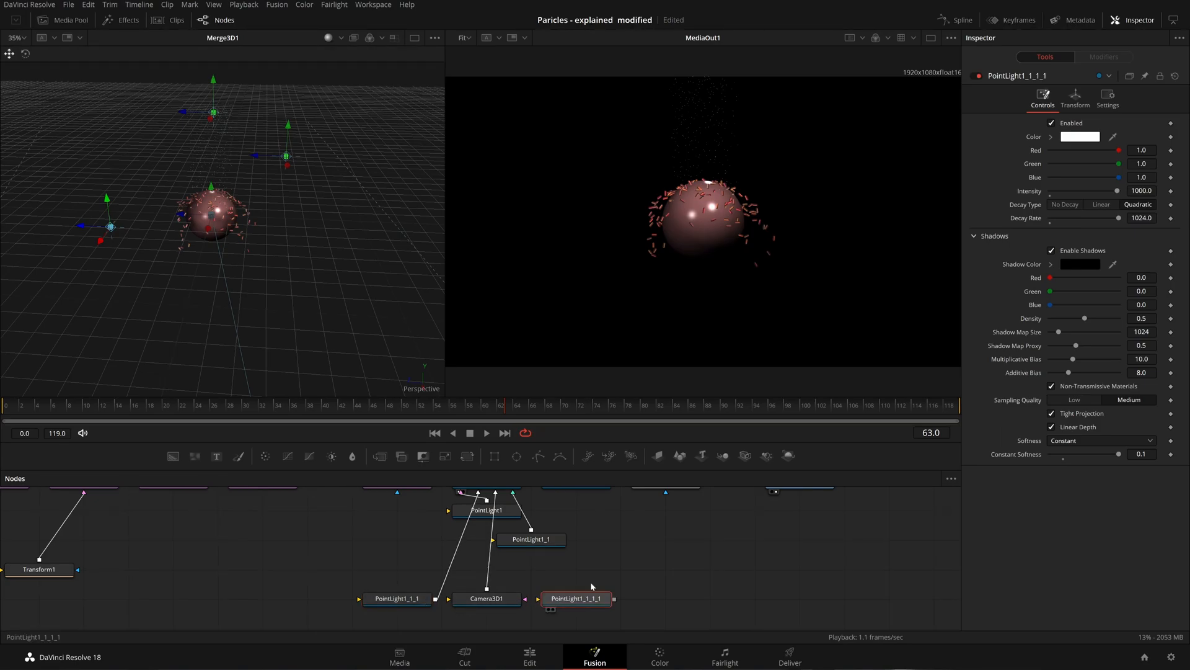
{"action": "left_click_drag", "start_coordinate": [614, 599], "coordinate": [496, 494]}
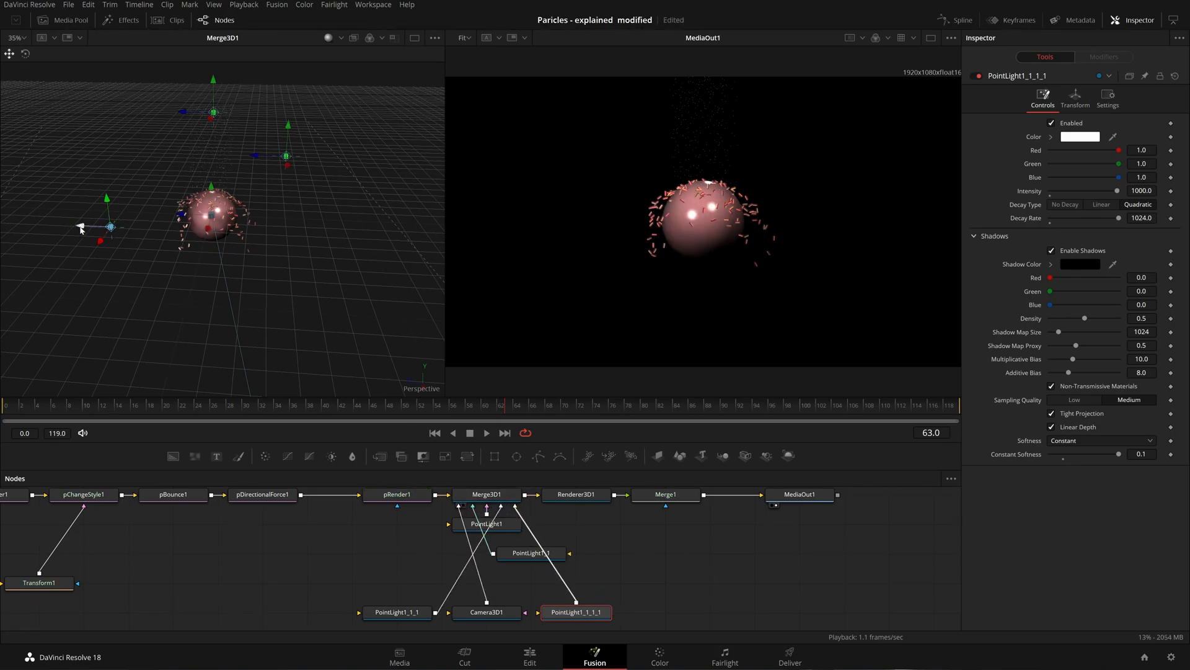
Move PointLight1_1_1_1 to the opposite side of the sphere and lower it below the sphere.
{"action": "left_click_drag", "start_coordinate": [81, 229], "coordinate": [265, 191]}
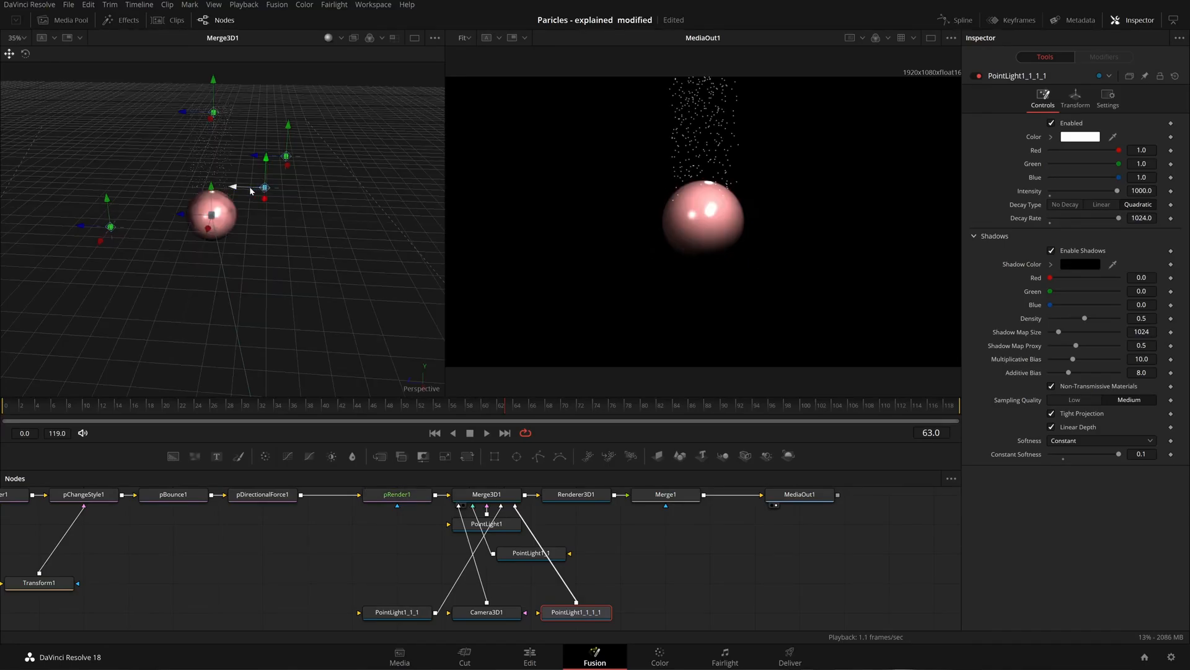
{"action": "left_click", "coordinate": [194, 187]}
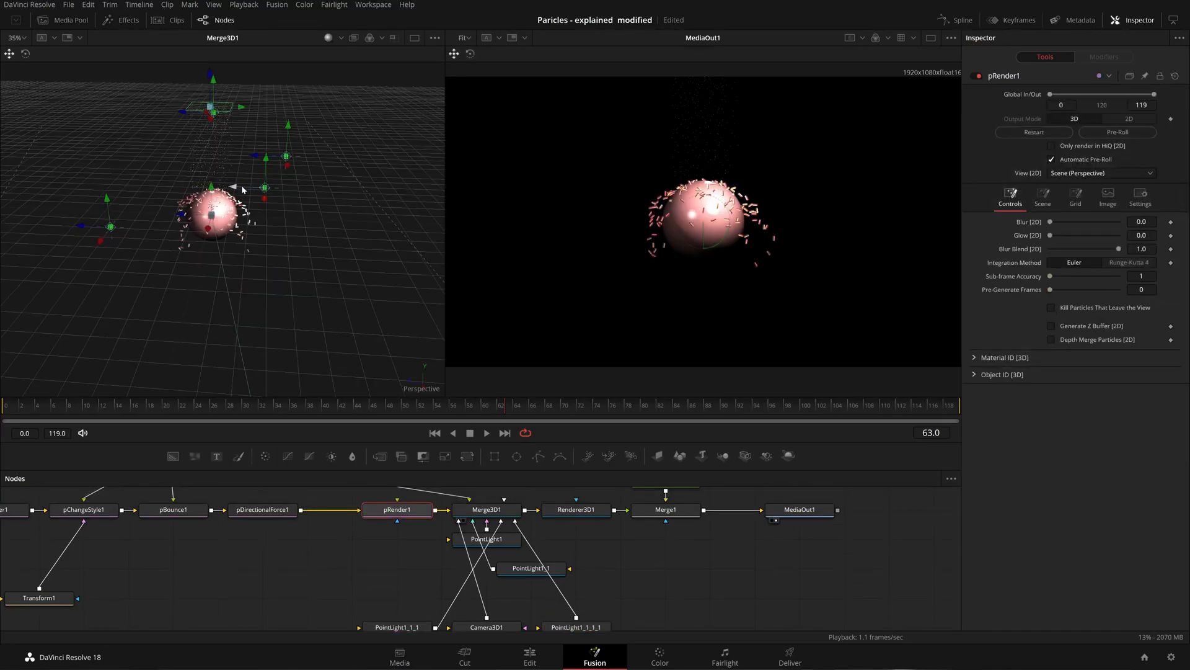
{"action": "mouse_move", "coordinate": [237, 188]}
{"action": "left_mouse_down"}
{"action": "mouse_move", "coordinate": [212, 187]}
{"action": "mouse_move", "coordinate": [241, 205]}
{"action": "mouse_move", "coordinate": [242, 328]}
{"action": "left_mouse_up"}
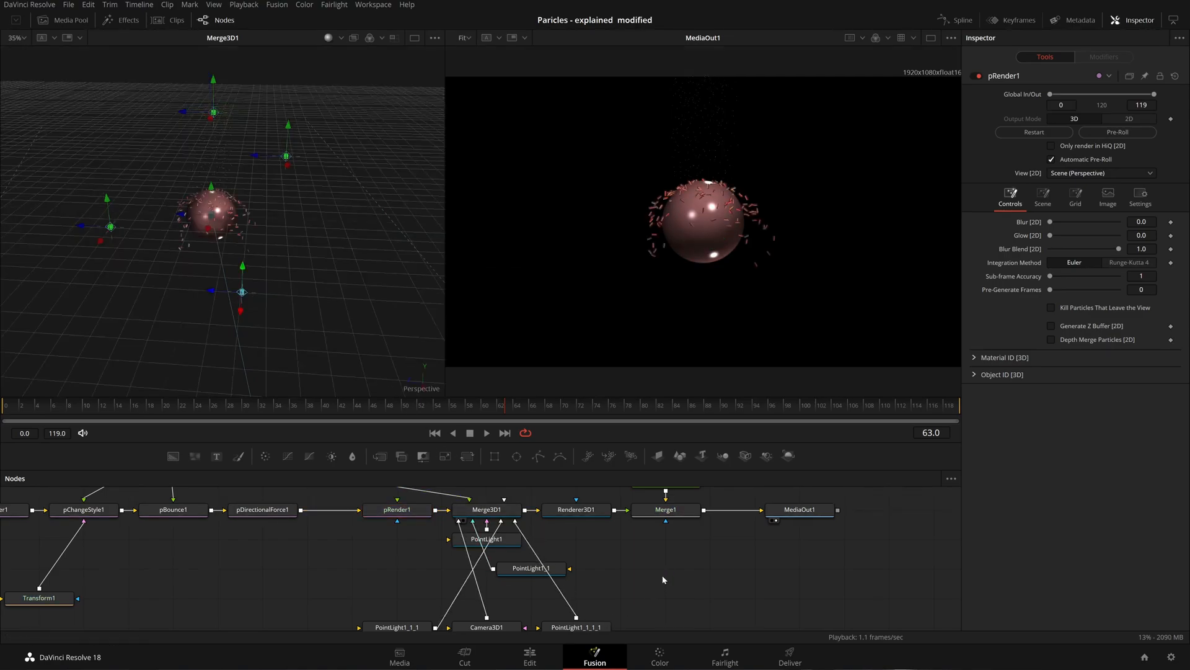
Go to frame 78 and set Renderer3D1's renderer type to OpenGL Renderer.
{"action": "left_click", "coordinate": [625, 404]}
{"action": "left_click_drag", "start_coordinate": [704, 518], "coordinate": [578, 568]}
{"action": "left_click", "coordinate": [453, 562]}
{"action": "left_click", "coordinate": [1090, 203]}
{"action": "left_click", "coordinate": [1079, 228]}
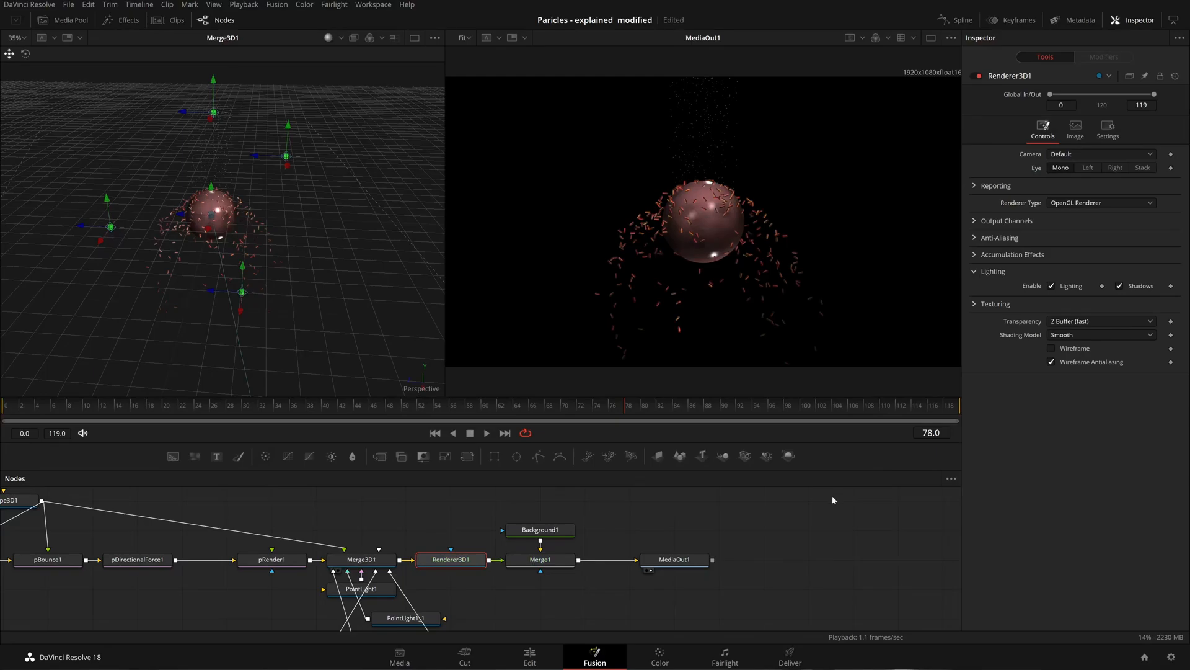
Try another transparency mode in Renderer3D1, then return it to Z Buffer (fast).
{"action": "left_click", "coordinate": [1098, 321]}
{"action": "left_click", "coordinate": [1099, 348]}
{"action": "left_click", "coordinate": [1073, 557]}
{"action": "left_click", "coordinate": [1089, 577]}
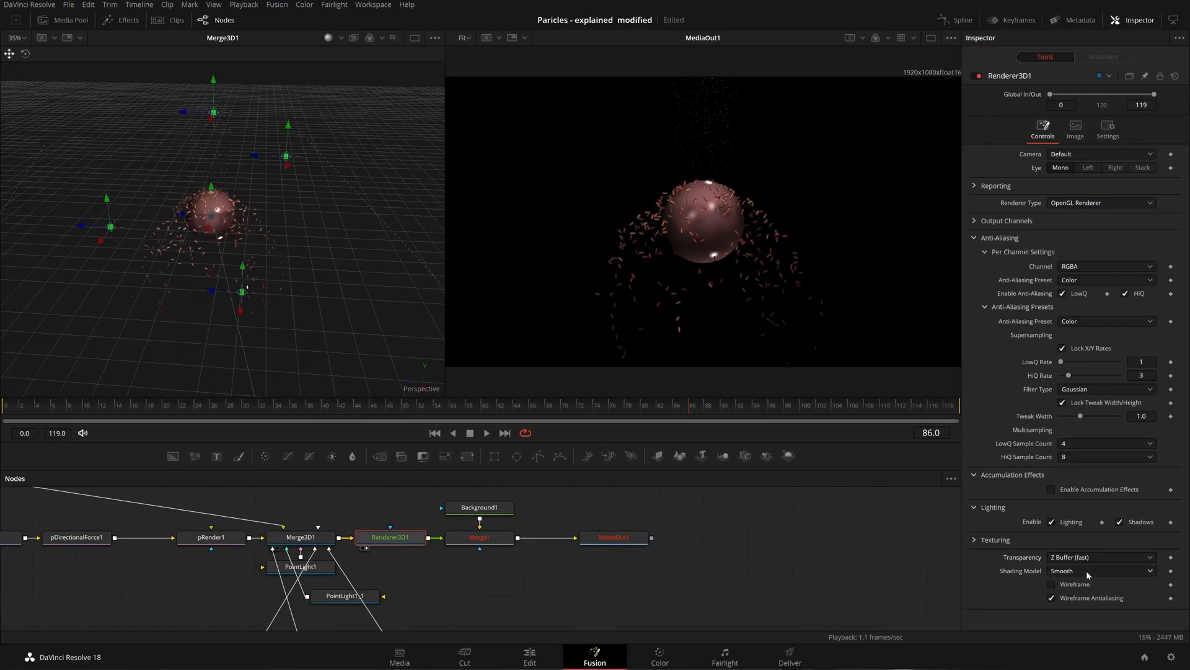
Compare the outputs of Renderer3D1, Merge1 and MediaOut1 one after another in the second viewer.
{"action": "key", "text": "2"}
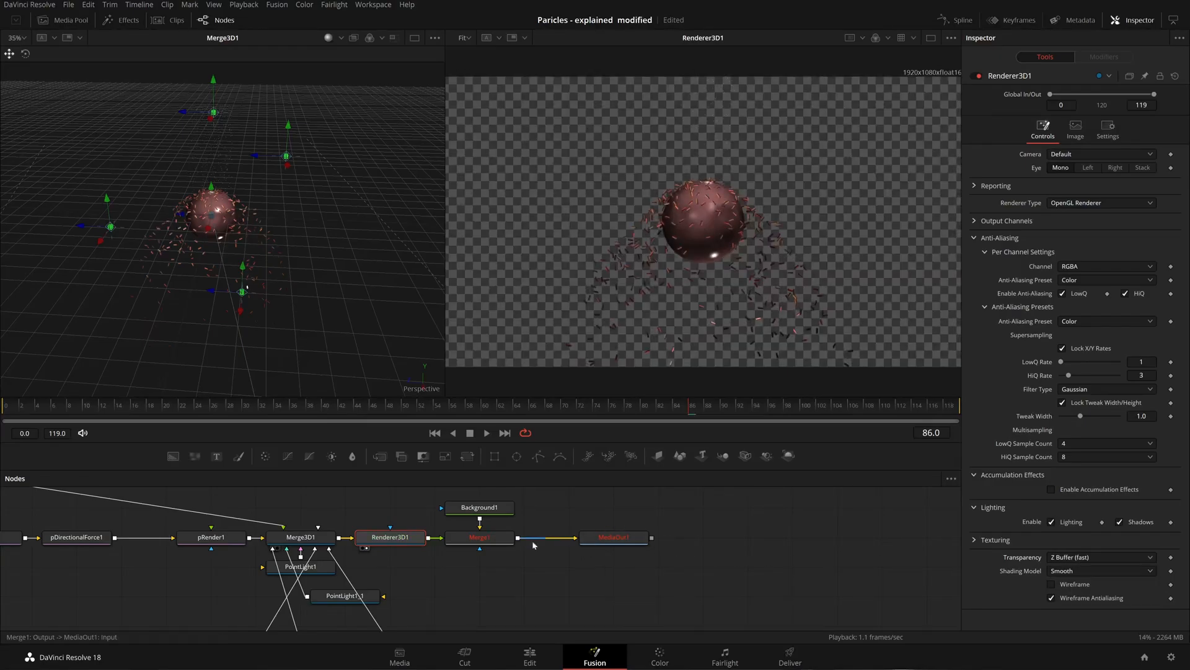
{"action": "left_click_drag", "start_coordinate": [493, 541], "coordinate": [698, 279]}
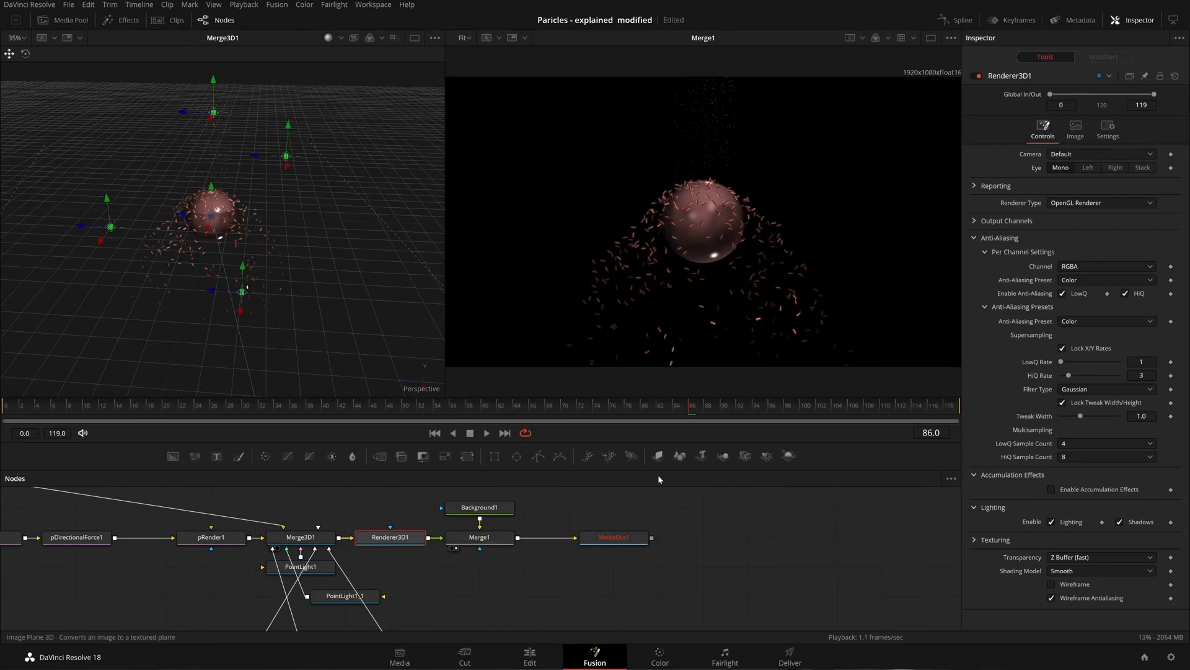
{"action": "left_click_drag", "start_coordinate": [622, 541], "coordinate": [790, 252]}
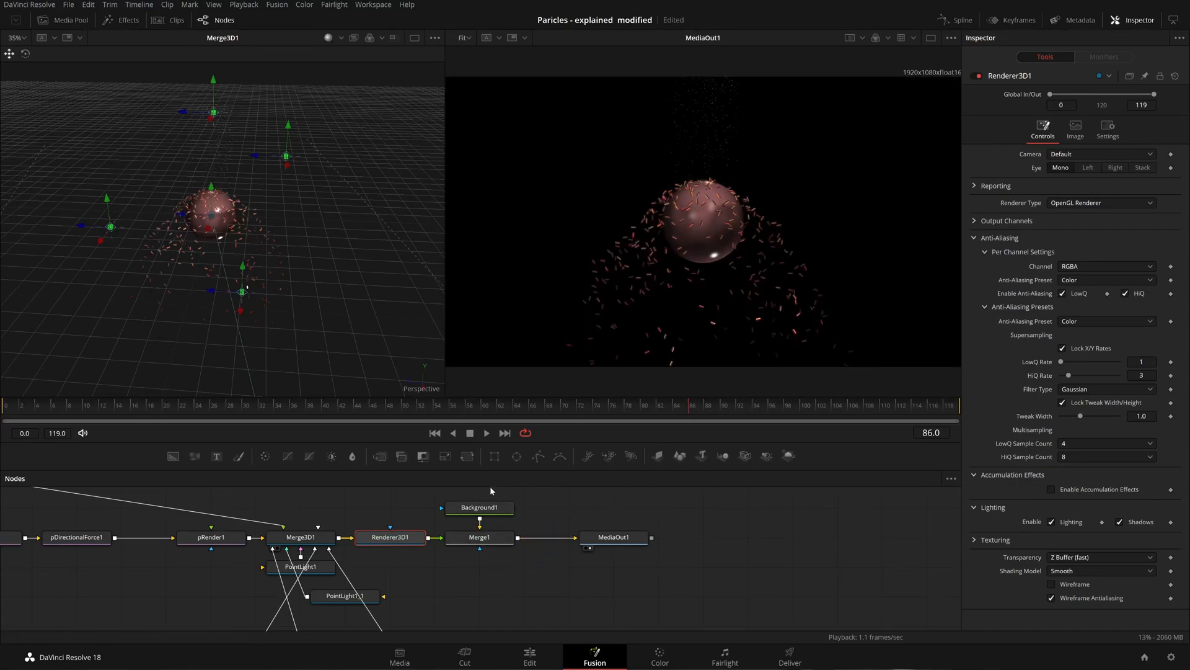
Change Background1's type to Gradient with a Radial gradient type.
{"action": "mouse_move", "coordinate": [478, 515]}
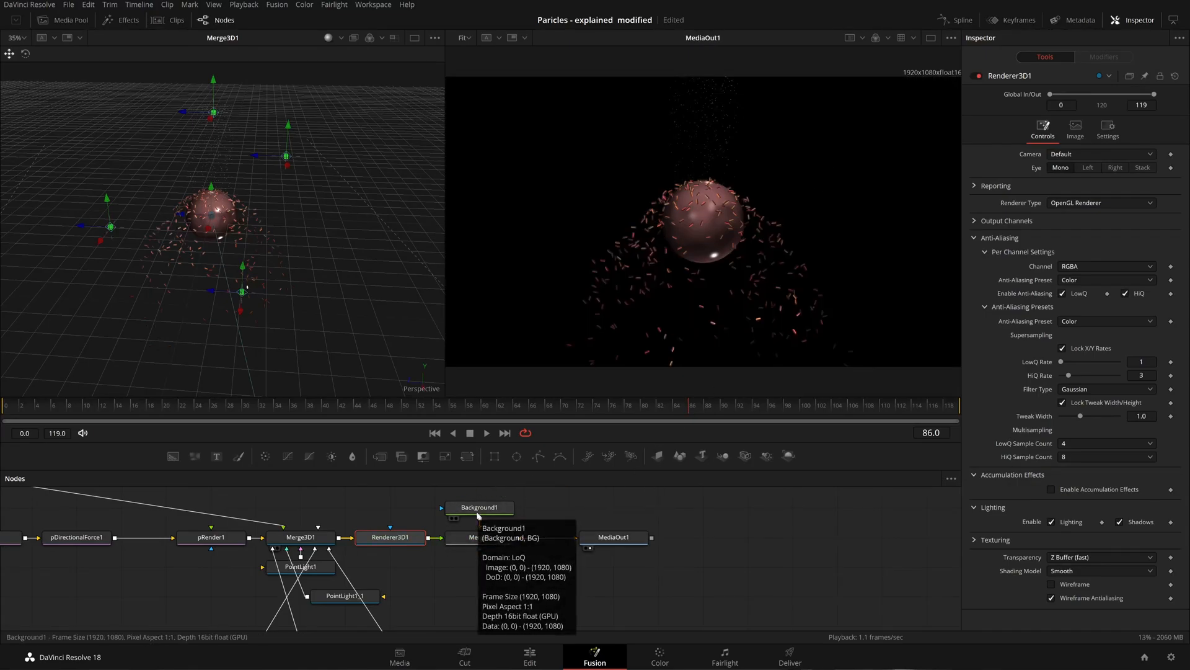
{"action": "left_click", "coordinate": [478, 512]}
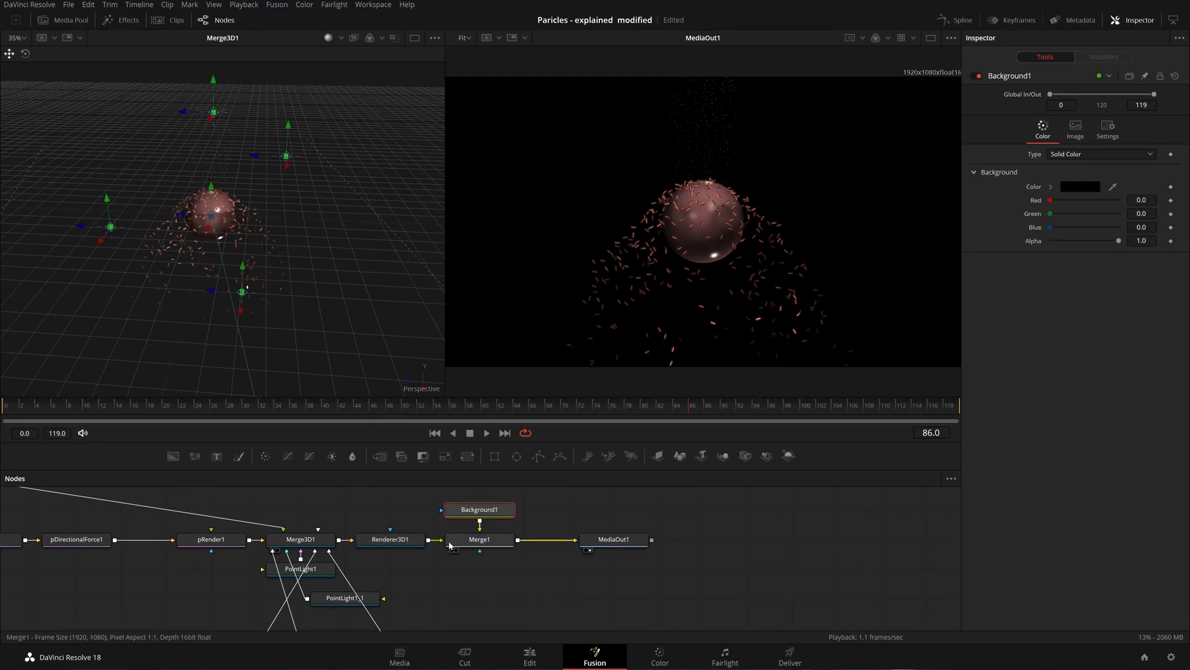
{"action": "left_click", "coordinate": [1118, 156]}
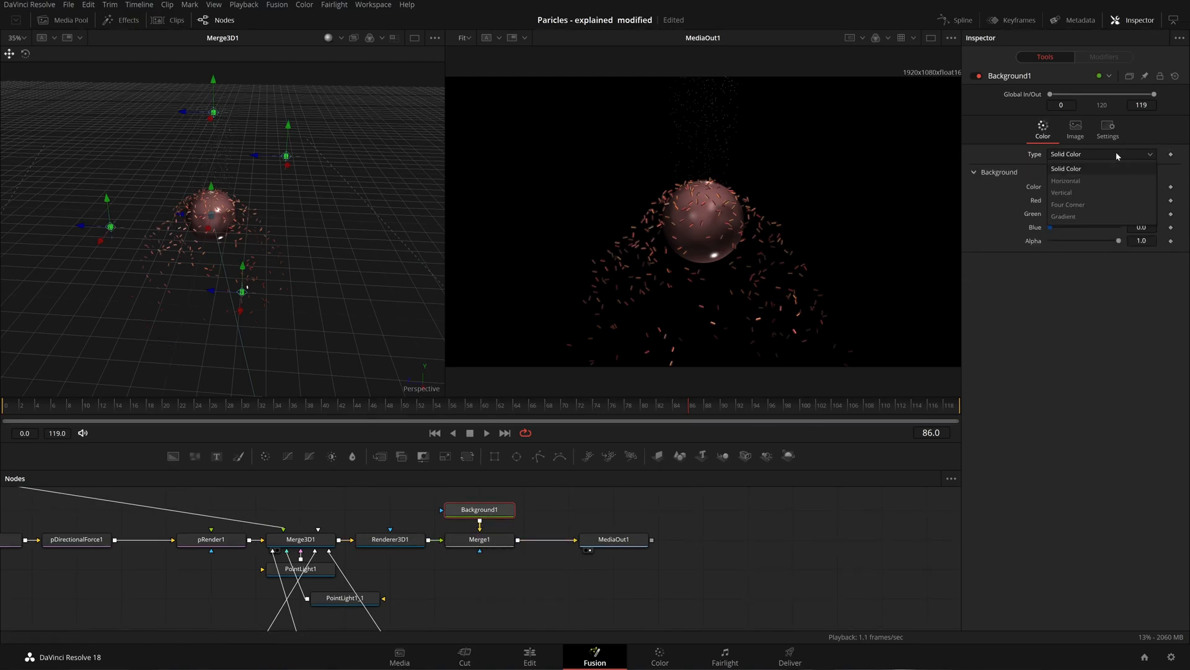
{"action": "left_click", "coordinate": [1085, 215]}
{"action": "left_click", "coordinate": [1093, 188]}
{"action": "left_click", "coordinate": [1063, 259]}
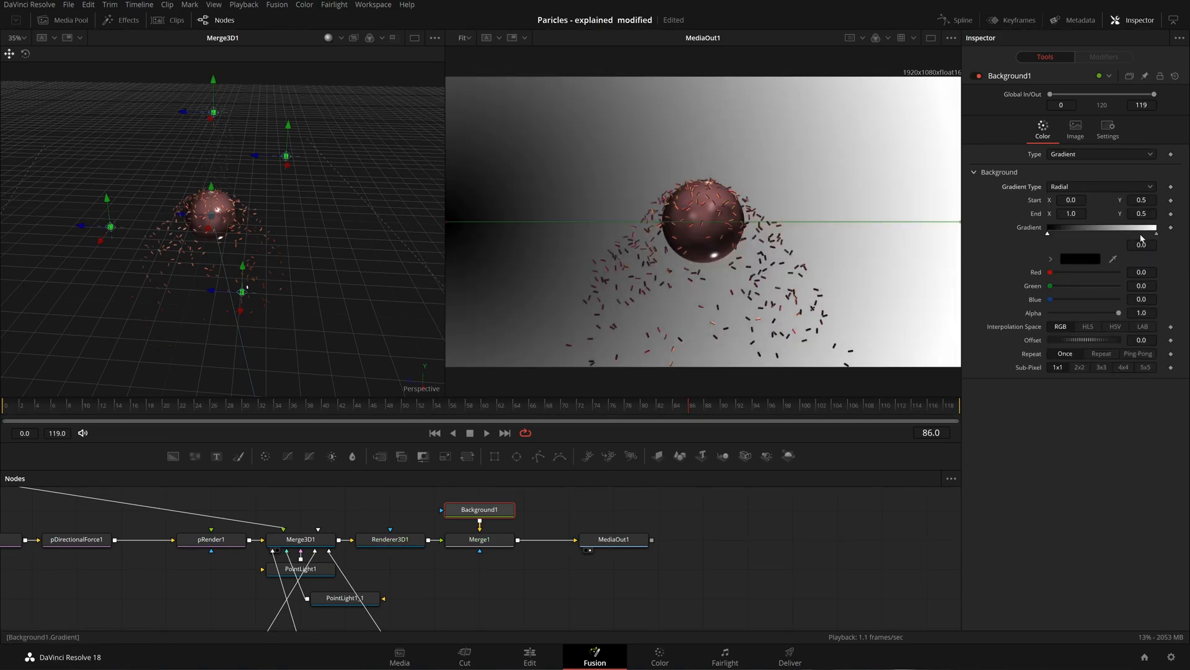
Reverse Background1's gradient to run from white to black and move the black stop to about 0.75.
{"action": "mouse_move", "coordinate": [1156, 234]}
{"action": "left_mouse_down"}
{"action": "mouse_move", "coordinate": [1074, 240]}
{"action": "mouse_move", "coordinate": [1157, 234]}
{"action": "left_mouse_up"}
{"action": "left_click_drag", "start_coordinate": [1074, 235], "coordinate": [1048, 235]}
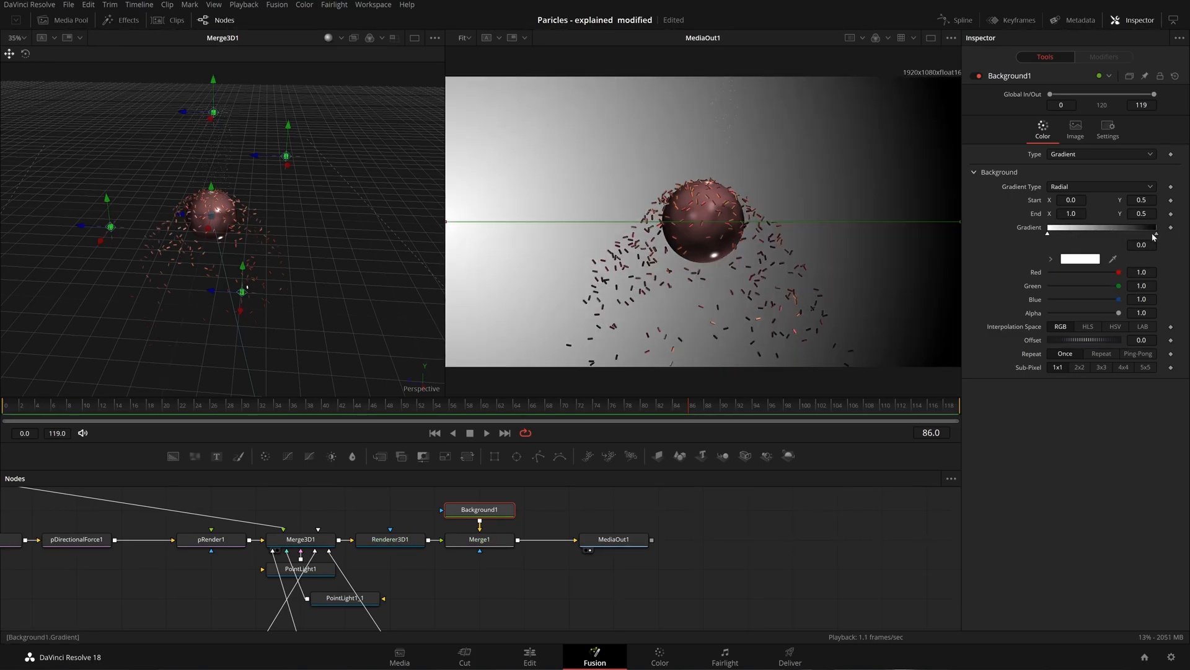
{"action": "left_click_drag", "start_coordinate": [1156, 234], "coordinate": [1129, 241]}
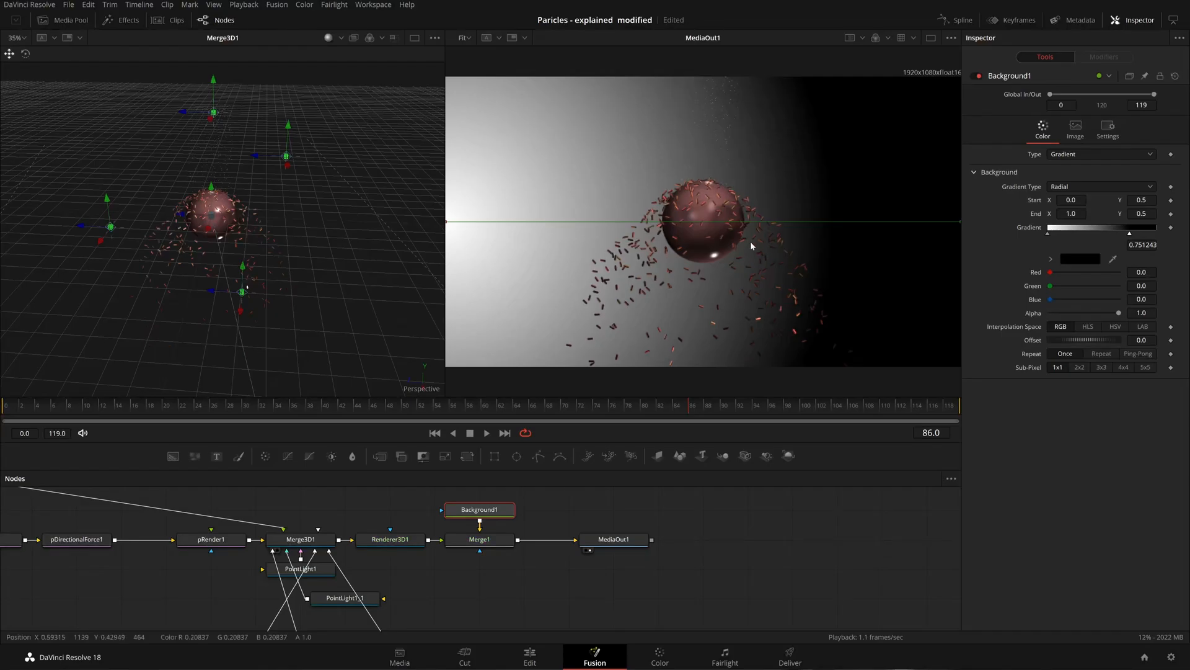
Centre Background1's radial gradient behind the sphere at about X 0.48, Y 0.57 and extend its end to about X 1.10, Y -0.30.
{"action": "scroll", "coordinate": [729, 240], "scroll_direction": "down", "scroll_amount": 2}
{"action": "left_click_drag", "start_coordinate": [589, 233], "coordinate": [717, 225]}
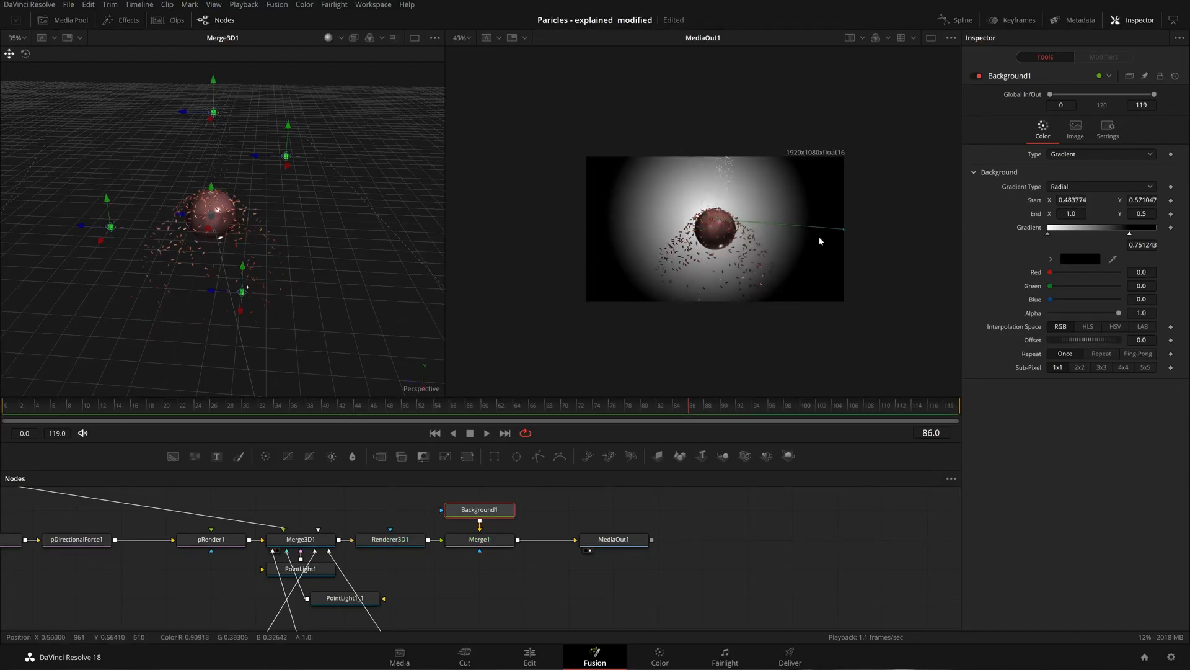
{"action": "left_click_drag", "start_coordinate": [845, 231], "coordinate": [871, 344]}
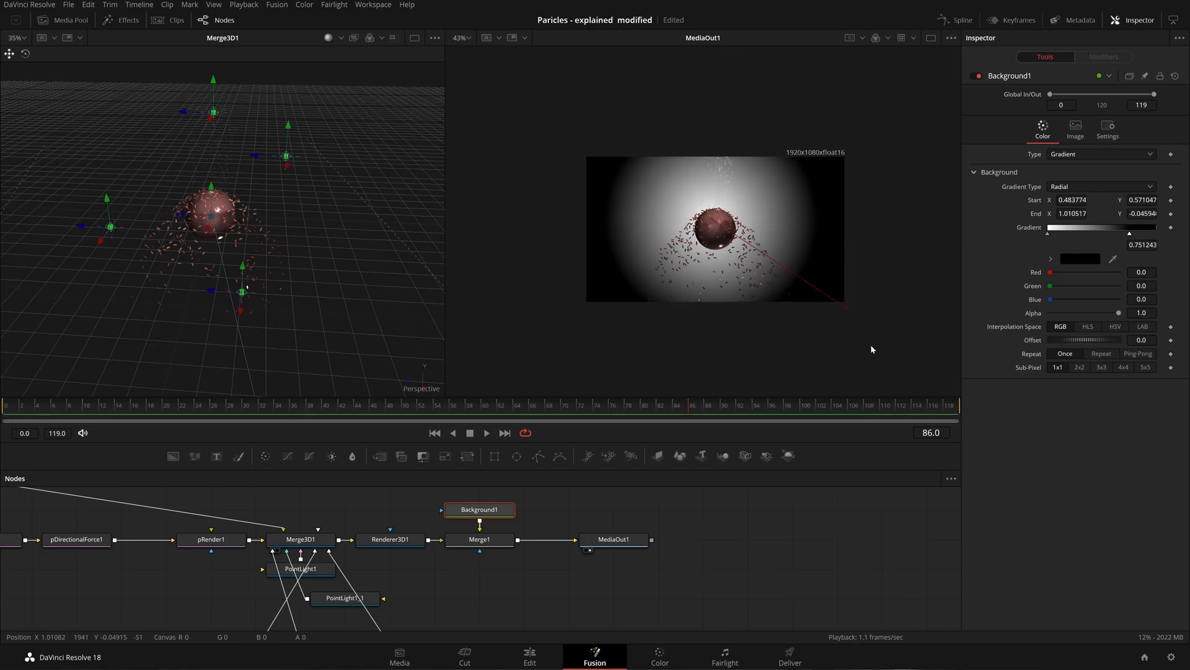
Darken the gradient's white stop to grey #515151 and extend the gradient's end to about X 1.16, Y -0.40.
{"action": "double_click", "coordinate": [1047, 235]}
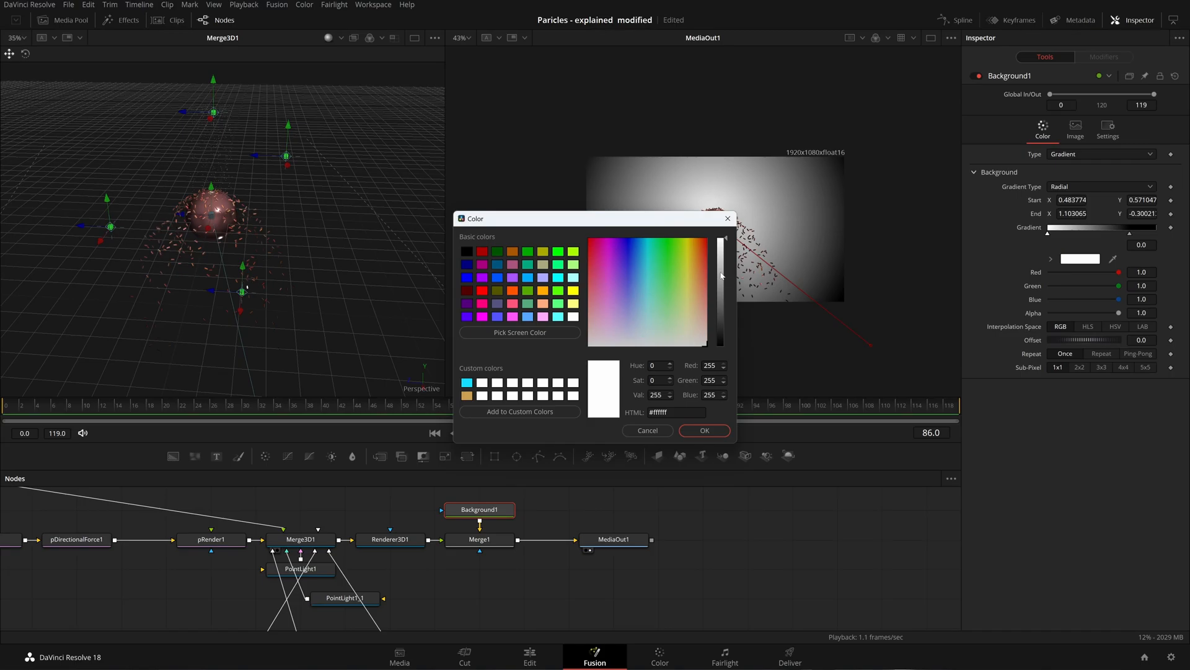
{"action": "left_click", "coordinate": [722, 276]}
{"action": "left_click_drag", "start_coordinate": [722, 279], "coordinate": [723, 341]}
{"action": "left_click", "coordinate": [705, 430]}
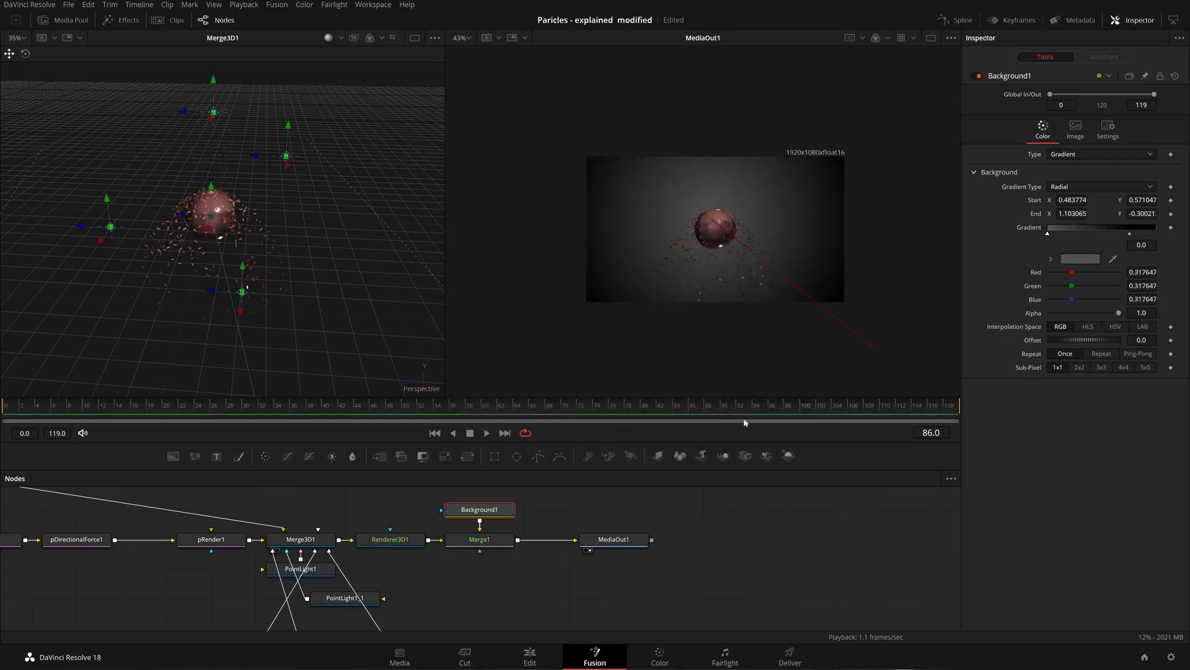
{"action": "left_click_drag", "start_coordinate": [877, 349], "coordinate": [886, 360]}
Recolour the gradient's centre stop to dark blue #304568 and move the gradient's end to about X 1.23, Y -0.32.
{"action": "left_click", "coordinate": [1082, 261]}
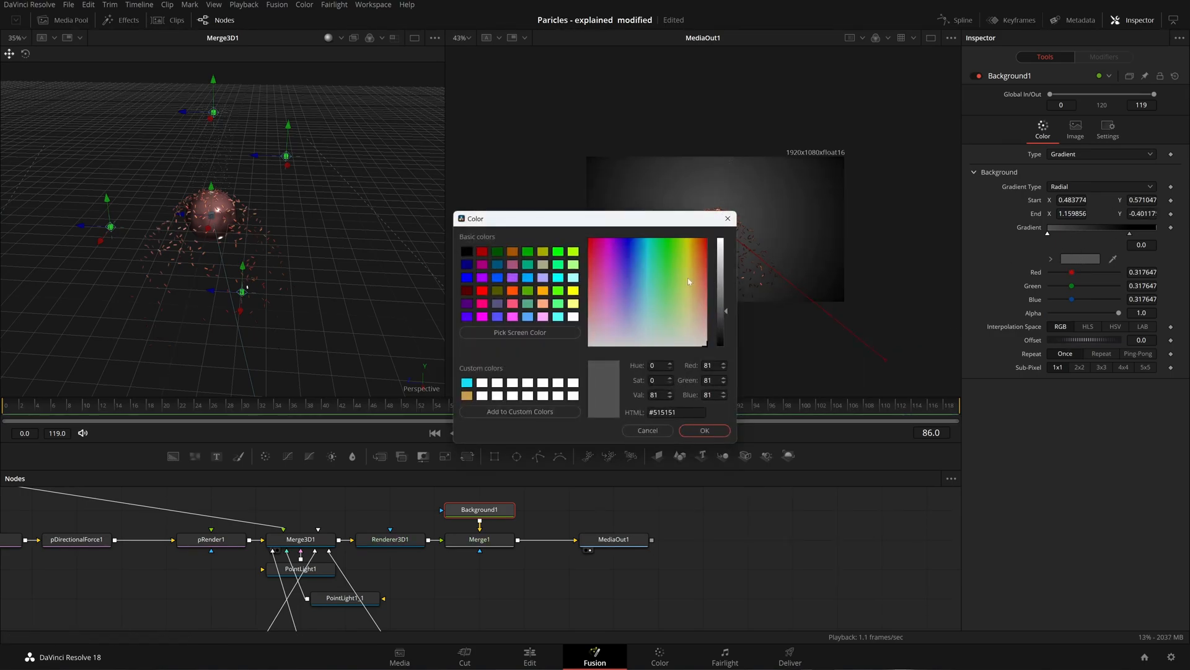
{"action": "left_click_drag", "start_coordinate": [675, 225], "coordinate": [446, 254]}
{"action": "left_click_drag", "start_coordinate": [434, 316], "coordinate": [461, 274]}
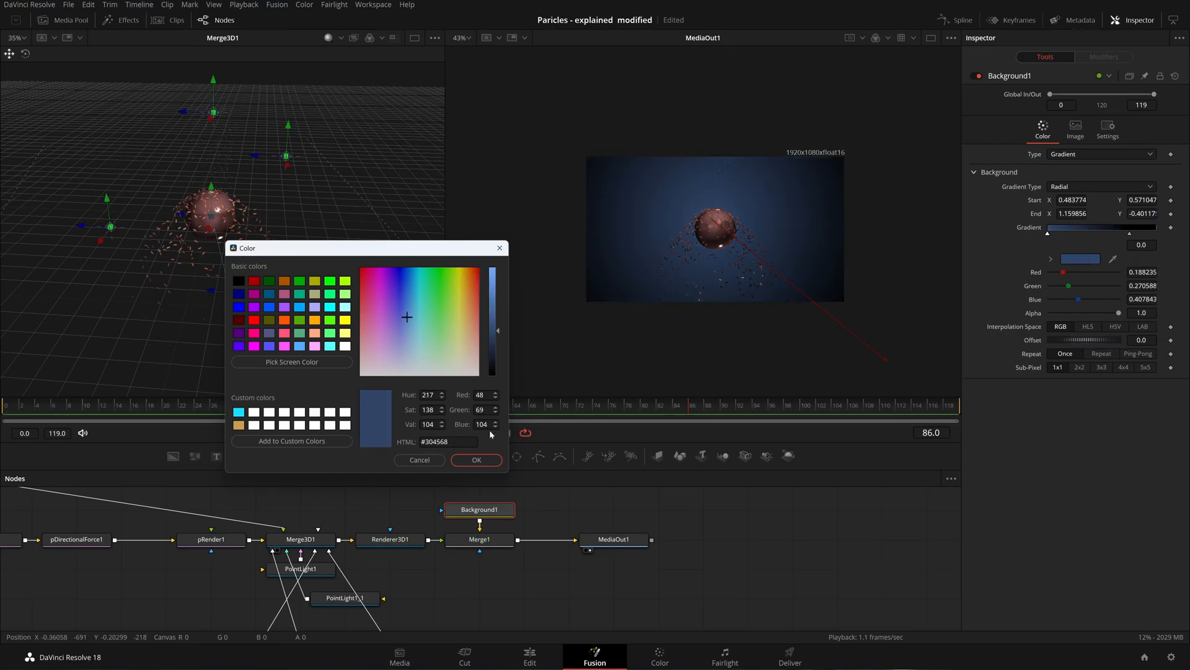
{"action": "left_click", "coordinate": [476, 459]}
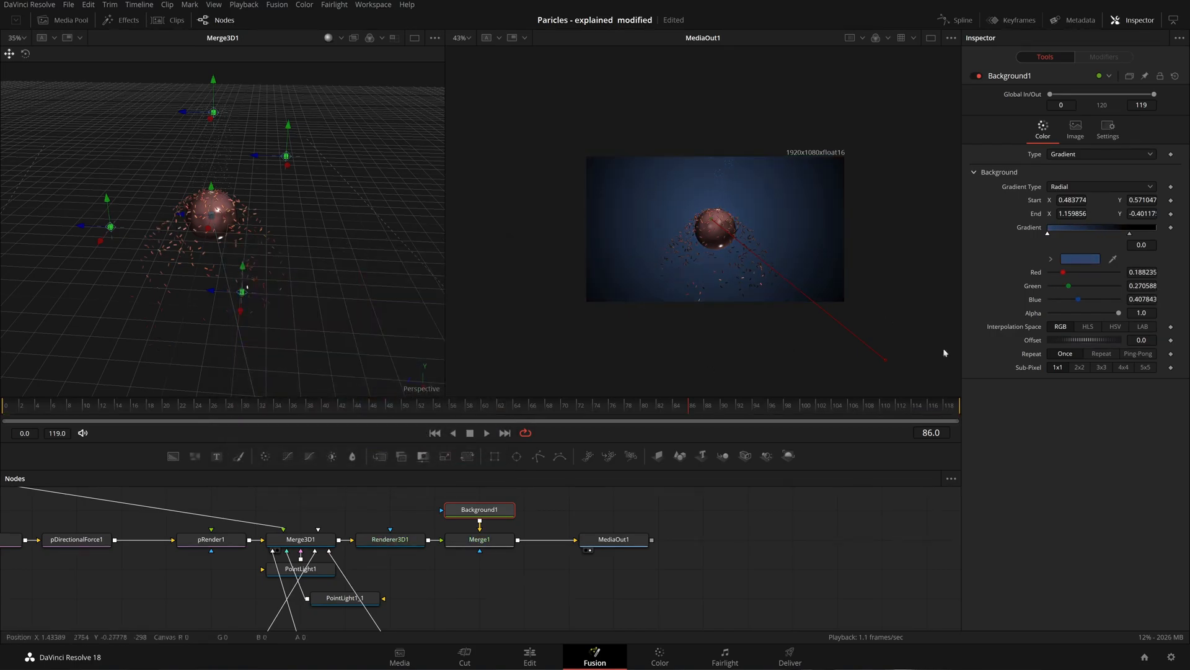
{"action": "left_click_drag", "start_coordinate": [847, 323], "coordinate": [904, 351]}
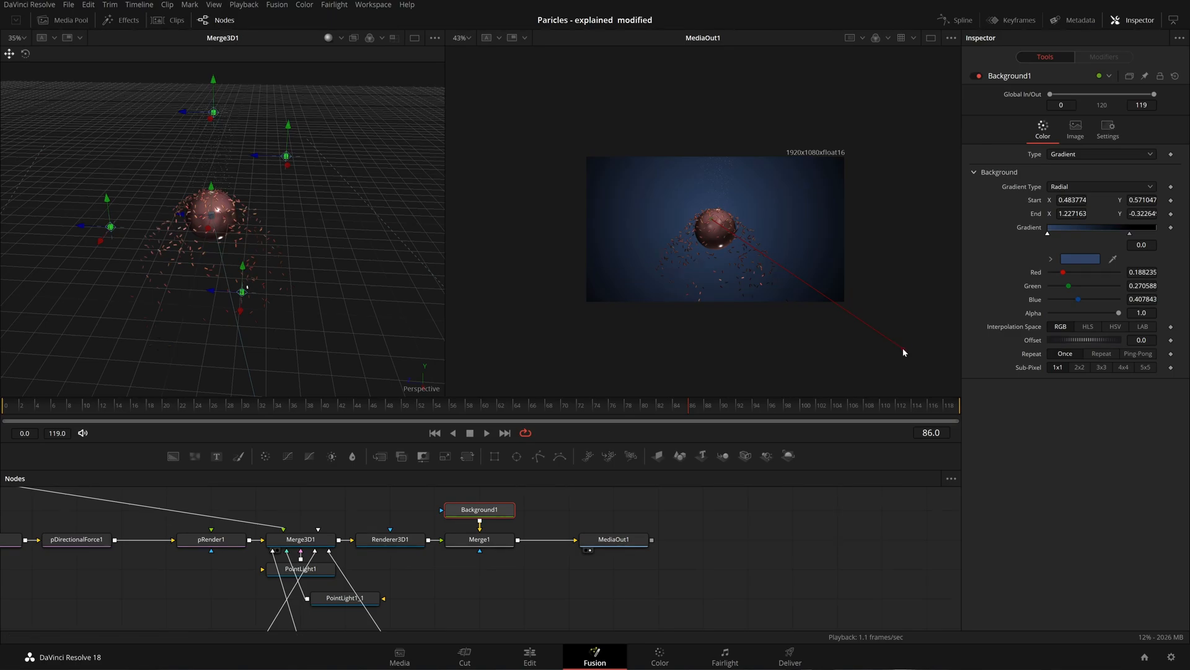
Make room before MediaOut1 and add a Glow node directly after Merge1.
{"action": "left_click_drag", "start_coordinate": [620, 539], "coordinate": [754, 538]}
{"action": "left_click", "coordinate": [493, 537]}
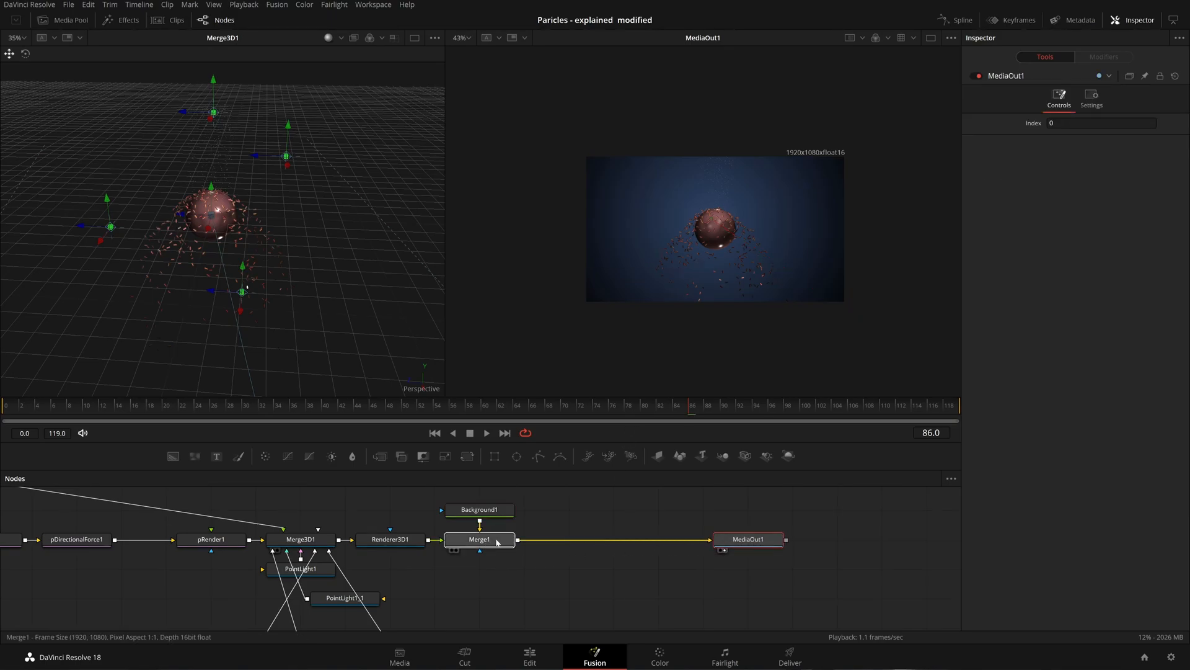
{"action": "key", "text": "shift+space"}
{"action": "type", "text": "glow"}
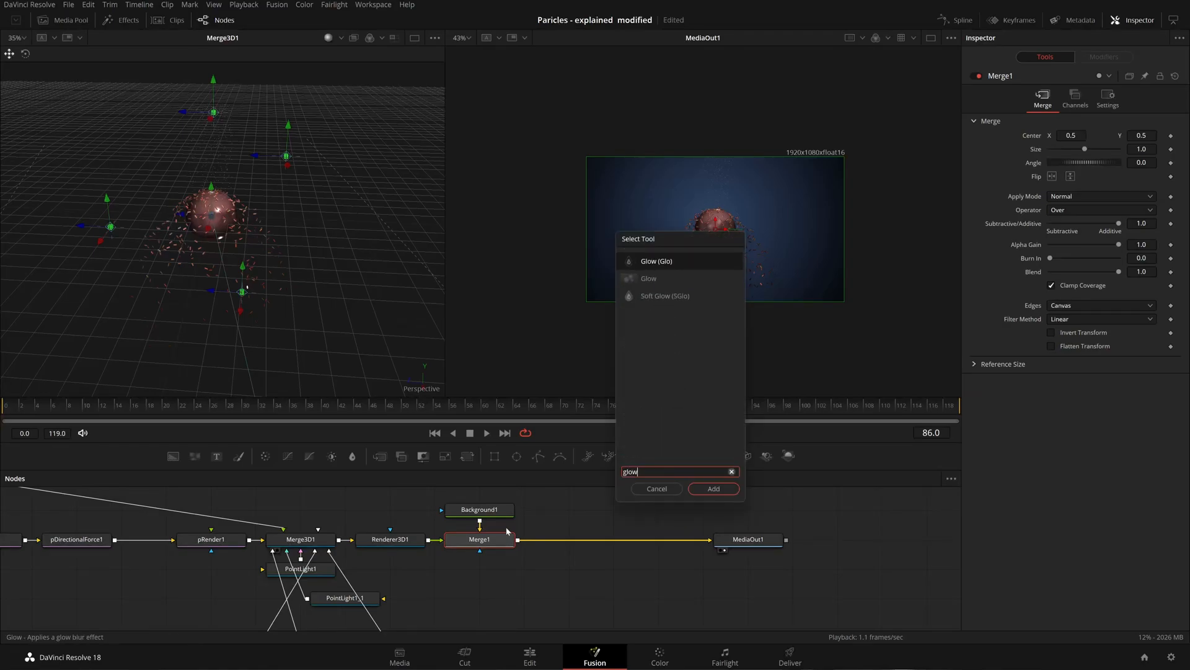
{"action": "key", "text": "Return"}
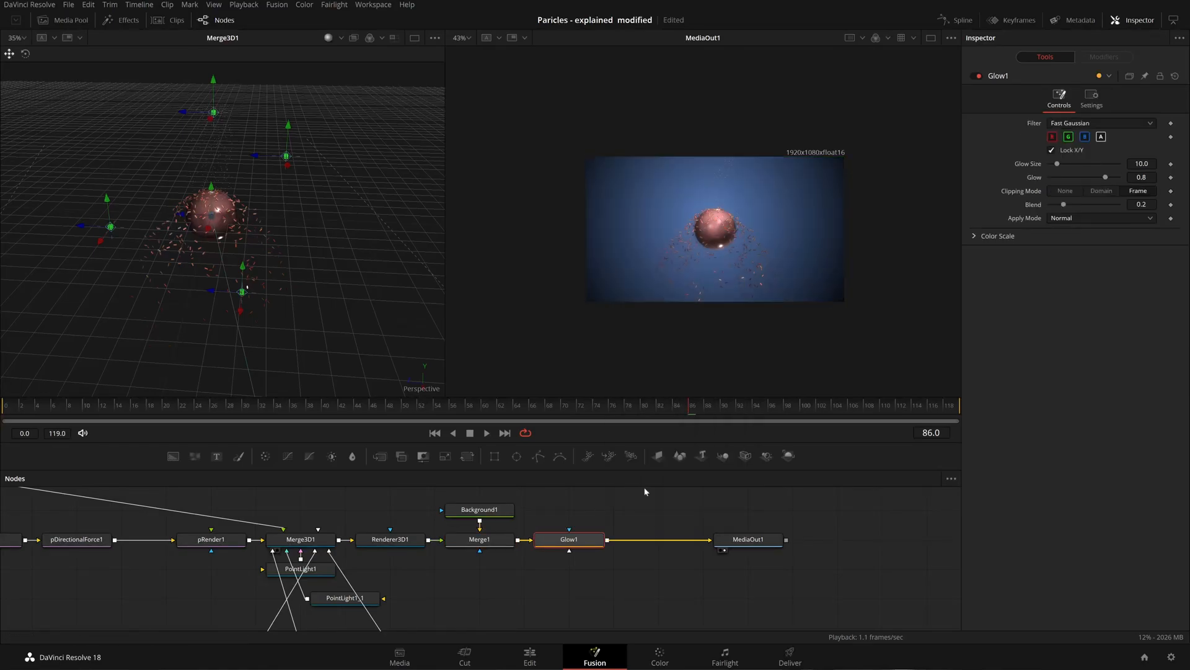
Set Glow1's Glow Size to 15 and lower its Blend to about 0.1.
{"action": "scroll", "coordinate": [738, 245], "scroll_direction": "up", "scroll_amount": 4}
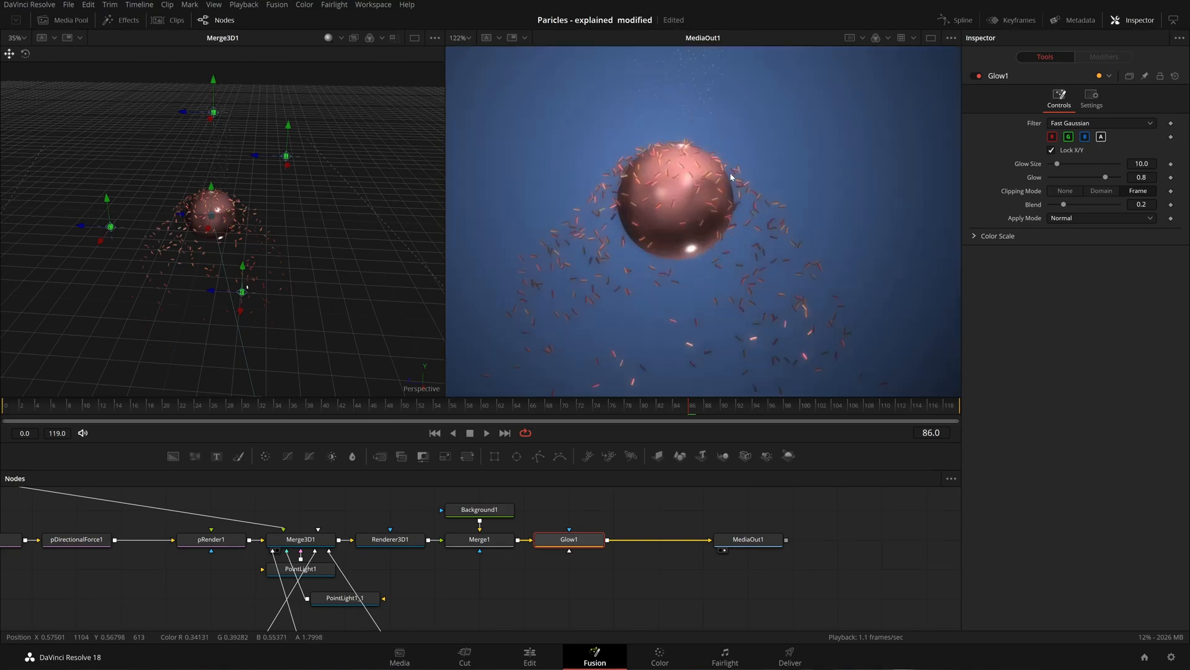
{"action": "scroll", "coordinate": [732, 177], "scroll_direction": "down", "scroll_amount": 1}
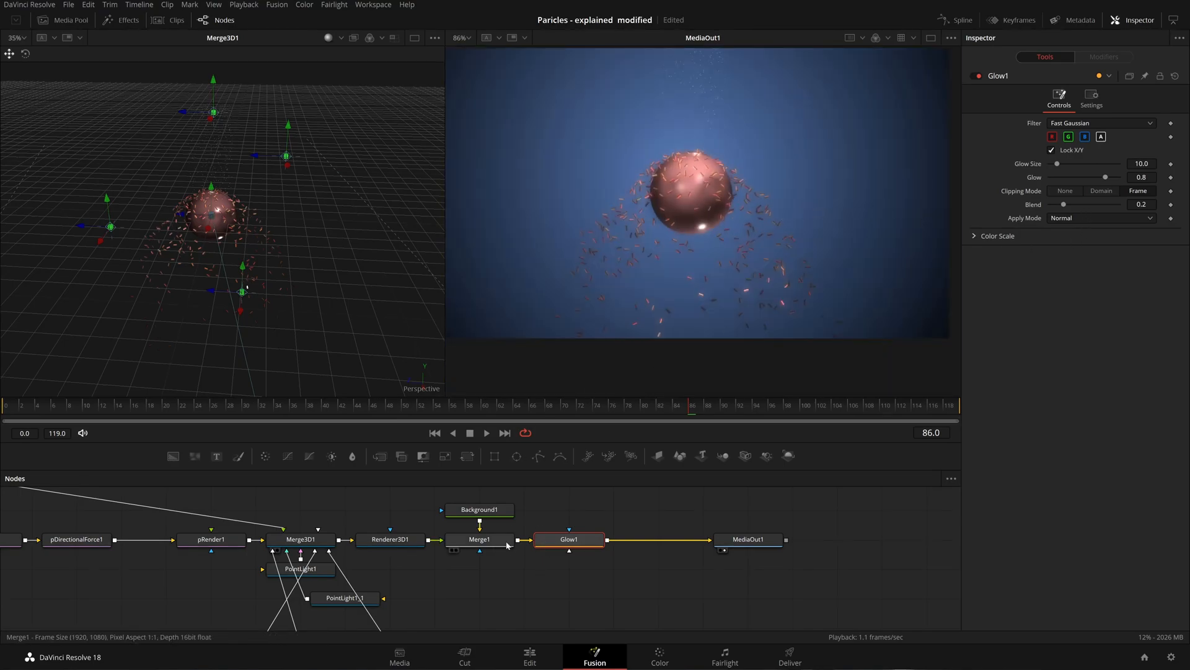
{"action": "type", "text": "15"}
{"action": "key", "text": "Tab"}
{"action": "left_click", "coordinate": [1126, 289]}
{"action": "left_click_drag", "start_coordinate": [1142, 204], "coordinate": [1091, 204]}
Move MediaOut1 further along the flow and add a Soft Glow node after Glow1.
{"action": "left_click_drag", "start_coordinate": [748, 539], "coordinate": [837, 539]}
{"action": "left_click", "coordinate": [570, 543]}
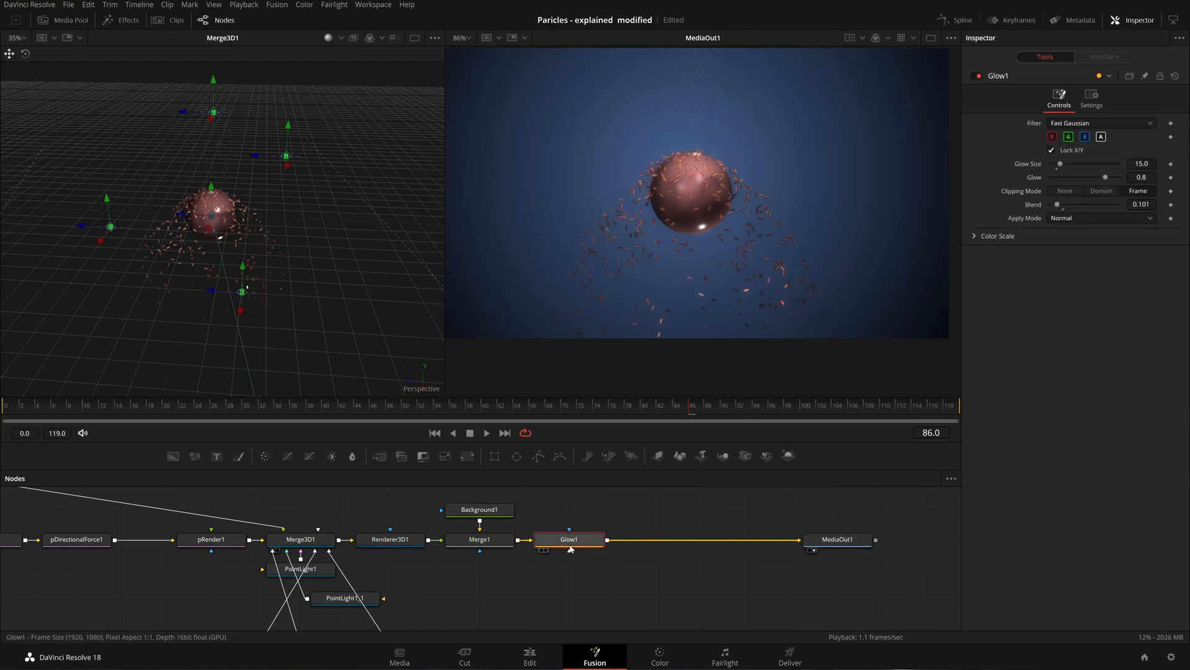
{"action": "key", "text": "shift+space"}
{"action": "type", "text": "glow"}
{"action": "key", "text": "BackSpace"}
{"action": "key", "text": "BackSpace"}
{"action": "key", "text": "BackSpace"}
{"action": "key", "text": "BackSpace"}
{"action": "type", "text": "soft"}
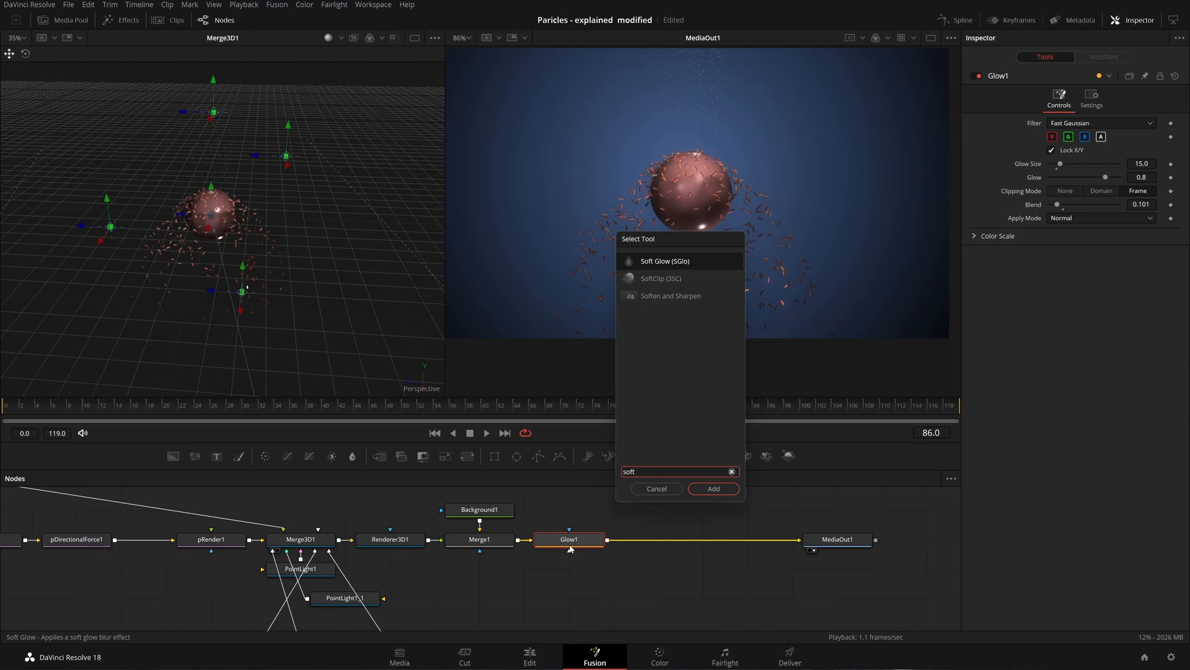
{"action": "key", "text": "Return"}
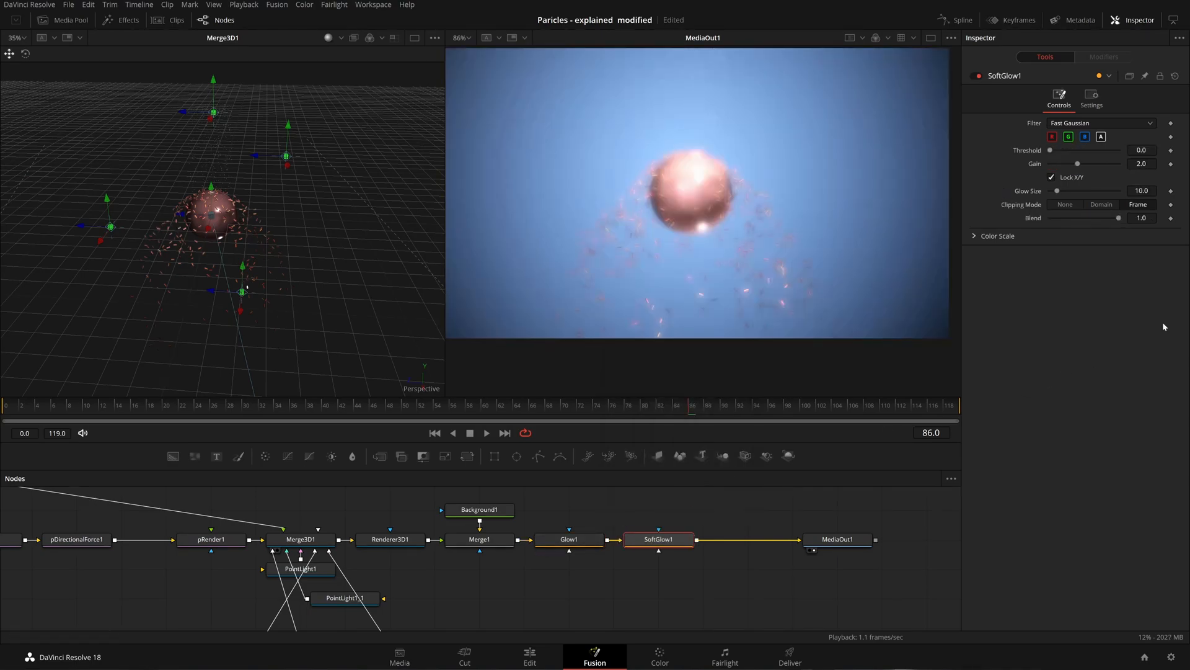
Set SoftGlow1's Glow Size to 15, its Blend to 0.08 and its Gain to about 0.98.
{"action": "left_click_drag", "start_coordinate": [1119, 218], "coordinate": [1066, 217]}
{"action": "double_click", "coordinate": [1146, 190]}
{"action": "type", "text": "15"}
{"action": "key", "text": "Return"}
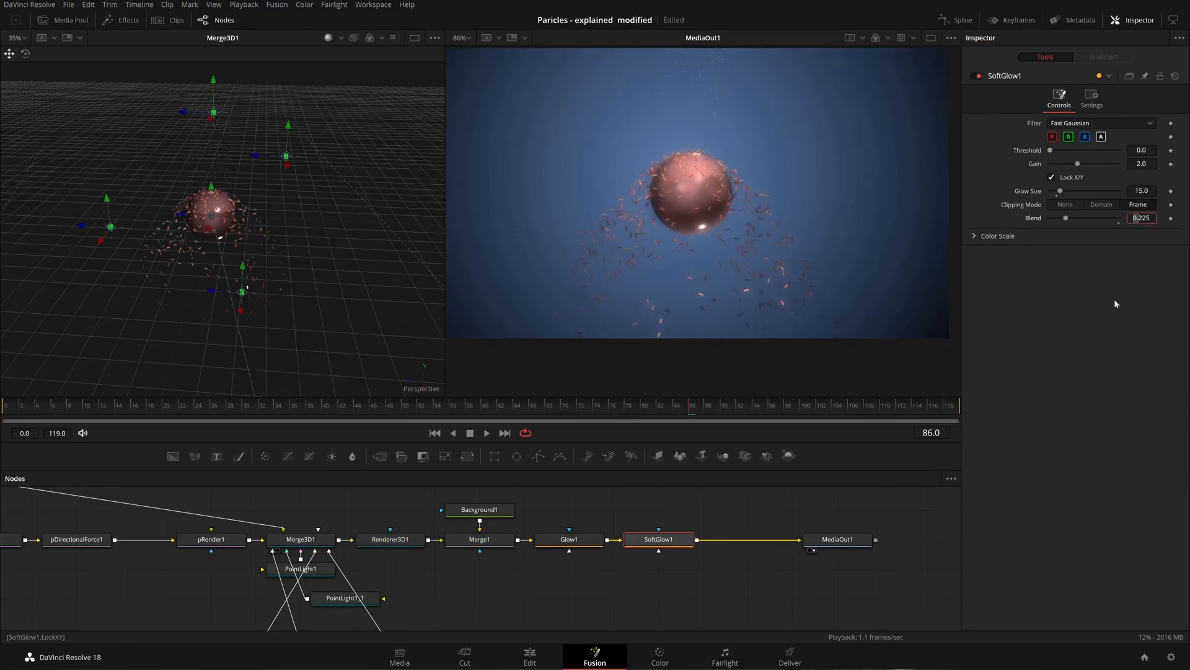
{"action": "left_click_drag", "start_coordinate": [1066, 217], "coordinate": [1050, 218]}
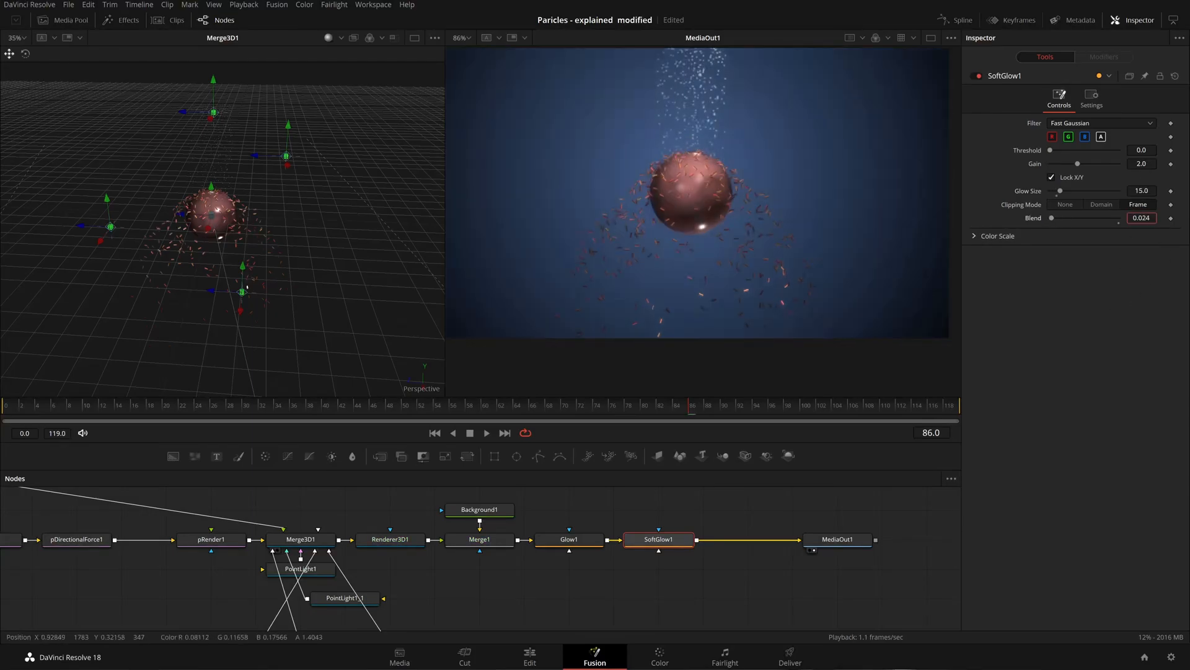
{"action": "left_click_drag", "start_coordinate": [1141, 218], "coordinate": [1152, 218]}
{"action": "left_click_drag", "start_coordinate": [1147, 164], "coordinate": [1085, 164]}
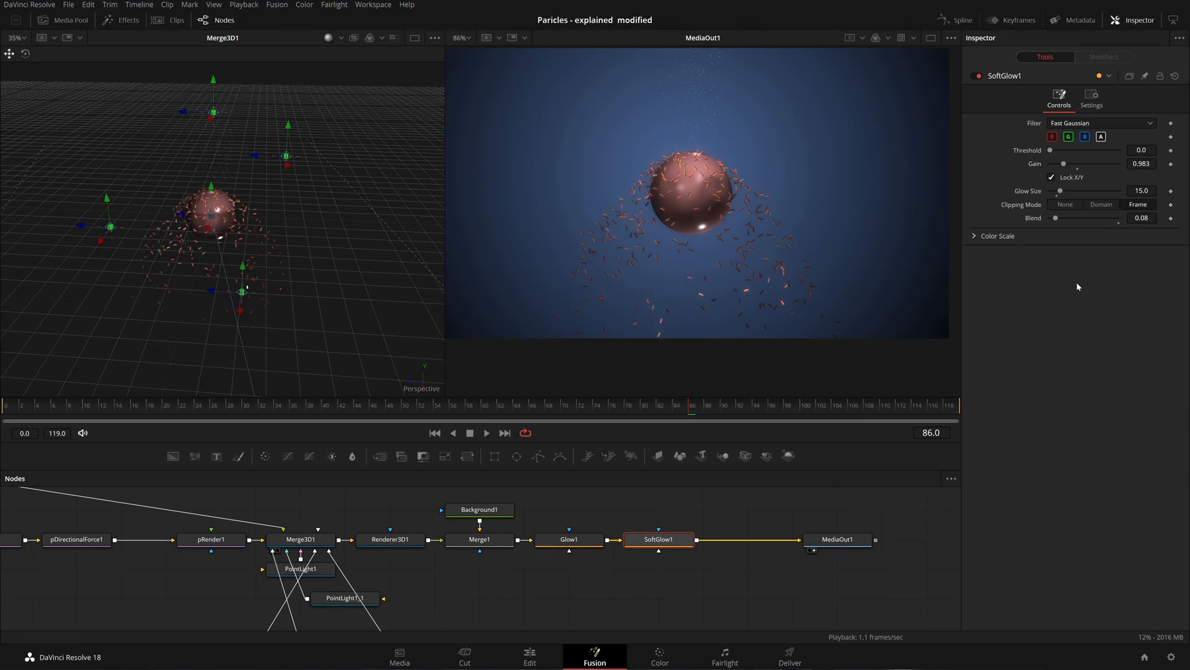
Raise Camera3D1 to about Y 8.34 in the 3D scene and save the project.
{"action": "left_click_drag", "start_coordinate": [774, 197], "coordinate": [778, 204]}
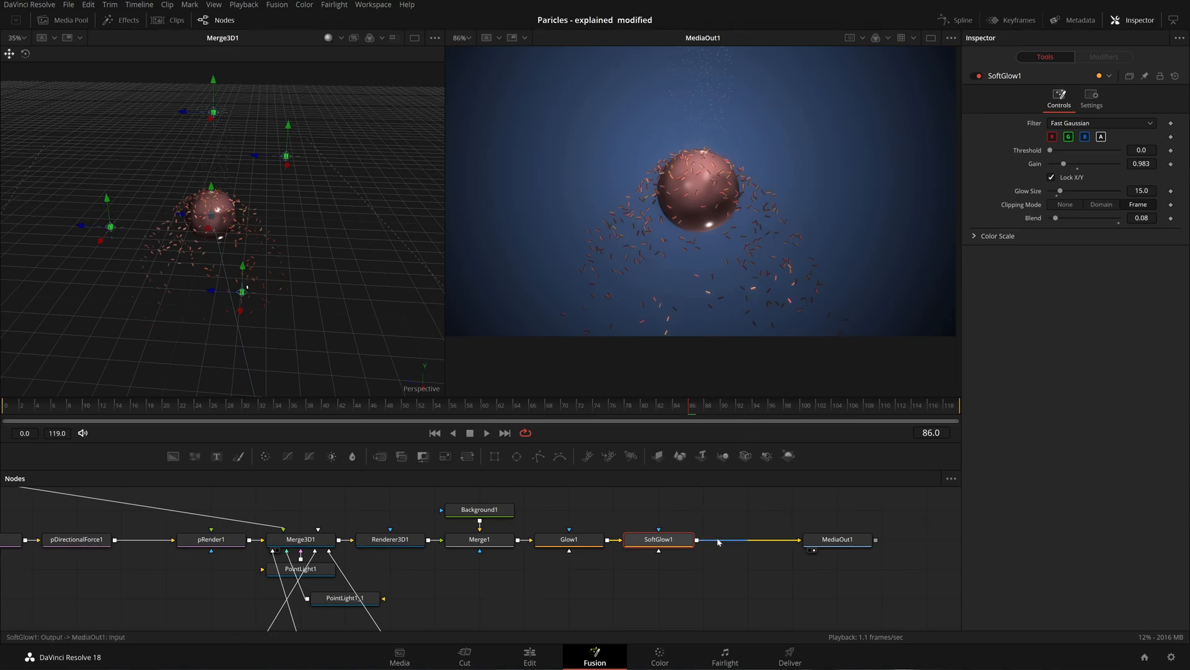
{"action": "left_click_drag", "start_coordinate": [462, 600], "coordinate": [490, 553]}
{"action": "left_click", "coordinate": [329, 610]}
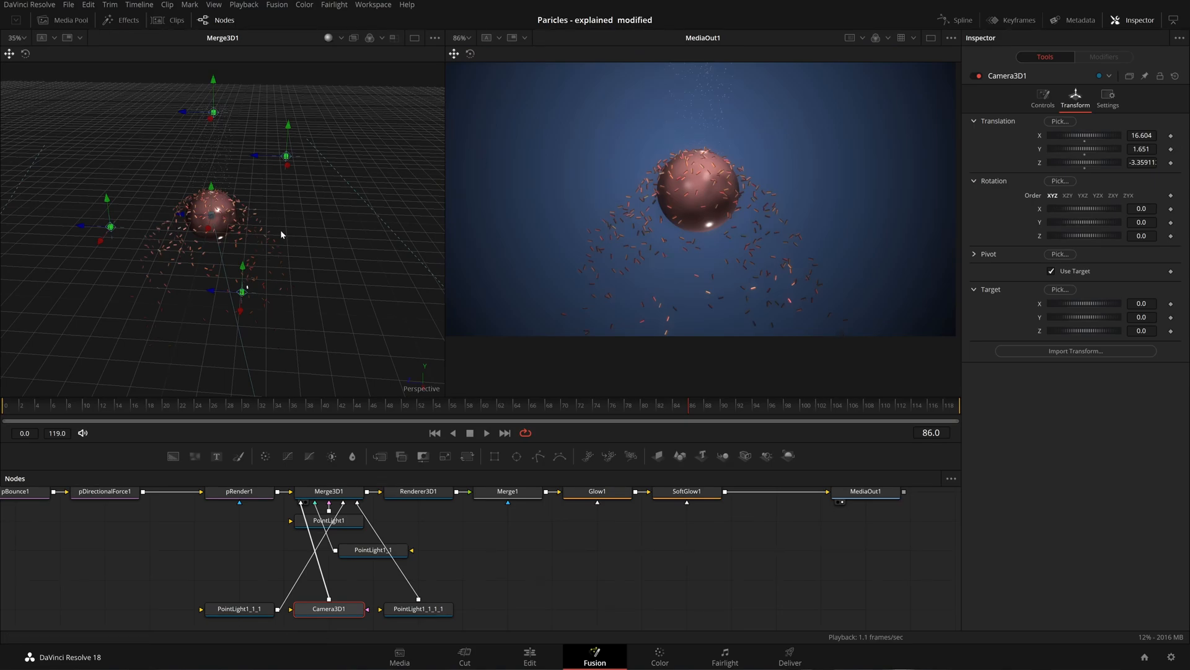
{"action": "scroll", "coordinate": [280, 230], "scroll_direction": "down", "scroll_amount": 3}
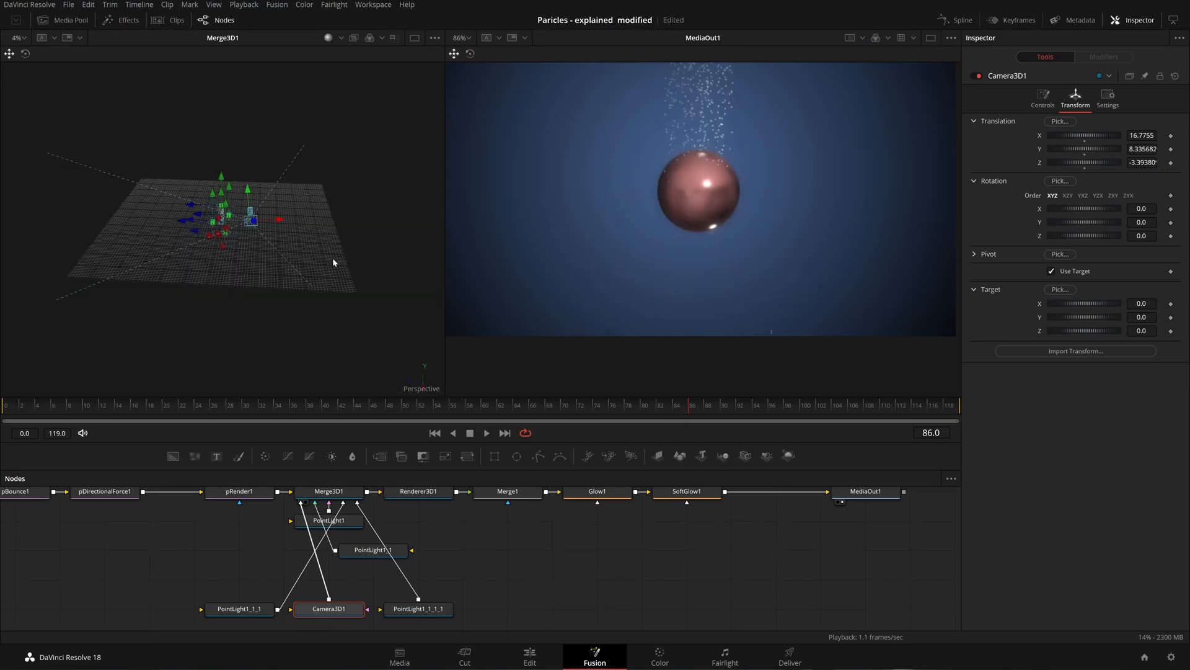
{"action": "key", "text": "ctrl+s"}
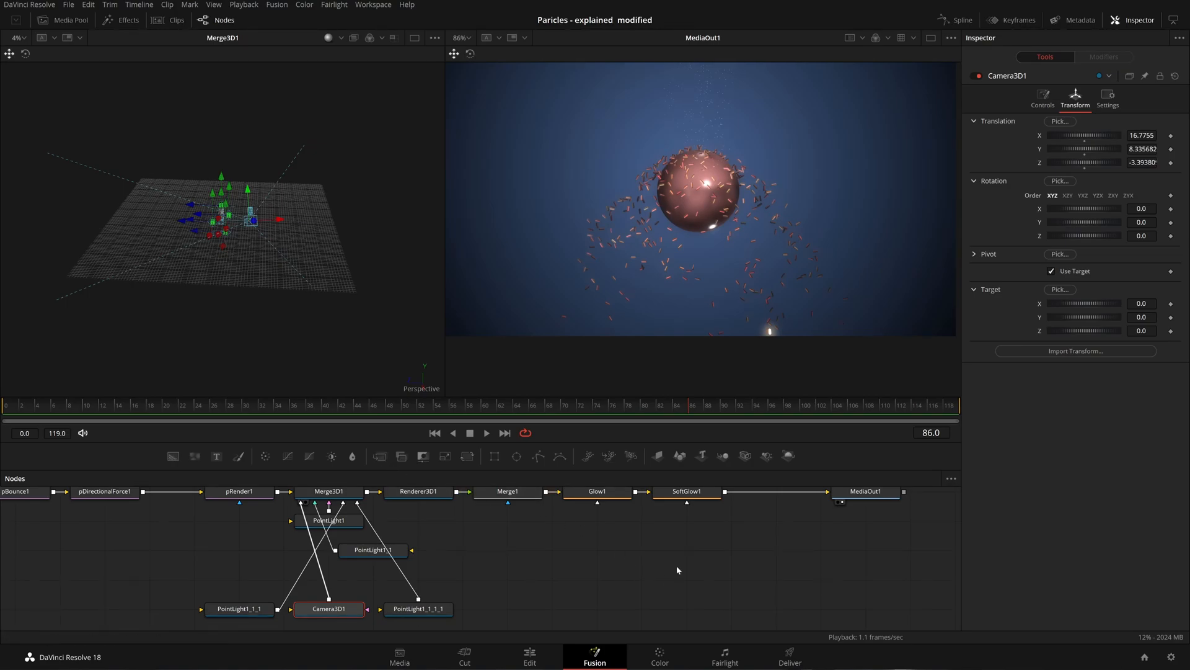
Add a Prism Blur node with Blur Strength 0 and Aberration Strength 1.0.
{"action": "key", "text": "shift+space"}
{"action": "type", "text": "pris"}
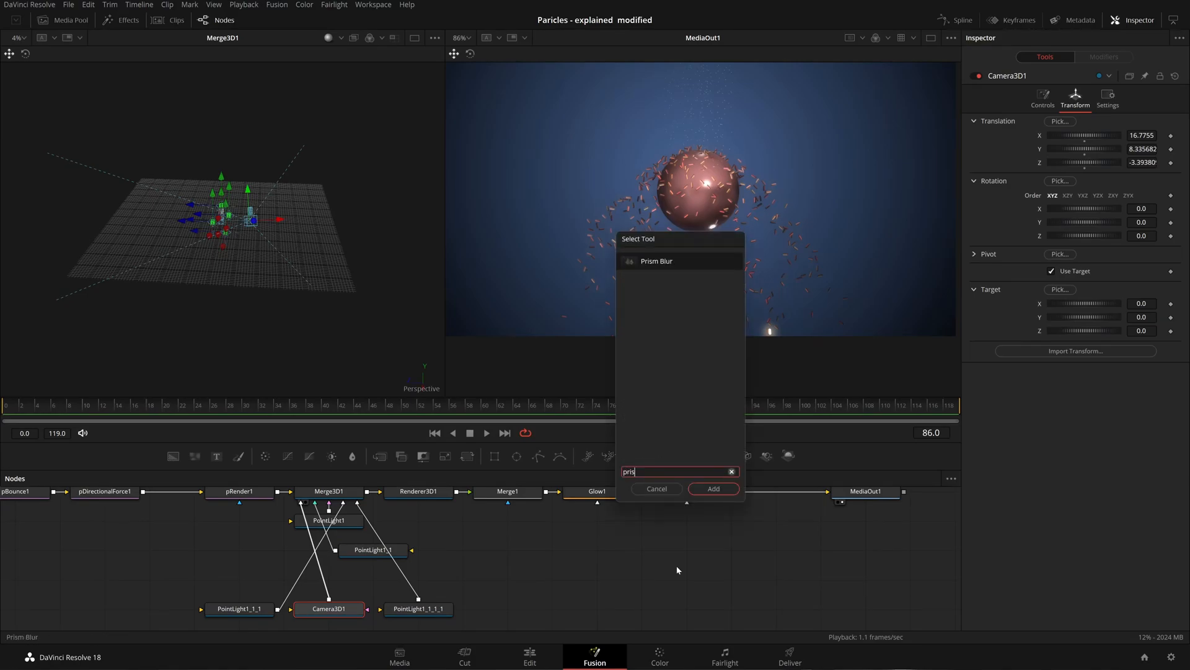
{"action": "key", "text": "Return"}
{"action": "left_click_drag", "start_coordinate": [1070, 135], "coordinate": [987, 135]}
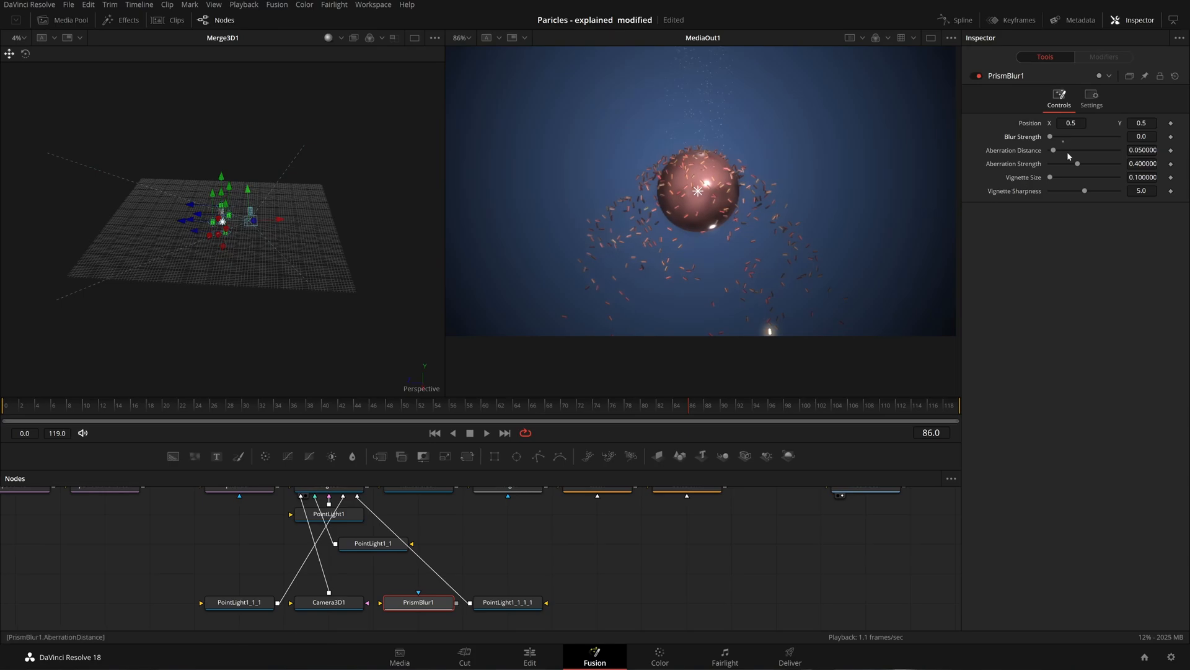
{"action": "left_click_drag", "start_coordinate": [1079, 165], "coordinate": [1119, 165]}
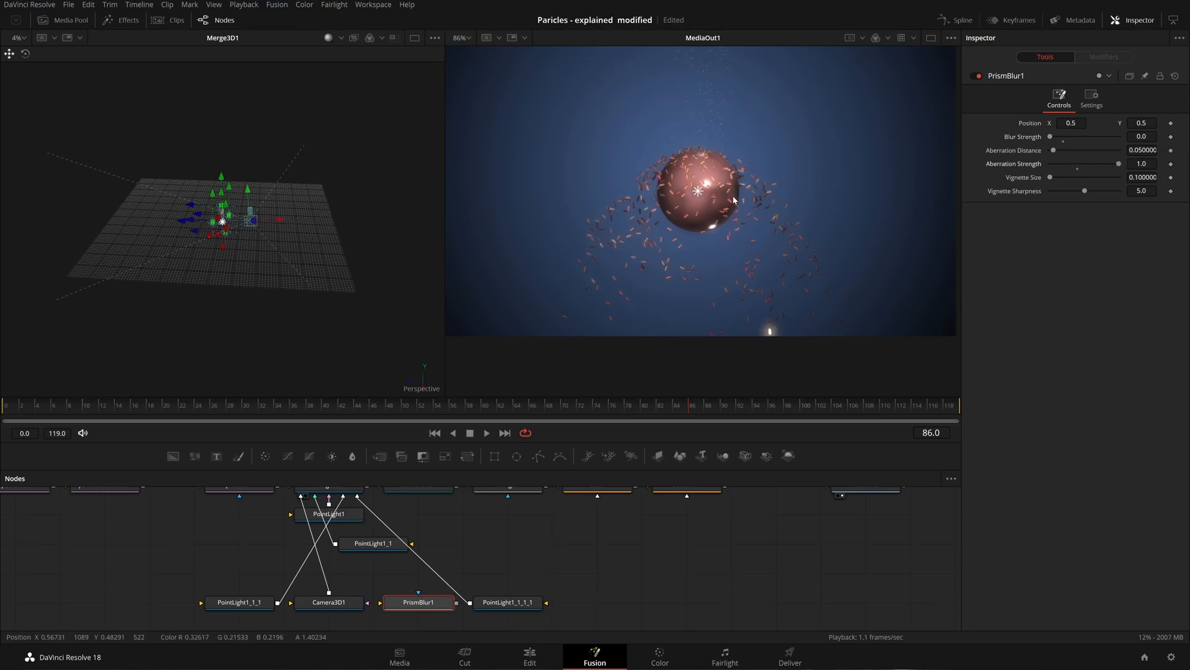
Try PrismBlur1's Aberration Distance at about 0.088, then set it to 0 and inspect the particles up close.
{"action": "scroll", "coordinate": [734, 199], "scroll_direction": "up", "scroll_amount": 8}
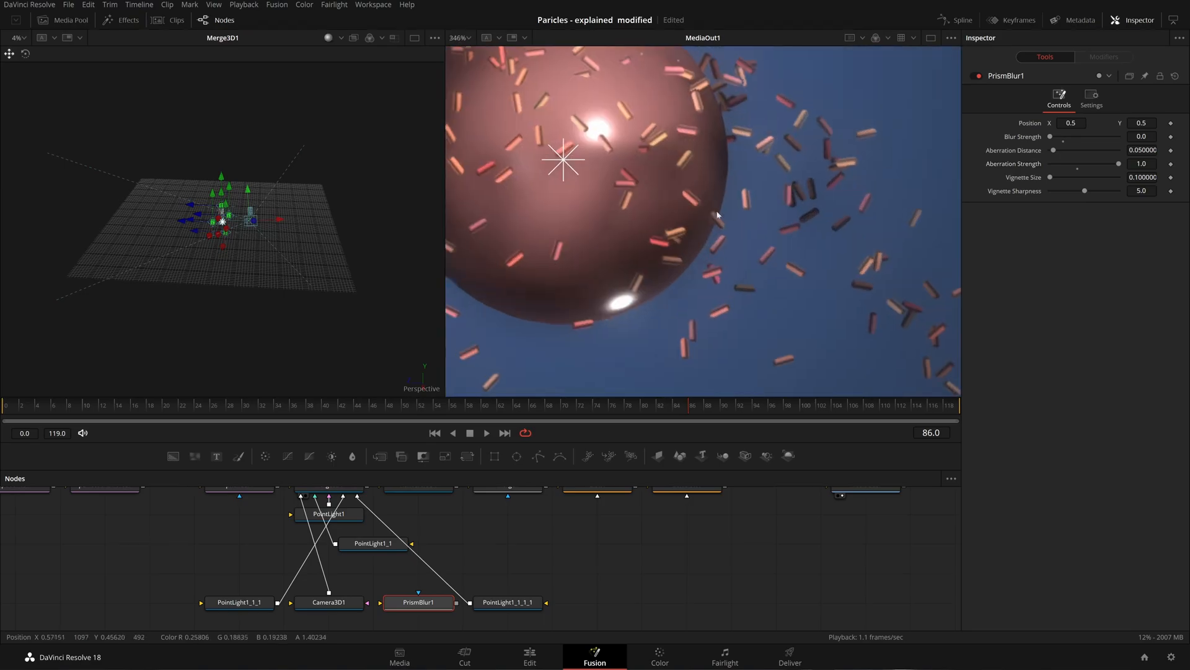
{"action": "left_click_drag", "start_coordinate": [712, 214], "coordinate": [812, 247]}
{"action": "left_click_drag", "start_coordinate": [1142, 150], "coordinate": [1152, 150]}
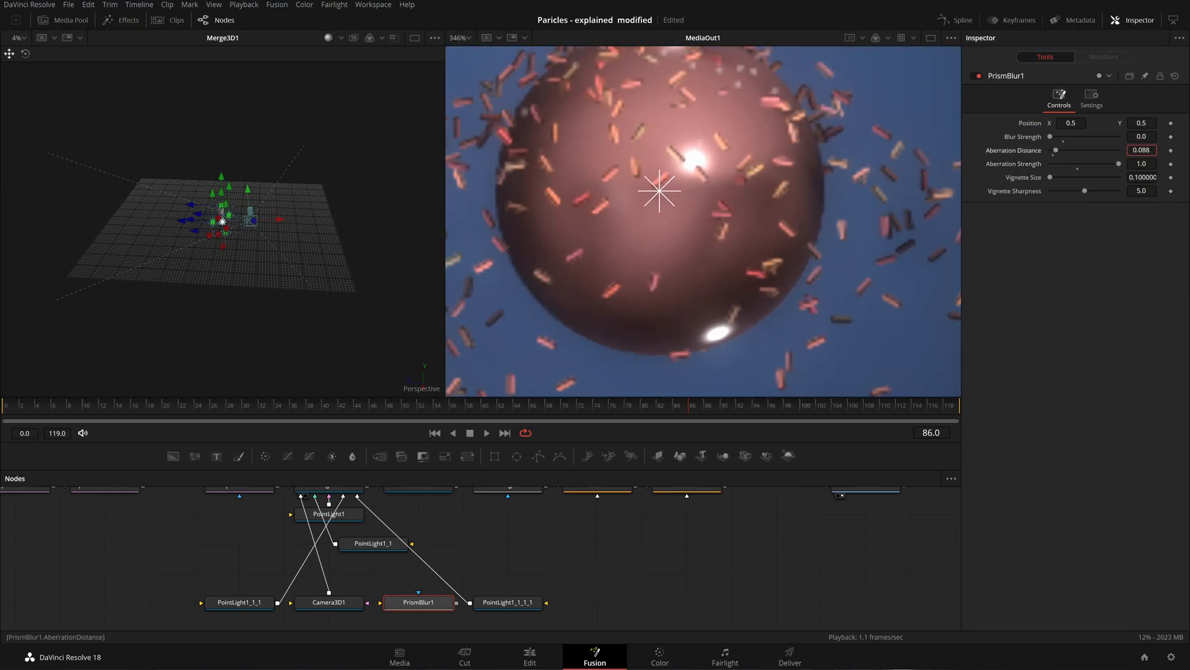
{"action": "left_click_drag", "start_coordinate": [846, 359], "coordinate": [760, 197]}
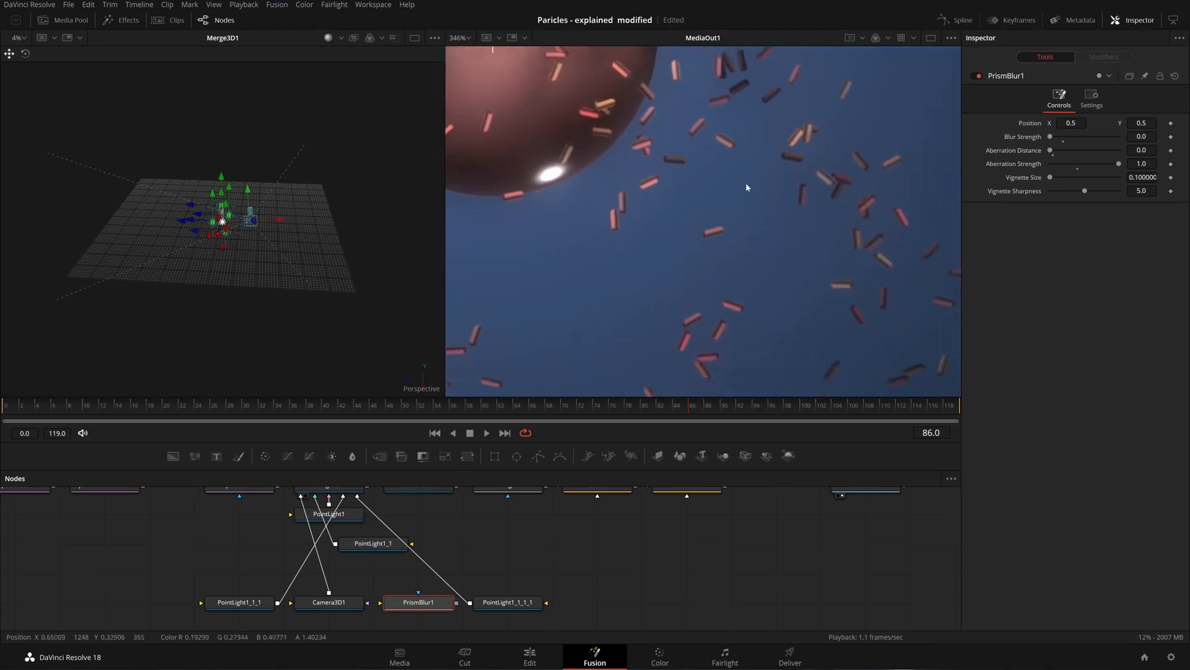
{"action": "left_click_drag", "start_coordinate": [936, 324], "coordinate": [746, 214]}
{"action": "left_click_drag", "start_coordinate": [801, 333], "coordinate": [712, 224]}
{"action": "left_click_drag", "start_coordinate": [736, 375], "coordinate": [714, 308]}
Insert PrismBlur1 into the flow between SoftGlow1 and MediaOut1.
{"action": "left_click_drag", "start_coordinate": [736, 586], "coordinate": [614, 638]}
{"action": "left_click_drag", "start_coordinate": [541, 553], "coordinate": [553, 503]}
{"action": "left_click_drag", "start_coordinate": [501, 565], "coordinate": [420, 579]}
{"action": "left_click_drag", "start_coordinate": [224, 609], "coordinate": [582, 500]}
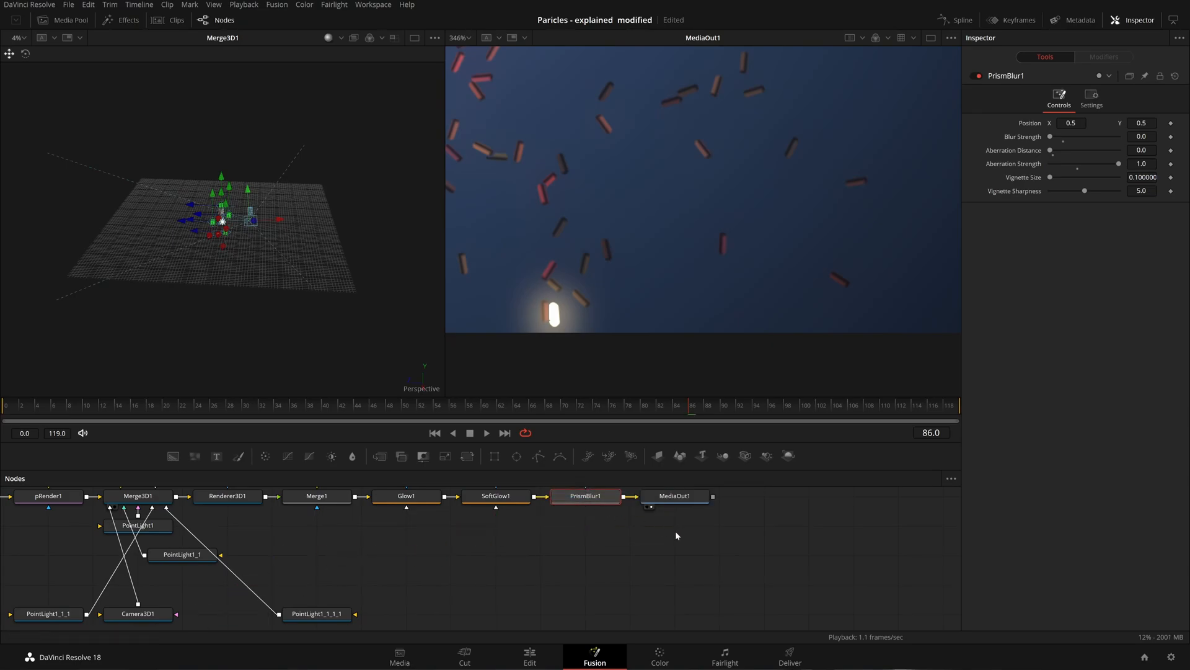
Set PrismBlur1's Aberration Distance to 0.013 and fit the whole image in the viewer.
{"action": "left_click_drag", "start_coordinate": [669, 526], "coordinate": [617, 556]}
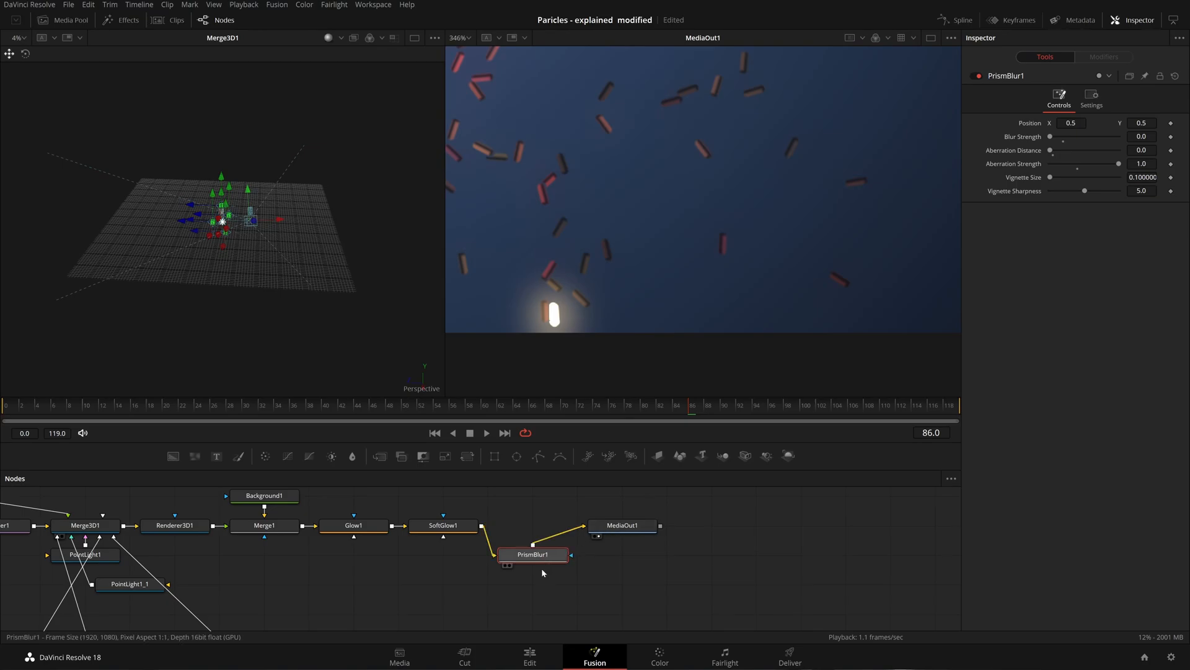
{"action": "left_click_drag", "start_coordinate": [1141, 150], "coordinate": [1146, 150]}
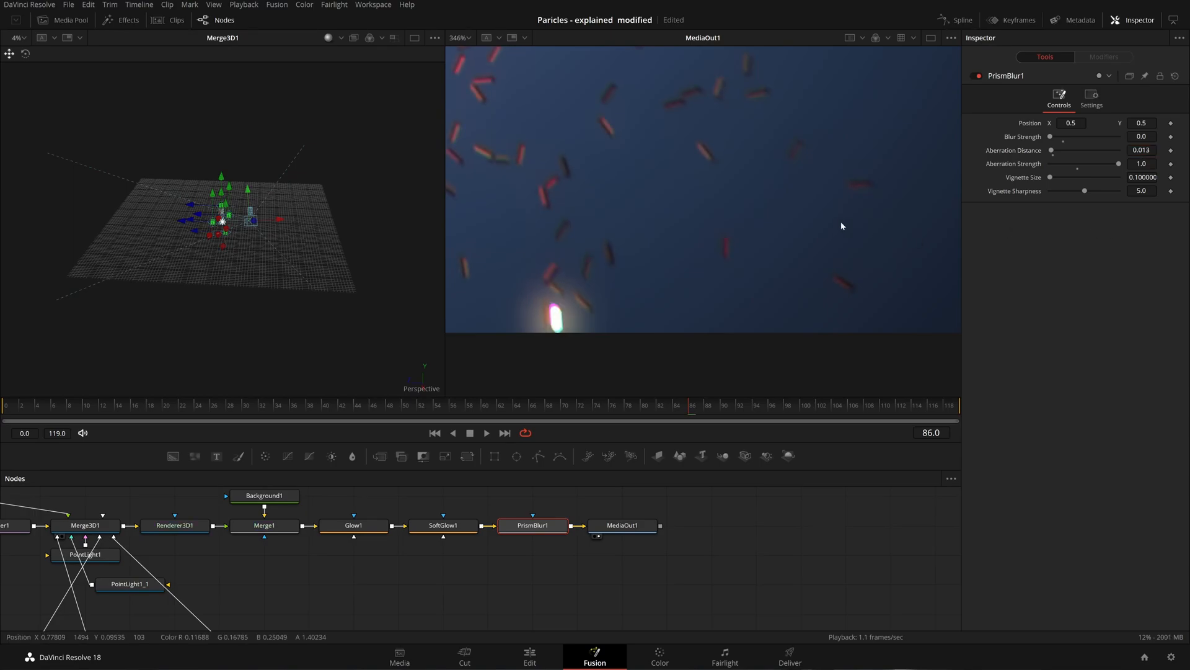
{"action": "key", "text": "ctrl+f"}
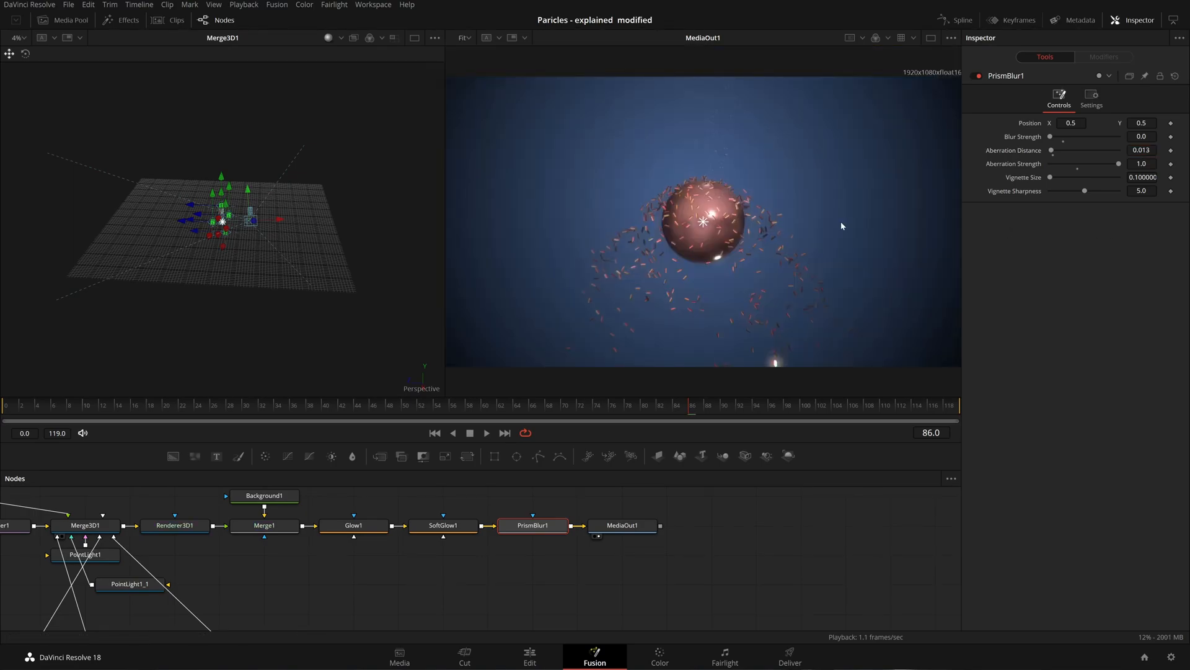
Shift the nodes from Merge1 through MediaOut1, including Background1, away from Renderer3D1 to free space after it.
{"action": "left_click_drag", "start_coordinate": [421, 554], "coordinate": [469, 574]}
{"action": "left_click_drag", "start_coordinate": [845, 575], "coordinate": [369, 500]}
{"action": "left_click_drag", "start_coordinate": [406, 538], "coordinate": [542, 540]}
Show the Output Channels settings of Renderer3D1.
{"action": "left_click", "coordinate": [301, 537]}
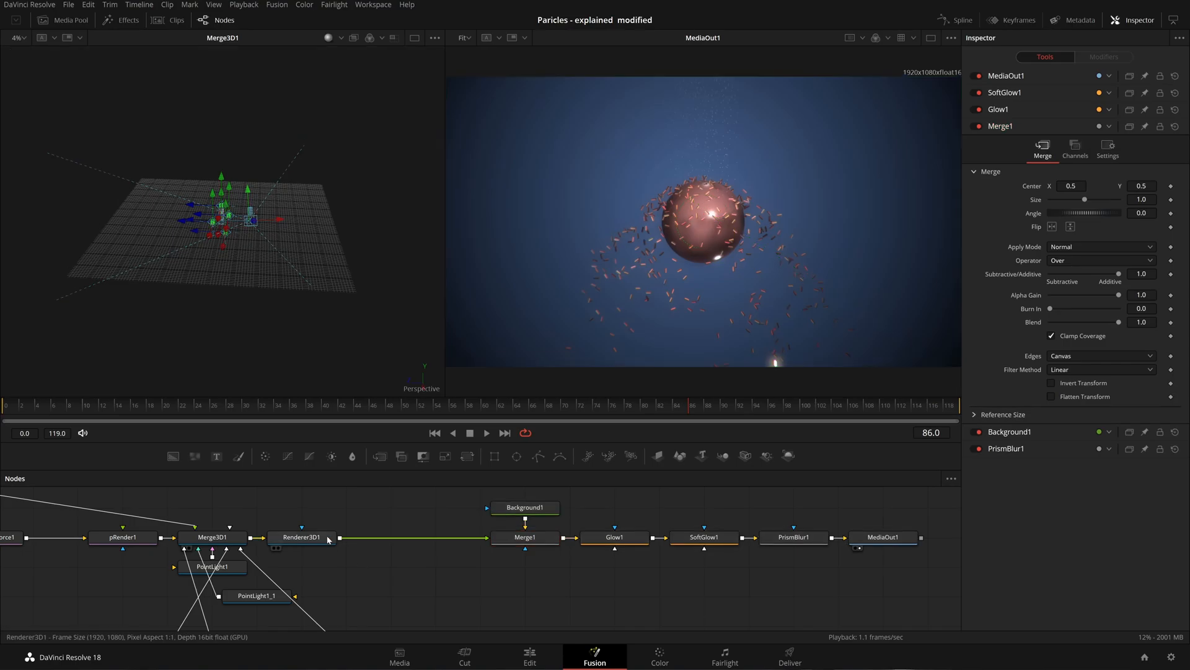
{"action": "left_click", "coordinate": [1006, 221]}
{"action": "left_click", "coordinate": [974, 221]}
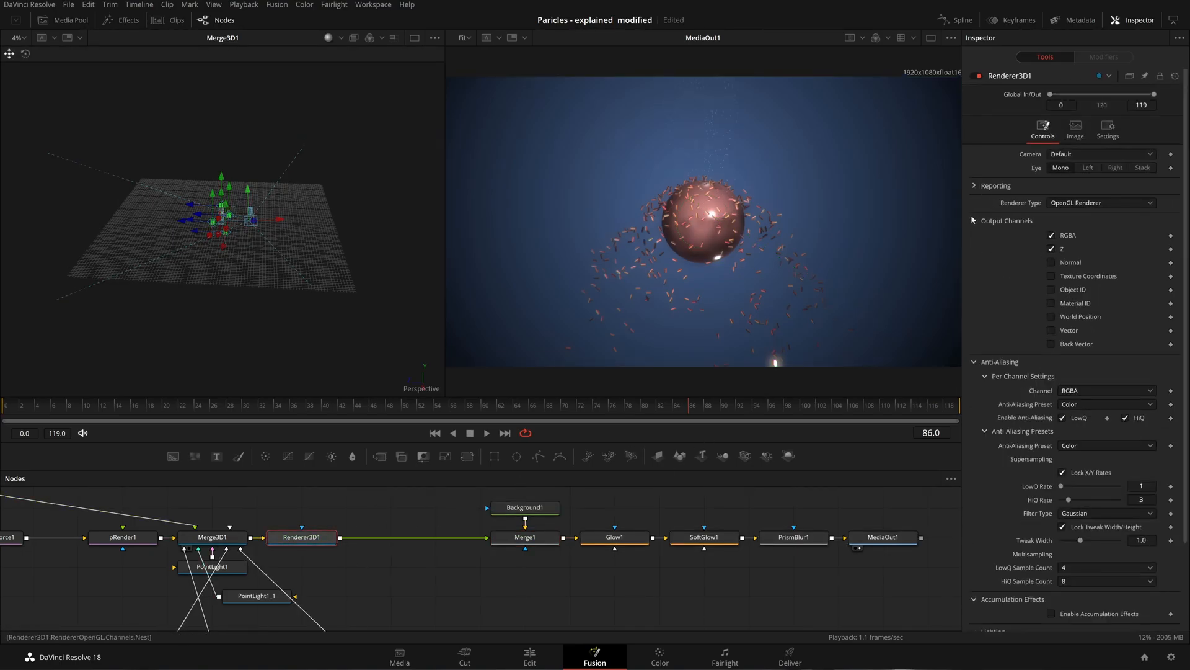
Insert a Depth Blur node directly after Renderer3D1.
{"action": "left_click", "coordinate": [974, 186]}
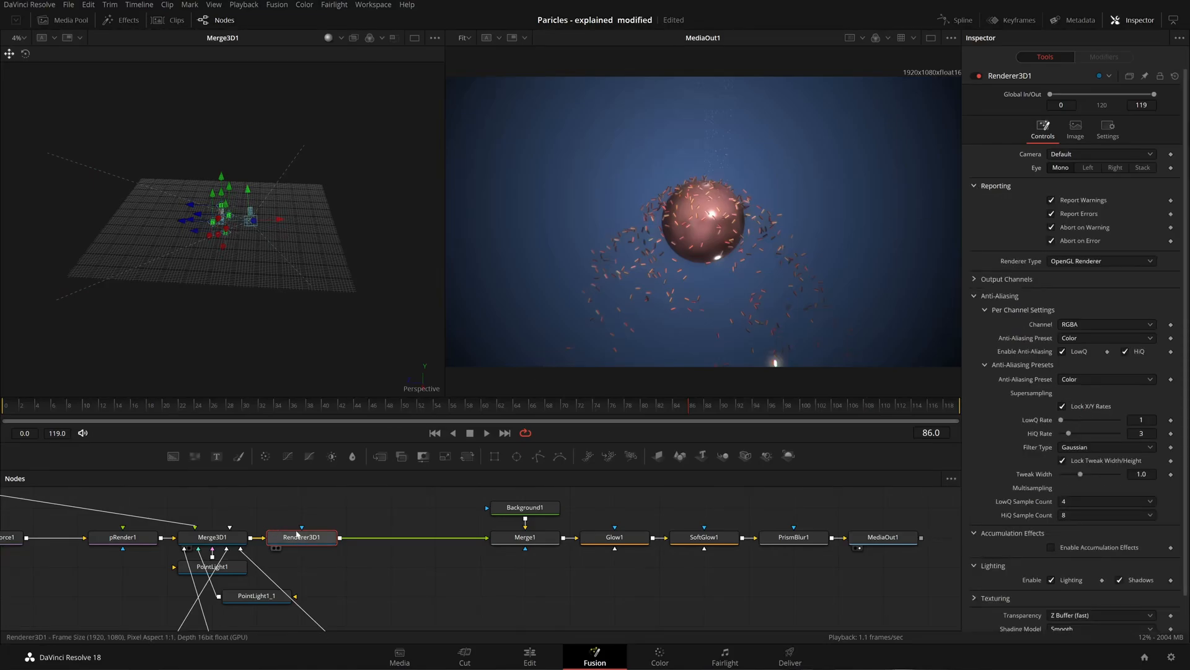
{"action": "key", "text": "shift+space"}
{"action": "type", "text": "dep"}
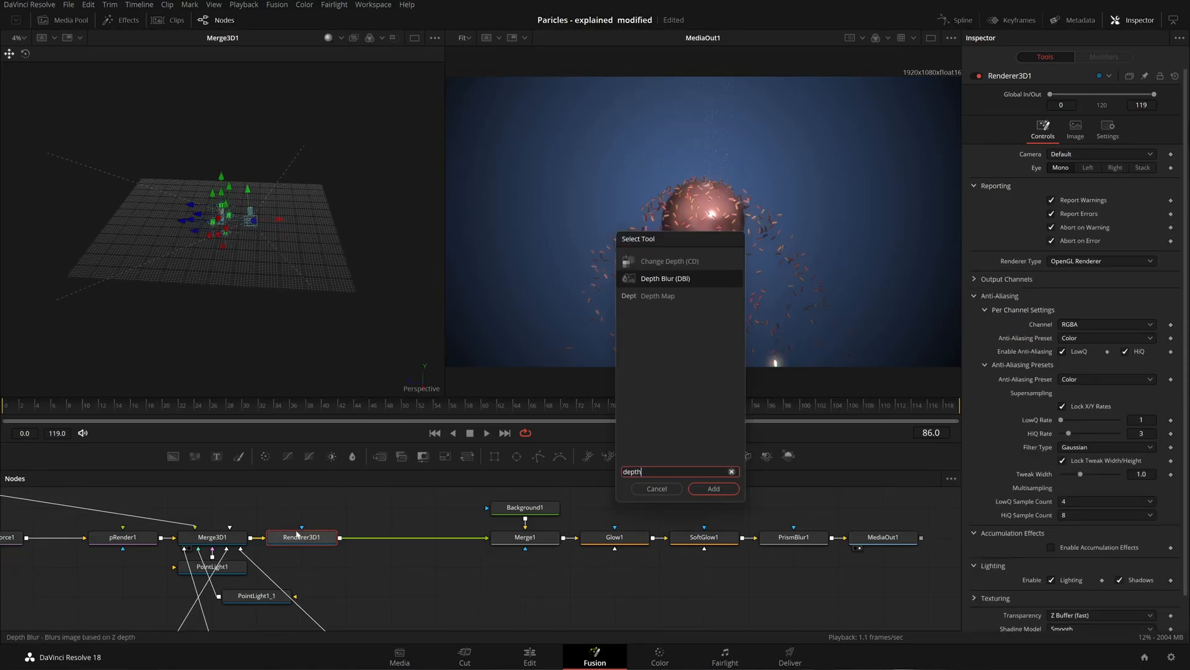
{"action": "type", "text": "th"}
{"action": "key", "text": "Return"}
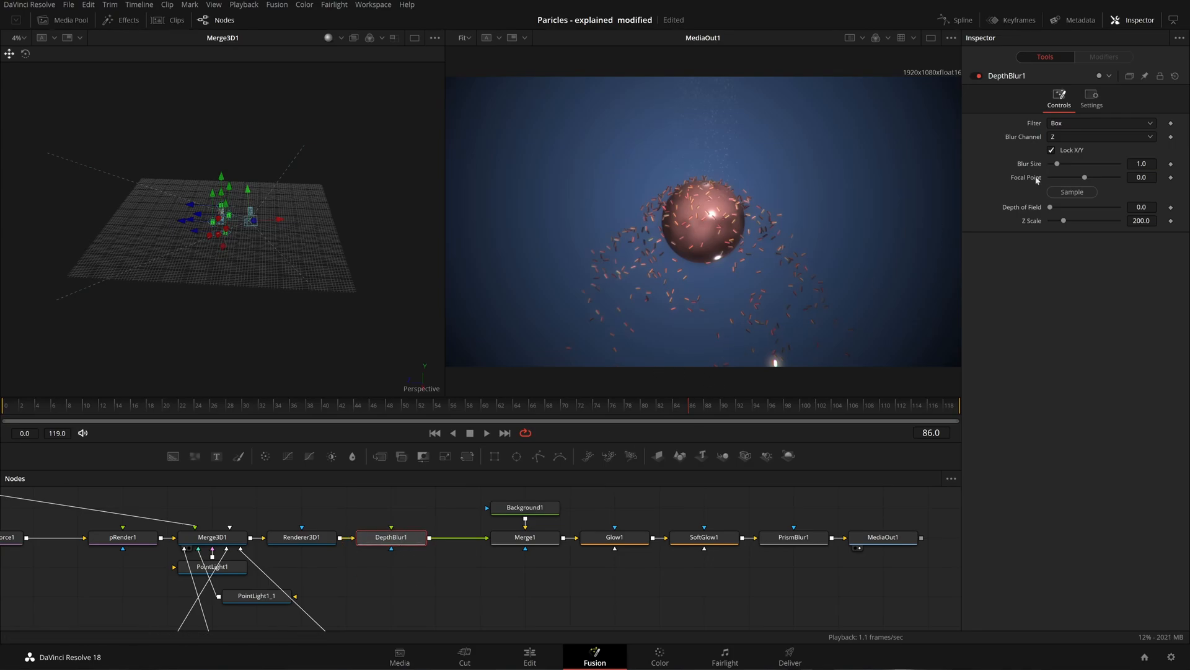
Sample DepthBlur1's Focal Point from the front surface of the sphere in the rendered image.
{"action": "scroll", "coordinate": [744, 267], "scroll_direction": "up", "scroll_amount": 3}
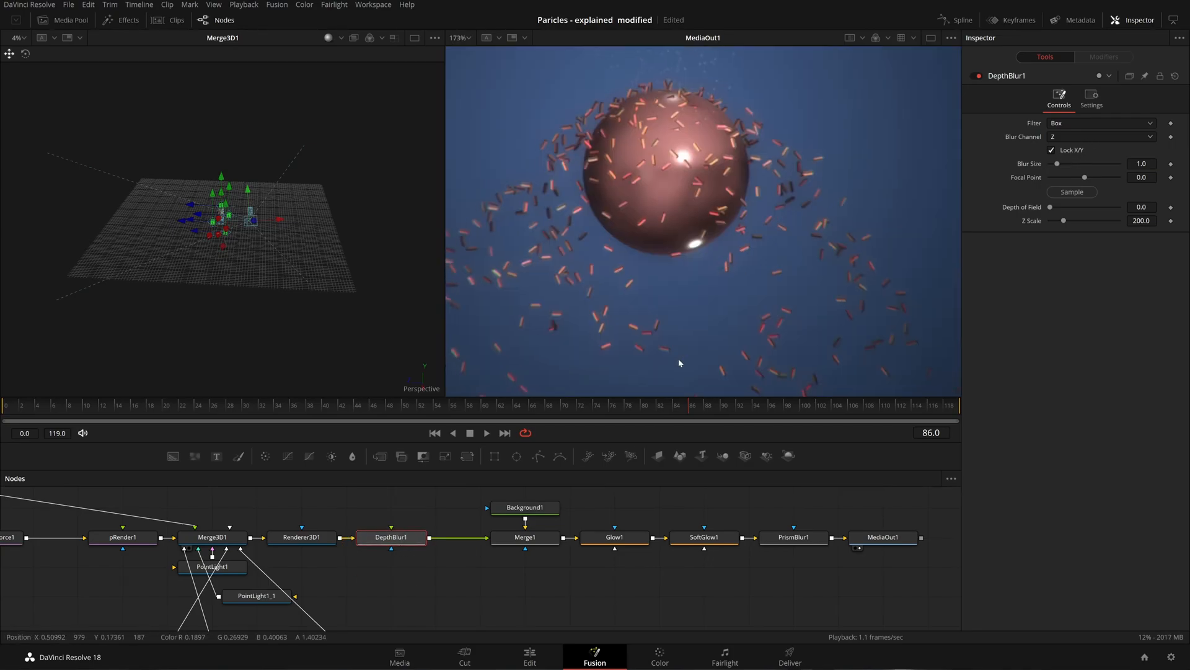
{"action": "left_click", "coordinate": [1073, 192]}
{"action": "left_click_drag", "start_coordinate": [687, 180], "coordinate": [657, 157]}
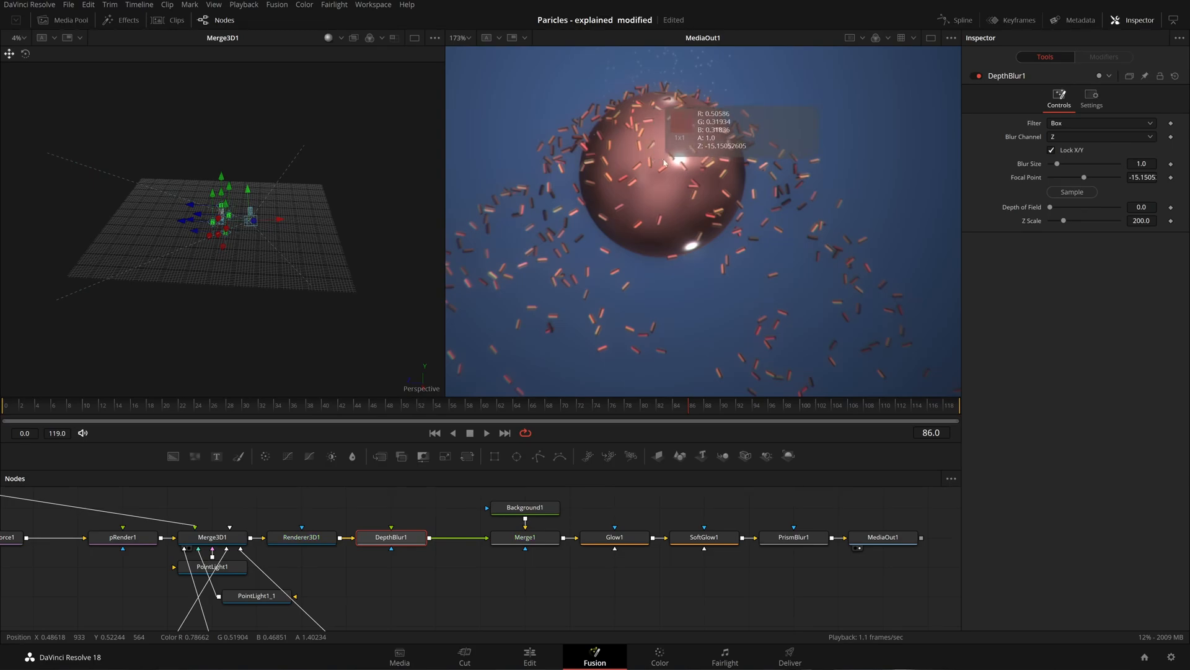
{"action": "left_click_drag", "start_coordinate": [664, 159], "coordinate": [665, 159]}
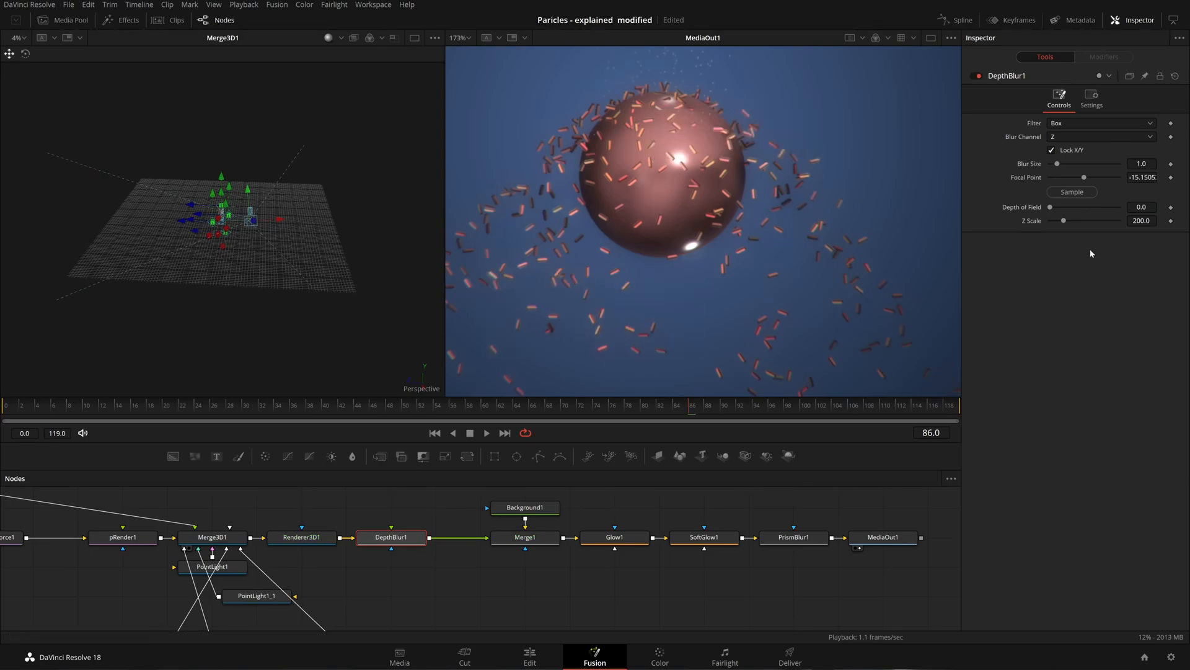
Try DepthBlur1 with Depth of Field at 1000, Blur Size at 10 and varying Z Scale values.
{"action": "left_click_drag", "start_coordinate": [1064, 222], "coordinate": [1044, 226]}
{"action": "left_click_drag", "start_coordinate": [1140, 221], "coordinate": [1168, 220]}
{"action": "type", "text": "5"}
{"action": "key", "text": "Return"}
{"action": "left_click_drag", "start_coordinate": [1051, 208], "coordinate": [1119, 207]}
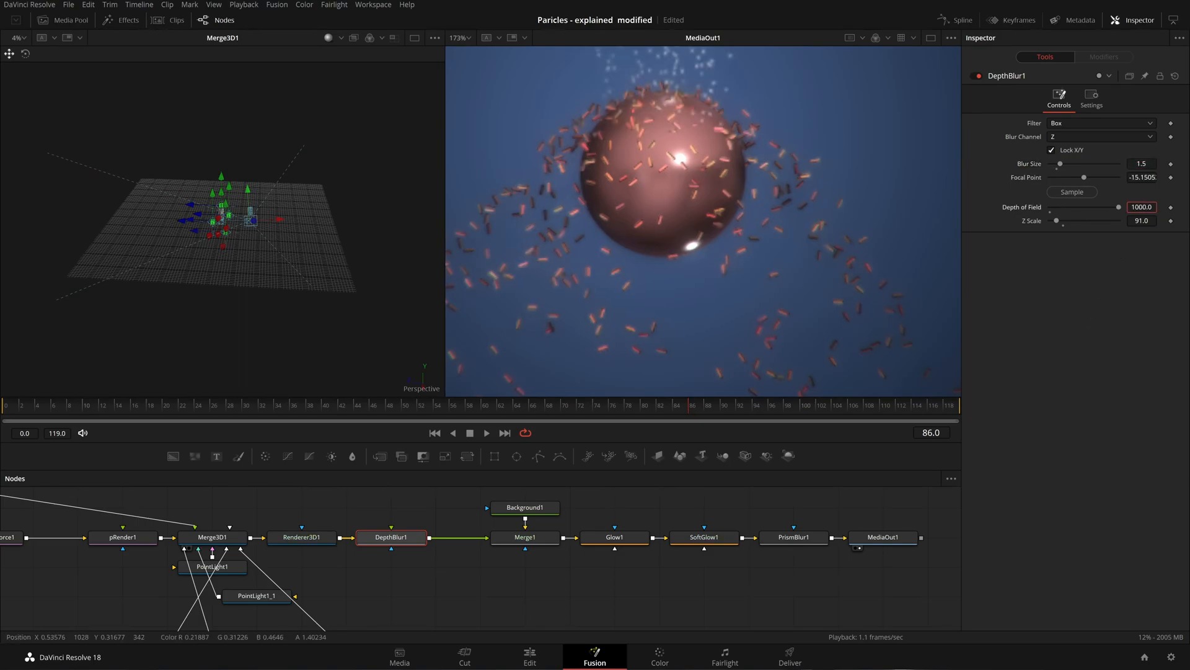
{"action": "left_click_drag", "start_coordinate": [1060, 164], "coordinate": [1184, 169]}
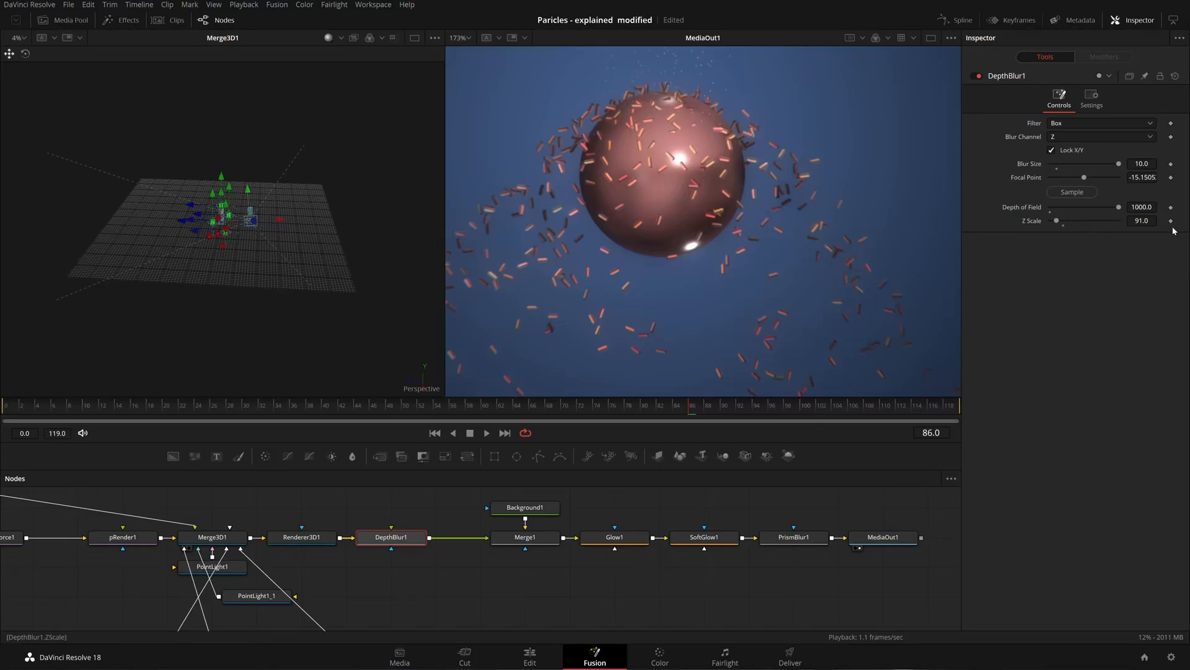
{"action": "left_click_drag", "start_coordinate": [1142, 220], "coordinate": [1130, 221]}
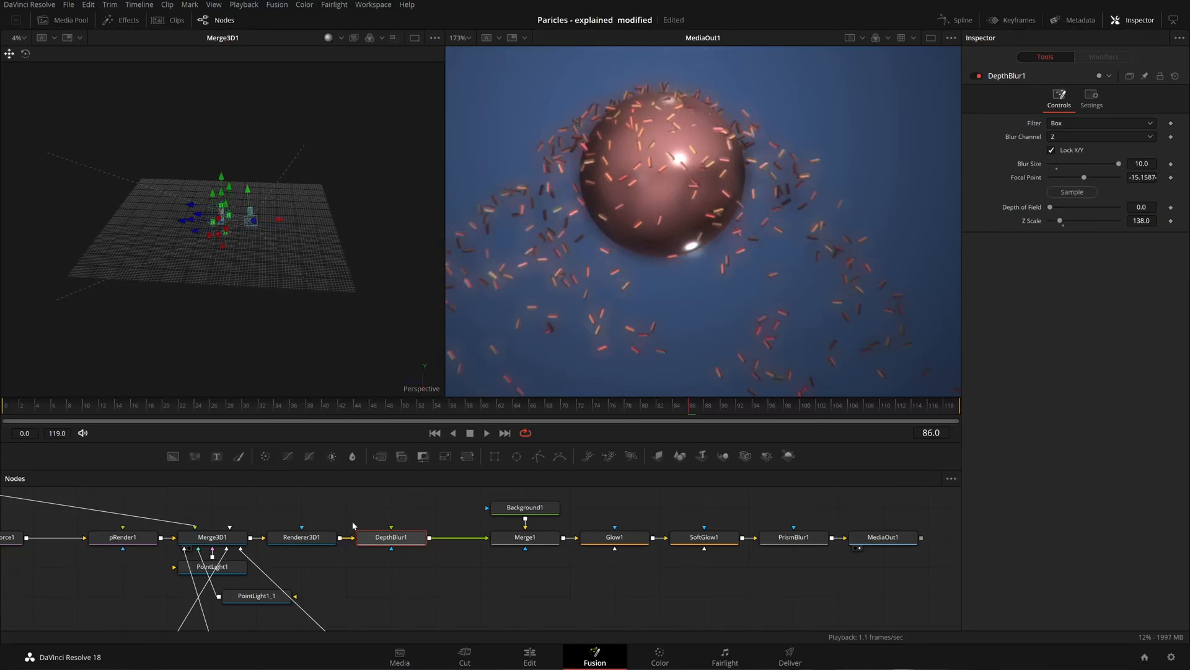
Try enabling Accumulation Effects with Depth of Field on Renderer3D1, and turn Accumulation Effects off again.
{"action": "left_click", "coordinate": [301, 537]}
{"action": "scroll", "coordinate": [1014, 465], "scroll_direction": "down", "scroll_amount": 2}
{"action": "left_click", "coordinate": [1086, 512]}
{"action": "scroll", "coordinate": [1113, 487], "scroll_direction": "down", "scroll_amount": 1}
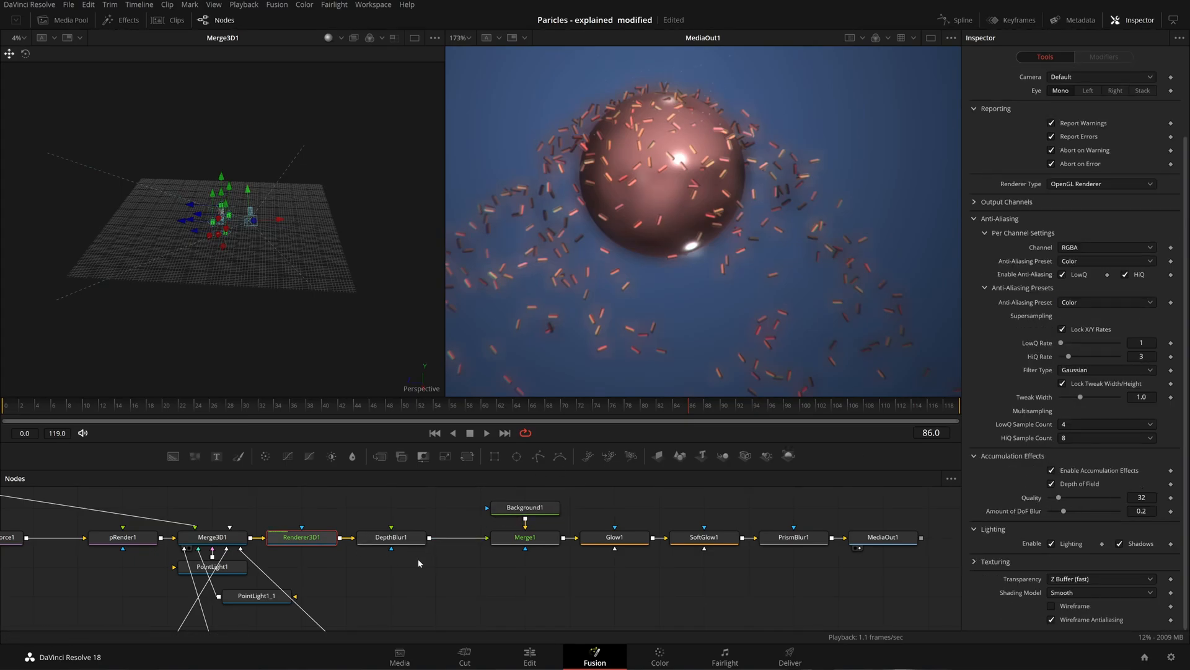
{"action": "left_click_drag", "start_coordinate": [417, 555], "coordinate": [421, 541]}
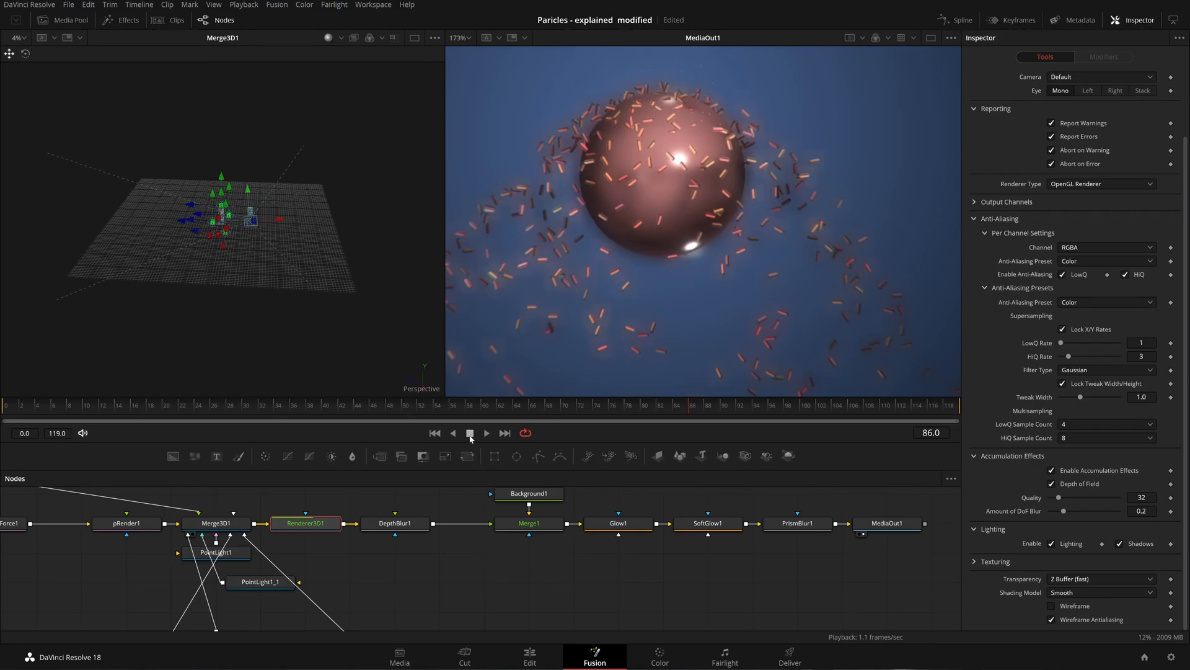
{"action": "left_click", "coordinate": [1051, 471]}
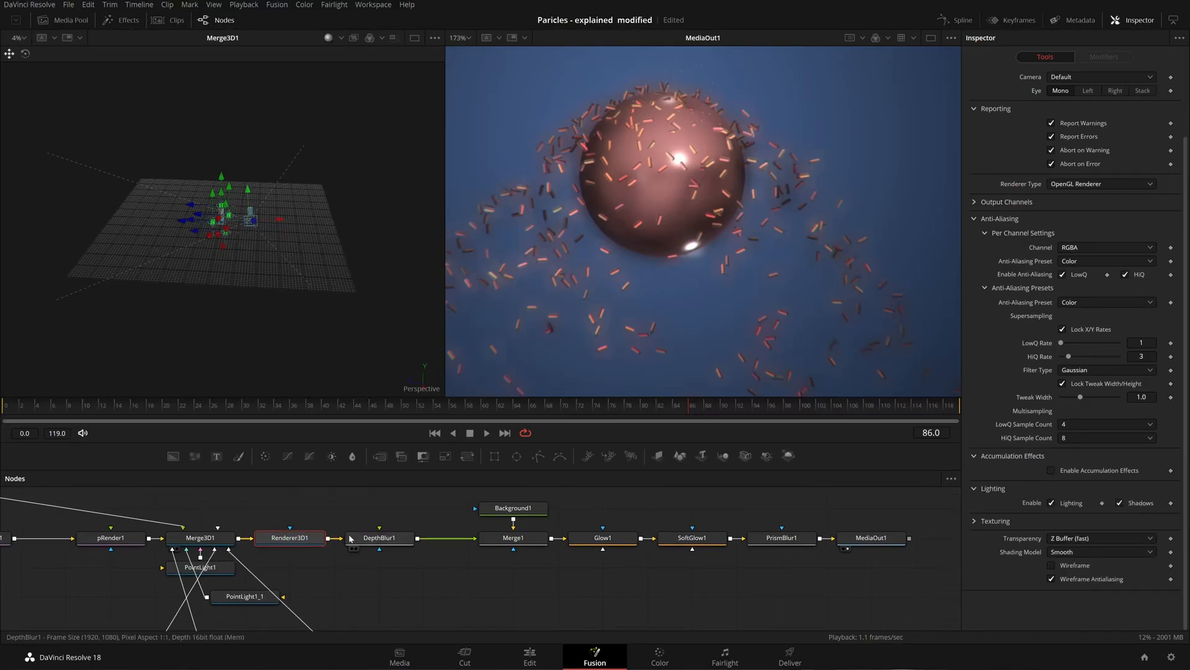
Check Renderer3D1's Output Channels, and set DepthBlur1's Blur Size to 1.0 and Z Scale to 1.8.
{"action": "scroll", "coordinate": [1040, 180], "scroll_direction": "up", "scroll_amount": 3}
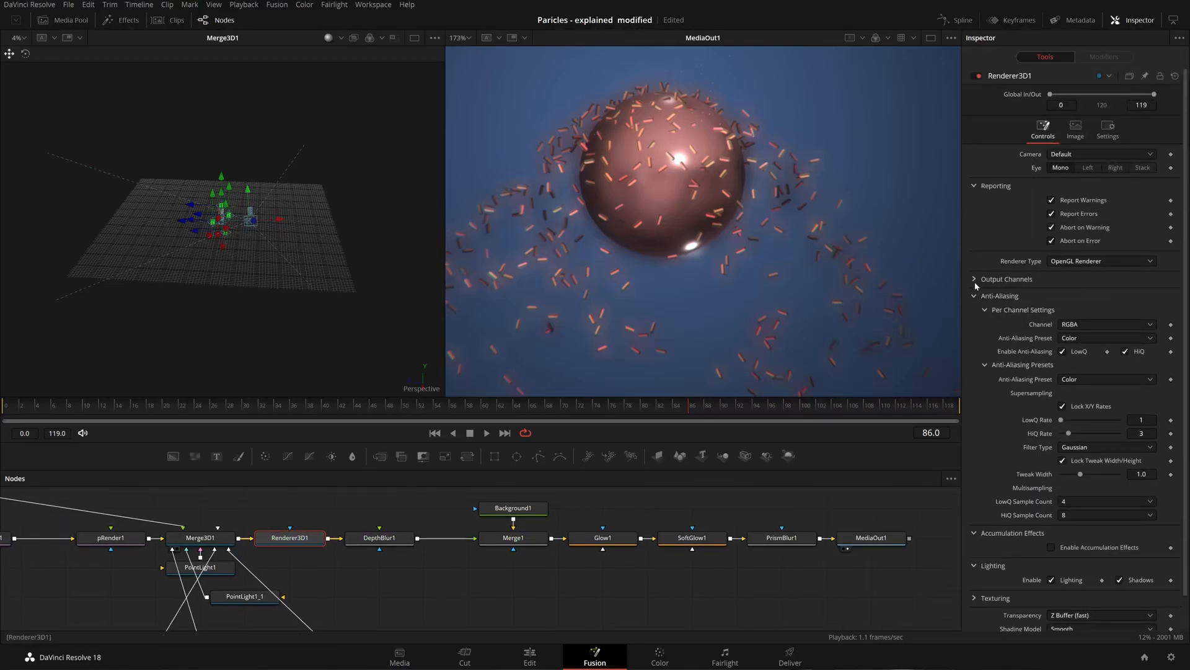
{"action": "left_click", "coordinate": [976, 279]}
{"action": "mouse_move", "coordinate": [394, 533]}
{"action": "left_mouse_down"}
{"action": "mouse_move", "coordinate": [394, 562]}
{"action": "mouse_move", "coordinate": [394, 533]}
{"action": "left_mouse_up"}
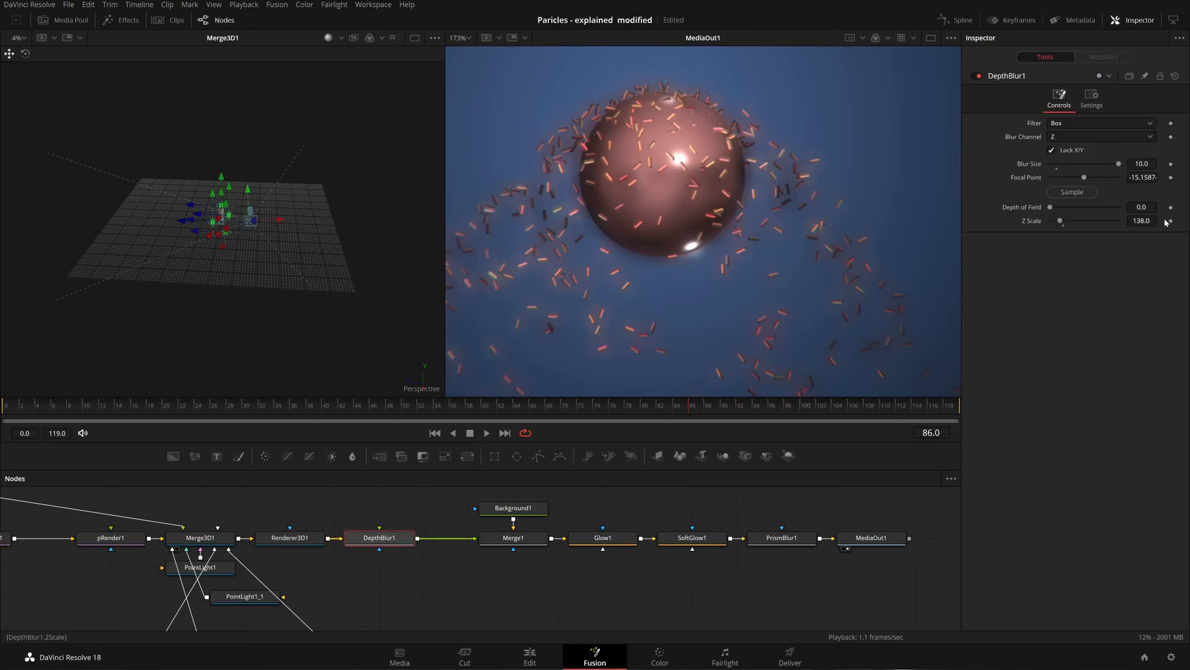
{"action": "left_click", "coordinate": [1057, 165]}
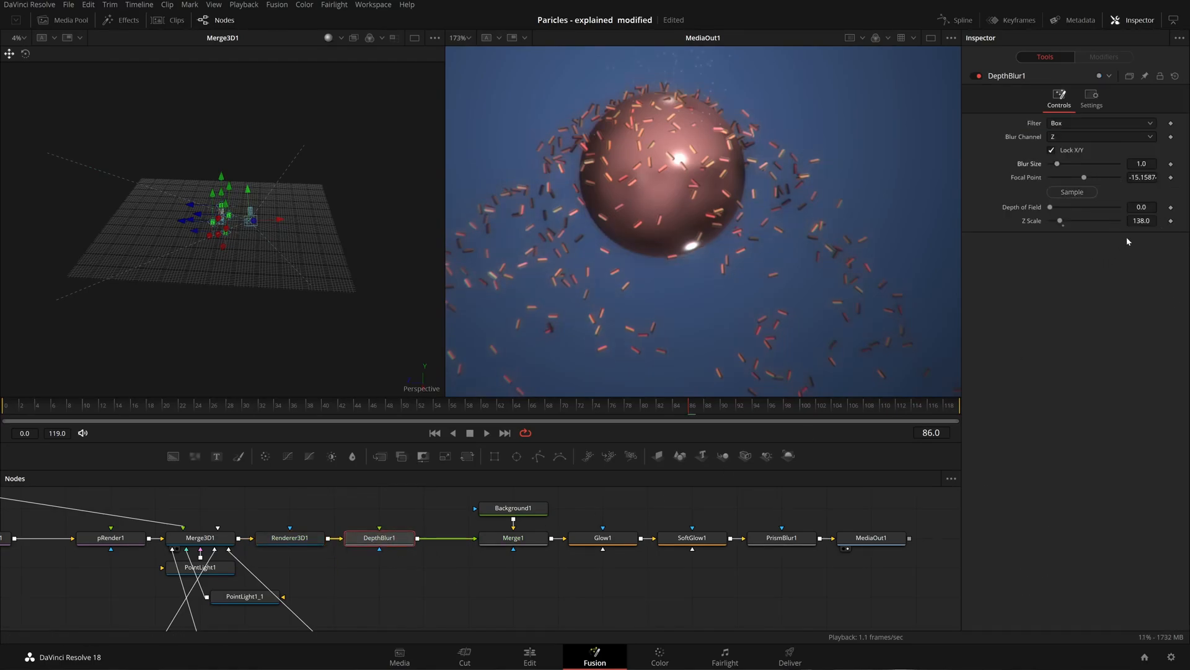
{"action": "left_click_drag", "start_coordinate": [1059, 220], "coordinate": [1051, 221]}
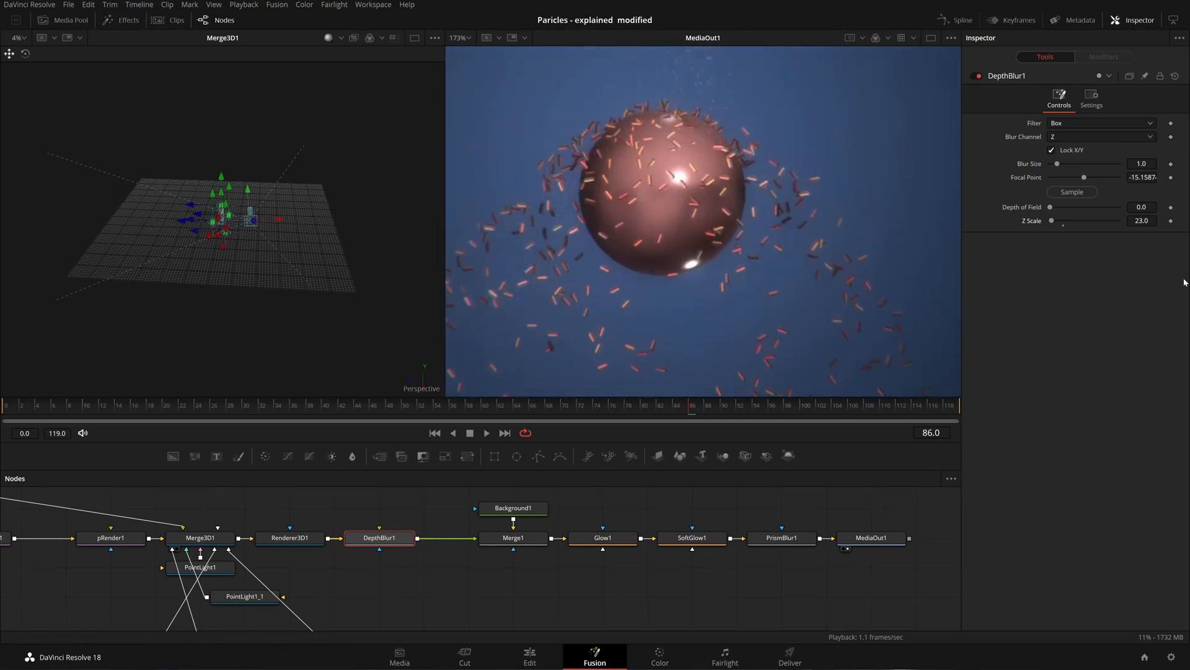
{"action": "left_click", "coordinate": [1142, 220]}
{"action": "type", "text": "1.8"}
{"action": "key", "text": "Return"}
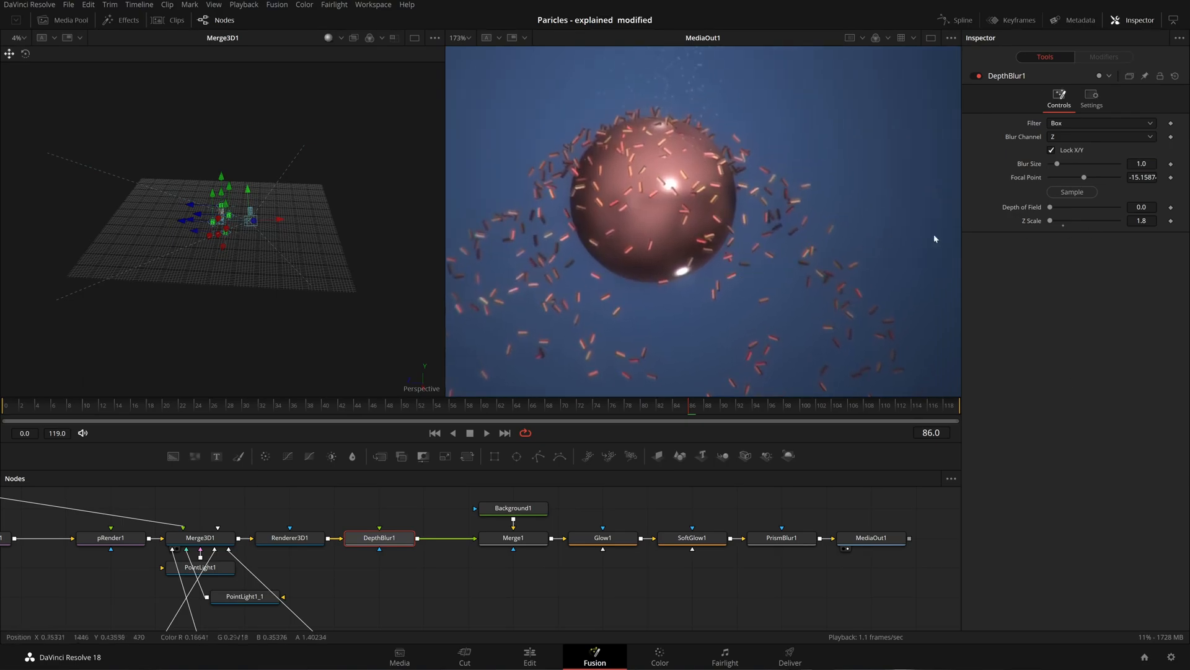
Resample DepthBlur1's Focal Point on the sphere, and delete the node from the flow.
{"action": "left_click_drag", "start_coordinate": [1059, 198], "coordinate": [643, 181]}
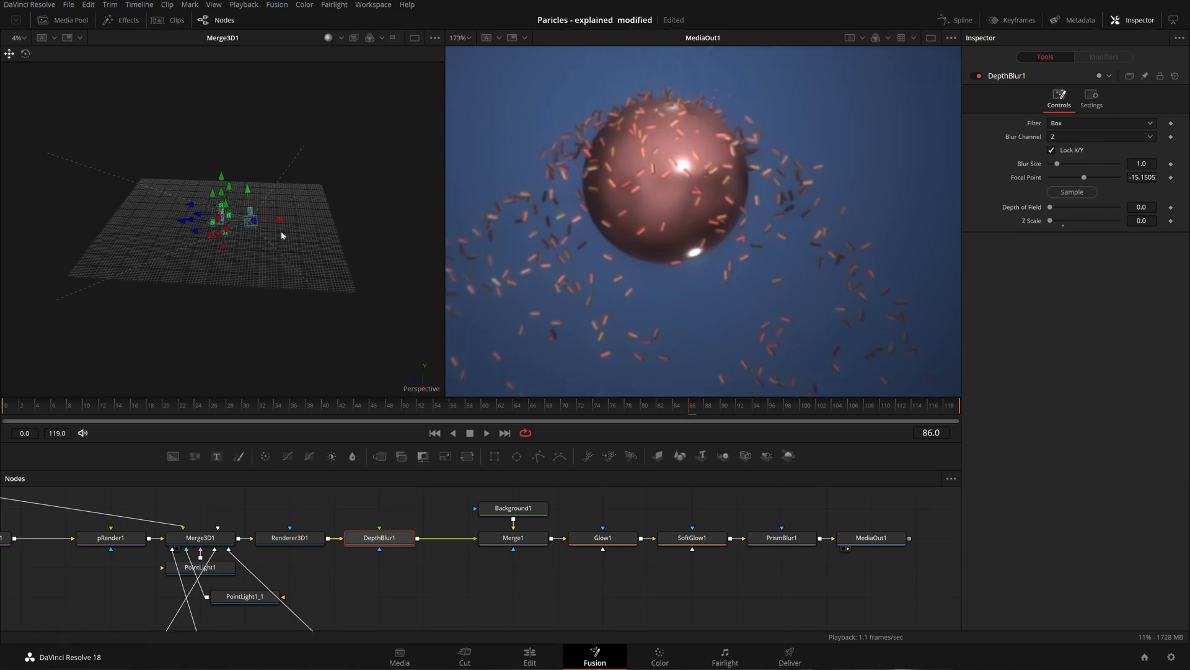
{"action": "left_click", "coordinate": [1083, 137]}
{"action": "left_click", "coordinate": [1082, 137]}
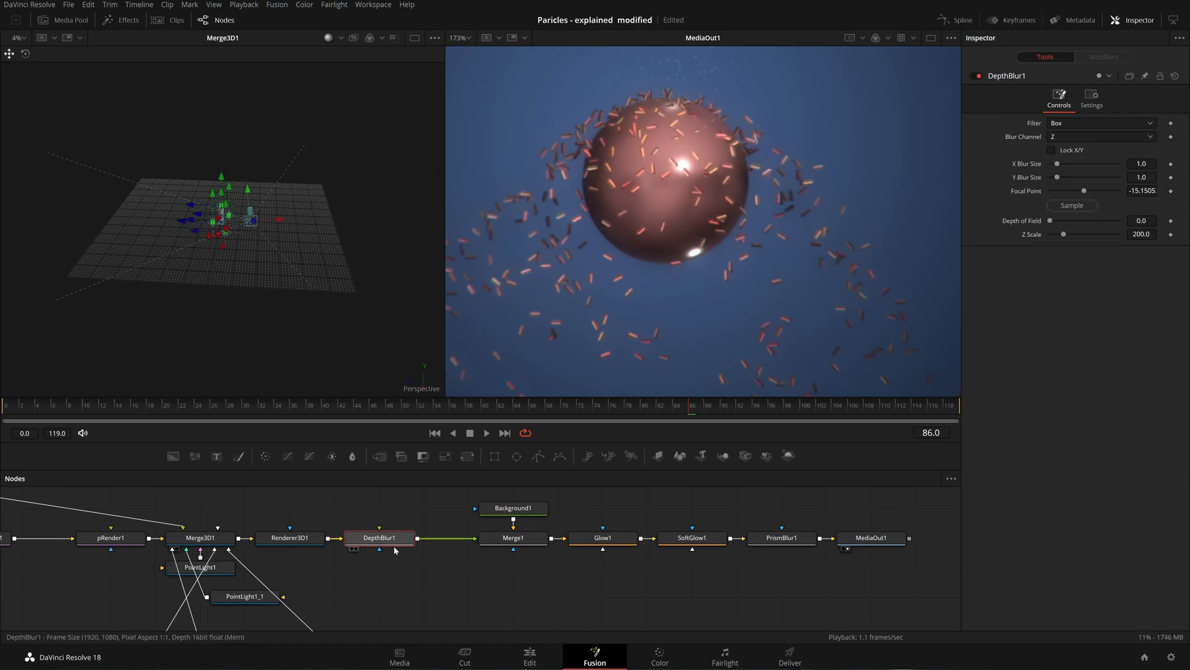
{"action": "key", "text": "Delete"}
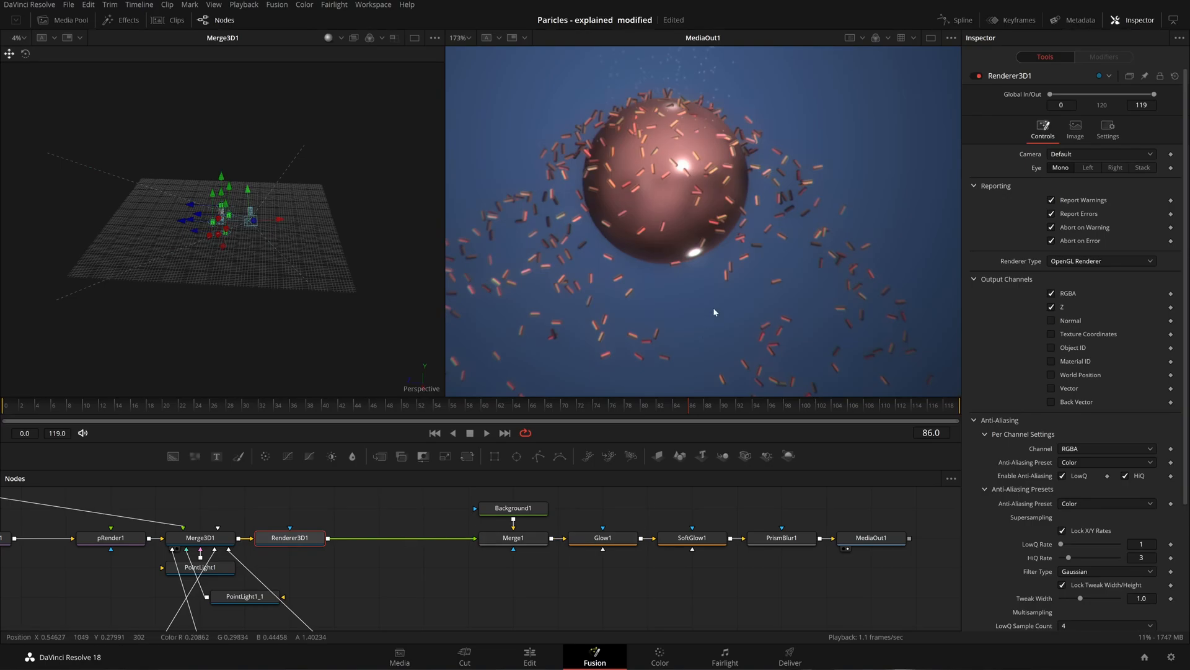
{"action": "key", "text": "ctrl+f"}
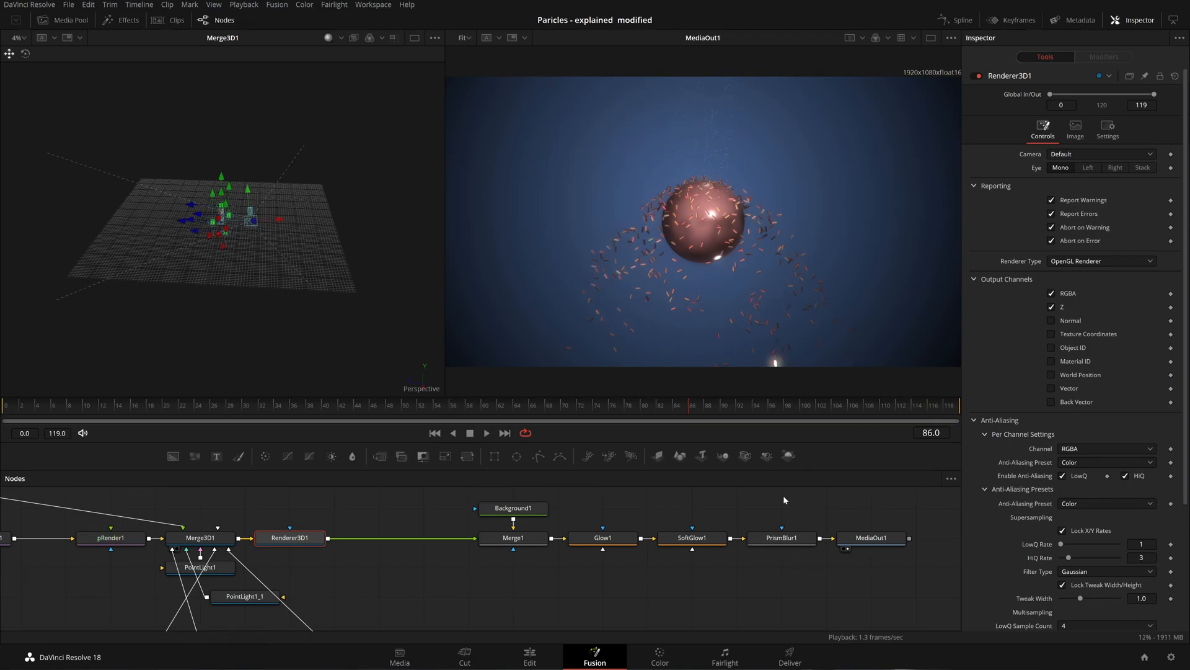
Move MediaOut1 farther from PrismBlur1 to make room for another node between them.
{"action": "left_click_drag", "start_coordinate": [850, 557], "coordinate": [797, 538]}
{"action": "left_click", "coordinate": [795, 563]}
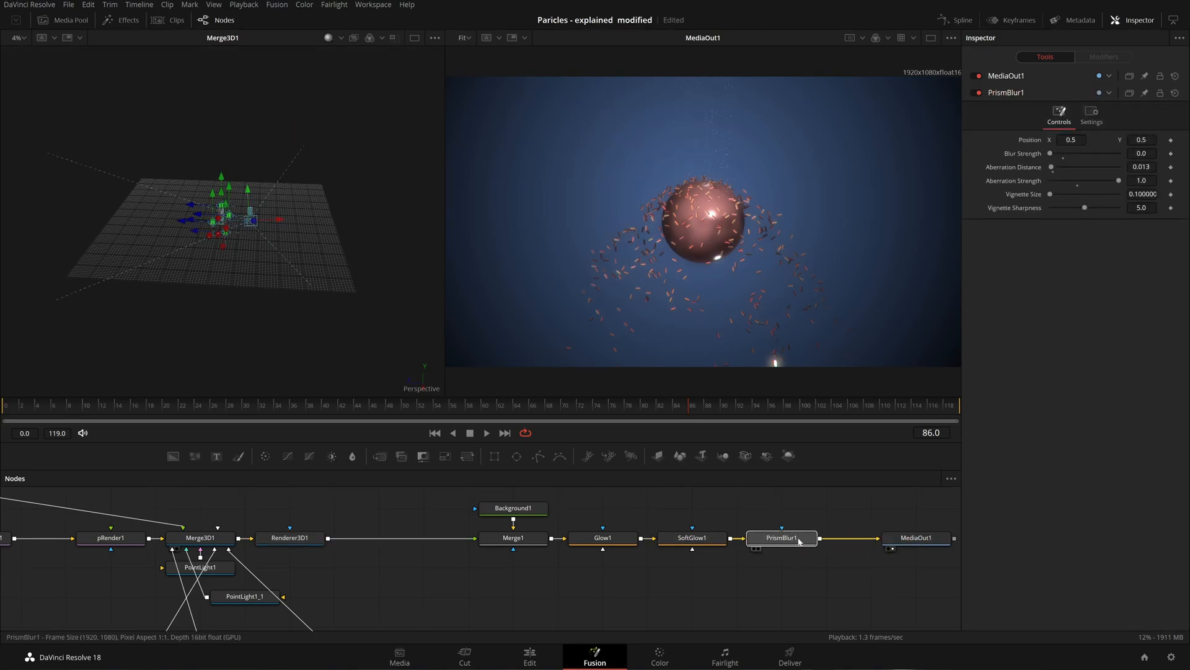
{"action": "left_click_drag", "start_coordinate": [868, 521], "coordinate": [822, 540]}
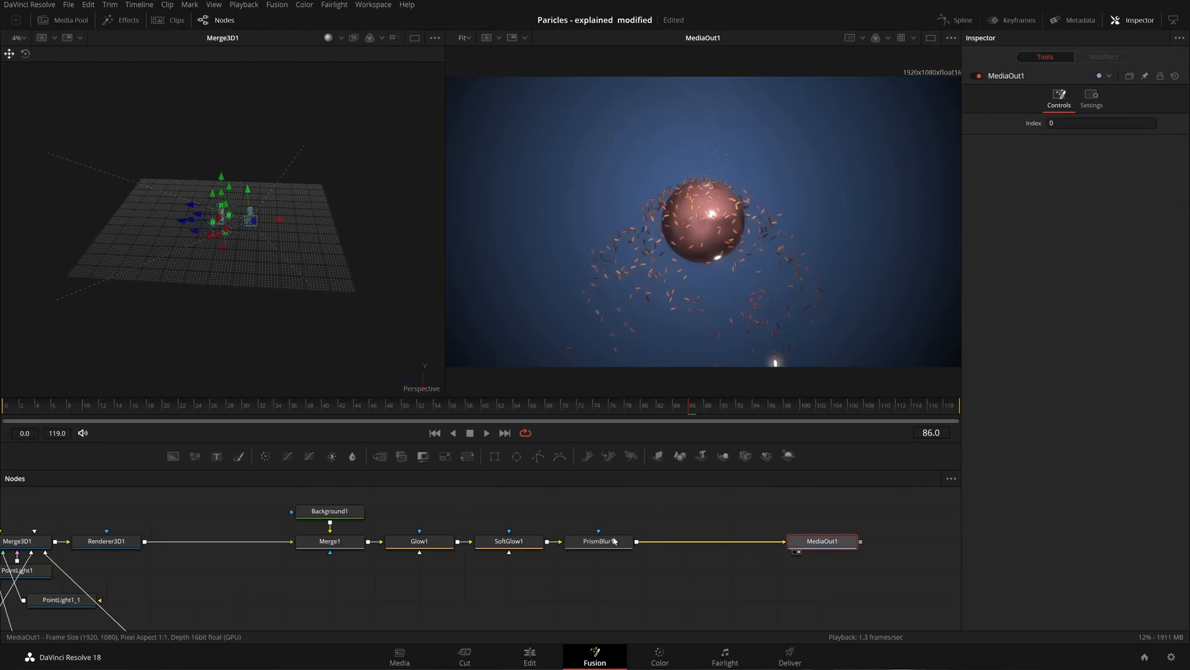
Insert a Film Grain node between PrismBlur1 and MediaOut1.
{"action": "left_click", "coordinate": [599, 541]}
{"action": "key", "text": "shift+space"}
{"action": "type", "text": "film"}
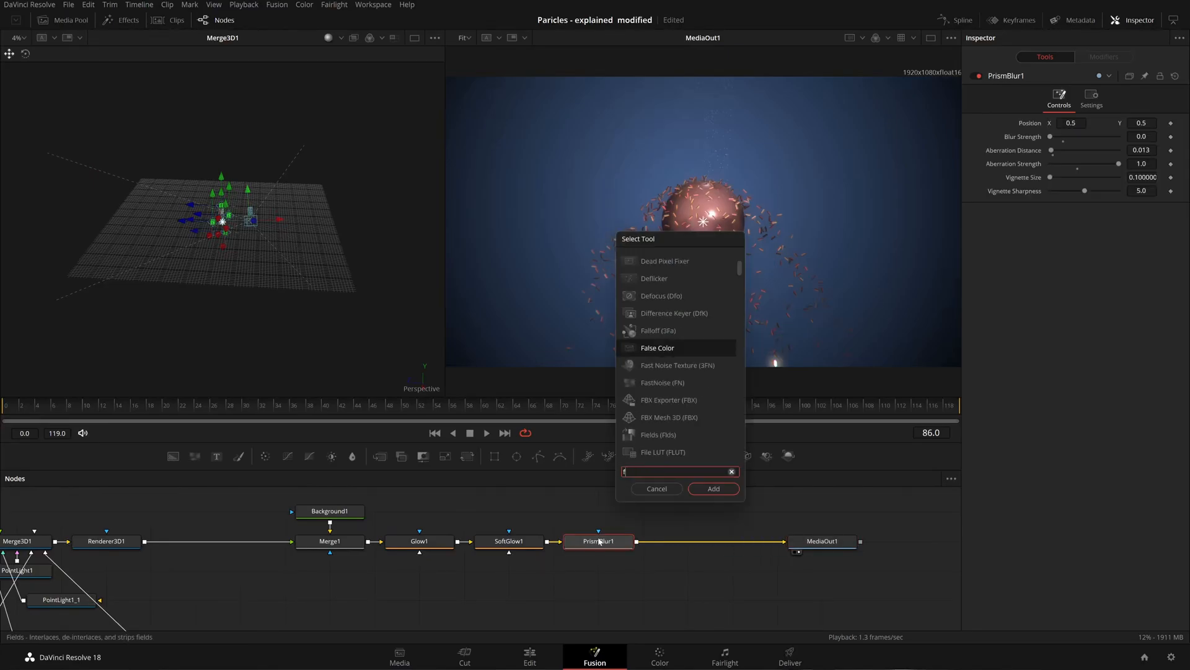
{"action": "key", "text": "Down"}
{"action": "key", "text": "Down"}
{"action": "key", "text": "Return"}
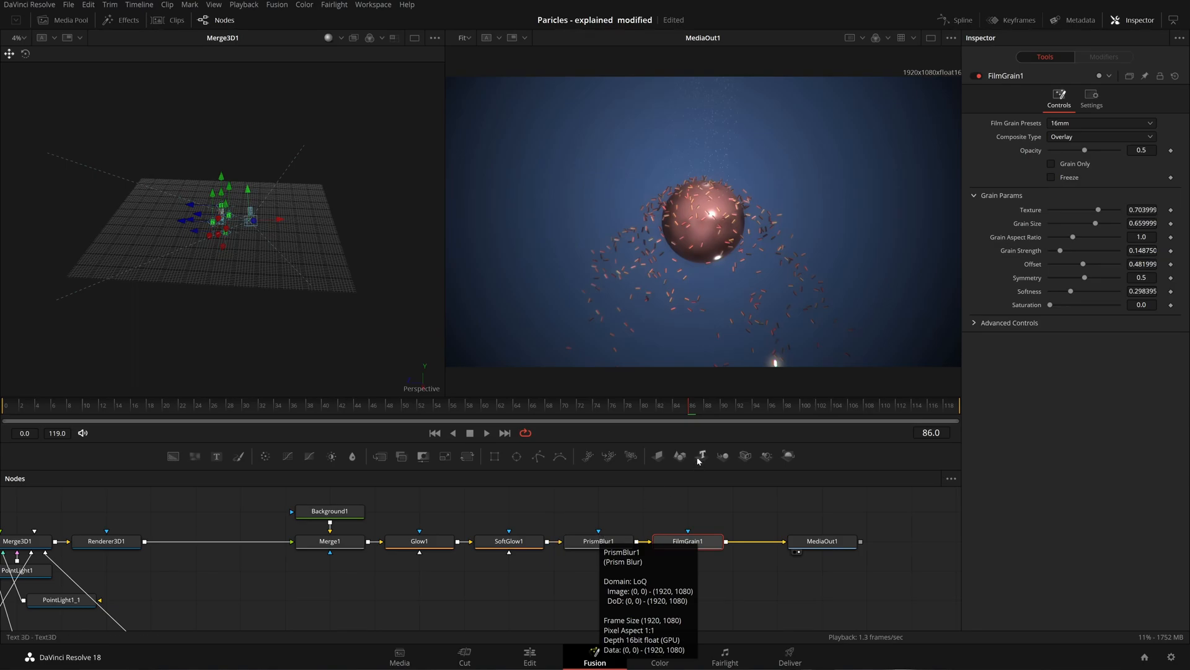
Switch to a single viewer showing MediaOut1 and enlarge the view around the sphere.
{"action": "left_click", "coordinate": [930, 38]}
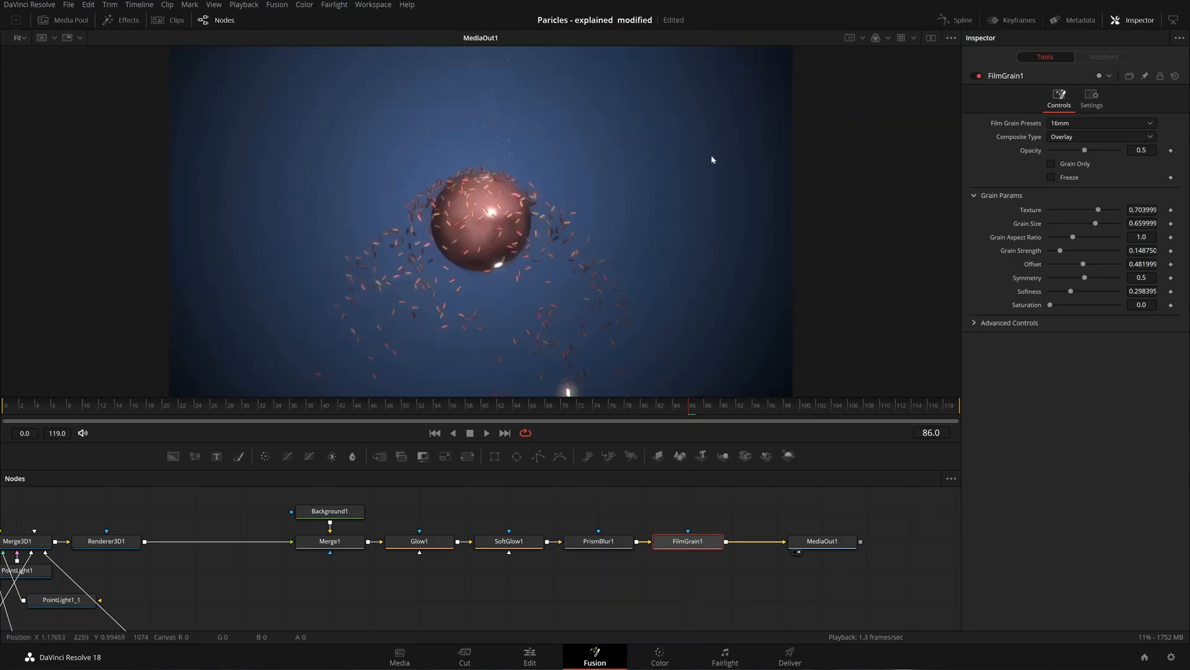
{"action": "scroll", "coordinate": [420, 321], "scroll_direction": "up", "scroll_amount": 10}
{"action": "left_click_drag", "start_coordinate": [697, 176], "coordinate": [596, 297]}
{"action": "mouse_move", "coordinate": [721, 196]}
{"action": "left_mouse_down"}
{"action": "mouse_move", "coordinate": [674, 228]}
{"action": "mouse_move", "coordinate": [697, 293]}
{"action": "mouse_move", "coordinate": [685, 316]}
{"action": "left_mouse_up"}
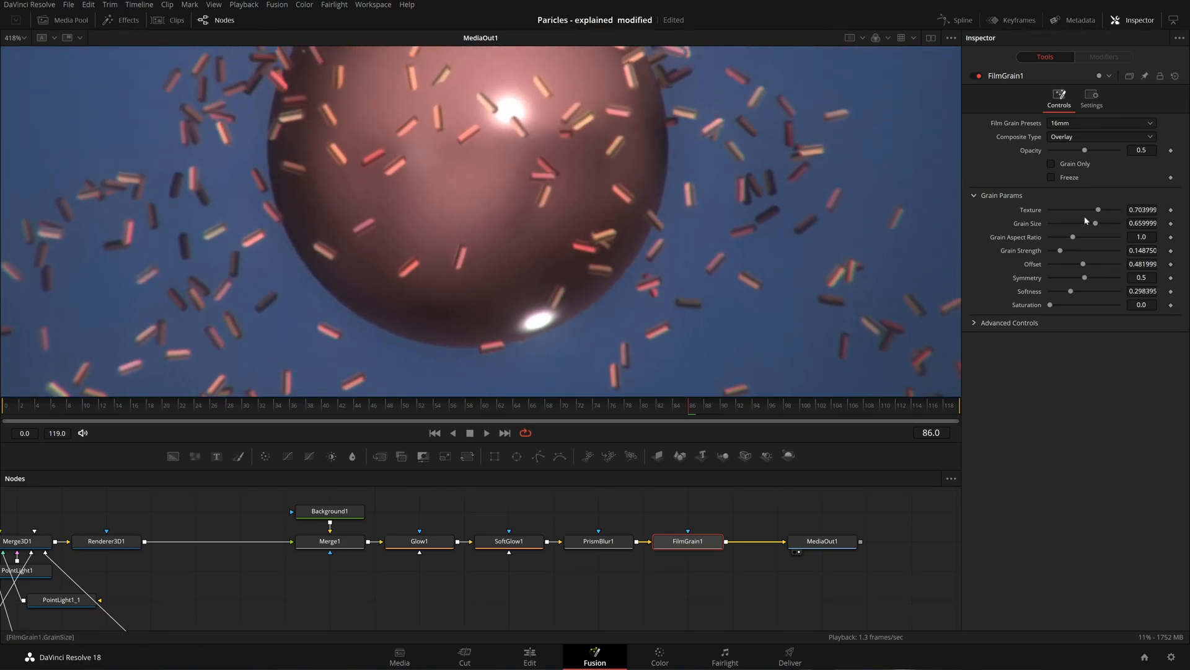
Set FilmGrain1's Texture and Softness to 0.0.
{"action": "left_click_drag", "start_coordinate": [1098, 210], "coordinate": [963, 237]}
{"action": "left_click_drag", "start_coordinate": [1071, 291], "coordinate": [998, 290]}
{"action": "left_click_drag", "start_coordinate": [650, 245], "coordinate": [603, 220]}
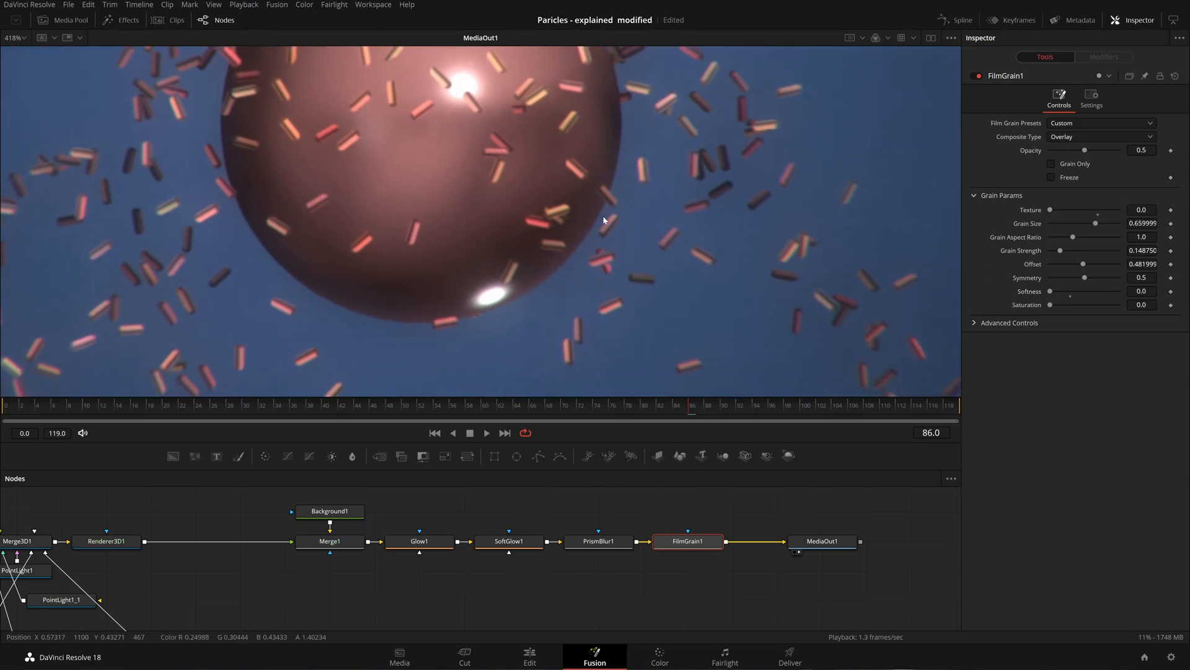
{"action": "left_click_drag", "start_coordinate": [603, 220], "coordinate": [511, 268]}
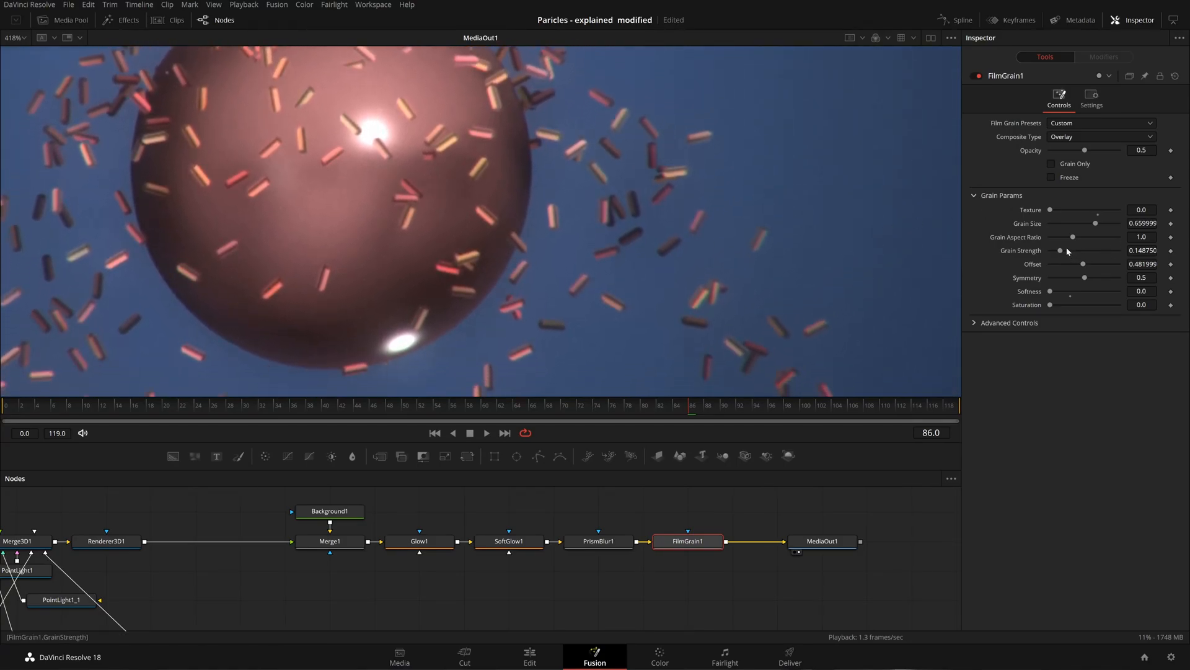
Set FilmGrain1's Grain Strength to 0.25.
{"action": "left_click_drag", "start_coordinate": [1060, 251], "coordinate": [1071, 252]}
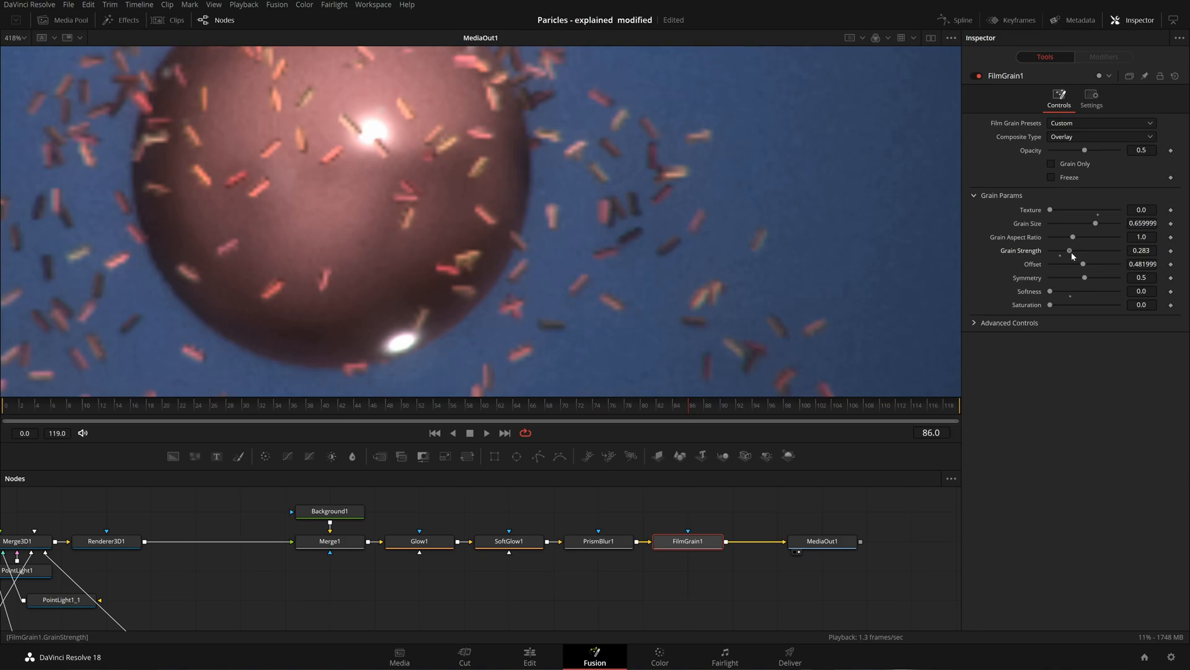
{"action": "left_click", "coordinate": [1141, 251]}
{"action": "type", "text": "0.25"}
{"action": "key", "text": "Tab"}
{"action": "left_click", "coordinate": [1050, 499]}
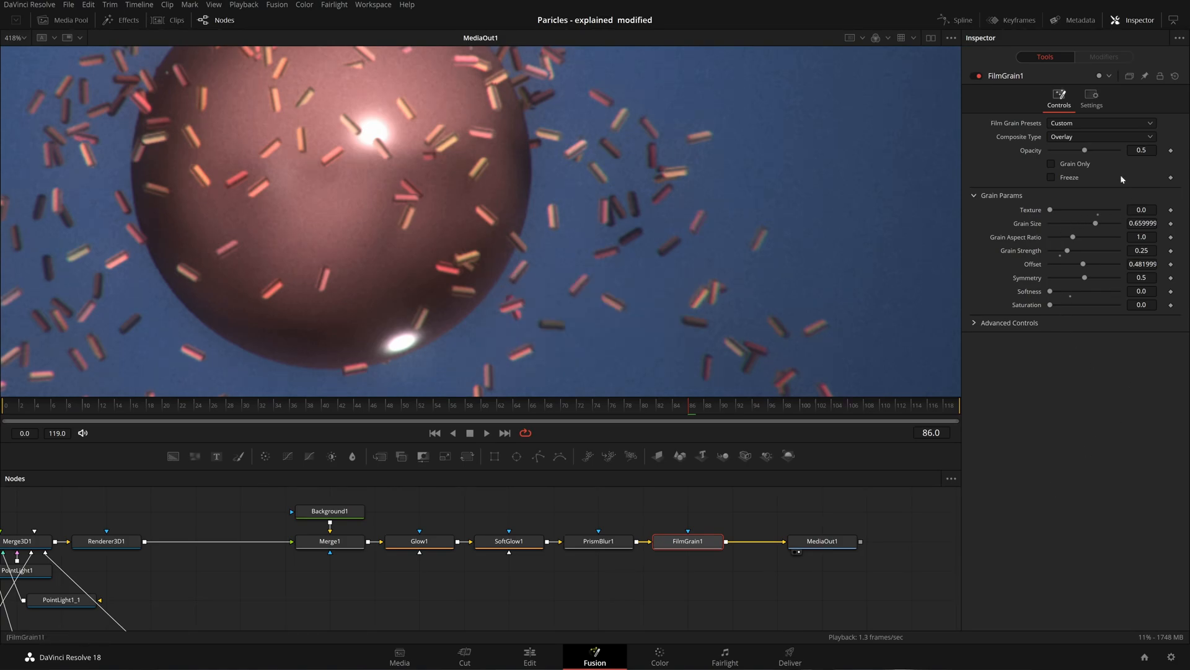
Set FilmGrain1's Opacity to 1.0 and Grain Size to 0.0, and reset Grain Strength to its default of 0.14875.
{"action": "double_click", "coordinate": [1085, 150]}
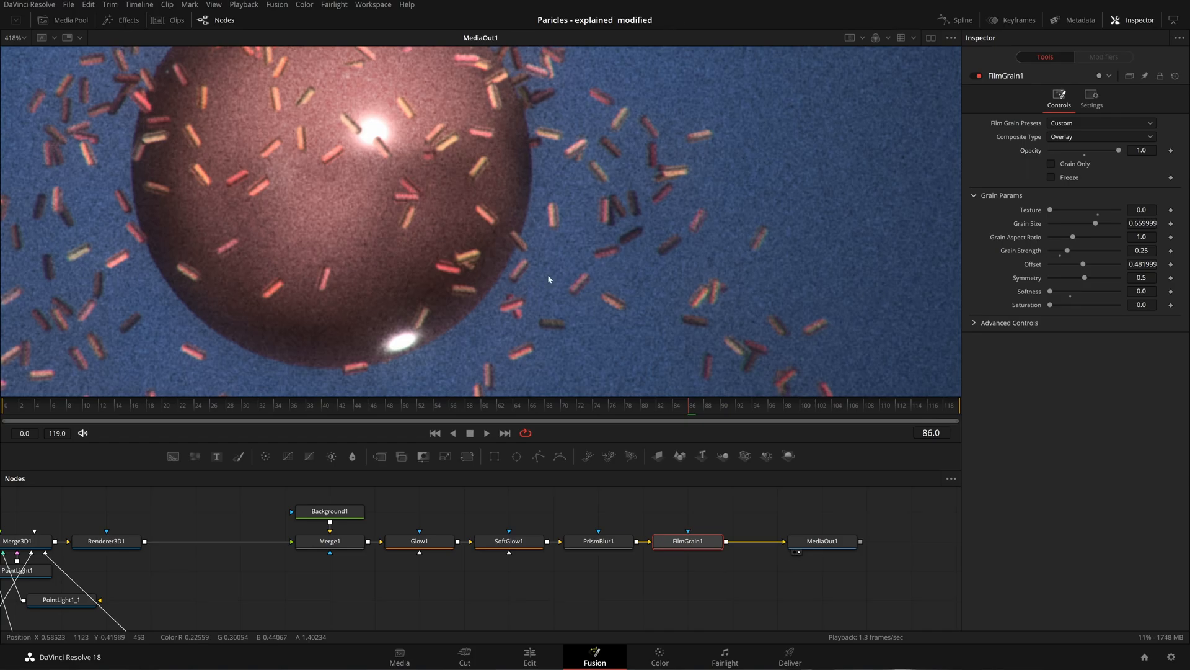
{"action": "left_click_drag", "start_coordinate": [1093, 224], "coordinate": [1049, 223]}
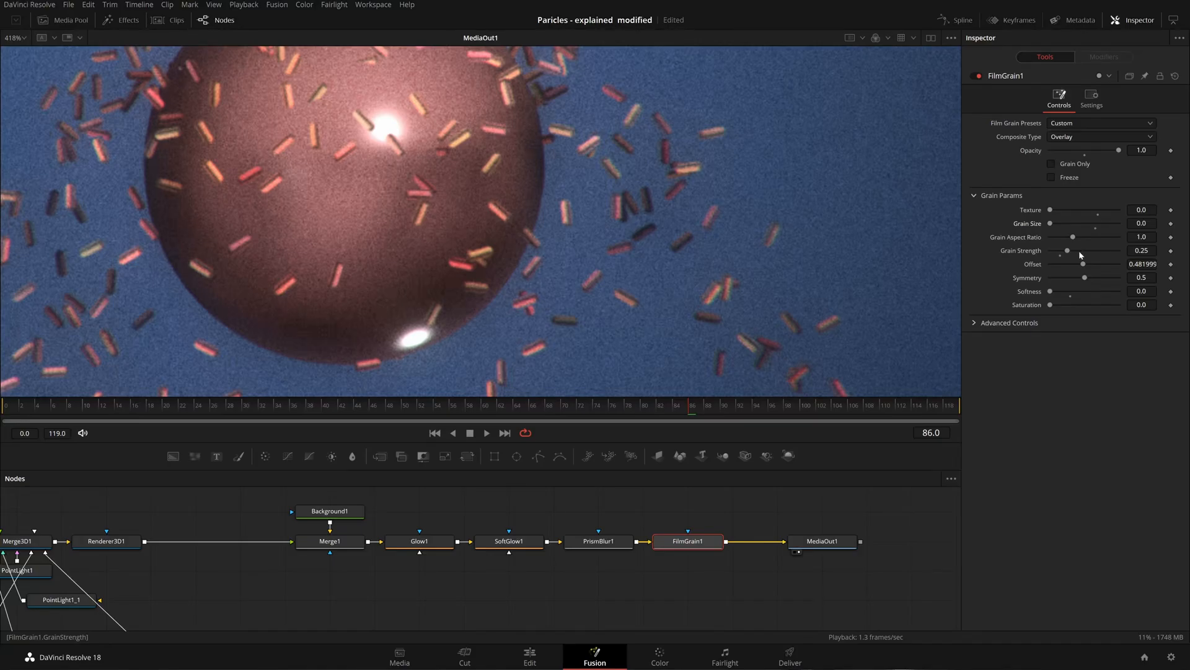
{"action": "left_click", "coordinate": [1061, 254]}
{"action": "left_click_drag", "start_coordinate": [386, 172], "coordinate": [338, 230]}
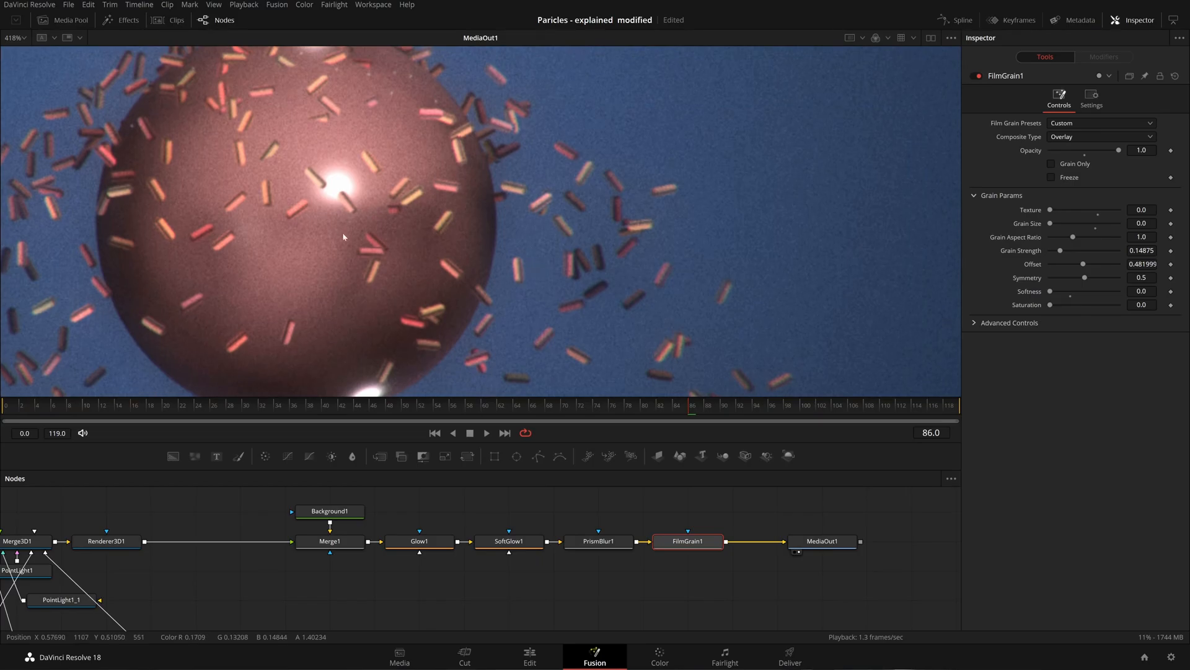
{"action": "left_click_drag", "start_coordinate": [652, 318], "coordinate": [677, 234]}
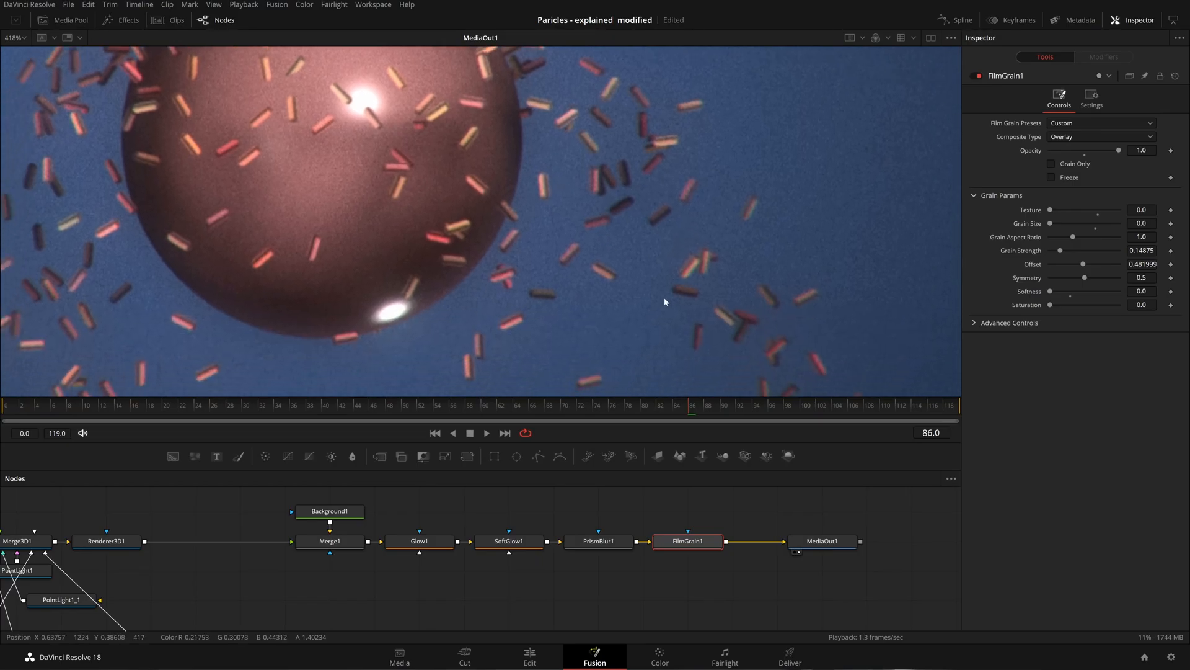
Make room after PrismBlur1 by moving FilmGrain1 and MediaOut1 along the chain, and insert a Halation node between PrismBlur1 and FilmGrain1.
{"action": "key", "text": "ctrl+f"}
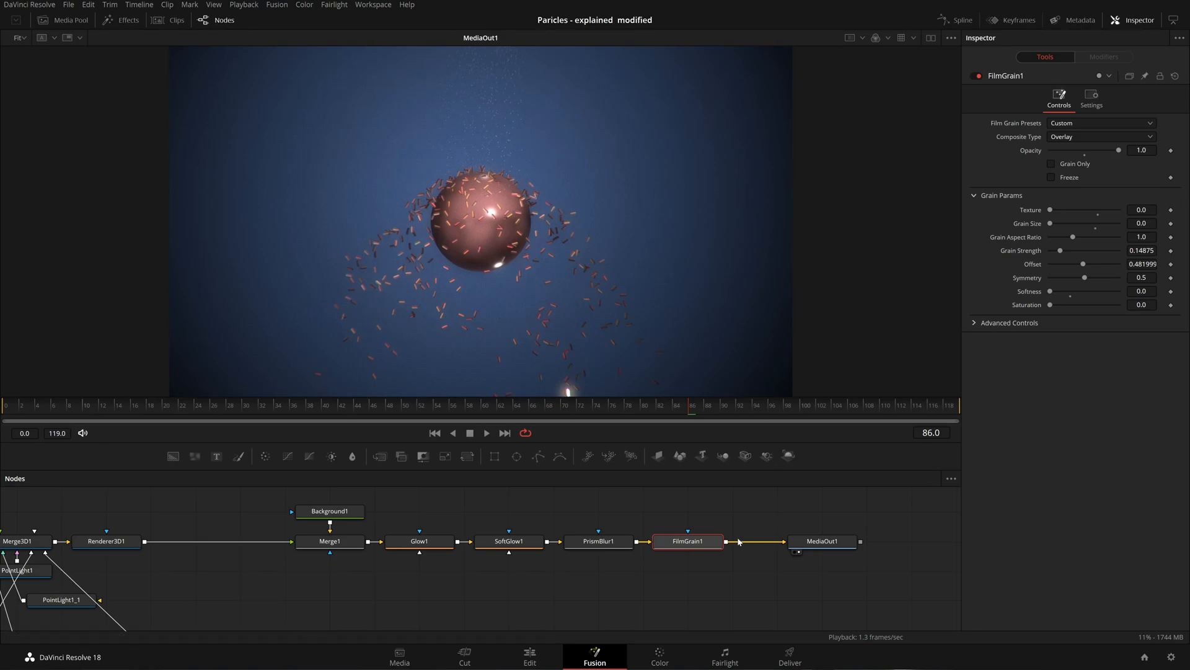
{"action": "left_click_drag", "start_coordinate": [822, 542], "coordinate": [867, 542]}
{"action": "left_click_drag", "start_coordinate": [706, 548], "coordinate": [750, 548]}
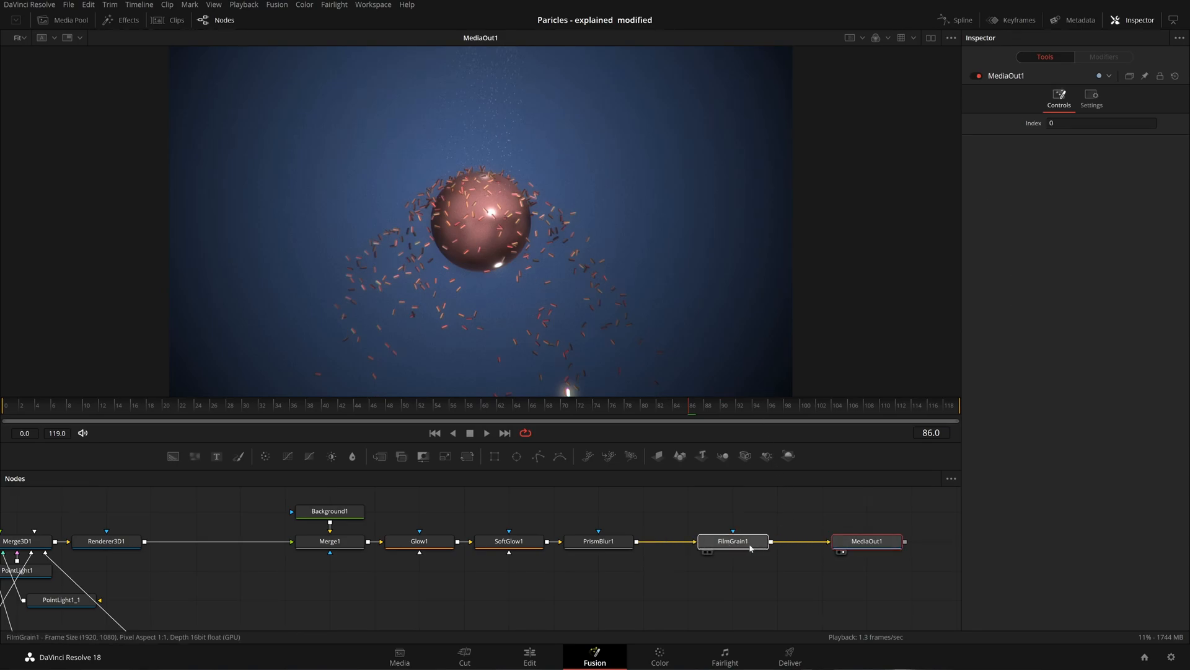
{"action": "left_click", "coordinate": [613, 549]}
{"action": "key", "text": "shift+space"}
{"action": "type", "text": "hala"}
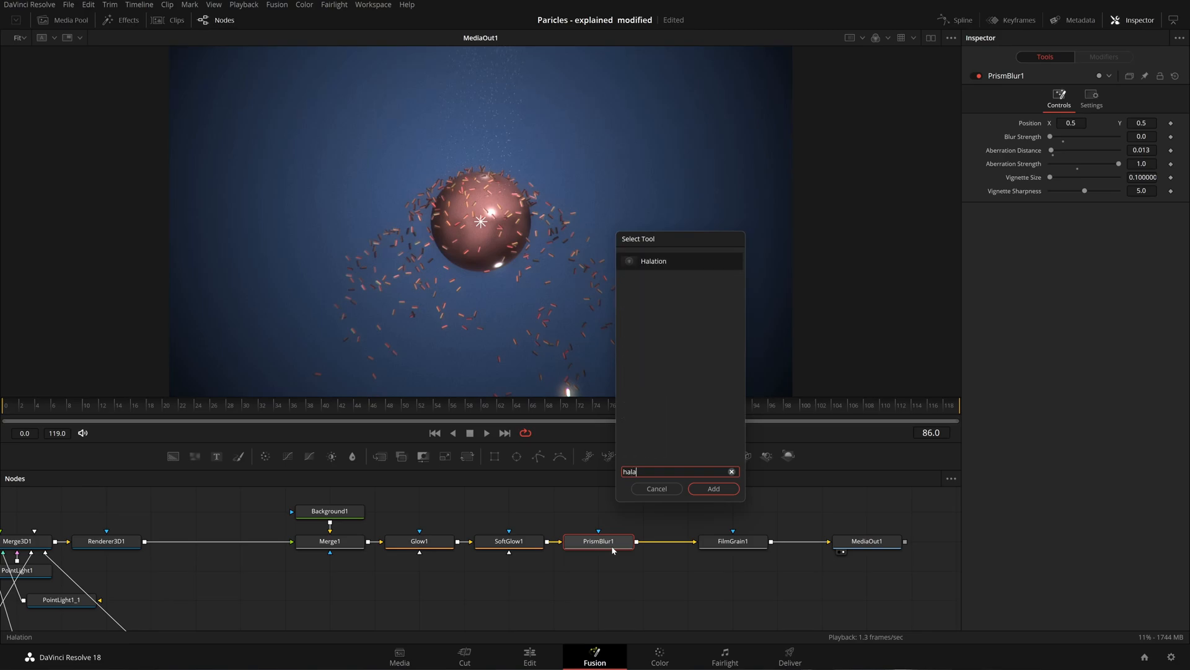
{"action": "key", "text": "Return"}
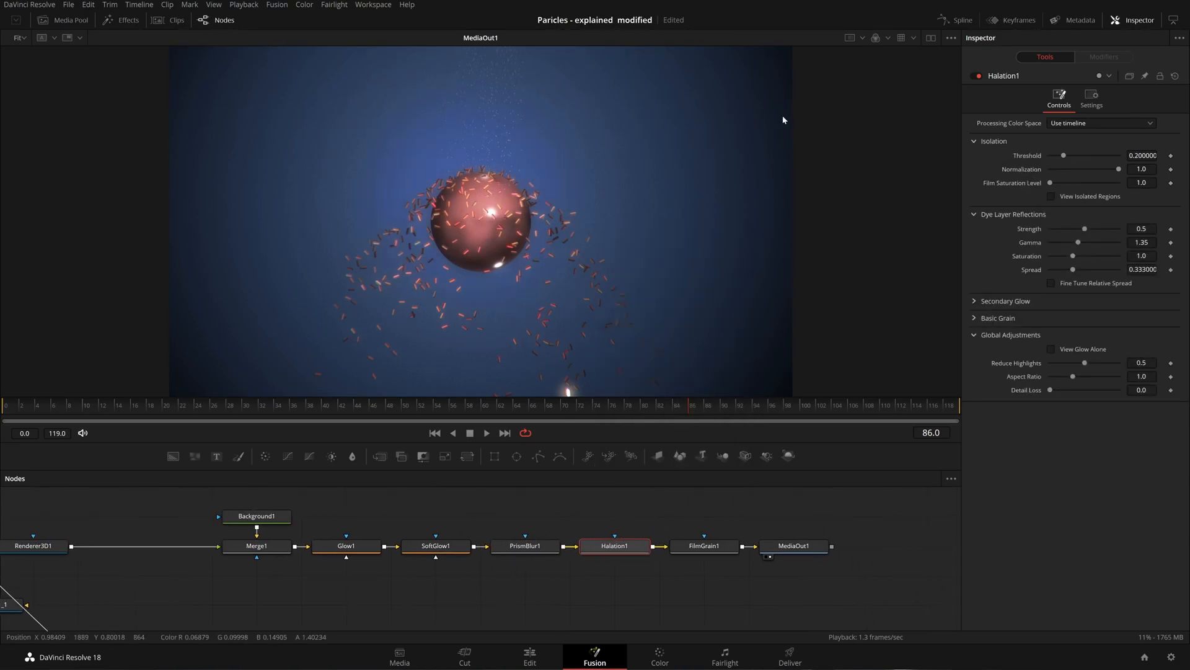
Extract PrismBlur1 from the node chain, park it unconnected below, and shift Halation1 and FilmGrain1 back to close the gap.
{"action": "left_click", "coordinate": [20, 38]}
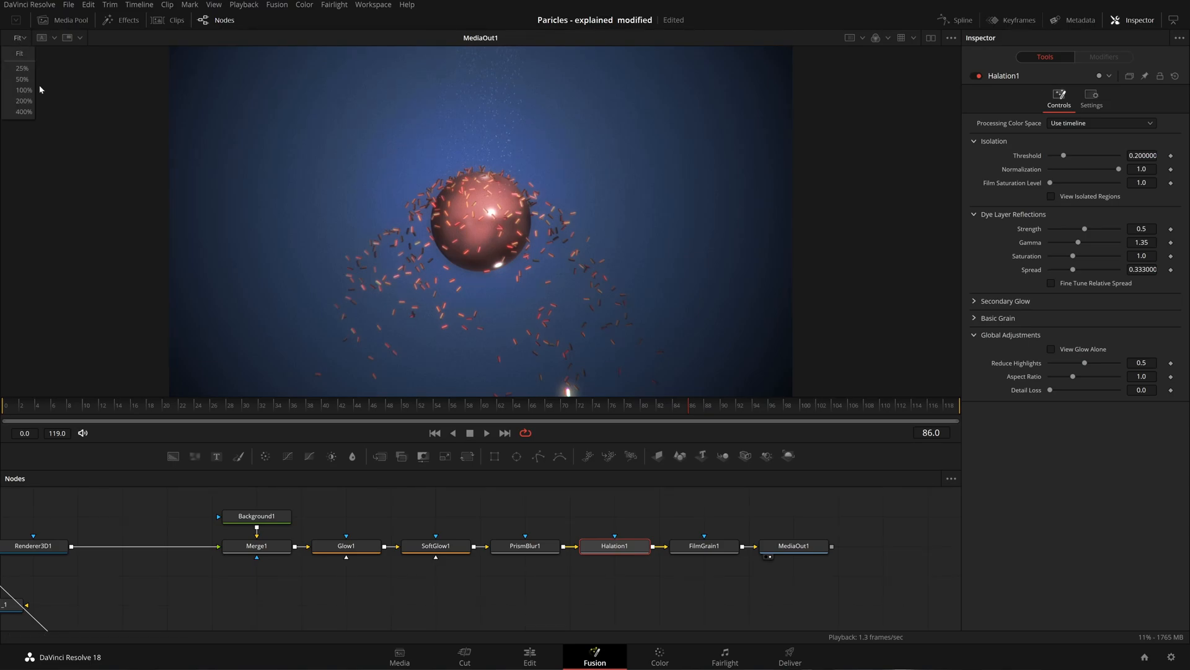
{"action": "left_click", "coordinate": [23, 93]}
{"action": "left_click", "coordinate": [18, 38]}
{"action": "left_click", "coordinate": [24, 112]}
{"action": "left_click_drag", "start_coordinate": [637, 325], "coordinate": [464, 188]}
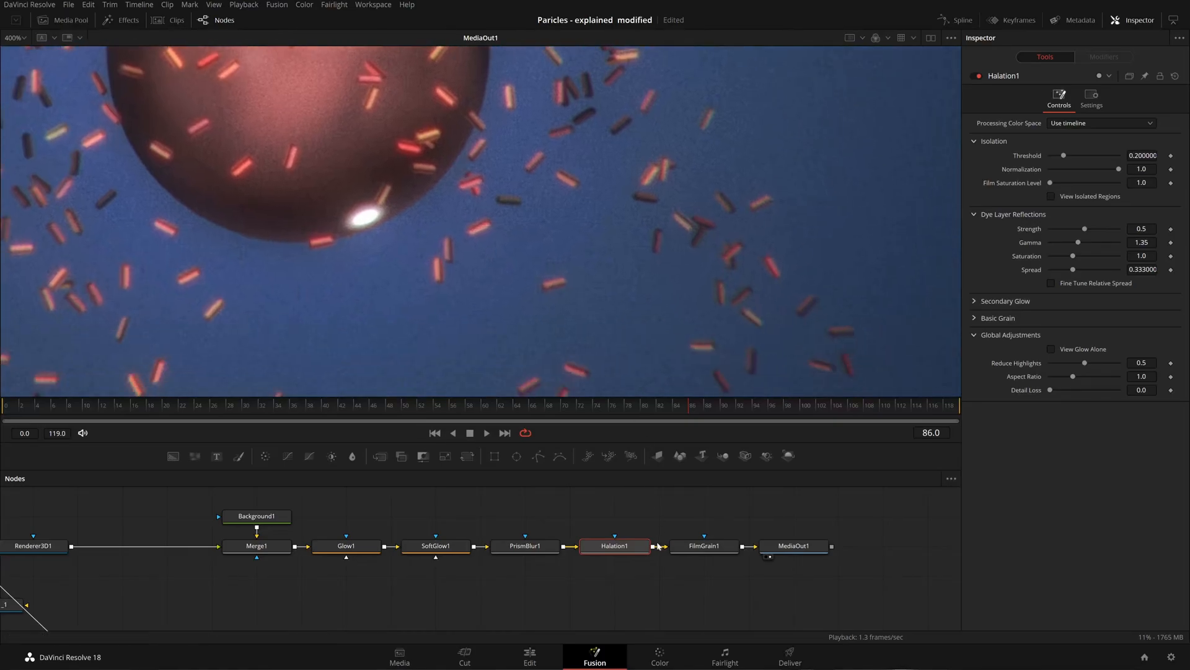
{"action": "left_click_drag", "start_coordinate": [526, 546], "coordinate": [780, 603]}
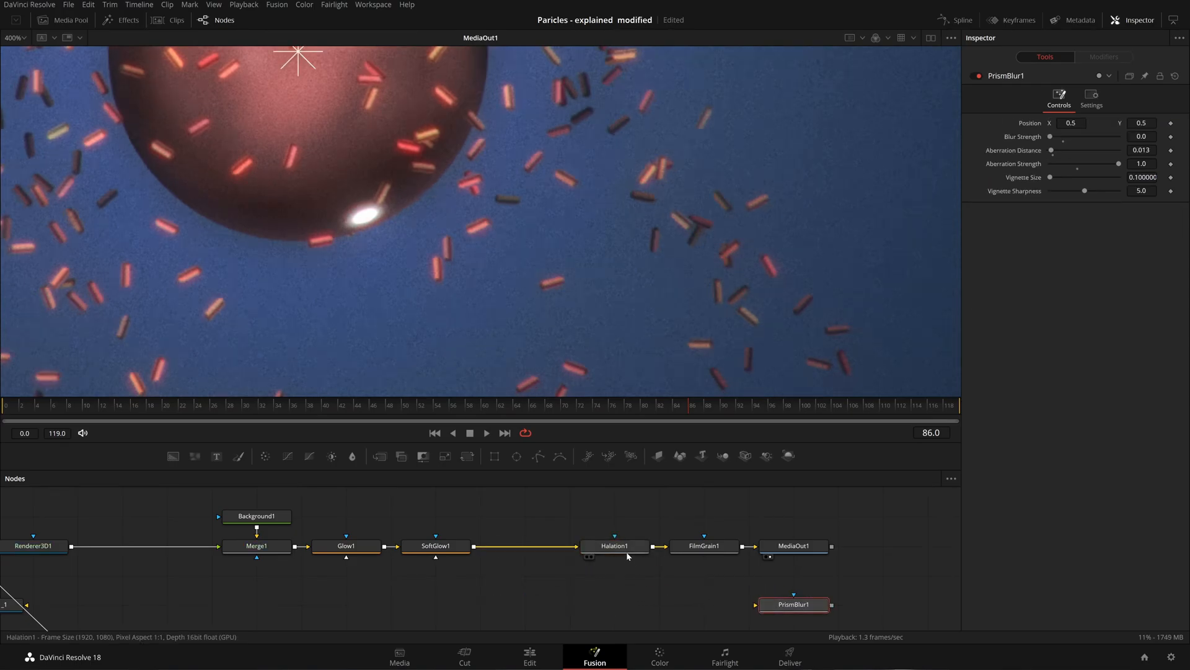
{"action": "left_click_drag", "start_coordinate": [732, 534], "coordinate": [536, 550]}
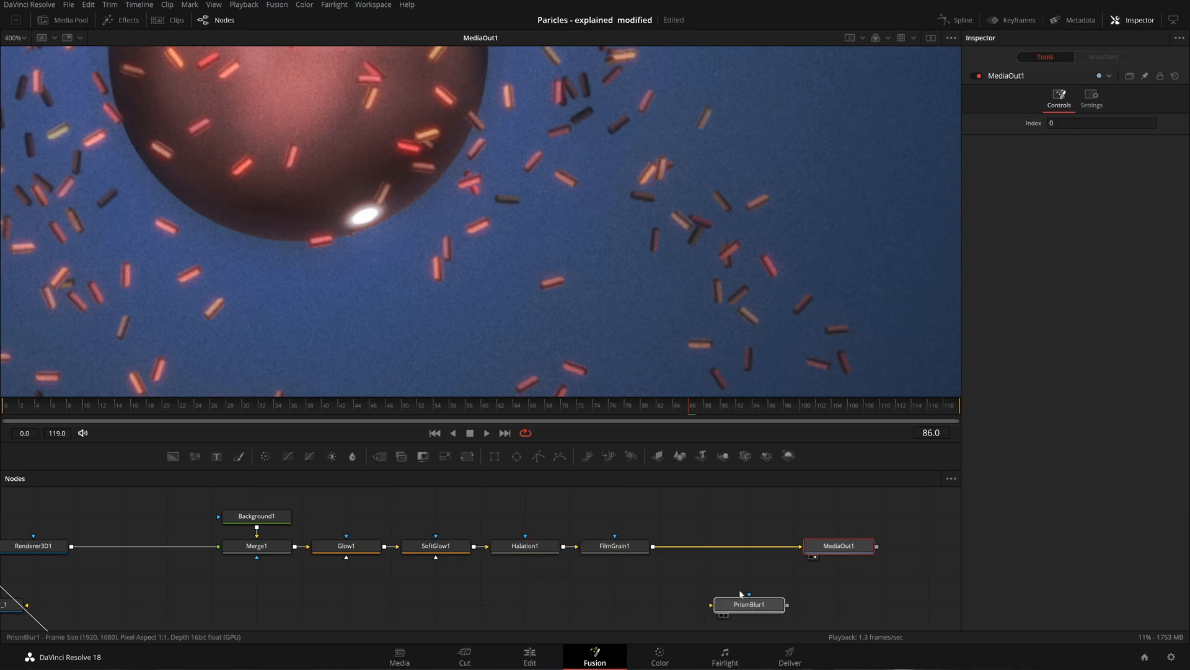
{"action": "left_click", "coordinate": [742, 602]}
{"action": "left_click_drag", "start_coordinate": [646, 572], "coordinate": [686, 580]}
Try a Dye Layer Reflections Strength of 0.827 on Halation1, compare it at full frame and 200%, and reset it to the default.
{"action": "left_click_drag", "start_coordinate": [510, 180], "coordinate": [640, 255]}
{"action": "left_click", "coordinate": [565, 551]}
{"action": "left_click_drag", "start_coordinate": [1095, 229], "coordinate": [1113, 233]}
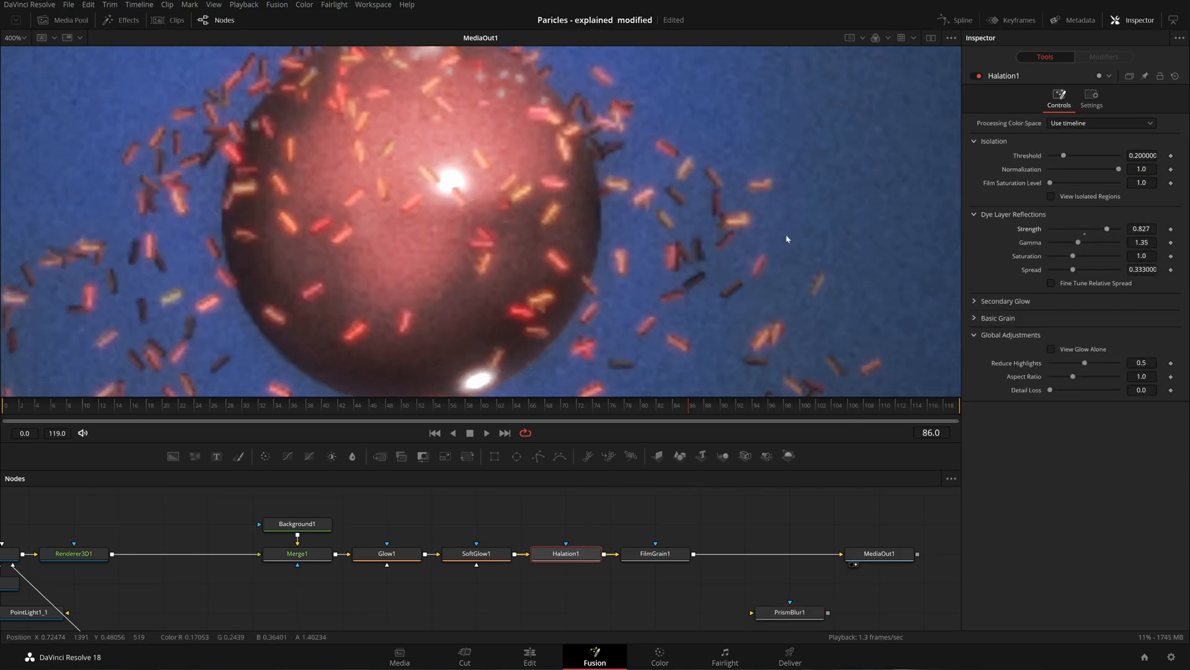
{"action": "key", "text": "ctrl+f"}
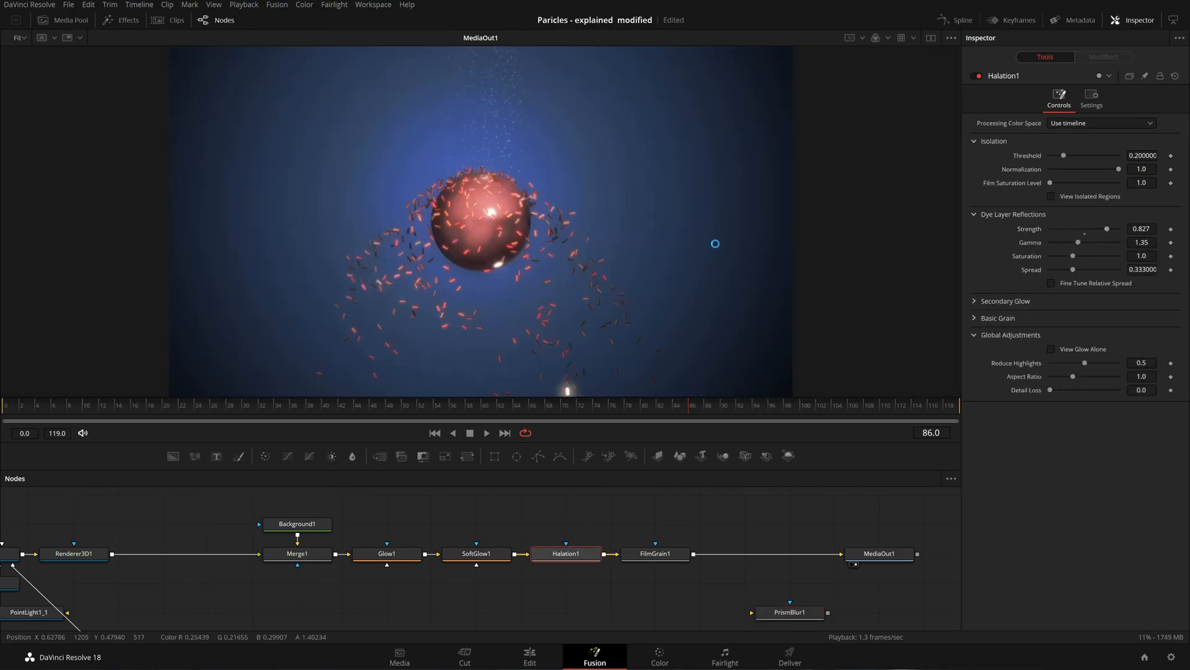
{"action": "left_click", "coordinate": [20, 37]}
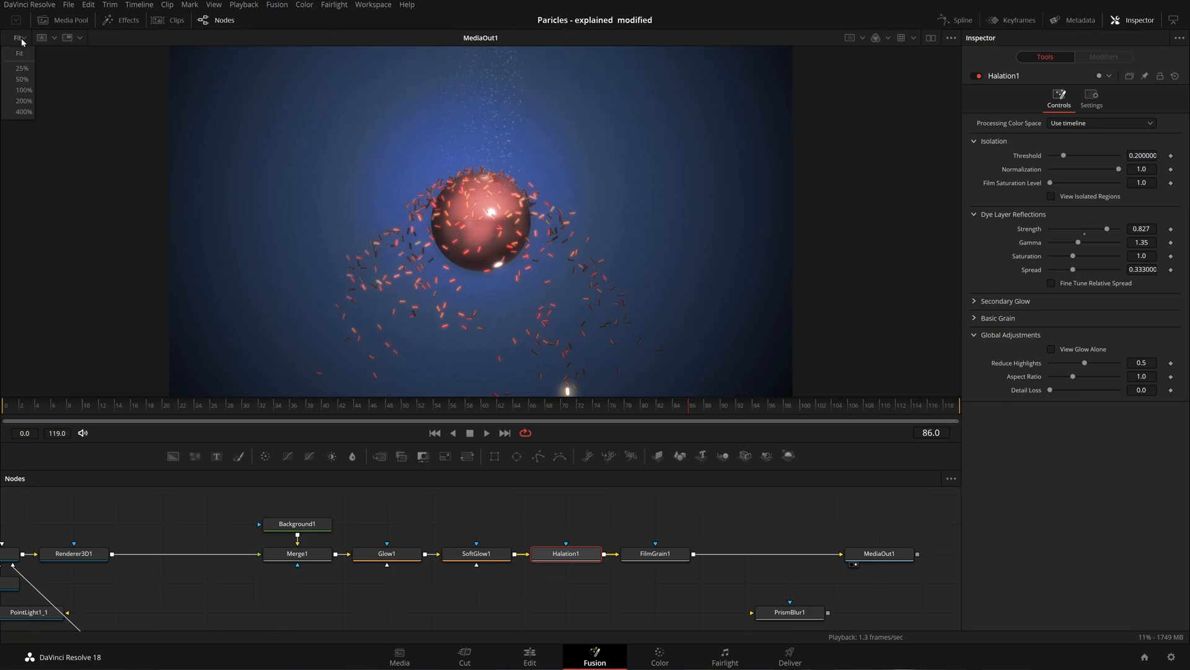
{"action": "left_click", "coordinate": [41, 100]}
{"action": "left_click_drag", "start_coordinate": [41, 103], "coordinate": [44, 81]}
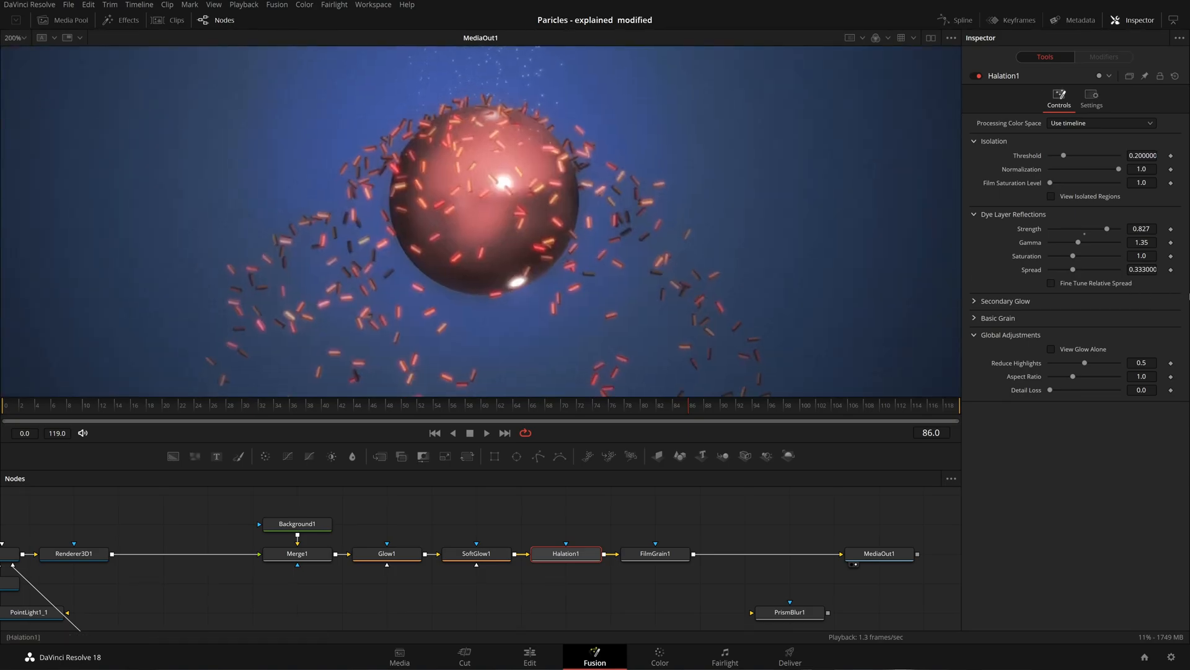
{"action": "left_click", "coordinate": [1085, 233]}
Set Halation1's Secondary Glow Strength to 0.18 and Spread to 1.0, with Dye Layer Reflections Strength at 0.818 and Spread at 0.161.
{"action": "left_click", "coordinate": [974, 301]}
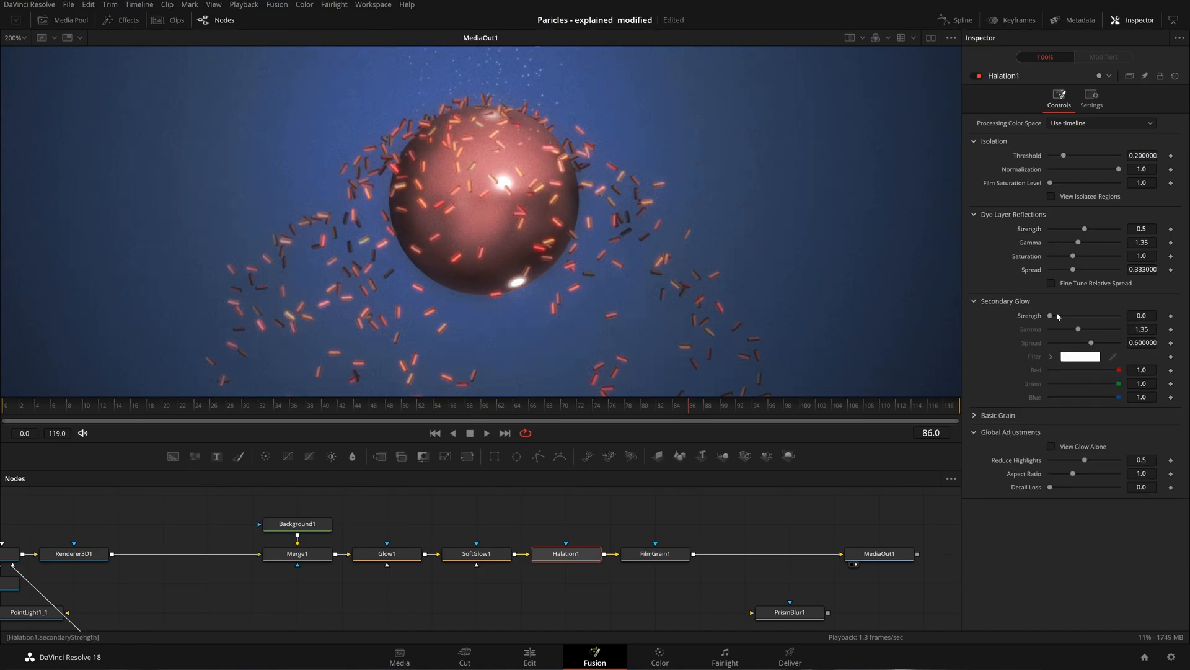
{"action": "left_click_drag", "start_coordinate": [1055, 315], "coordinate": [1078, 315]}
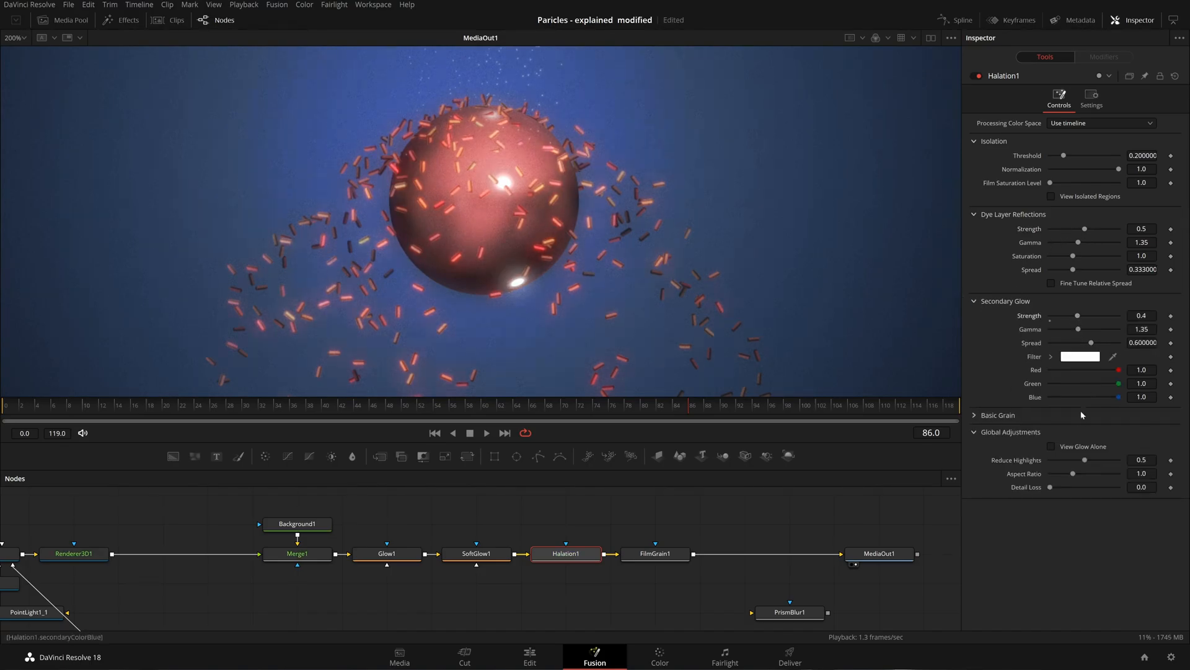
{"action": "left_click", "coordinate": [1068, 447]}
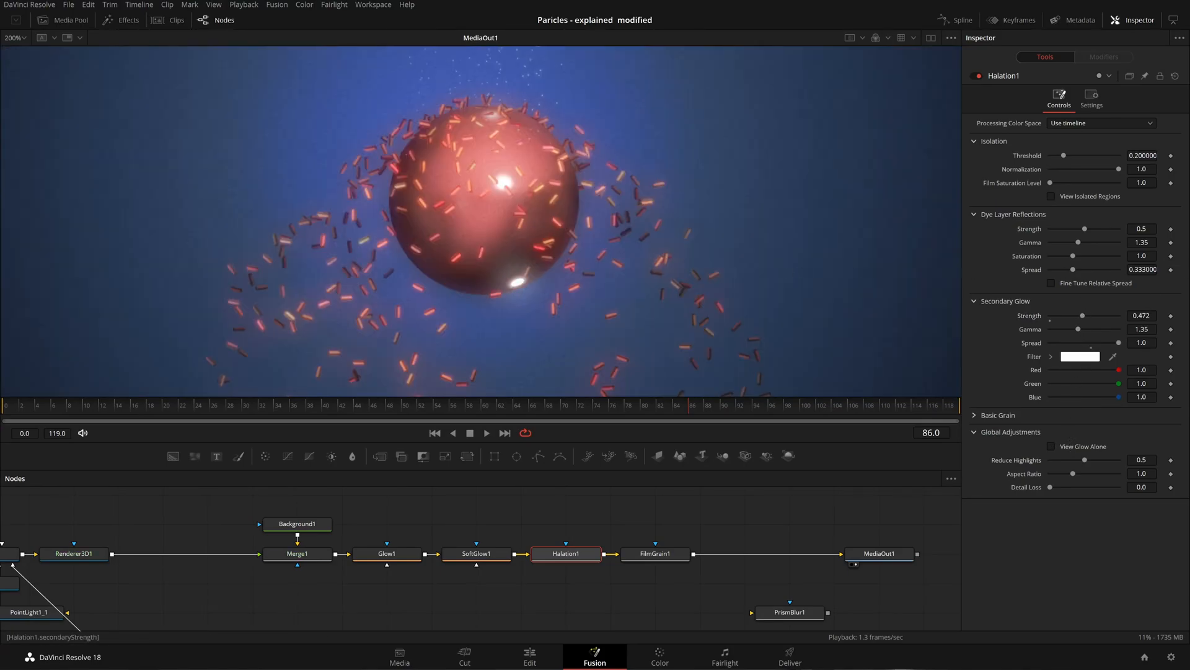
{"action": "type", "text": "0.225"}
{"action": "key", "text": "Return"}
{"action": "left_click_drag", "start_coordinate": [1063, 315], "coordinate": [1062, 315]}
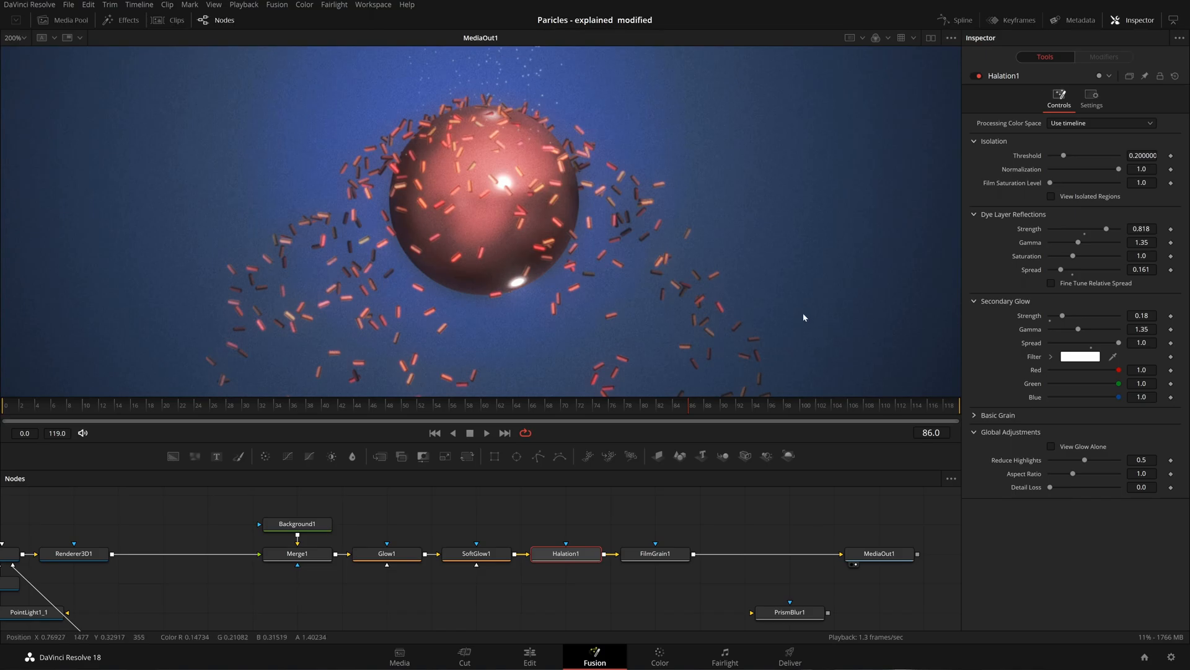
Set Halation1's Dye Layer Reflections Strength to 0.236 for the full frame and expose the Basic Grain settings.
{"action": "key", "text": "ctrl+f"}
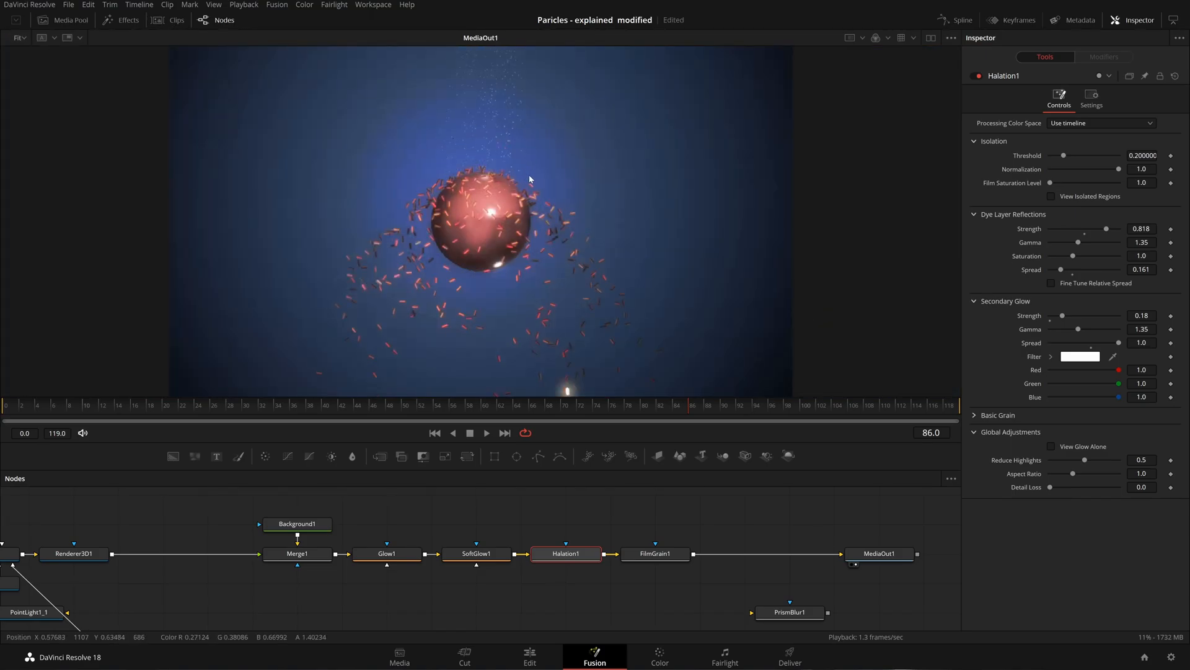
{"action": "left_click_drag", "start_coordinate": [1106, 230], "coordinate": [1066, 235]}
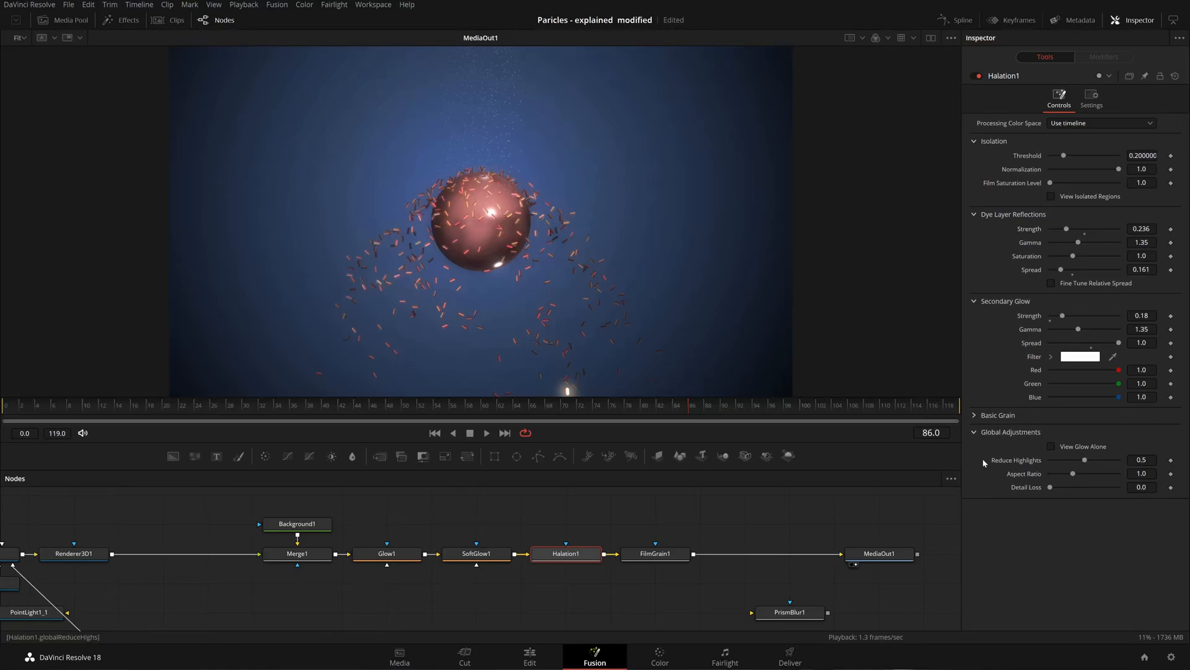
{"action": "left_click", "coordinate": [980, 415]}
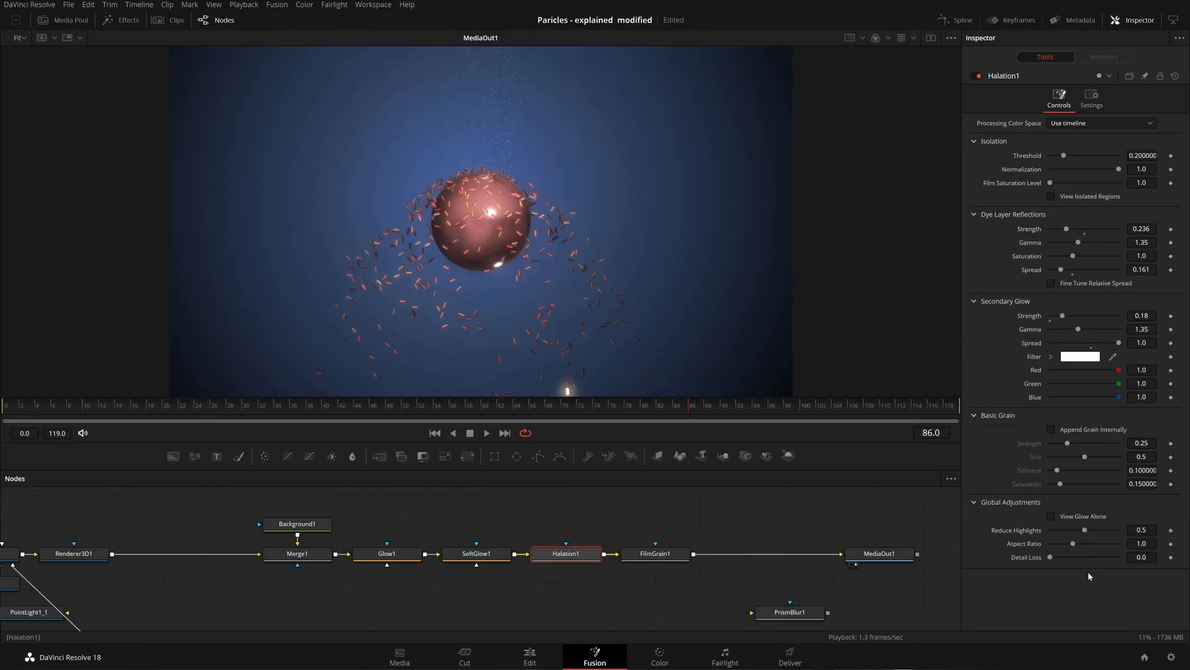
Switch to the Color page, hide the clips, timeline and gallery, enlarge the node graph area and reposition node 01 in it.
{"action": "left_click", "coordinate": [660, 656]}
{"action": "left_click", "coordinate": [1007, 20]}
{"action": "left_click", "coordinate": [952, 21]}
{"action": "left_click", "coordinate": [34, 21]}
{"action": "left_click_drag", "start_coordinate": [809, 265], "coordinate": [526, 296]}
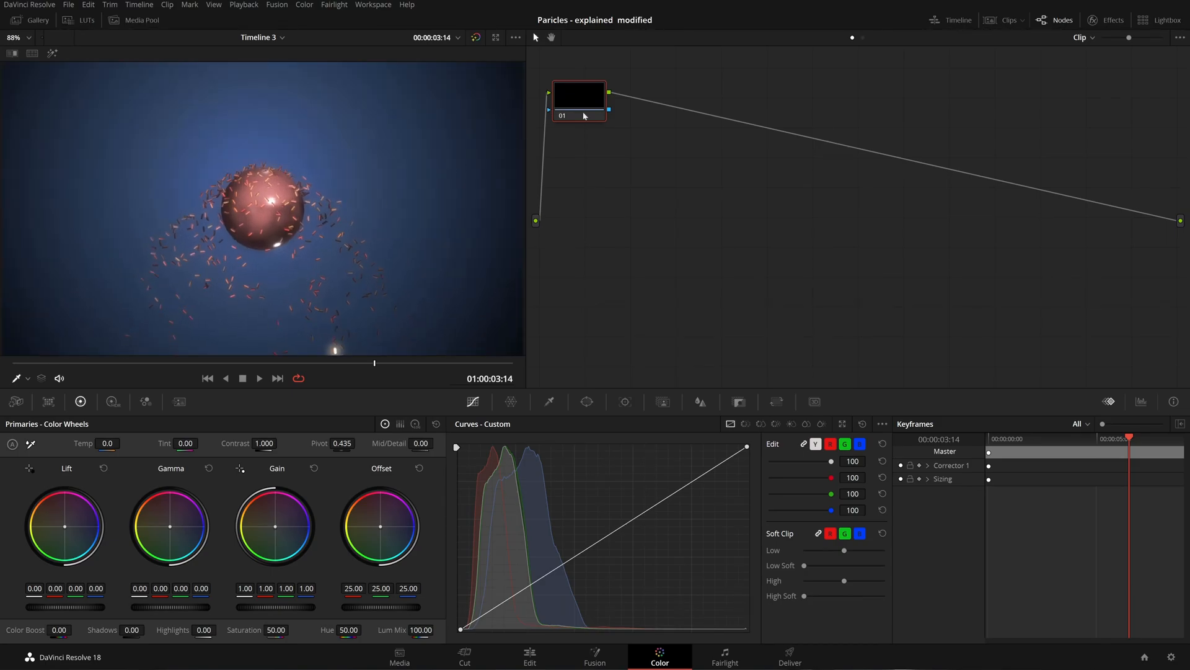
{"action": "left_click_drag", "start_coordinate": [578, 110], "coordinate": [600, 134]}
{"action": "left_click_drag", "start_coordinate": [1121, 38], "coordinate": [1103, 38]}
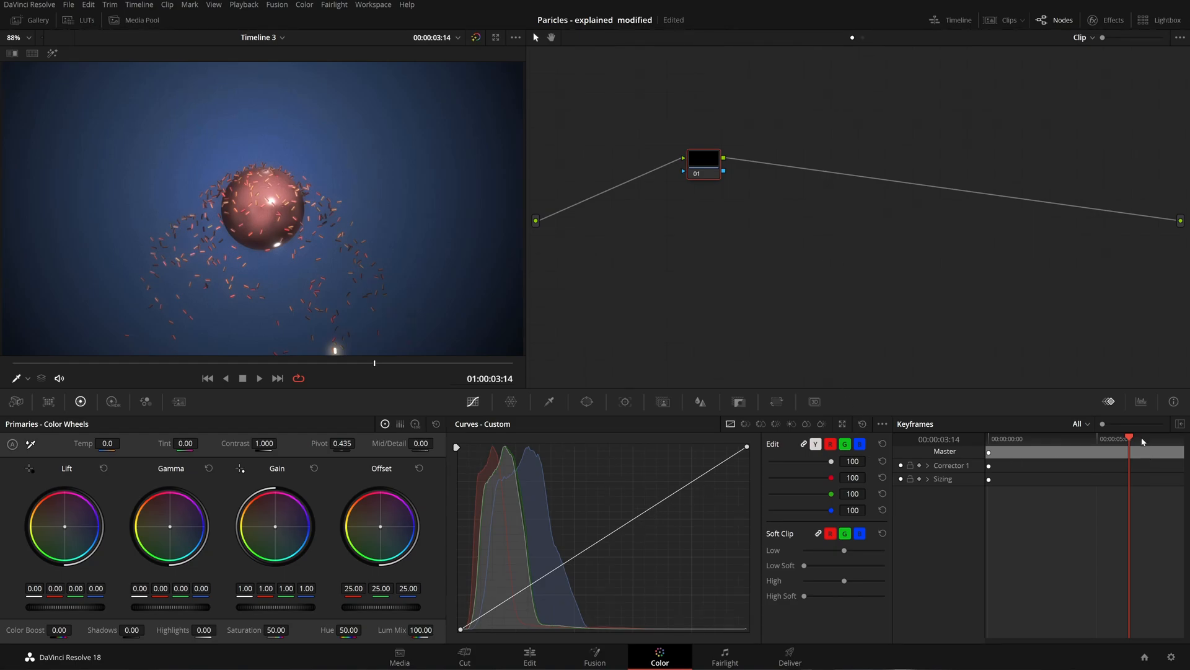
Display the Parade scopes and shape an S-curve on node 01 with raised highlights and lowered shadows.
{"action": "left_click", "coordinate": [1140, 403]}
{"action": "left_click_drag", "start_coordinate": [683, 492], "coordinate": [690, 473]}
{"action": "left_click_drag", "start_coordinate": [506, 600], "coordinate": [512, 610]}
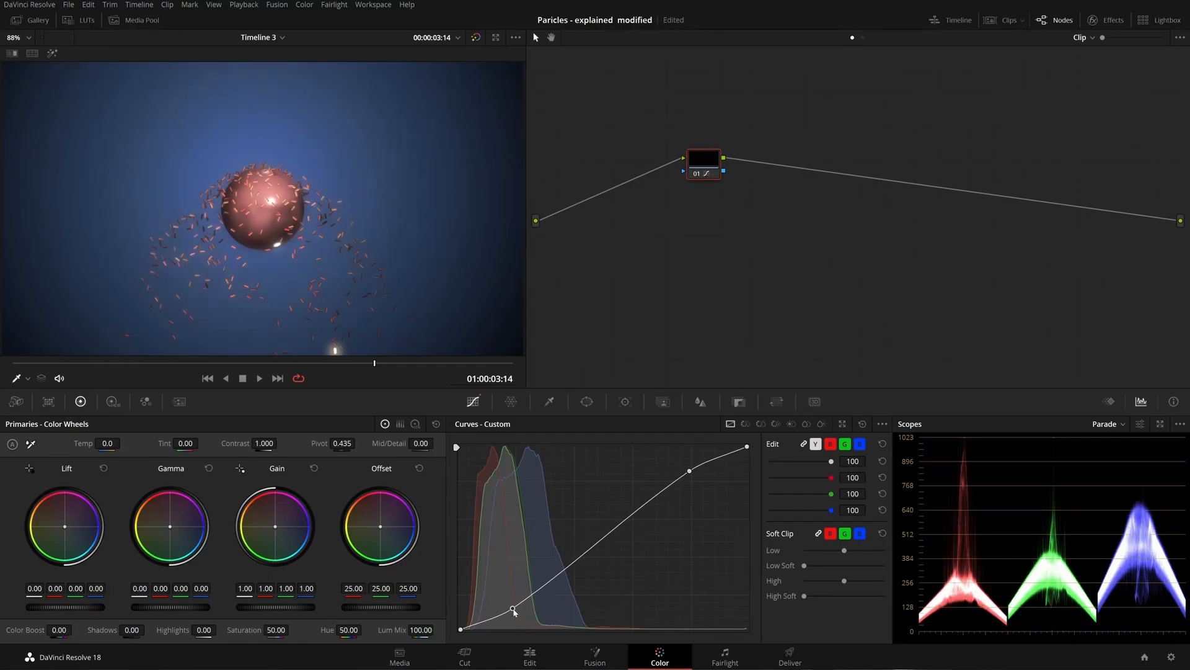
{"action": "left_click_drag", "start_coordinate": [514, 613], "coordinate": [516, 609]}
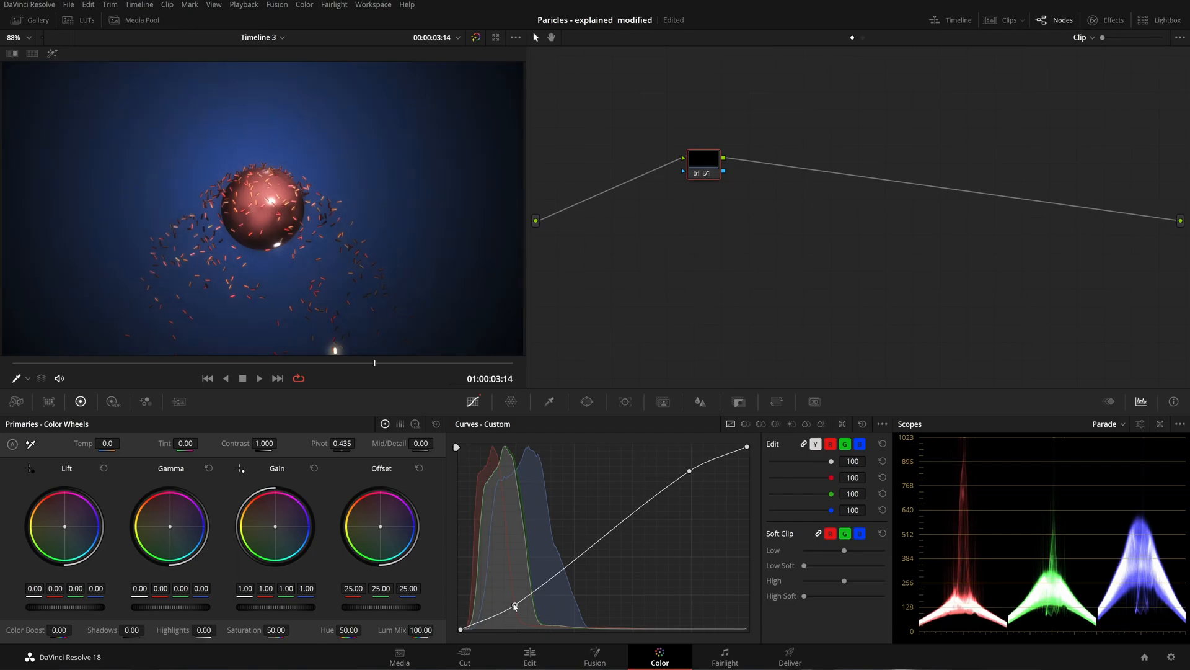
Remove both points from node 01's custom curve and rebuild the S-curve with one raised highlight point and one lowered shadow point.
{"action": "right_click", "coordinate": [514, 605]}
{"action": "right_click", "coordinate": [690, 473]}
{"action": "left_click", "coordinate": [691, 476]}
{"action": "left_click", "coordinate": [516, 593]}
{"action": "left_click_drag", "start_coordinate": [518, 607], "coordinate": [517, 605]}
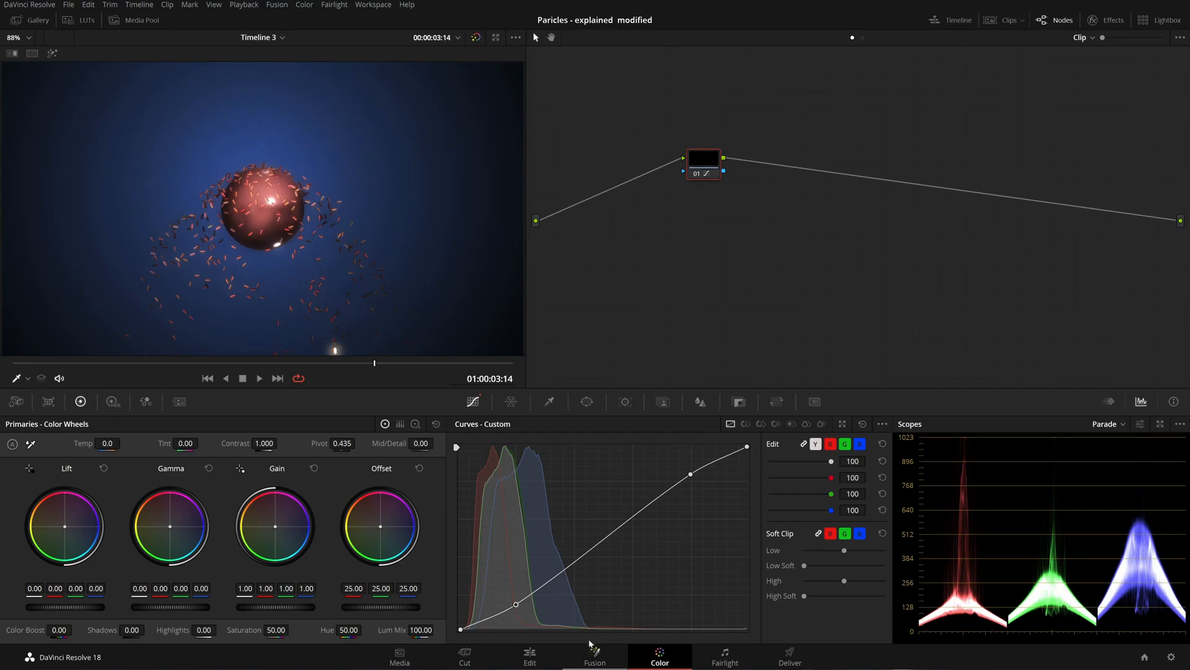
Add a serial node after node 01 and apply the Resolve FX Glow effect to it.
{"action": "left_click", "coordinate": [1105, 20]}
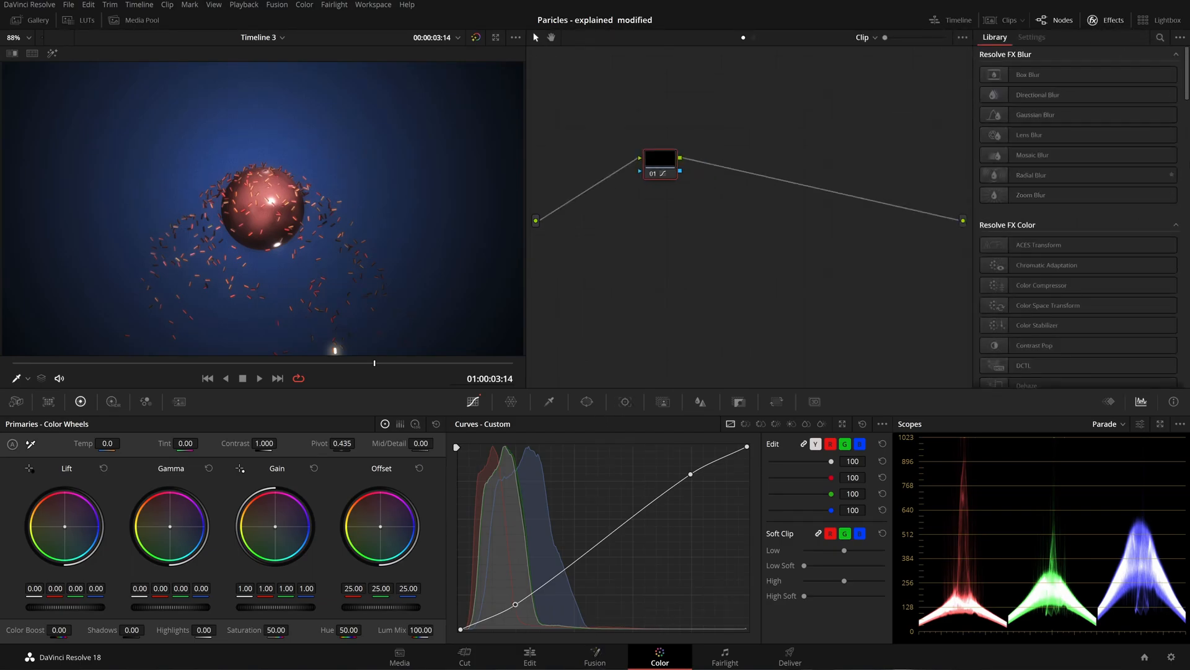
{"action": "scroll", "coordinate": [1180, 191], "scroll_direction": "down", "scroll_amount": 5}
{"action": "scroll", "coordinate": [1180, 191], "scroll_direction": "down", "scroll_amount": 8}
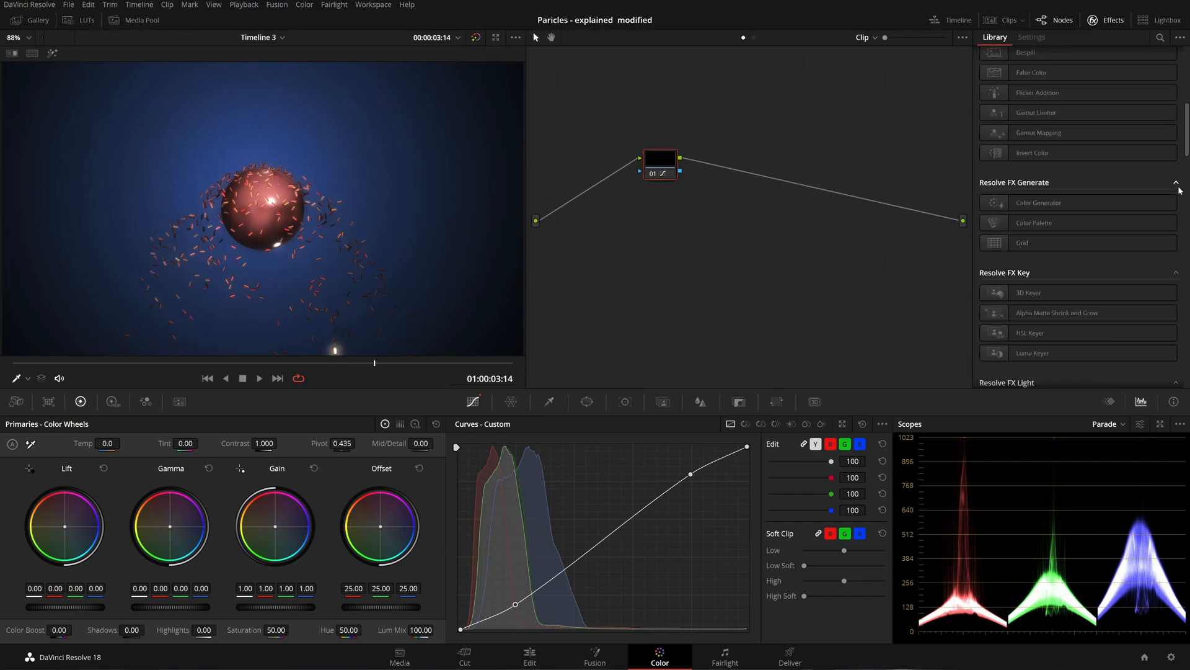
{"action": "key", "text": "alt+s"}
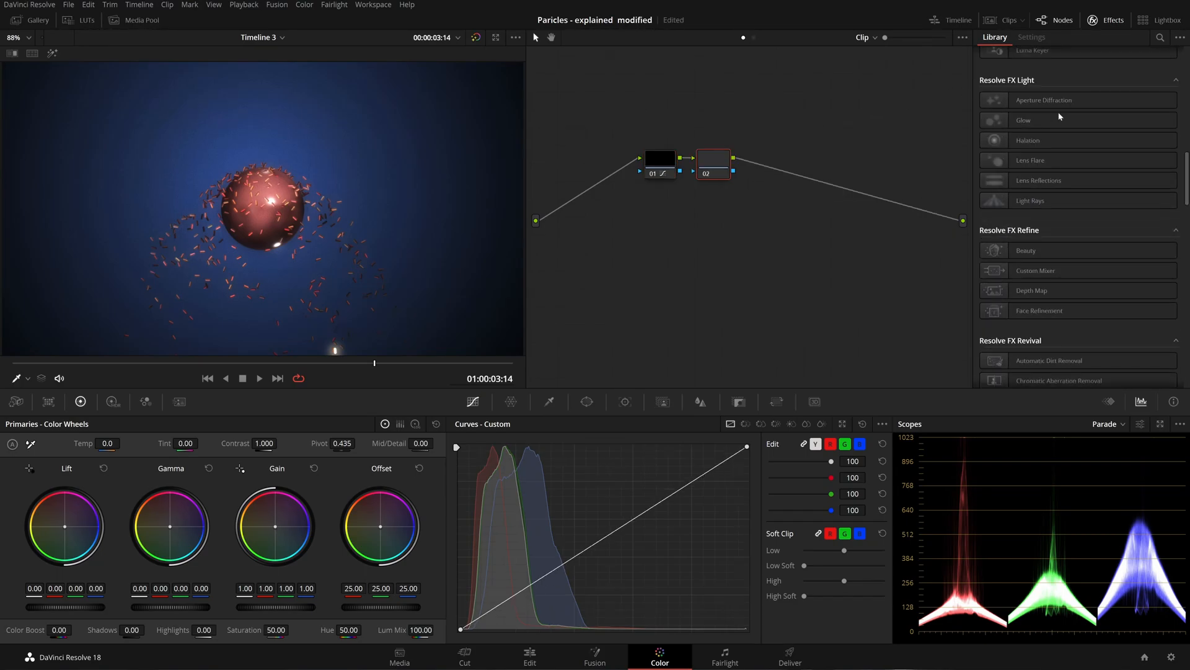
{"action": "left_click_drag", "start_coordinate": [1023, 120], "coordinate": [714, 163]}
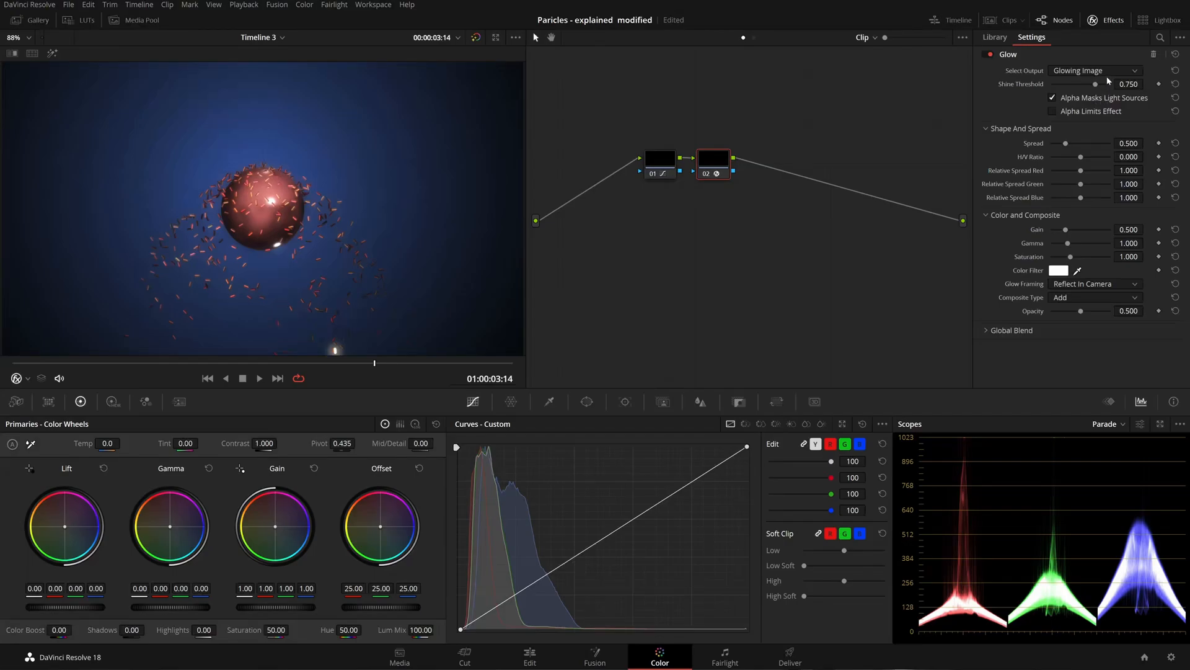
Set the Glow effect's Composite Type to Softlight and lower its Shine Threshold.
{"action": "left_click", "coordinate": [1082, 298]}
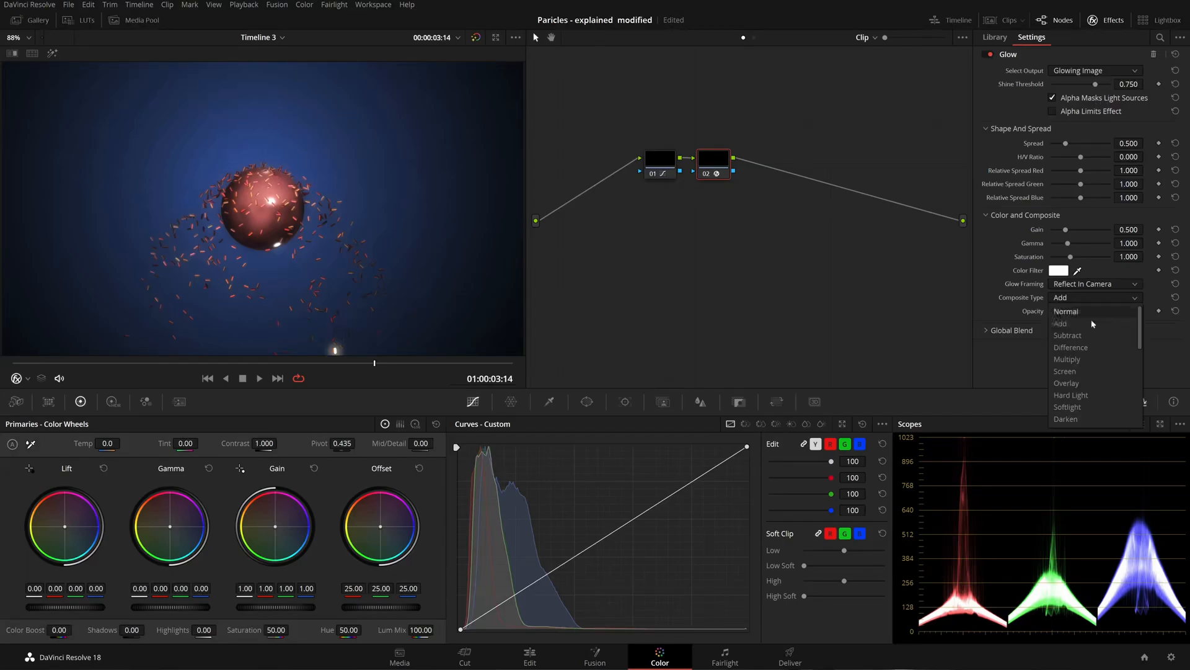
{"action": "left_click", "coordinate": [1080, 404]}
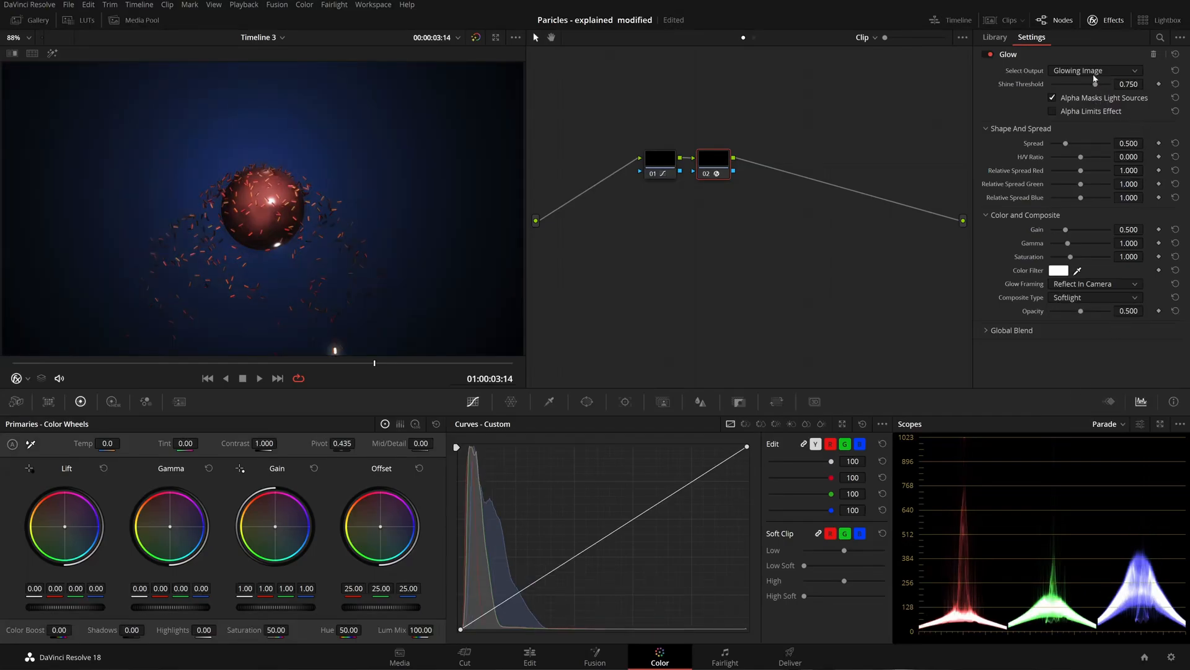
{"action": "left_click_drag", "start_coordinate": [1096, 84], "coordinate": [986, 109]}
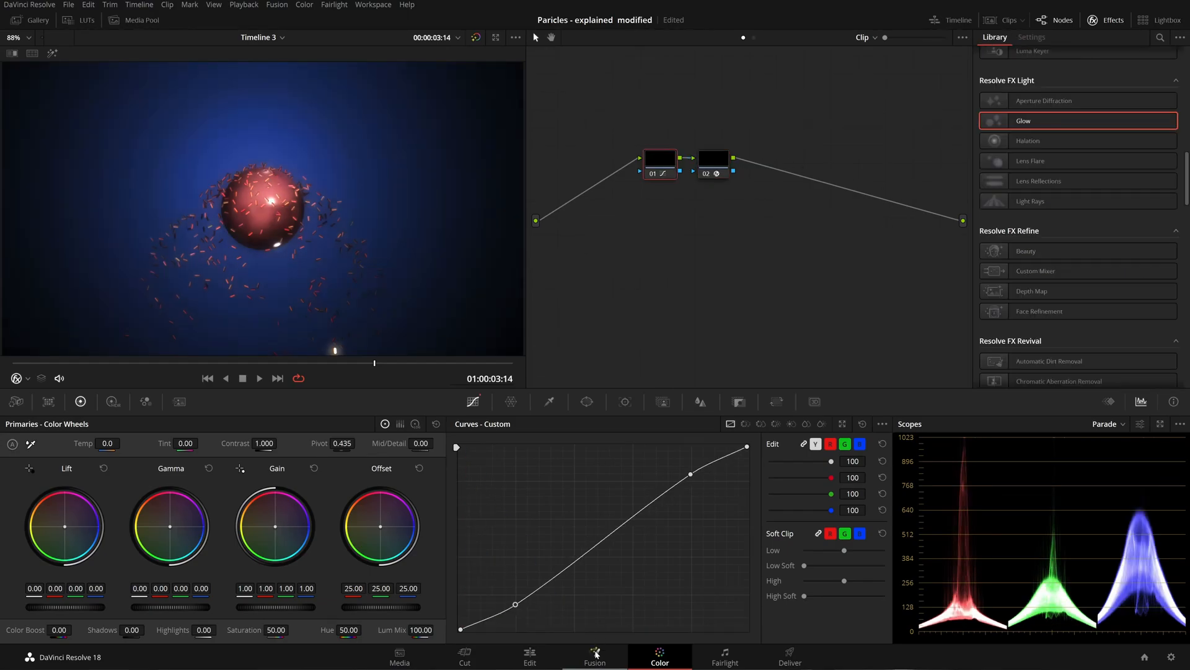
Recolour the start of Background1's radial gradient in Fusion to a teal blue with Red 0.164705, Green 0.309803 and Blue 0.407843.
{"action": "left_click", "coordinate": [596, 655]}
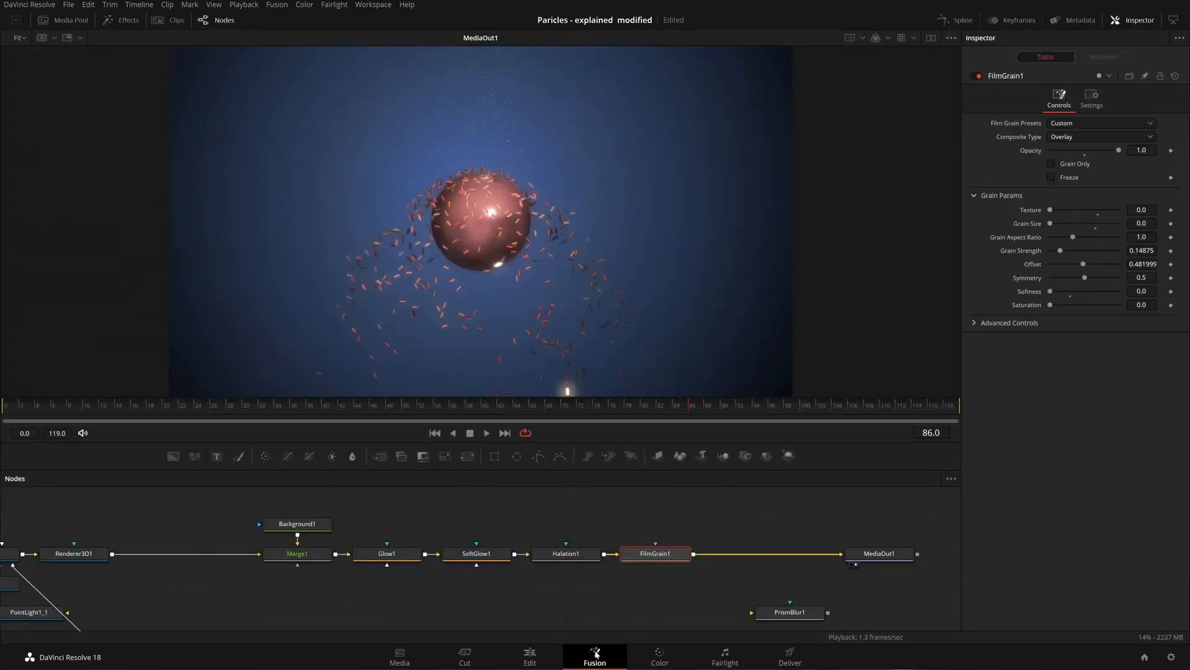
{"action": "left_click", "coordinate": [658, 657]}
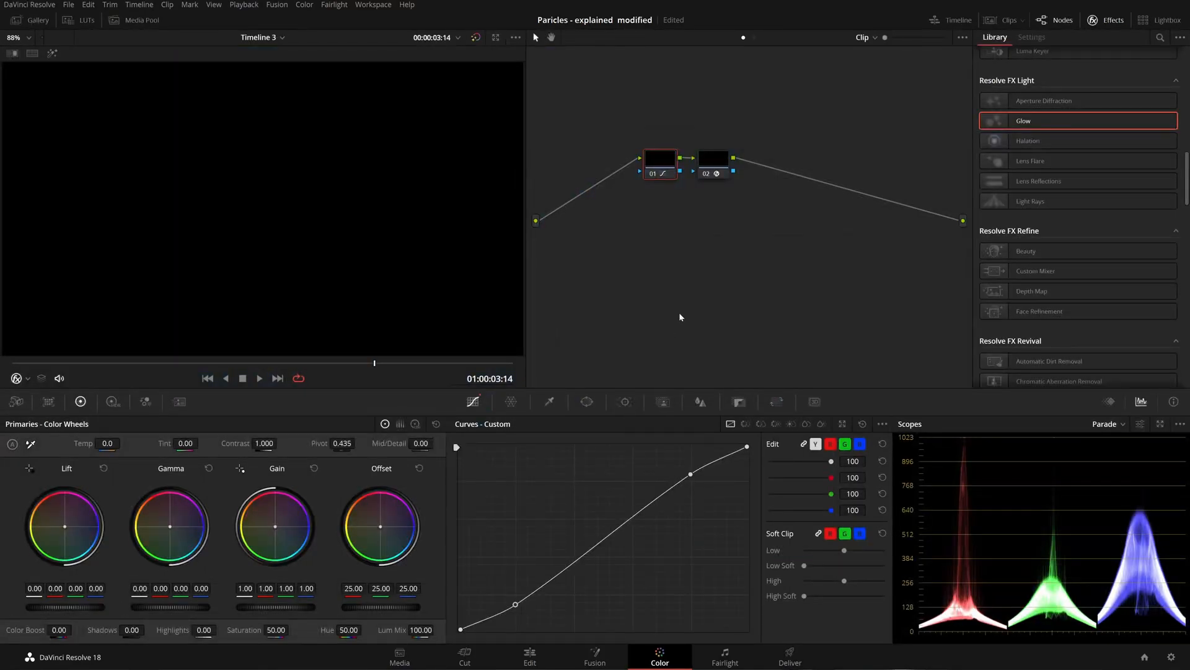
{"action": "left_click", "coordinate": [595, 655]}
{"action": "left_click_drag", "start_coordinate": [412, 552], "coordinate": [672, 536]}
{"action": "left_click_drag", "start_coordinate": [497, 548], "coordinate": [511, 569]}
{"action": "left_click", "coordinate": [605, 507]}
{"action": "left_click", "coordinate": [1082, 261]}
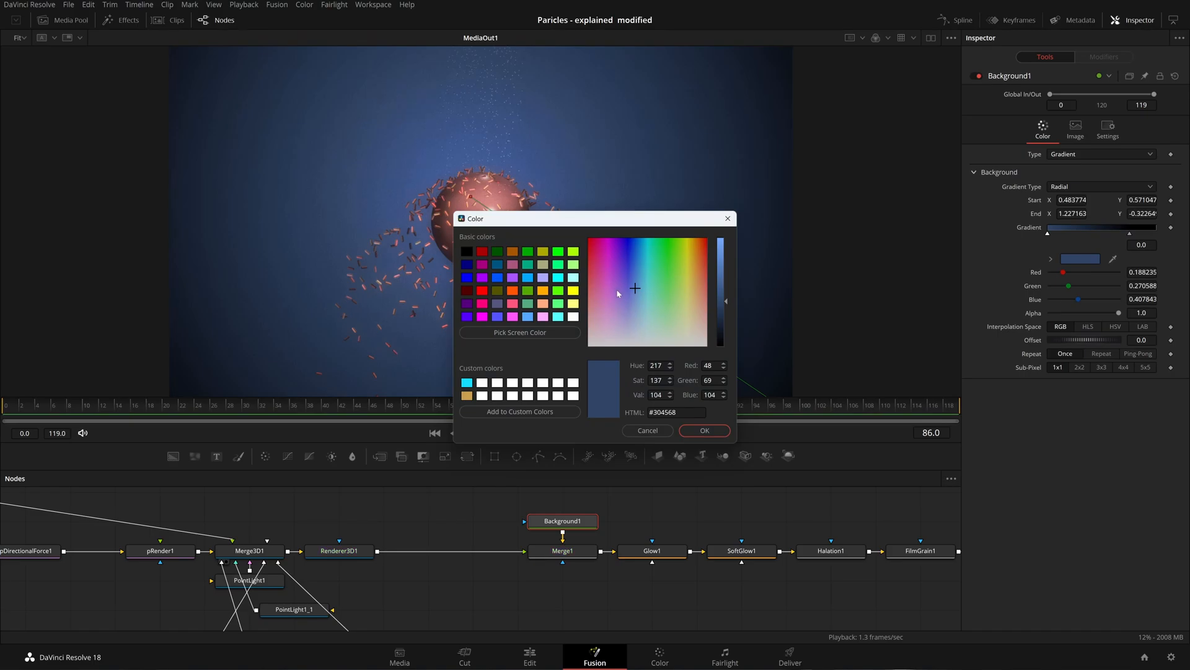
{"action": "left_click", "coordinate": [639, 282]}
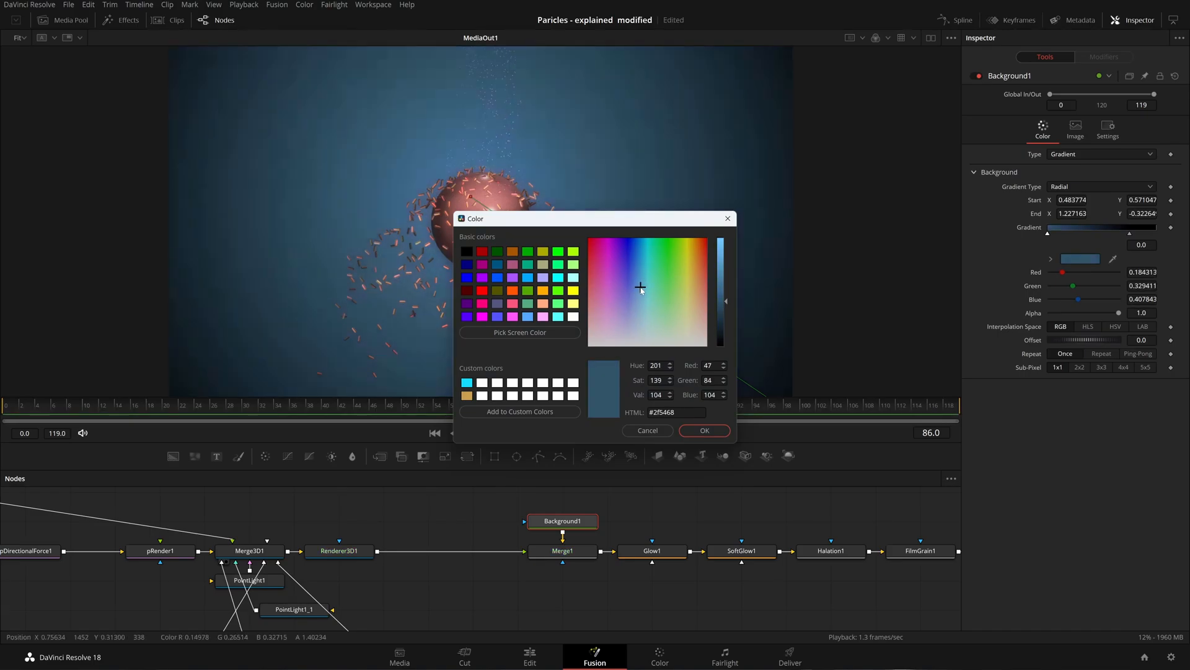
{"action": "left_click", "coordinate": [704, 431]}
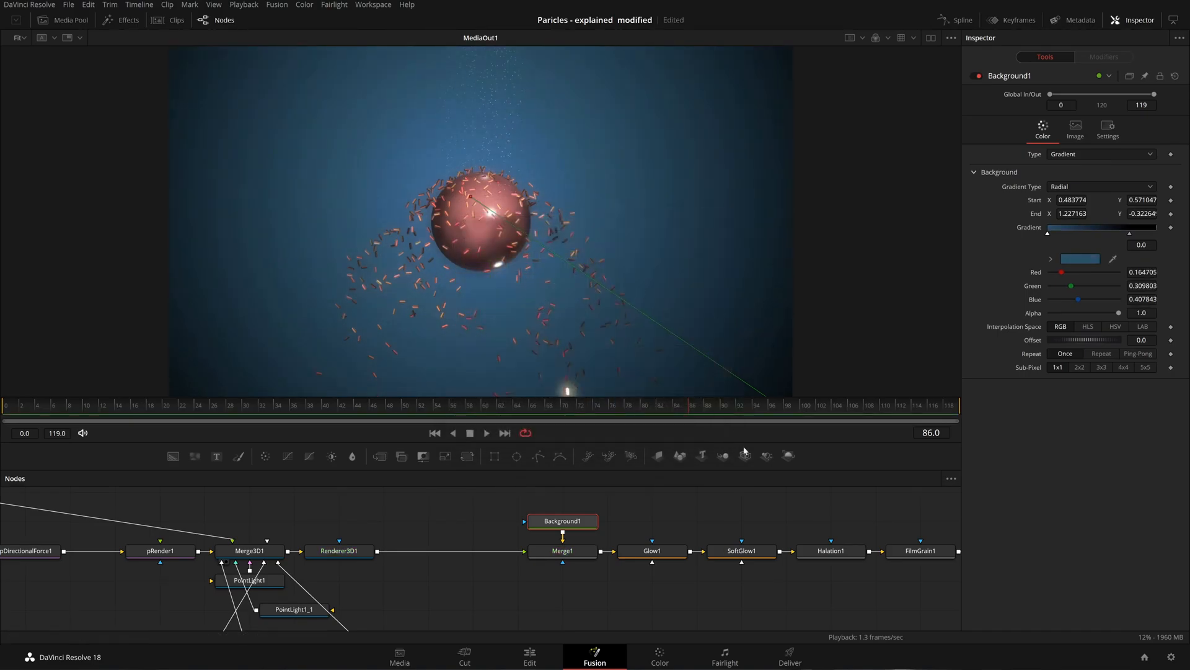
Browse the Resolve FX library on the Color page from the Light effects down to the Warp effects.
{"action": "left_click", "coordinate": [659, 657]}
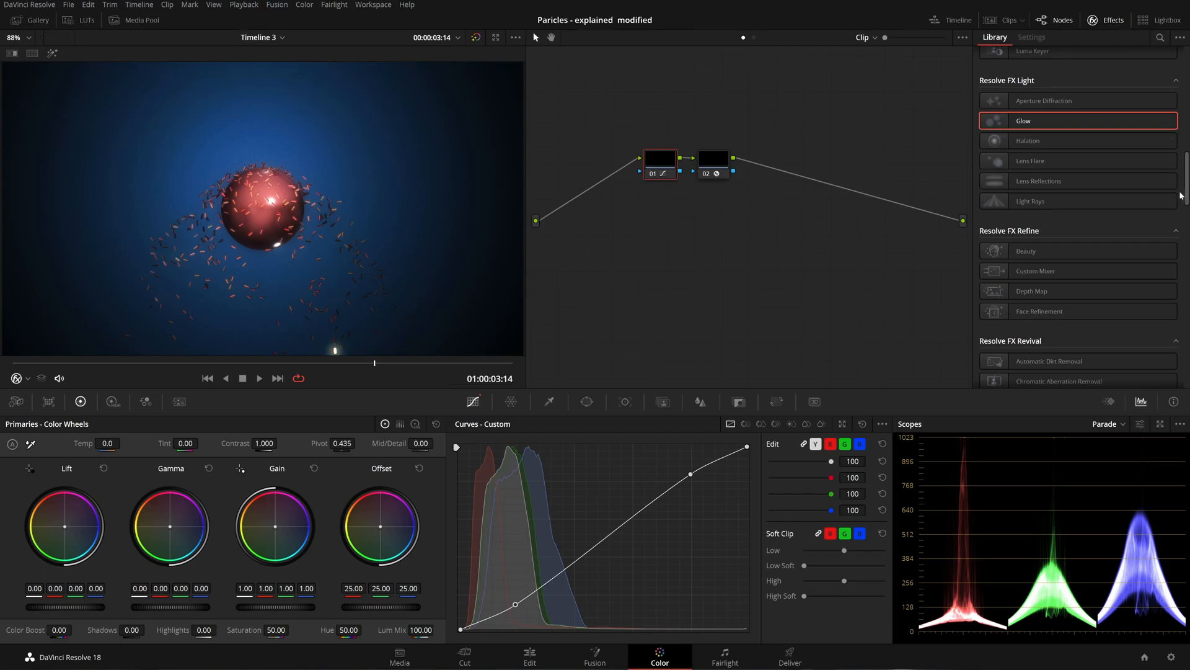
{"action": "scroll", "coordinate": [1182, 187], "scroll_direction": "down", "scroll_amount": 5}
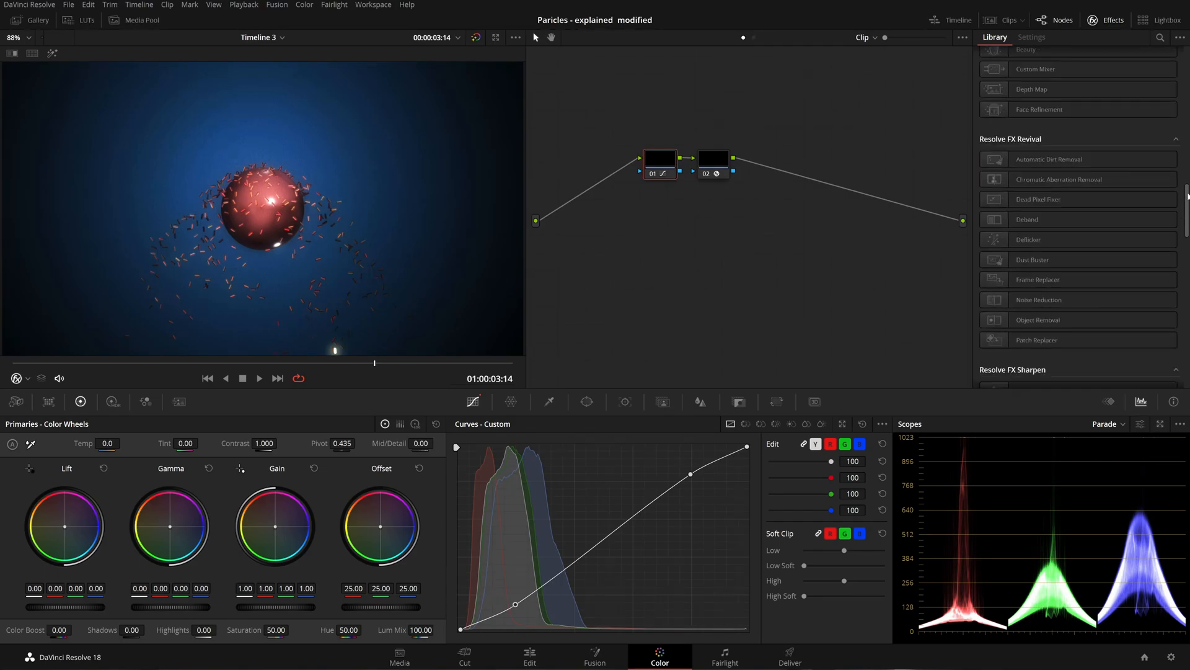
{"action": "scroll", "coordinate": [1187, 197], "scroll_direction": "down", "scroll_amount": 3}
{"action": "scroll", "coordinate": [1187, 197], "scroll_direction": "down", "scroll_amount": 2}
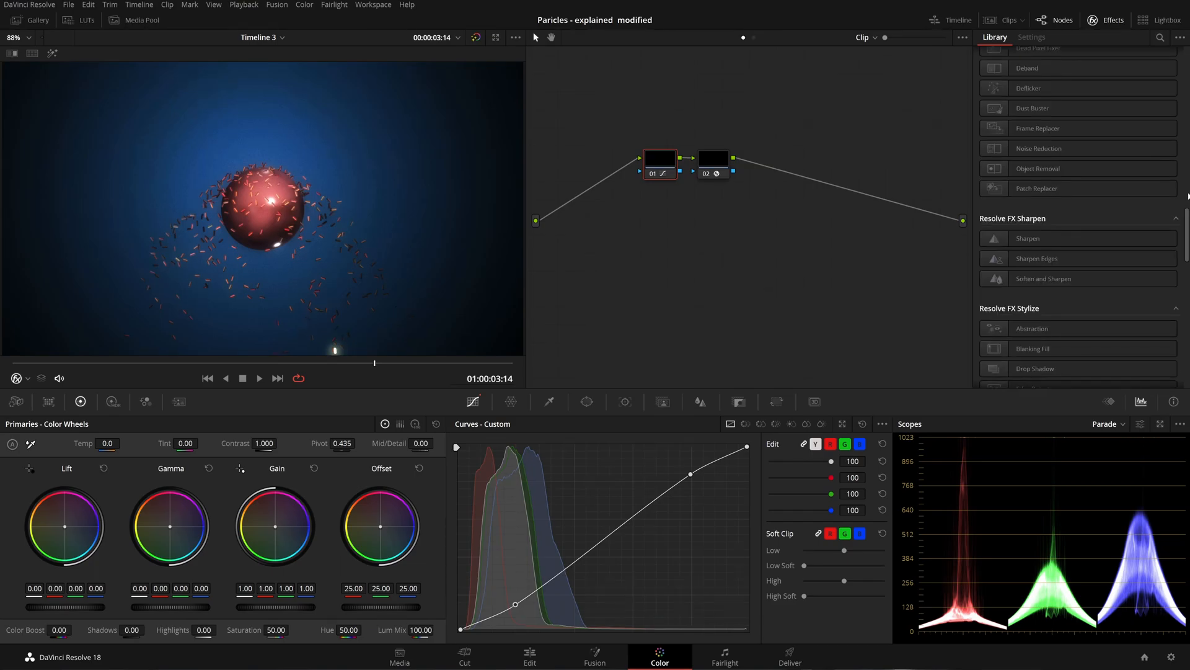
{"action": "scroll", "coordinate": [1187, 168], "scroll_direction": "down", "scroll_amount": 7}
{"action": "scroll", "coordinate": [1181, 183], "scroll_direction": "down", "scroll_amount": 5}
{"action": "scroll", "coordinate": [1181, 182], "scroll_direction": "down", "scroll_amount": 4}
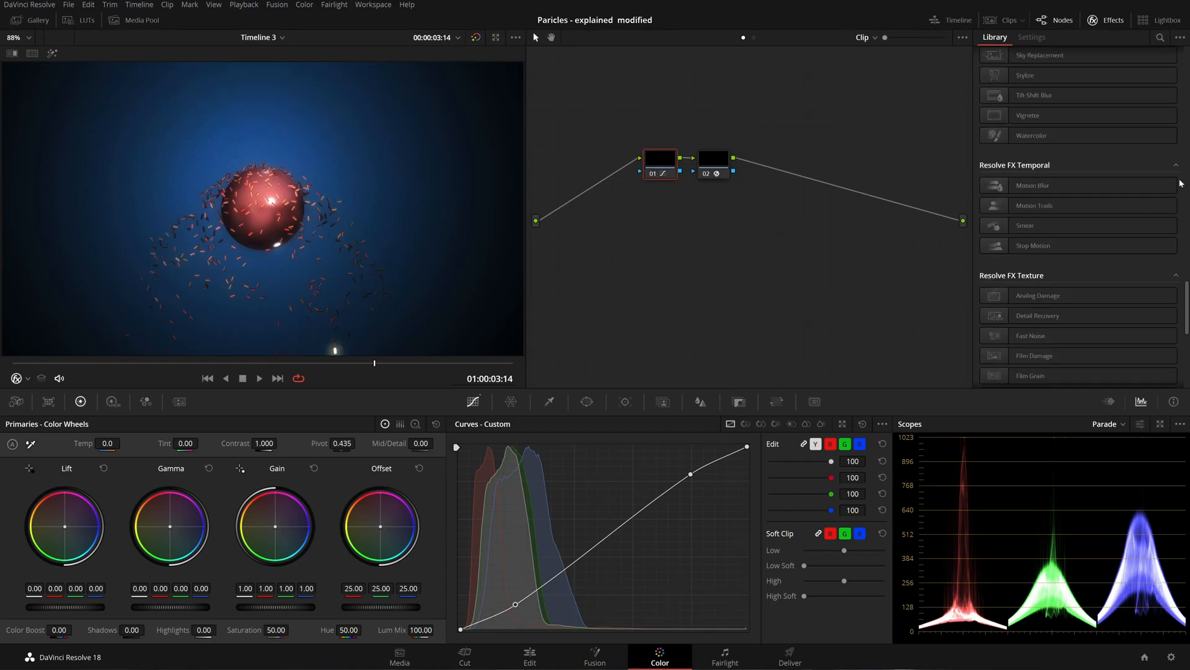
{"action": "scroll", "coordinate": [1181, 183], "scroll_direction": "down", "scroll_amount": 2}
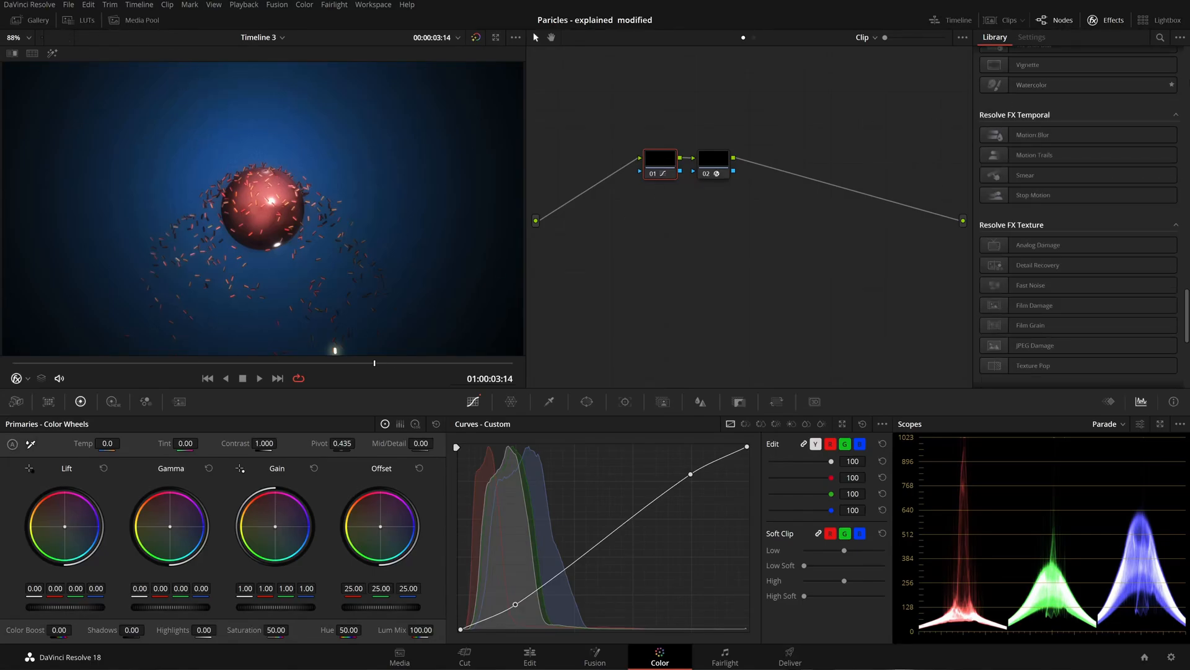
{"action": "scroll", "coordinate": [1178, 195], "scroll_direction": "down", "scroll_amount": 2}
{"action": "scroll", "coordinate": [1180, 213], "scroll_direction": "down", "scroll_amount": 2}
{"action": "scroll", "coordinate": [1179, 213], "scroll_direction": "down", "scroll_amount": 5}
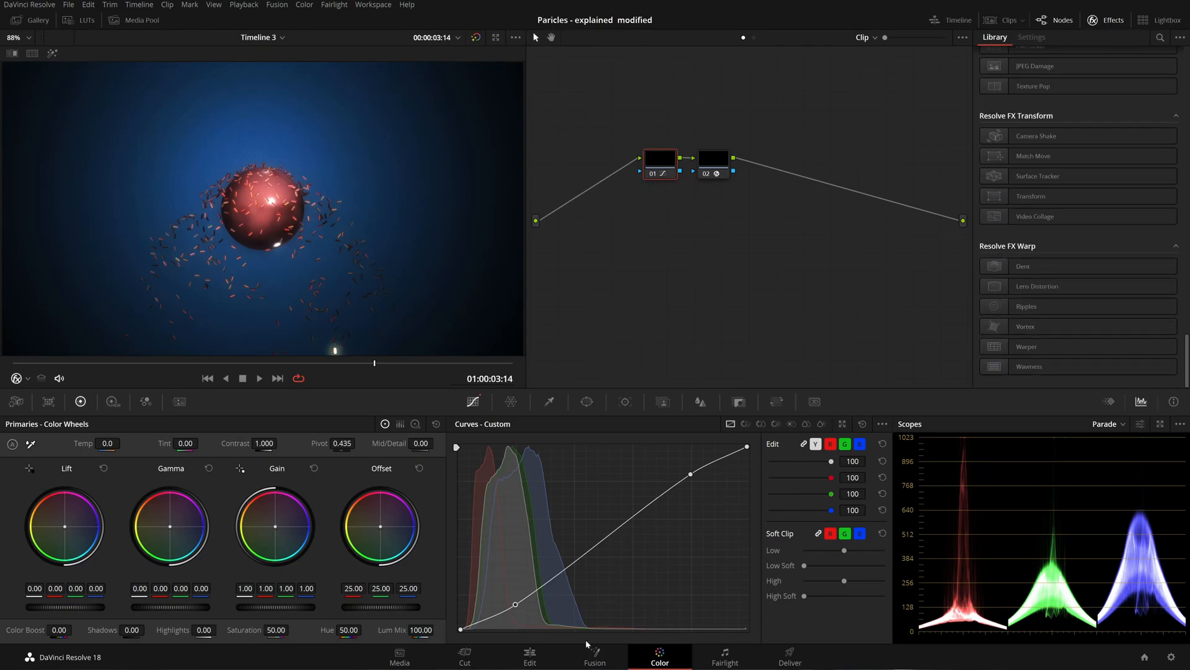
Change pEmitter1's particle style in Fusion to Blob with Noise 0.362, Size 0.026 and Size Variance 0.0536.
{"action": "left_click", "coordinate": [594, 655]}
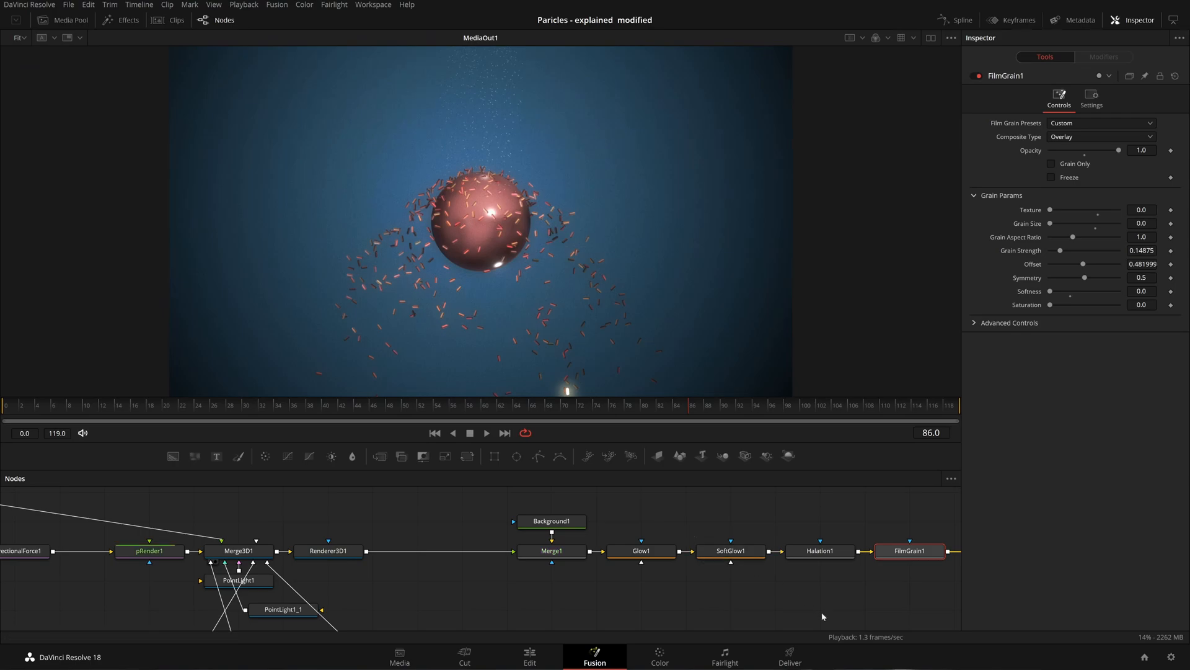
{"action": "left_click", "coordinate": [656, 654]}
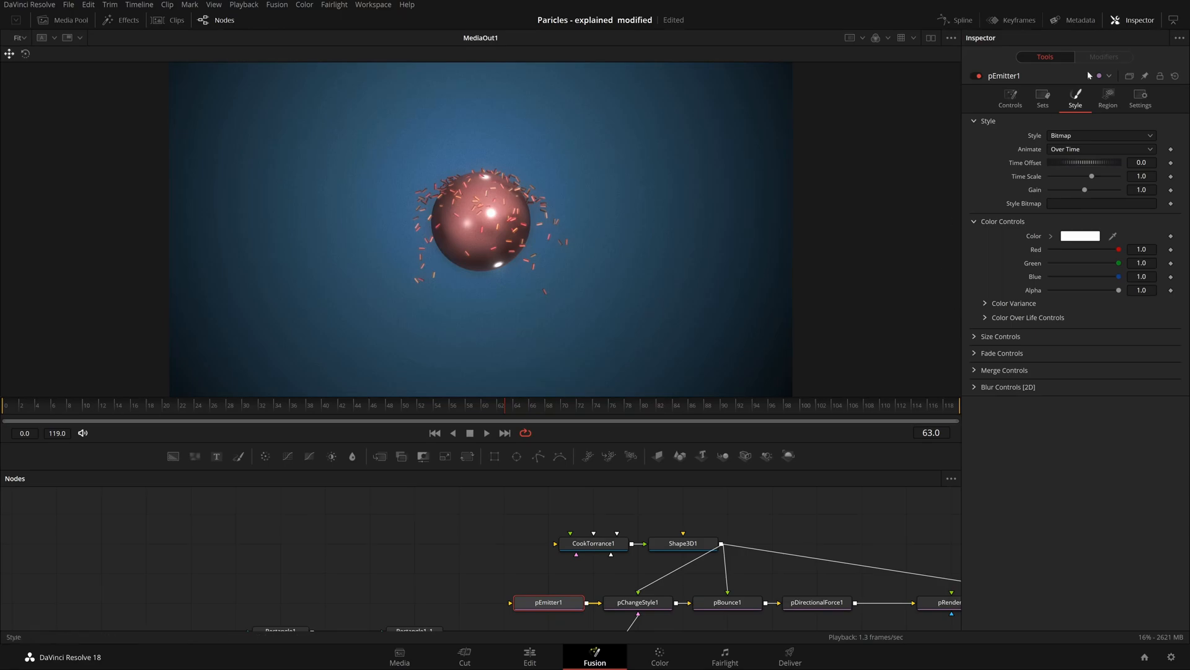
{"action": "left_click", "coordinate": [1098, 138]}
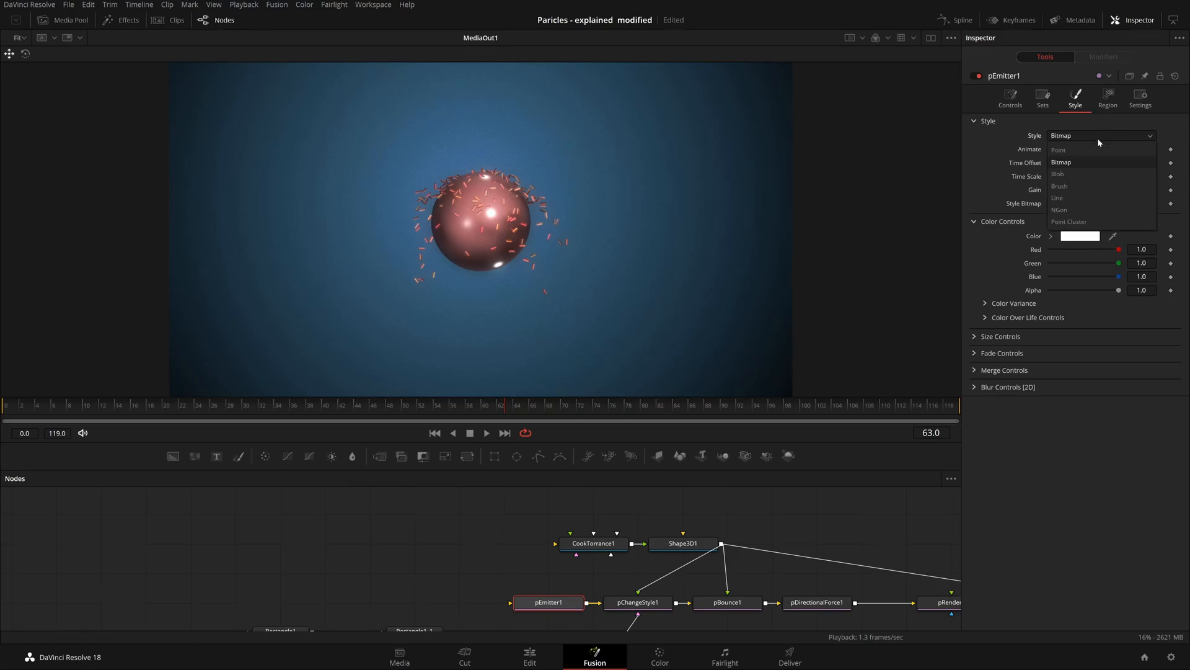
{"action": "left_click", "coordinate": [1090, 181]}
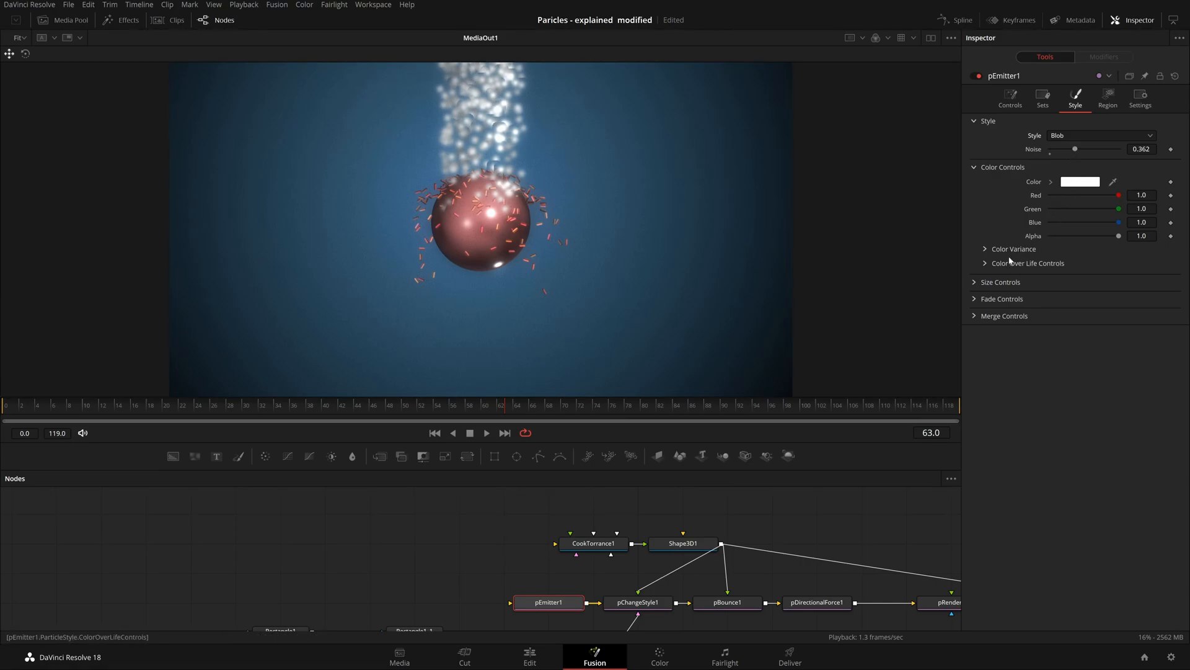
{"action": "left_click", "coordinate": [1000, 282]}
{"action": "left_click_drag", "start_coordinate": [1062, 296], "coordinate": [1058, 310]}
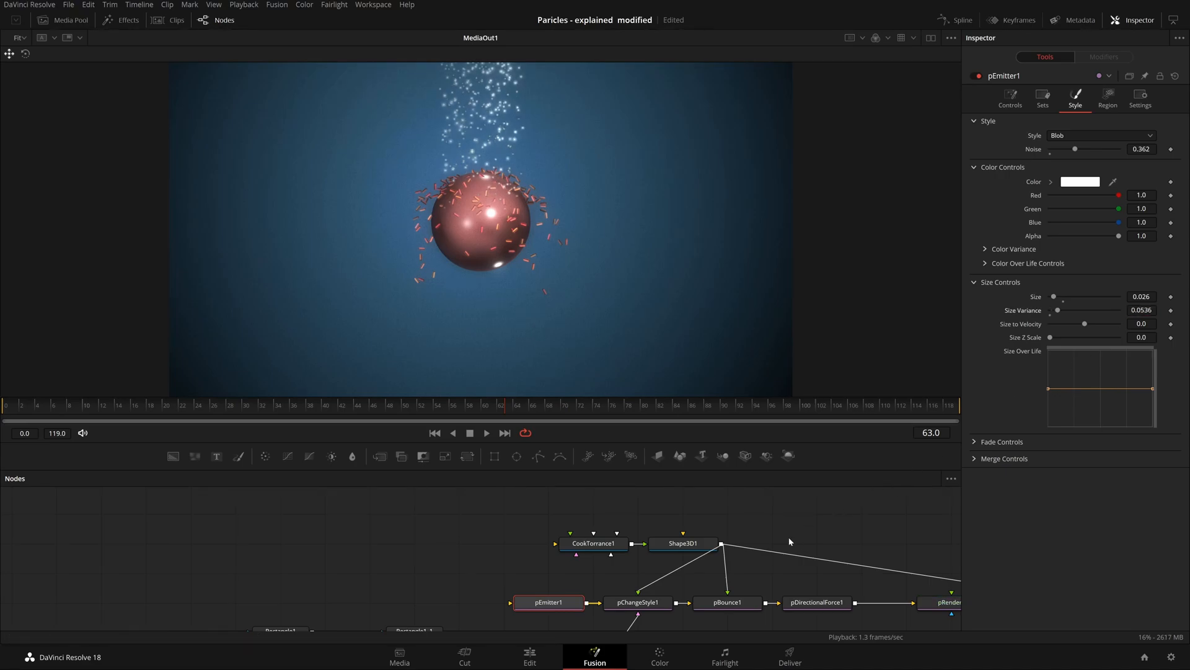
Tint pEmitter1's blob particles light pink by lowering Green to about 0.82 and Blue to about 0.83.
{"action": "left_click_drag", "start_coordinate": [814, 531], "coordinate": [692, 515]}
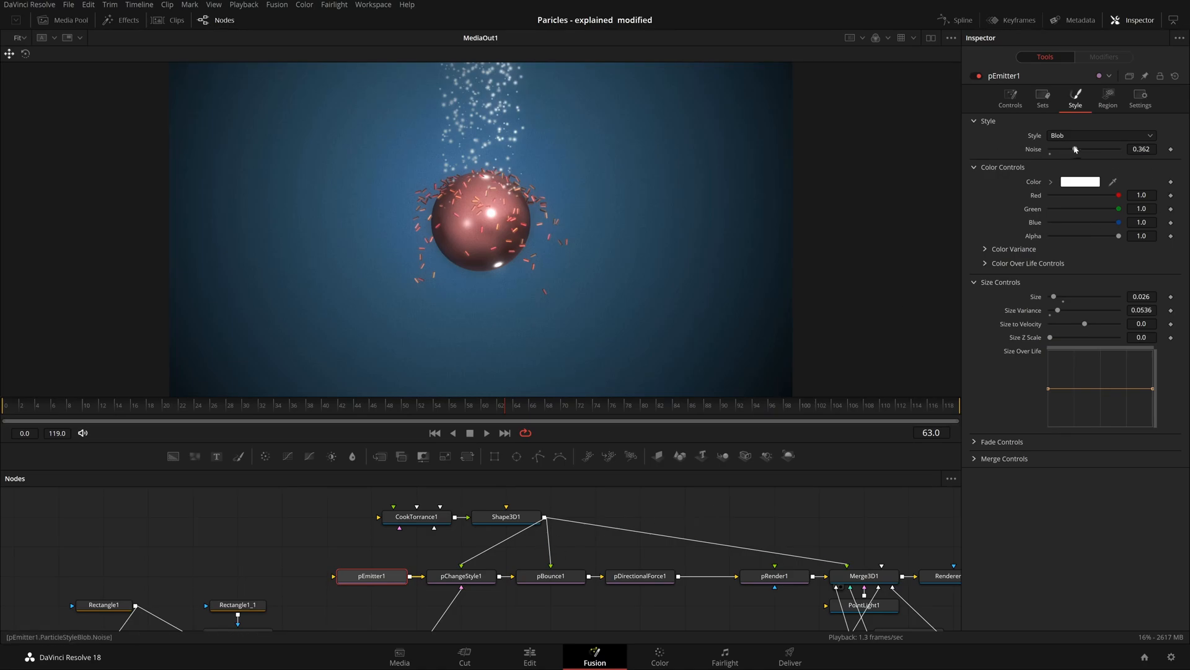
{"action": "left_click", "coordinate": [1091, 137]}
{"action": "left_click", "coordinate": [1065, 134]}
{"action": "scroll", "coordinate": [535, 140], "scroll_direction": "down", "scroll_amount": 1}
{"action": "scroll", "coordinate": [534, 140], "scroll_direction": "up", "scroll_amount": 1}
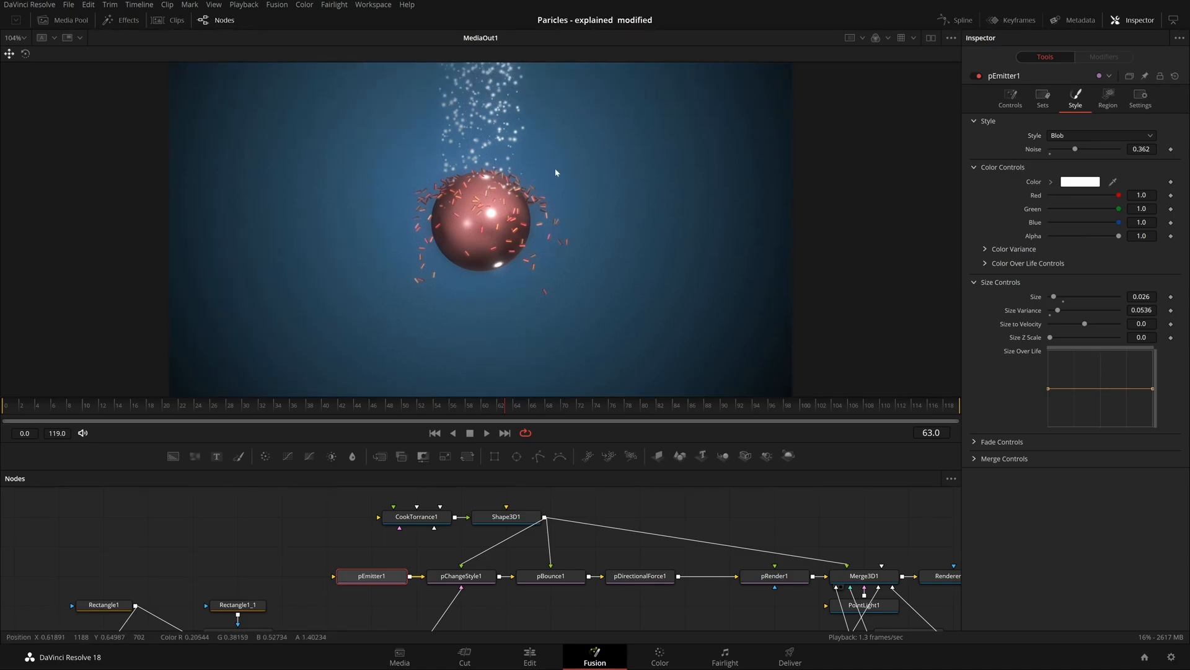
{"action": "mouse_move", "coordinate": [1118, 197]}
{"action": "left_mouse_down"}
{"action": "mouse_move", "coordinate": [1093, 202]}
{"action": "mouse_move", "coordinate": [1109, 211]}
{"action": "left_mouse_up"}
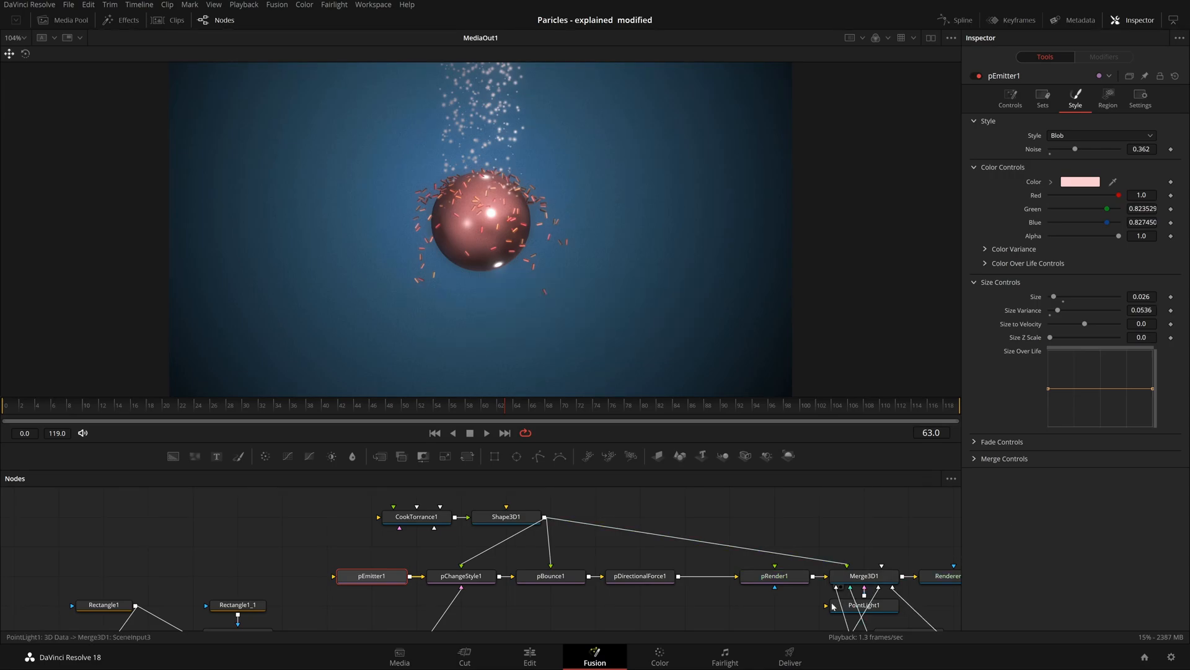
Review the graded particle animation fitted to the viewer on the Color page and open the Deliver page.
{"action": "left_click", "coordinate": [659, 656]}
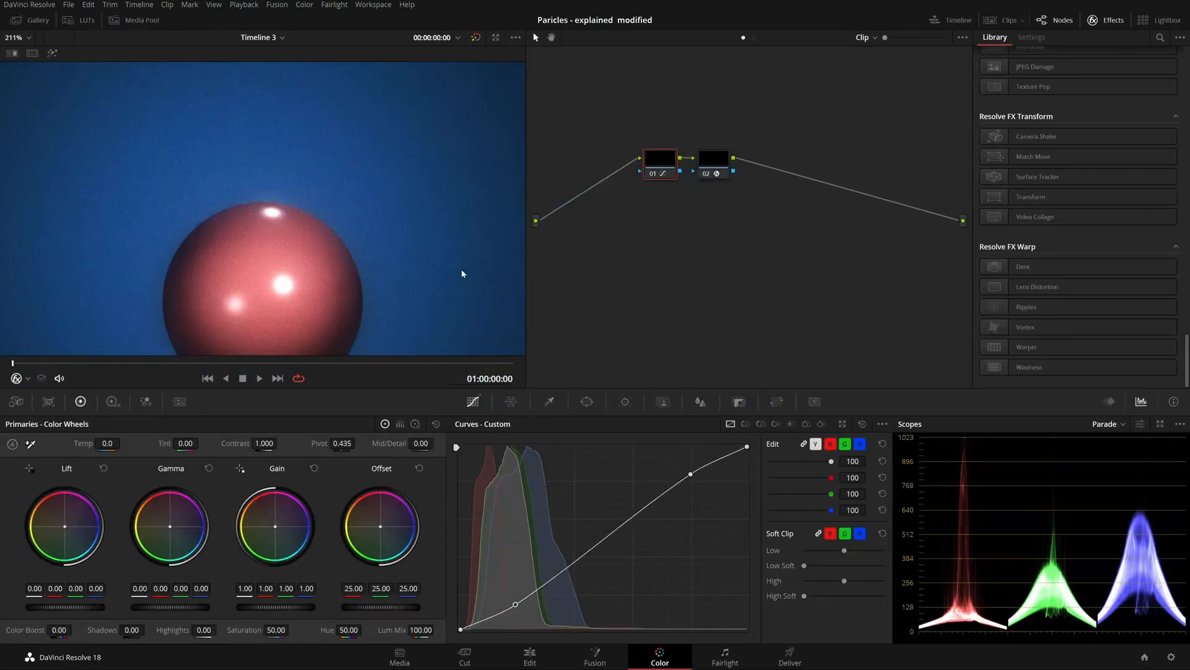
{"action": "key", "text": "shift+z"}
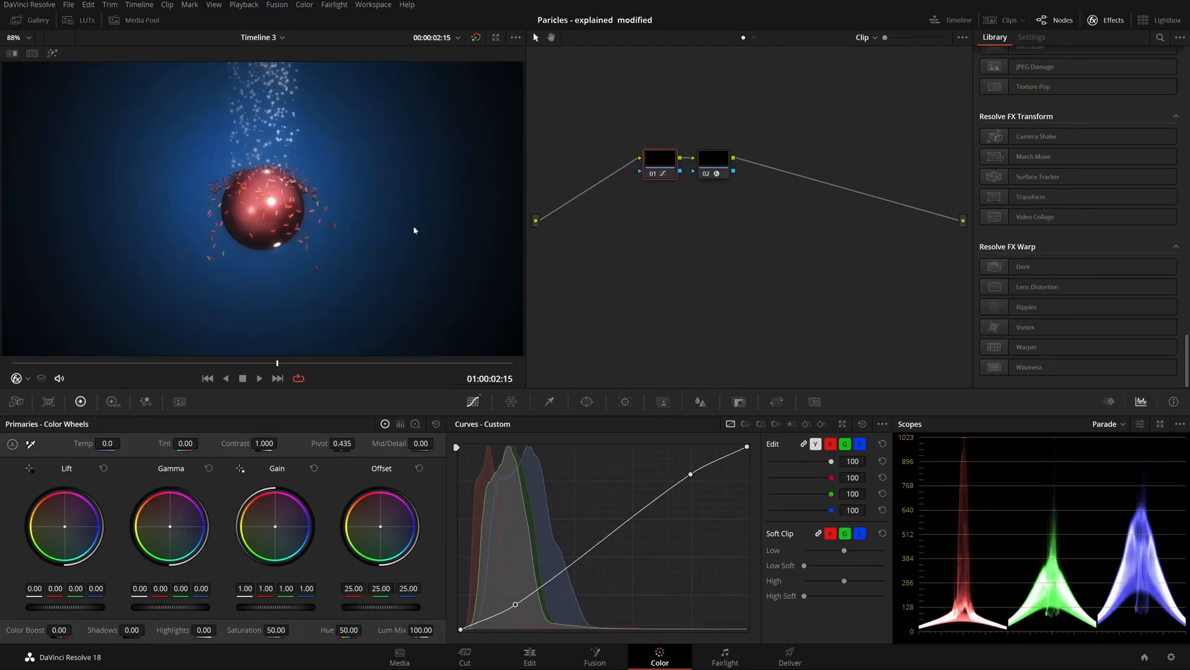
{"action": "left_click", "coordinate": [797, 651]}
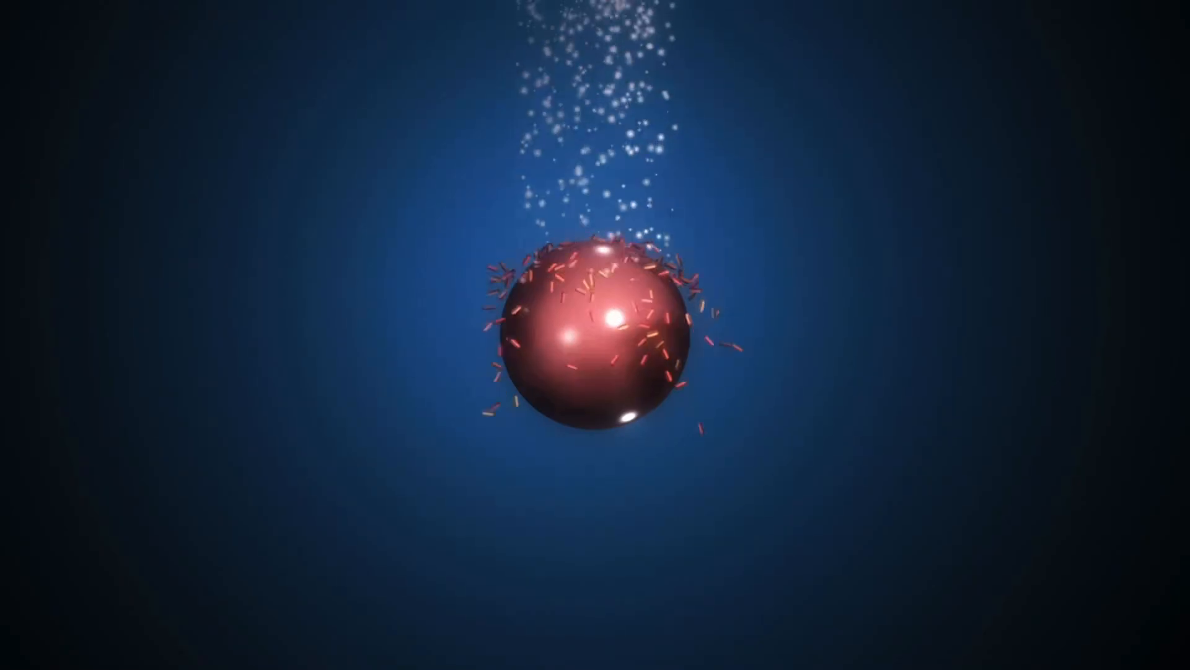